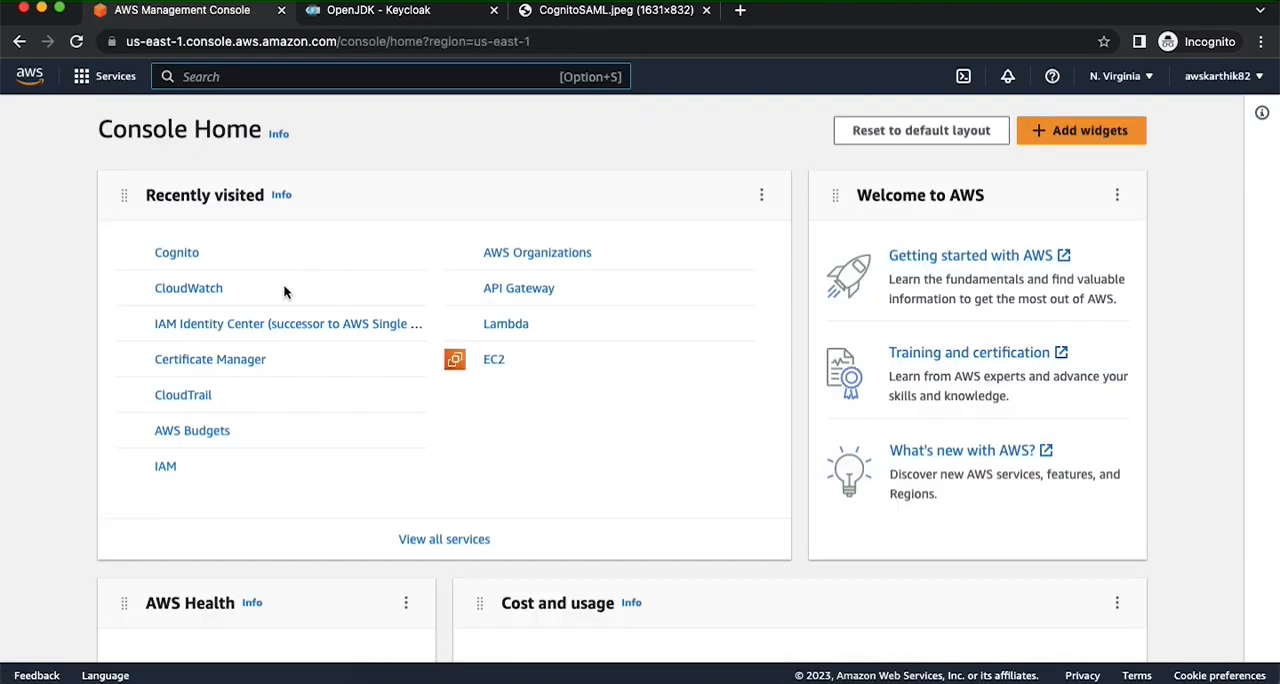
- Start creating a Cognito user pool with User name as the sign-in option and continue to the security requirements
{"action": "left_click", "coordinate": [189, 258]}
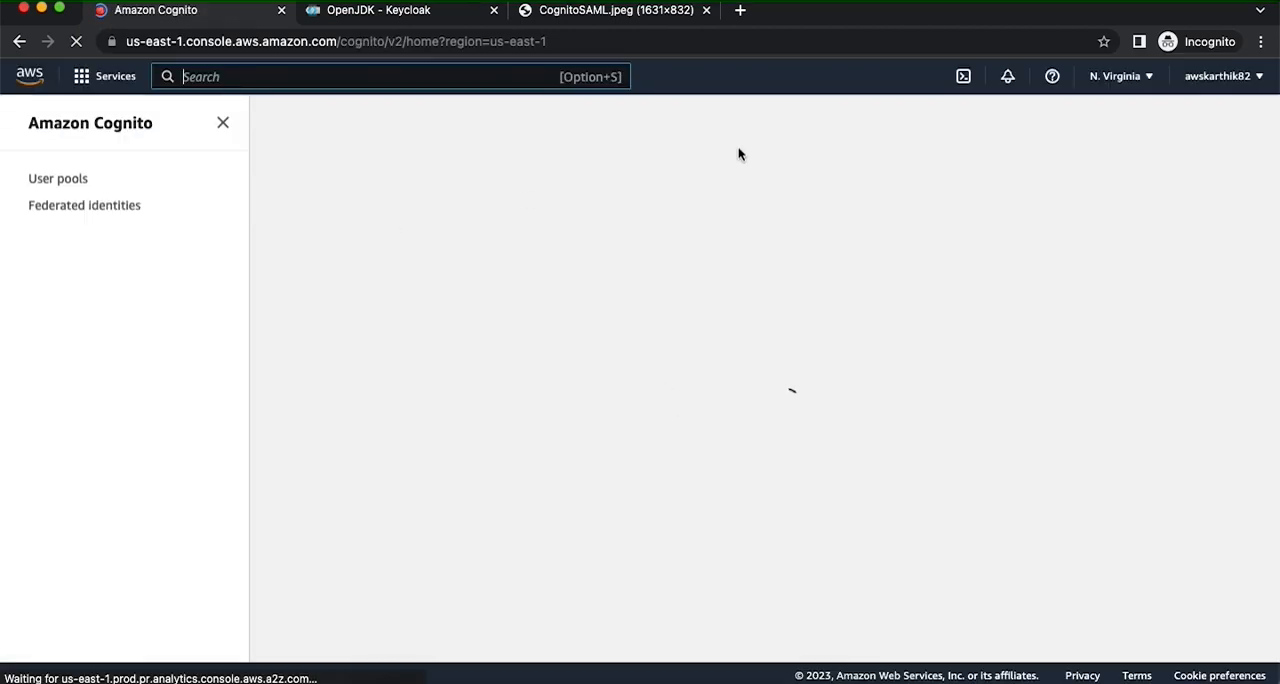
{"action": "left_click", "coordinate": [555, 217]}
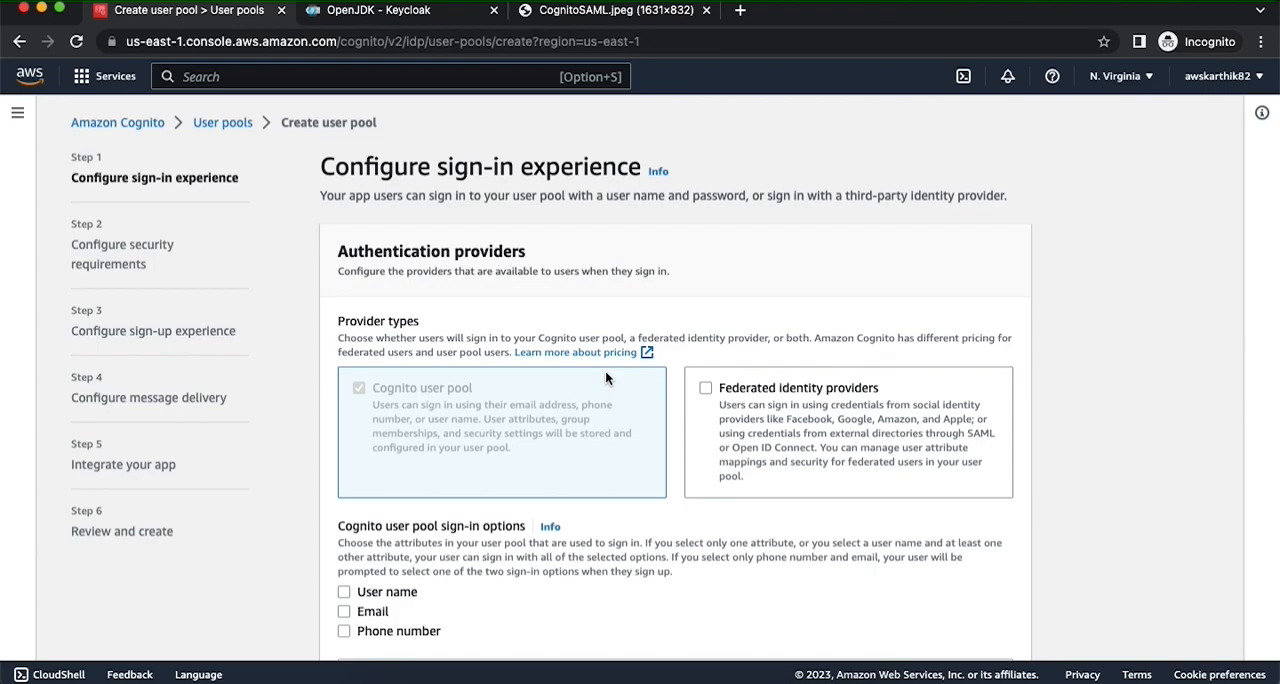
{"action": "scroll", "coordinate": [605, 378], "scroll_direction": "down", "scroll_amount": 3}
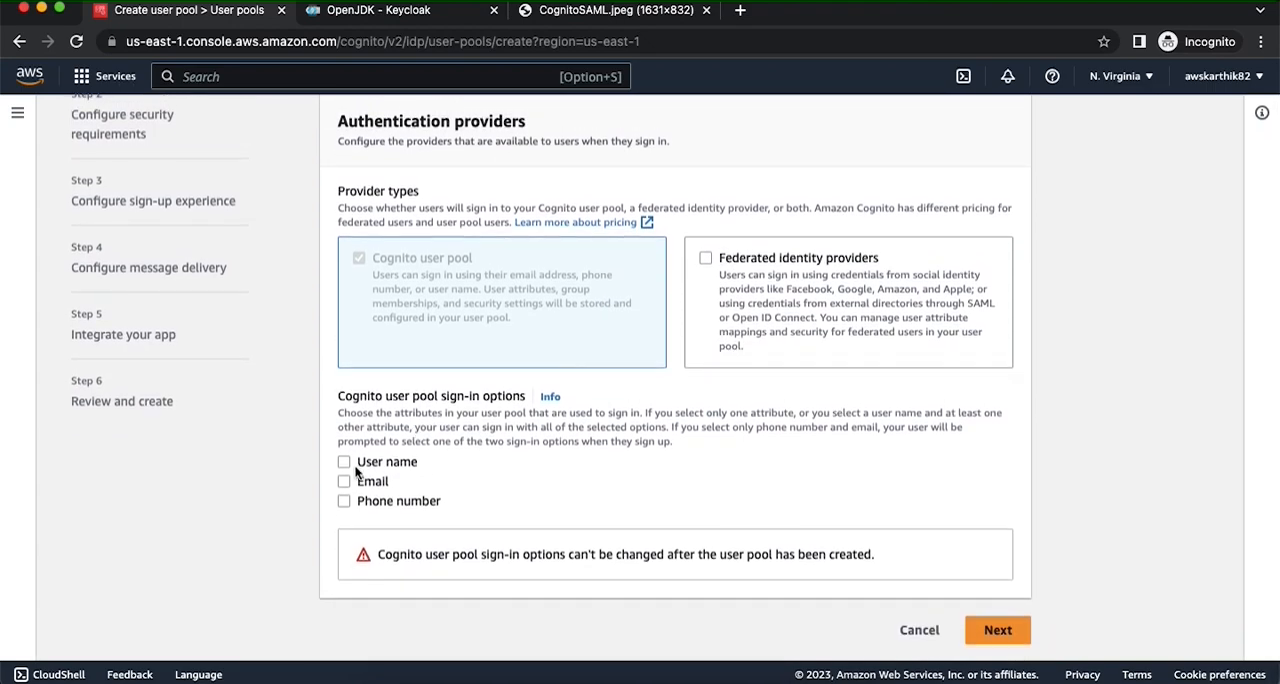
{"action": "left_click", "coordinate": [344, 462]}
{"action": "scroll", "coordinate": [724, 546], "scroll_direction": "down", "scroll_amount": 2}
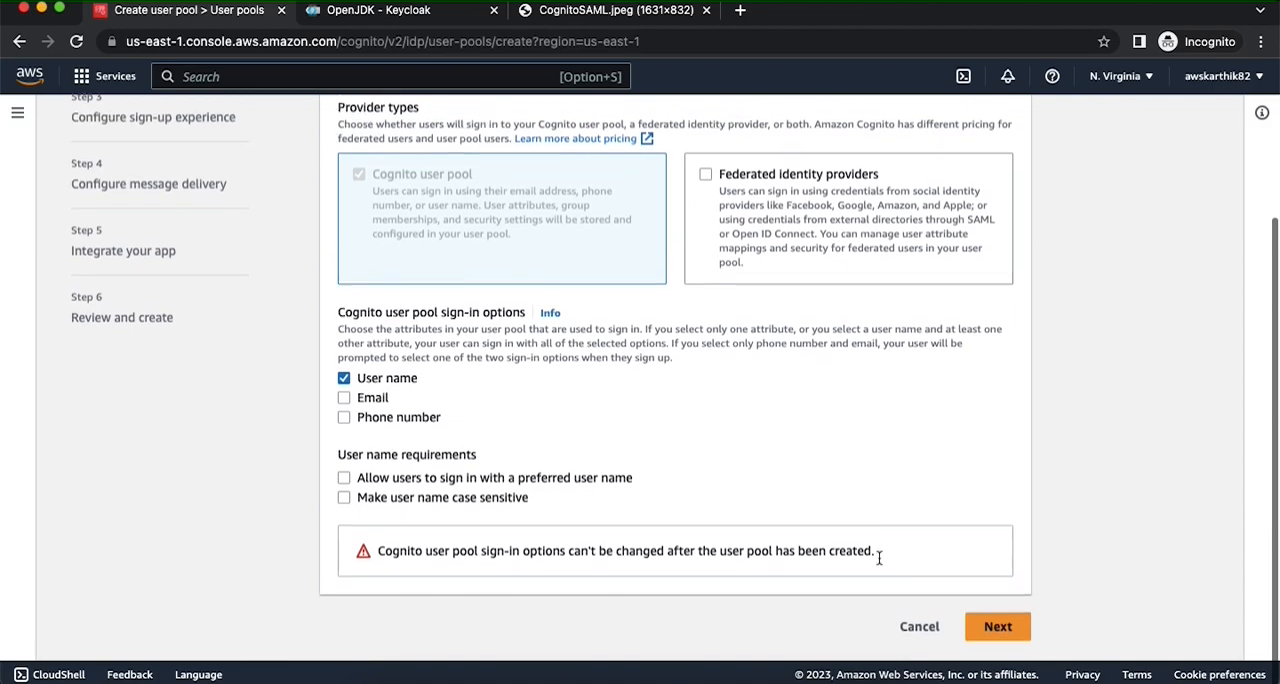
{"action": "left_click", "coordinate": [997, 630]}
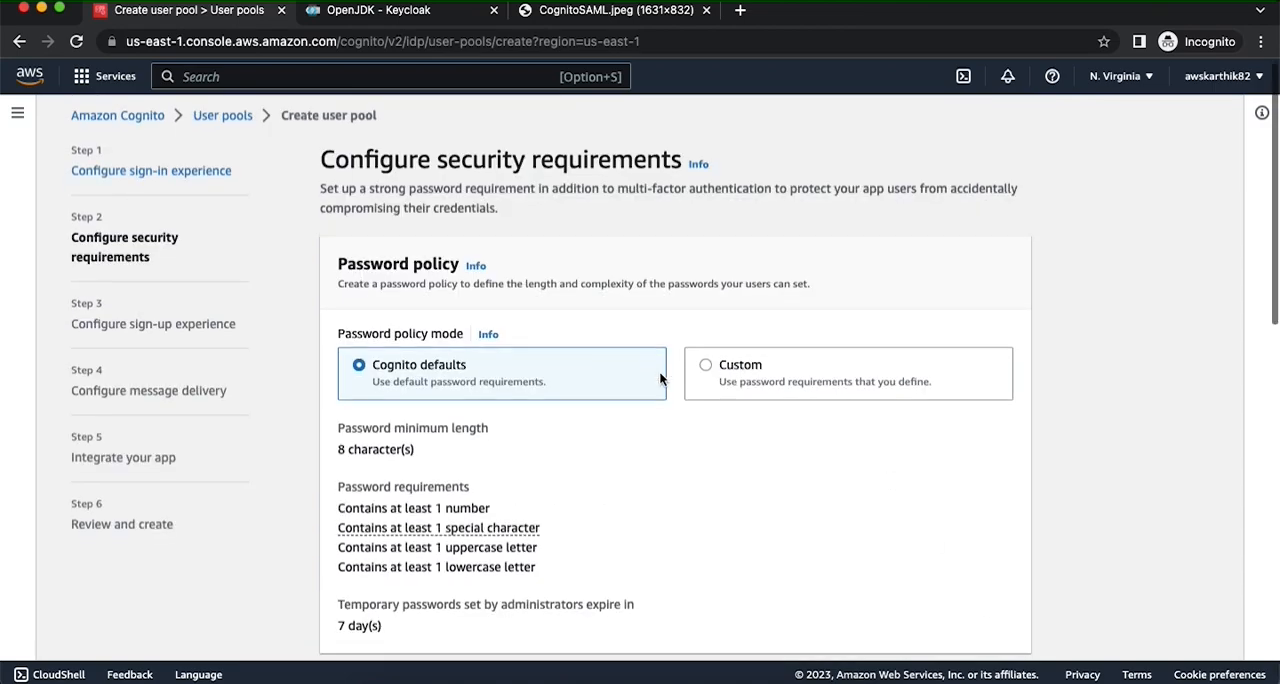
- Set MFA enforcement to No MFA, disable self-service account recovery, and continue to the sign-up settings
{"action": "scroll", "coordinate": [659, 375], "scroll_direction": "down", "scroll_amount": 4}
{"action": "scroll", "coordinate": [659, 379], "scroll_direction": "down", "scroll_amount": 4}
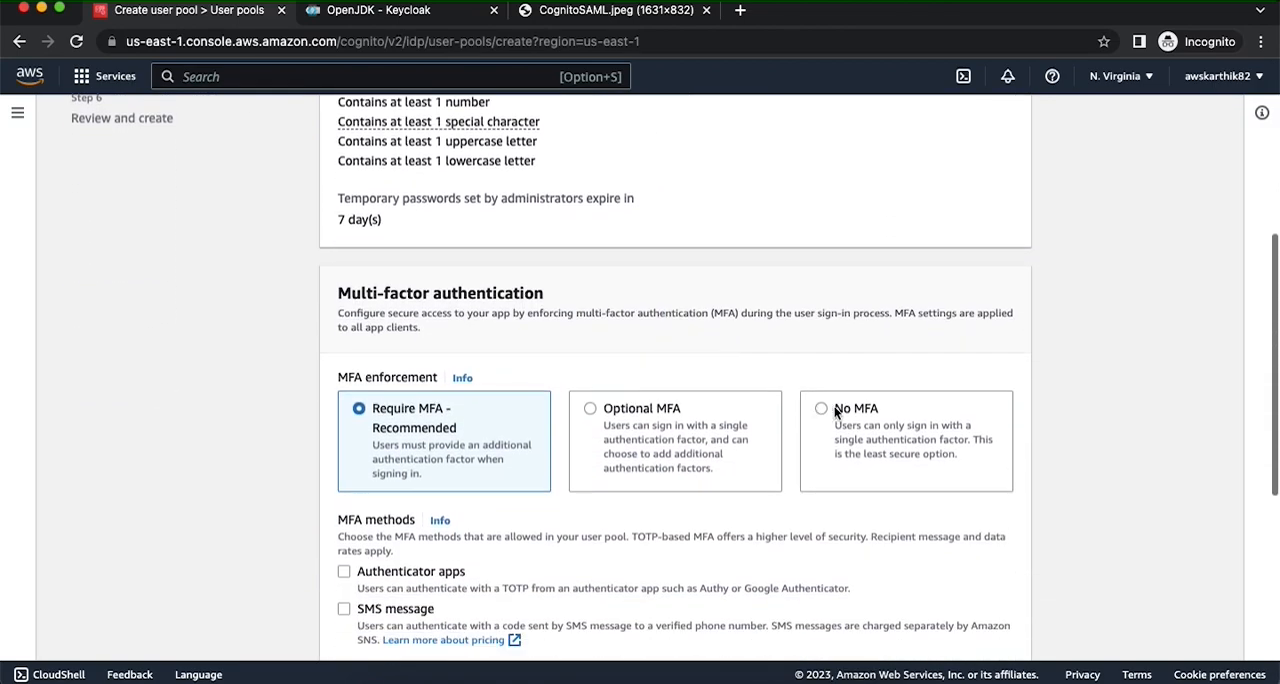
{"action": "left_click", "coordinate": [821, 408]}
{"action": "scroll", "coordinate": [821, 410], "scroll_direction": "down", "scroll_amount": 6}
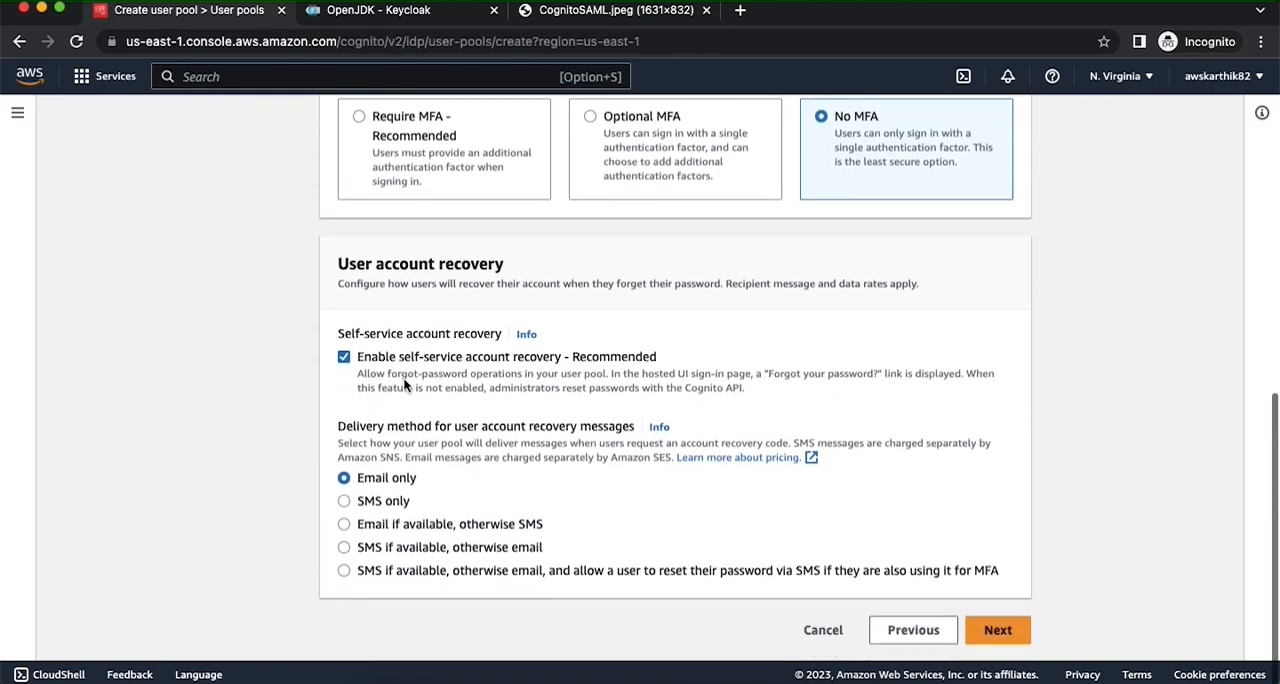
{"action": "left_click", "coordinate": [390, 363]}
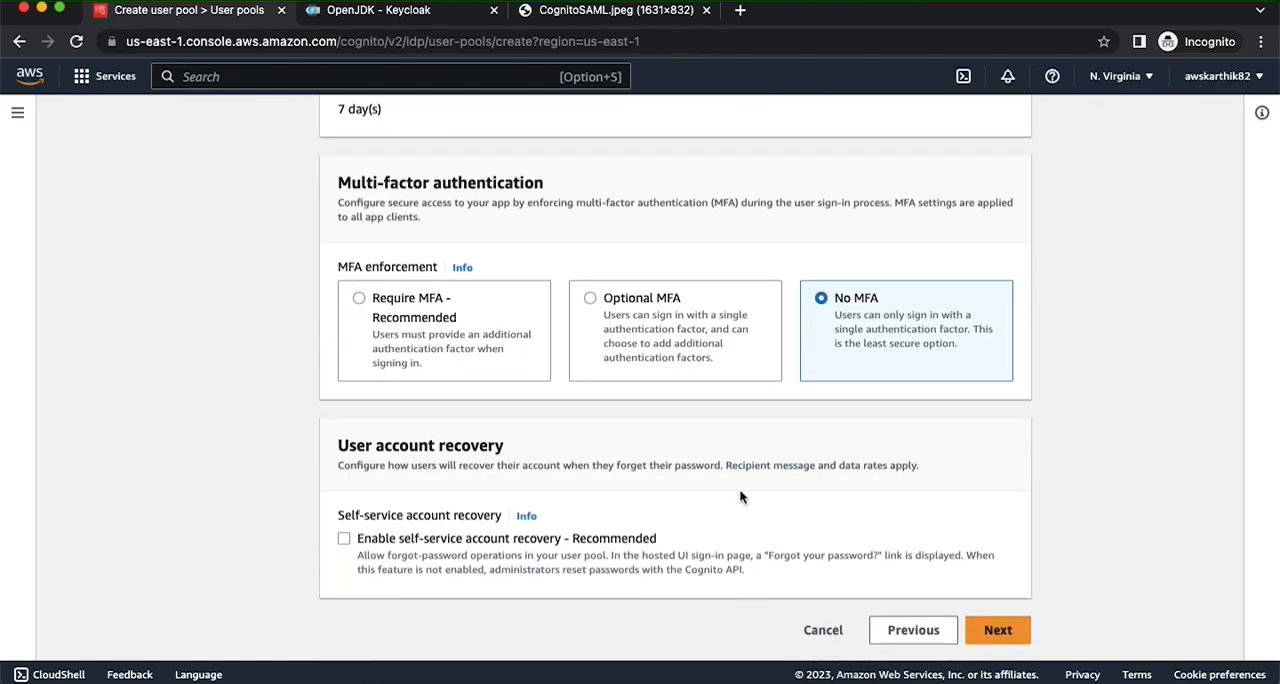
{"action": "left_click", "coordinate": [980, 630]}
- Disable self-registration and Cognito's automatic verification messages, and continue to message delivery without additional required attributes
{"action": "left_click", "coordinate": [398, 362]}
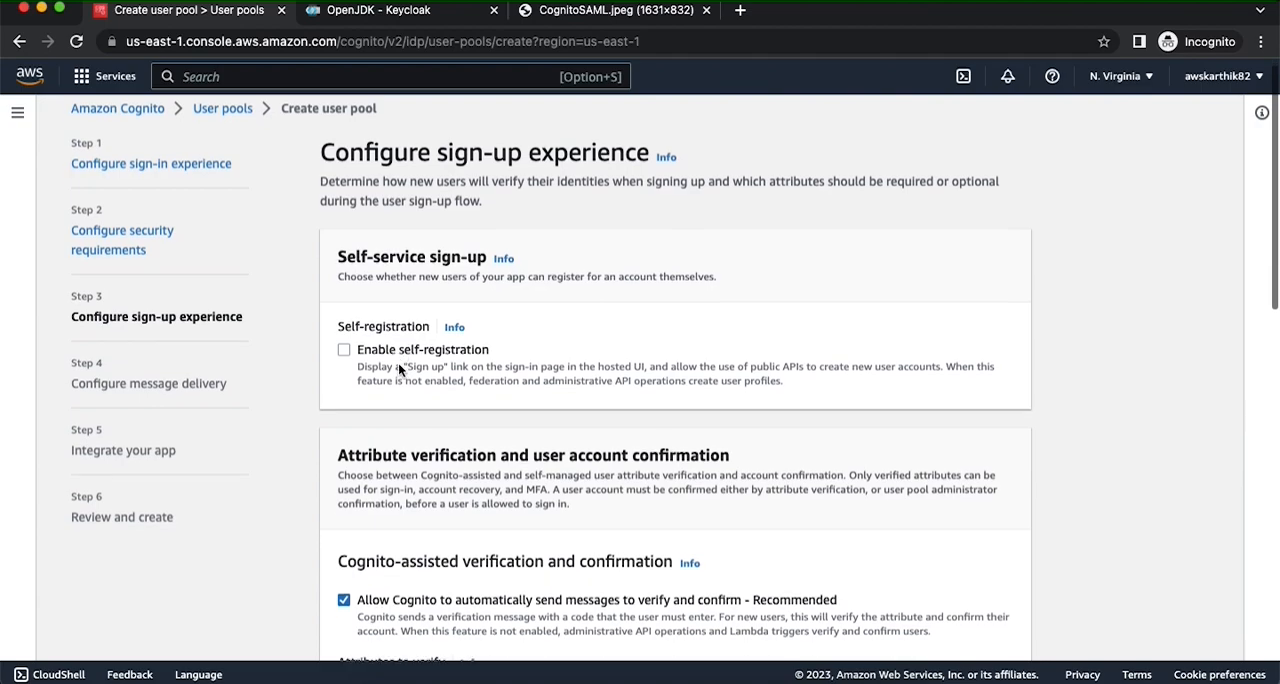
{"action": "scroll", "coordinate": [398, 363], "scroll_direction": "down", "scroll_amount": 3}
{"action": "left_click", "coordinate": [376, 476]}
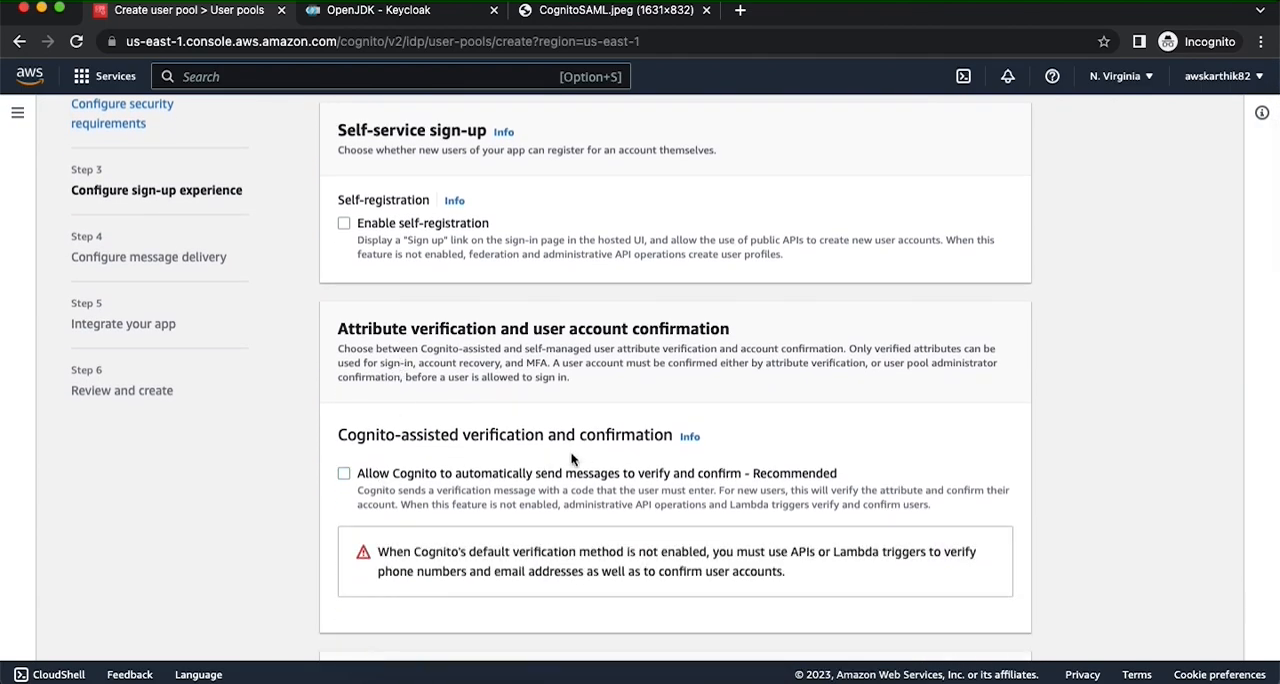
{"action": "scroll", "coordinate": [851, 487], "scroll_direction": "down", "scroll_amount": 5}
{"action": "scroll", "coordinate": [870, 493], "scroll_direction": "down", "scroll_amount": 3}
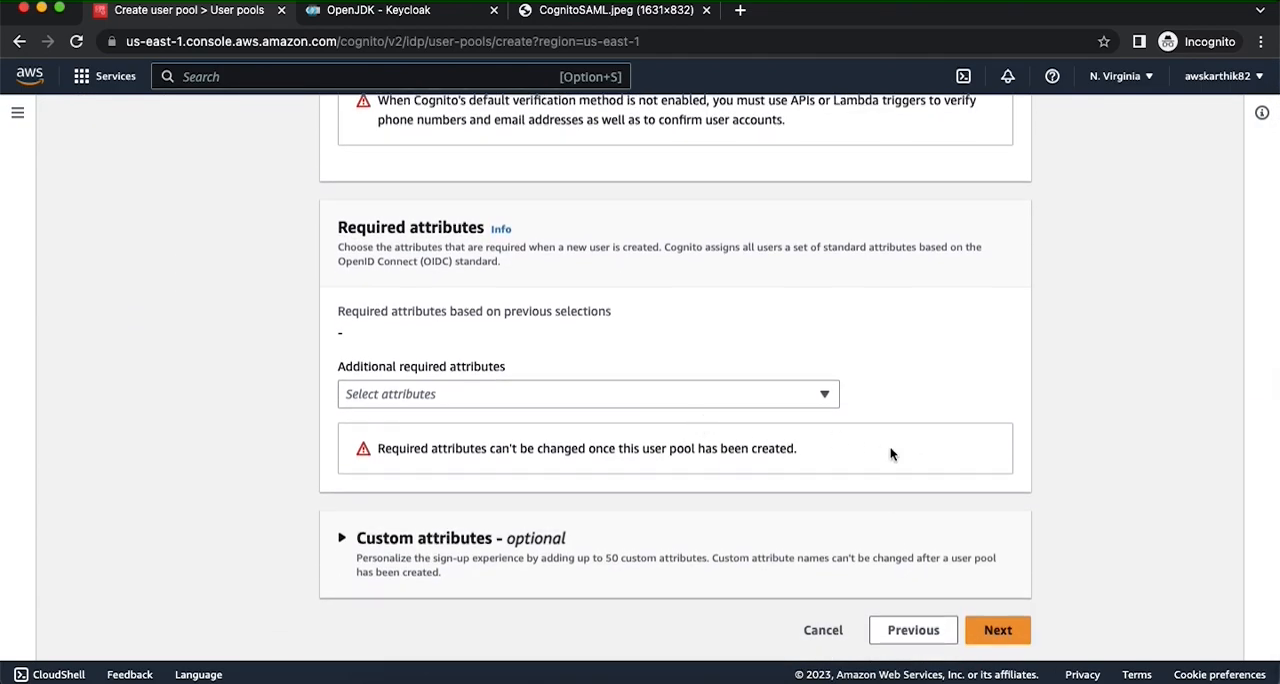
{"action": "left_click", "coordinate": [1001, 630]}
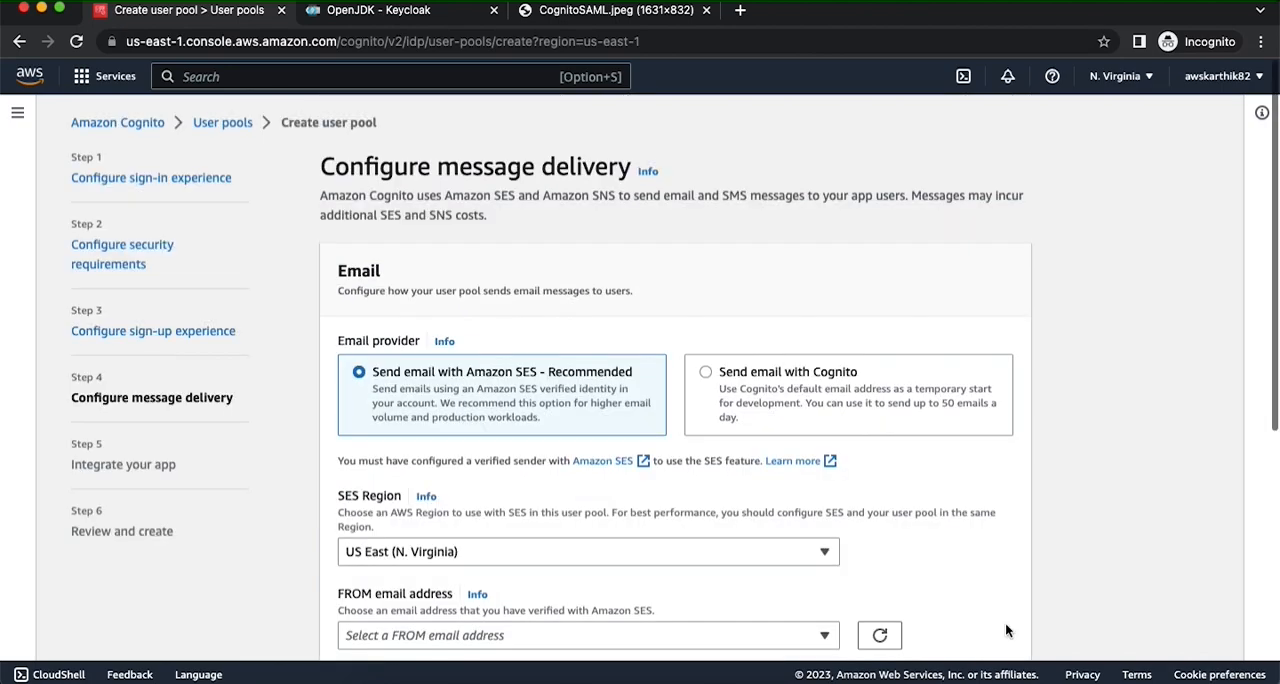
- Choose Send email with Cognito as the email provider and continue to the app integration settings
{"action": "left_click", "coordinate": [751, 371]}
{"action": "scroll", "coordinate": [1047, 387], "scroll_direction": "down", "scroll_amount": 2}
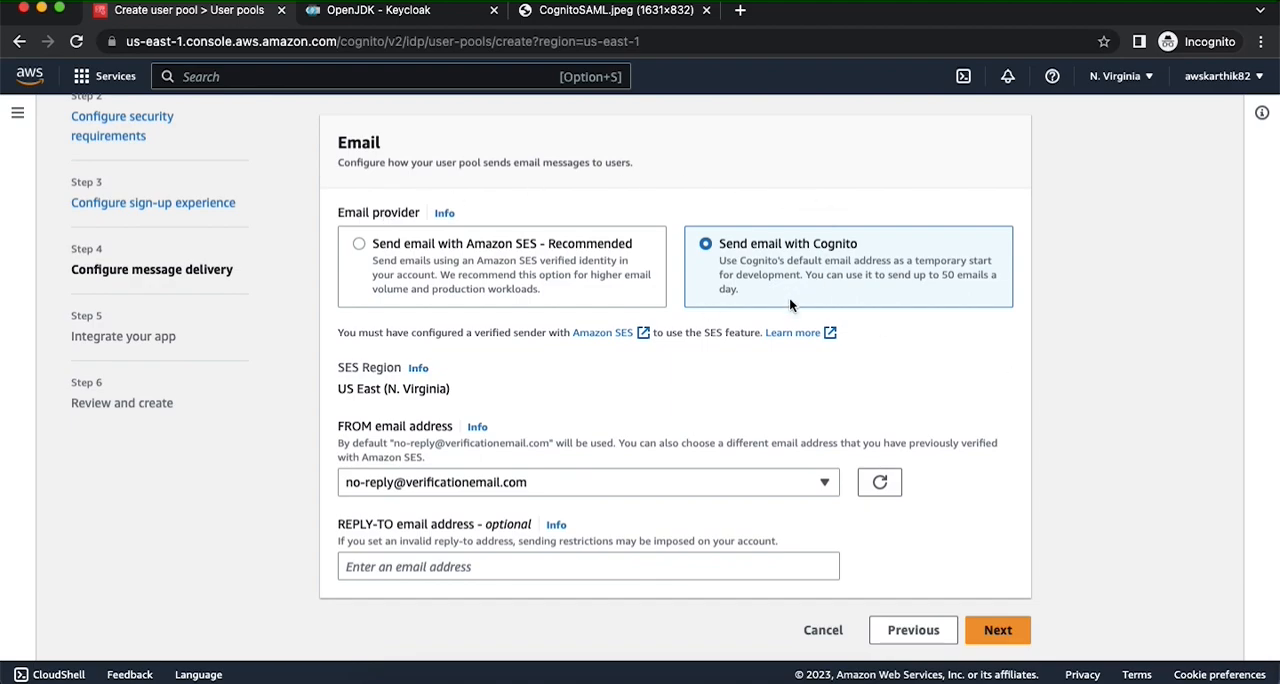
{"action": "left_click", "coordinate": [992, 630]}
- Name the user pool cognitokeycloak and enable the Cognito Hosted UI
{"action": "left_click", "coordinate": [511, 342]}
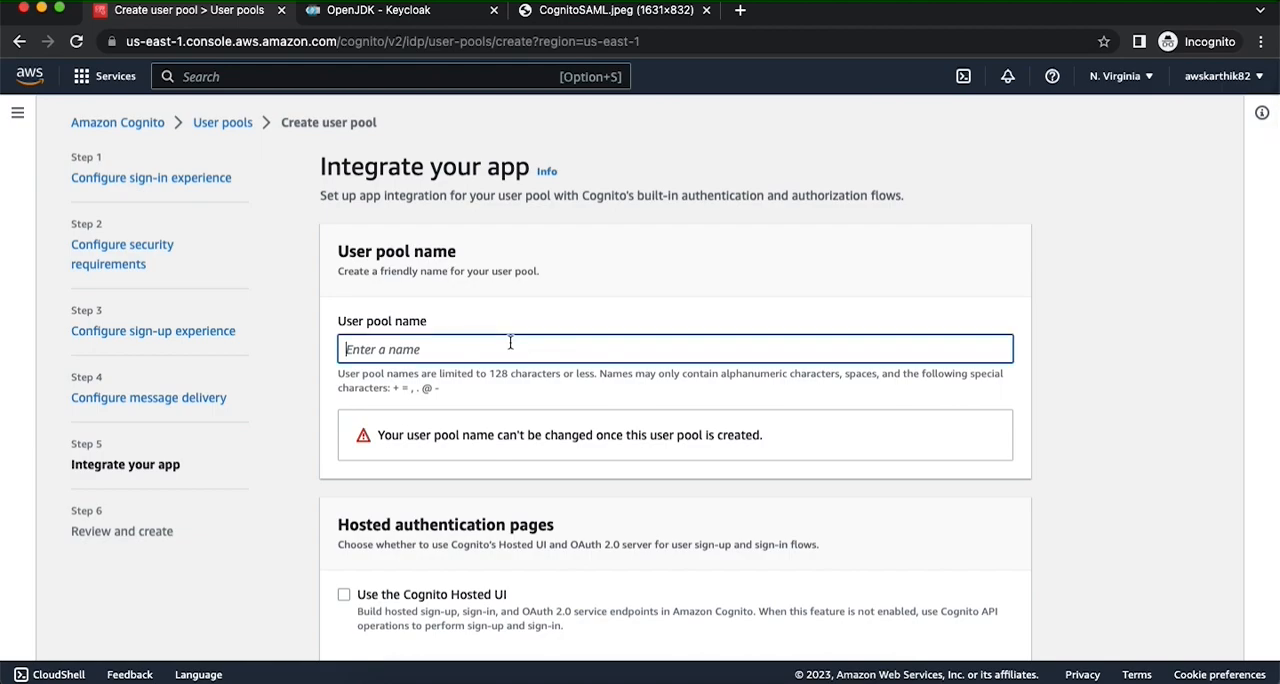
{"action": "type", "text": "cognitokeycloak"}
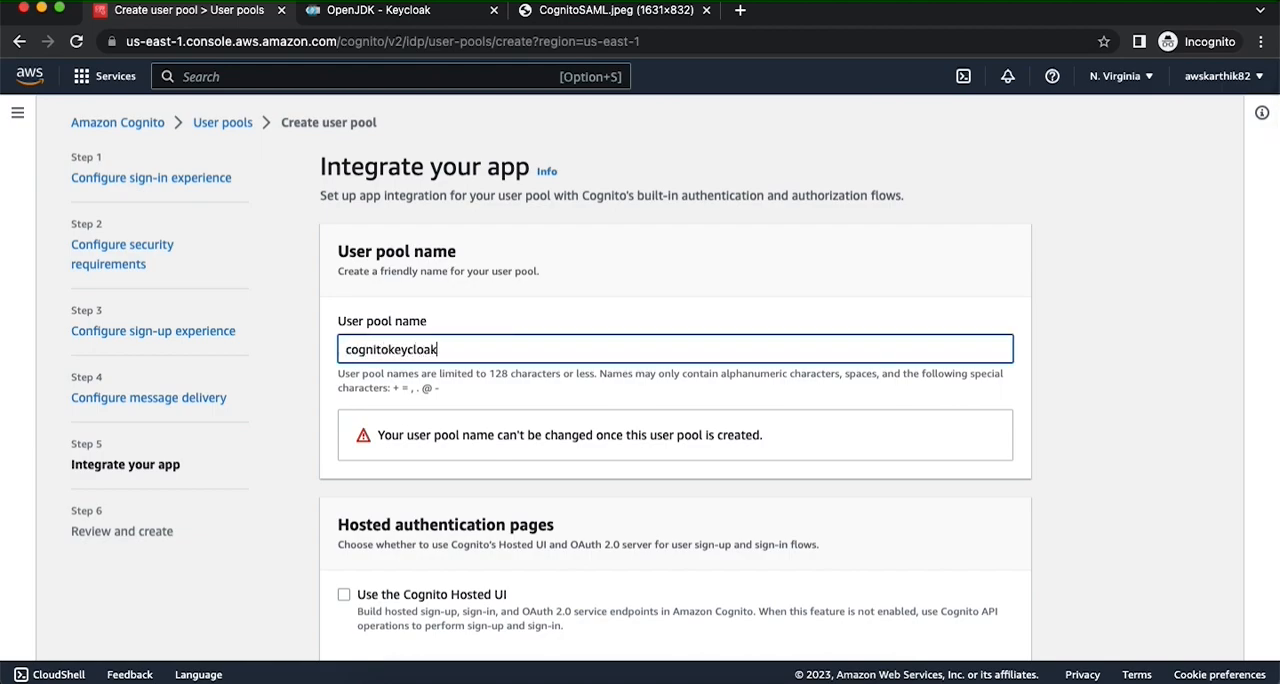
{"action": "scroll", "coordinate": [320, 440], "scroll_direction": "down", "scroll_amount": 3}
{"action": "left_click", "coordinate": [344, 428]}
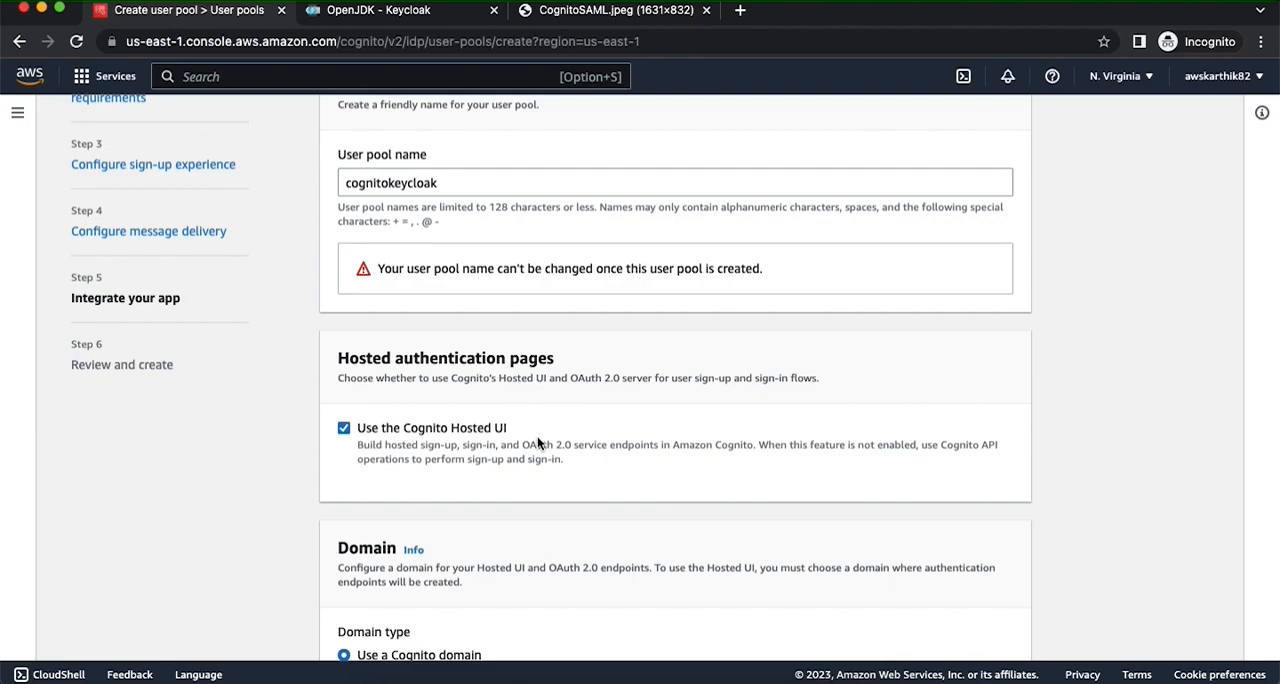
- Set the Cognito domain prefix to cogkc
{"action": "scroll", "coordinate": [537, 443], "scroll_direction": "down", "scroll_amount": 5}
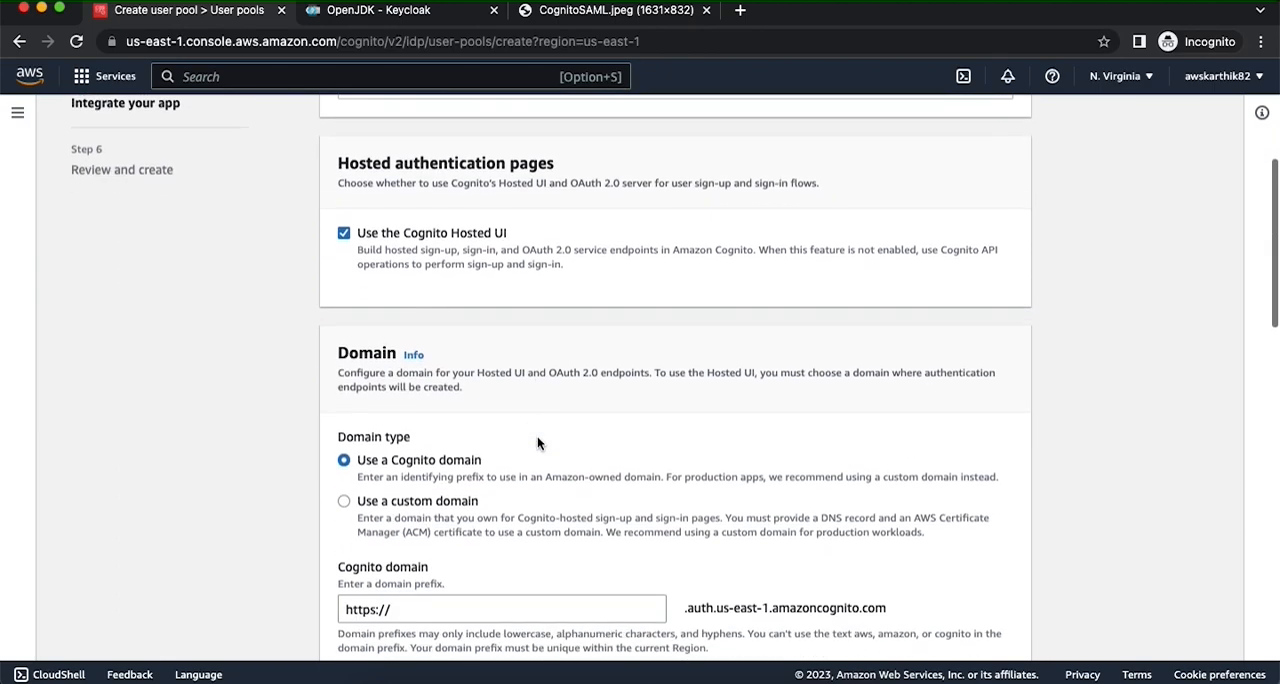
{"action": "scroll", "coordinate": [399, 428], "scroll_direction": "down", "scroll_amount": 2}
{"action": "left_click", "coordinate": [425, 420]}
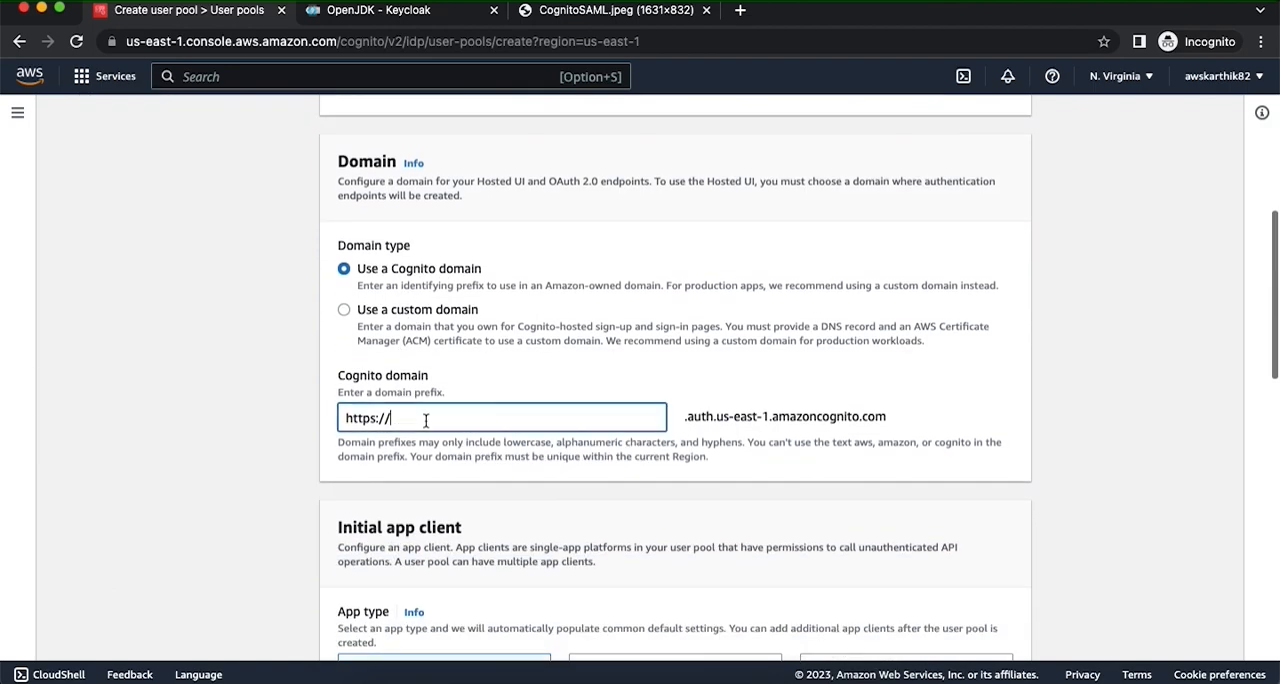
{"action": "type", "text": "cogkc"}
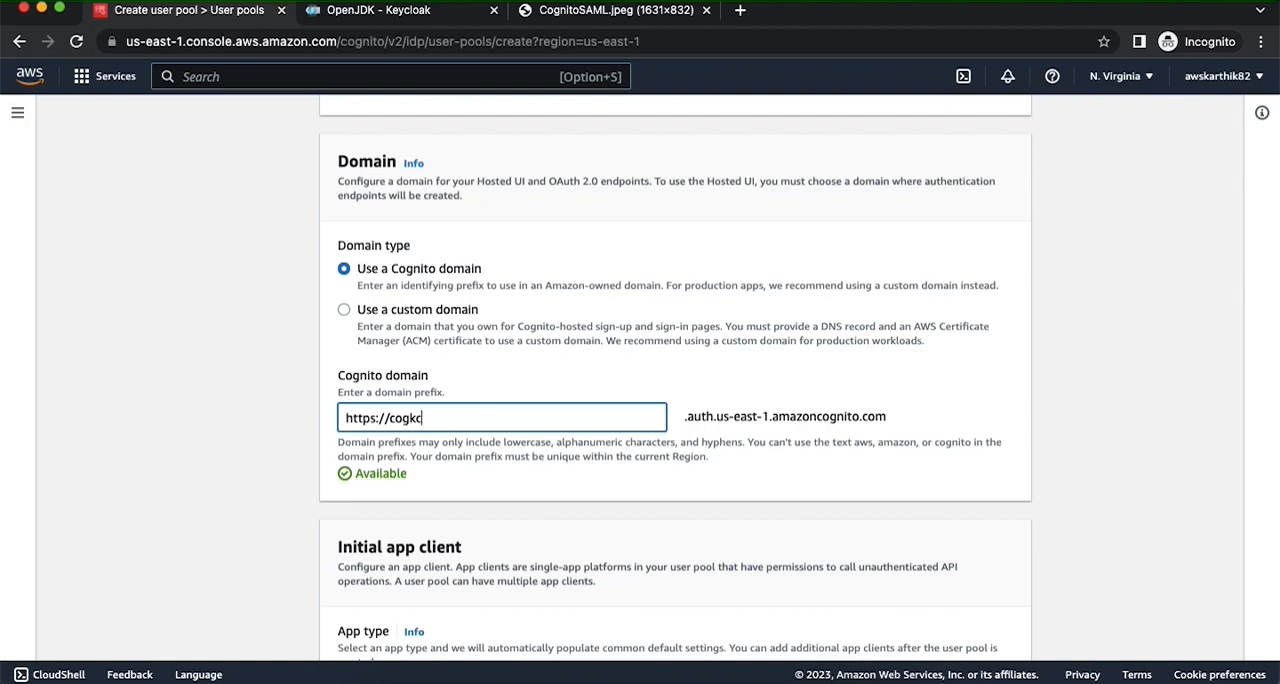
{"action": "type", "text": "12"}
{"action": "key", "text": "BackSpace"}
{"action": "key", "text": "BackSpace"}
- Name the initial app client cognitokeycloakclient
{"action": "scroll", "coordinate": [366, 473], "scroll_direction": "down", "scroll_amount": 10}
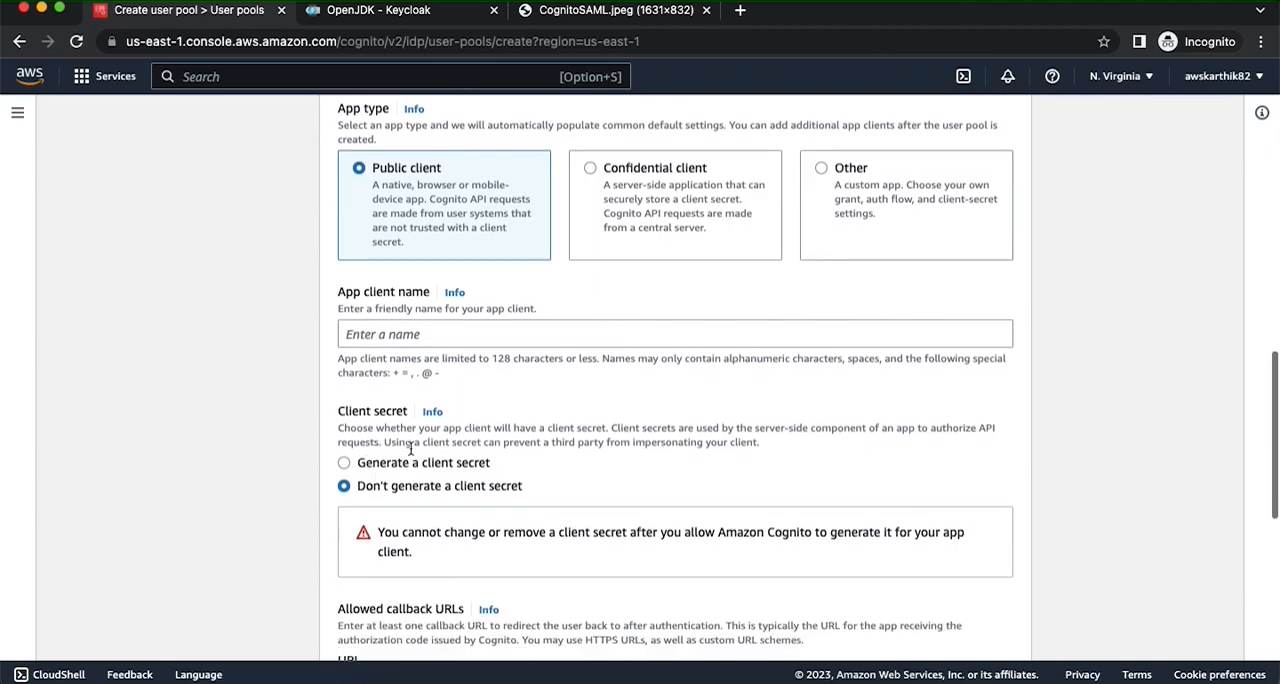
{"action": "left_click", "coordinate": [397, 333]}
{"action": "type", "text": "cogn"}
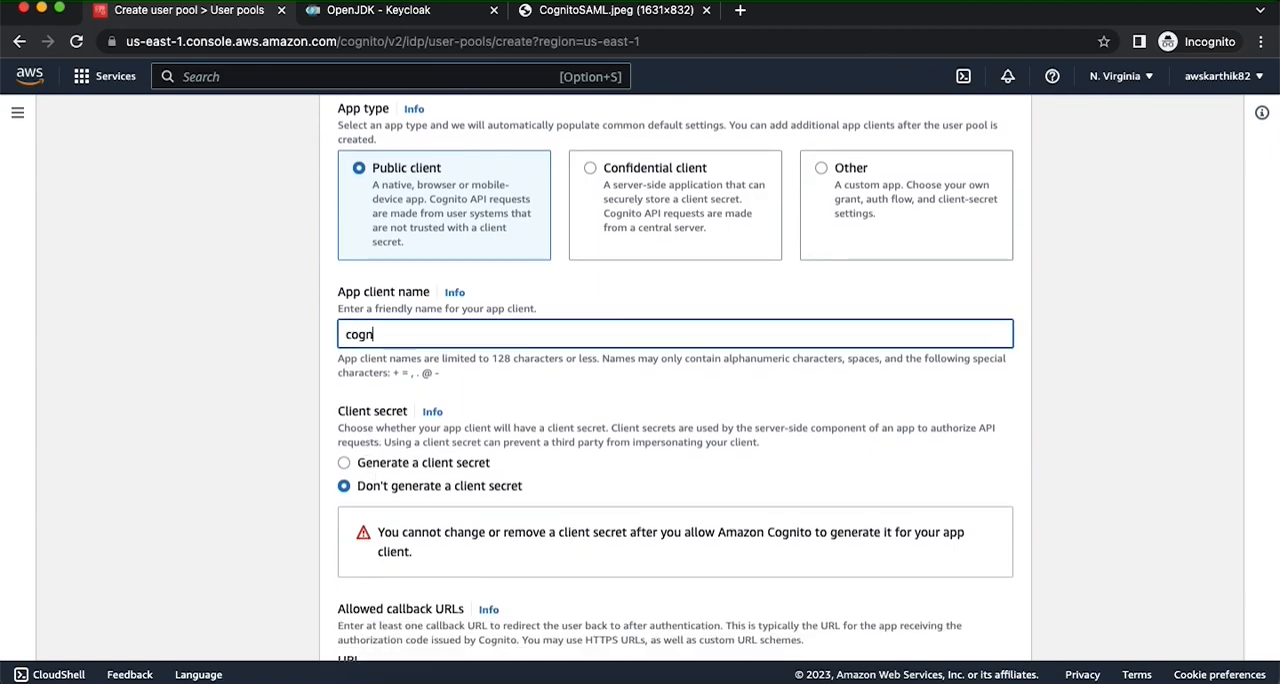
{"action": "type", "text": "itokeycloakclient"}
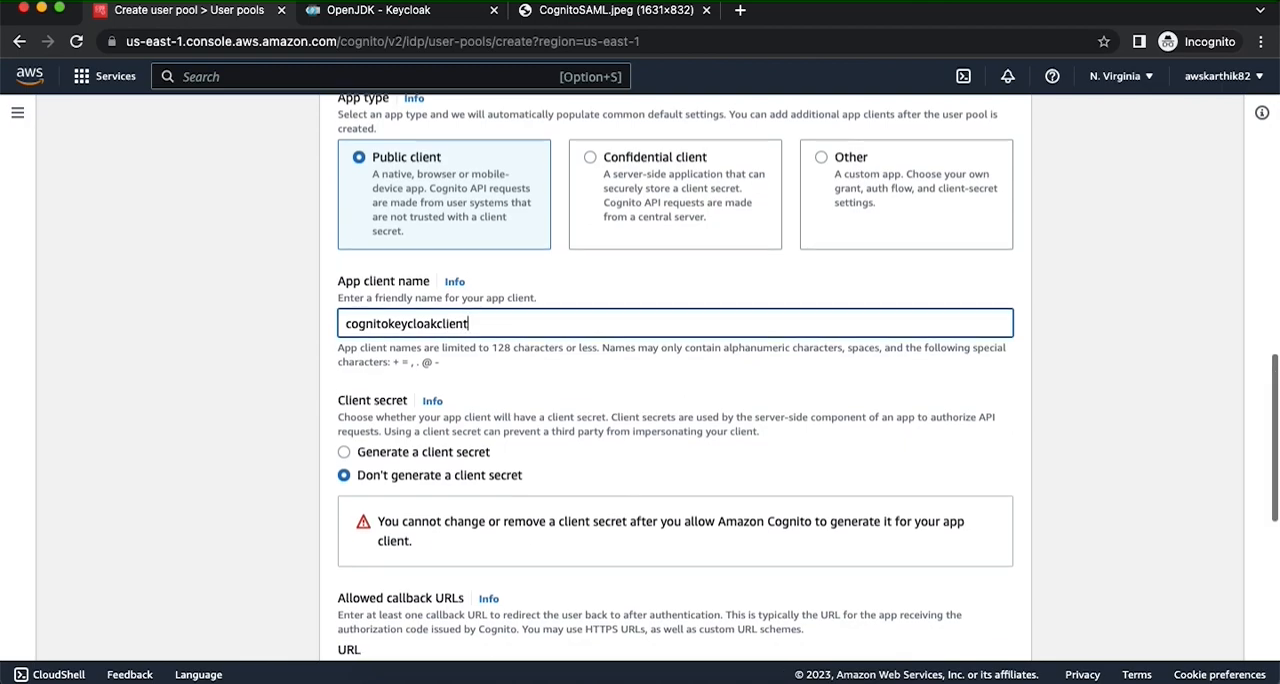
{"action": "scroll", "coordinate": [424, 343], "scroll_direction": "down", "scroll_amount": 3}
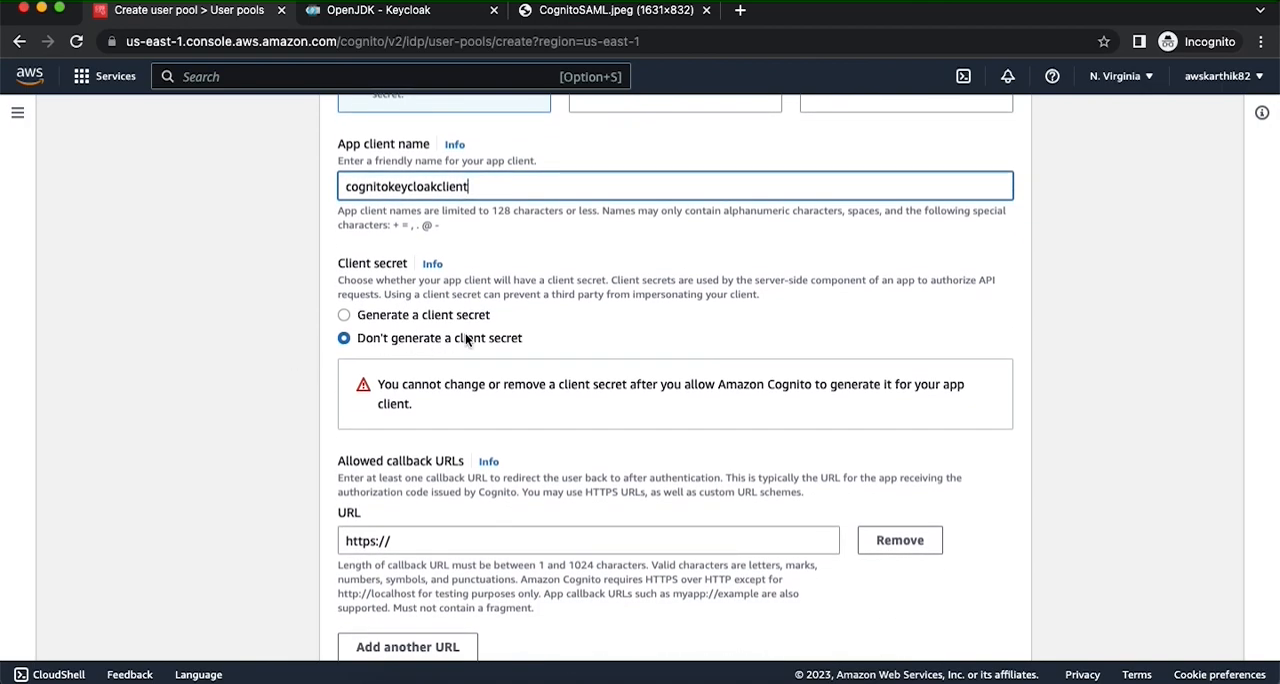
{"action": "scroll", "coordinate": [589, 340], "scroll_direction": "down", "scroll_amount": 3}
{"action": "left_click", "coordinate": [439, 368]}
{"action": "type", "text": "jwt.io"}
- In the advanced app client settings, replace the Authorization code grant with Implicit grant as the OAuth 2.0 grant type
{"action": "scroll", "coordinate": [438, 368], "scroll_direction": "down", "scroll_amount": 2}
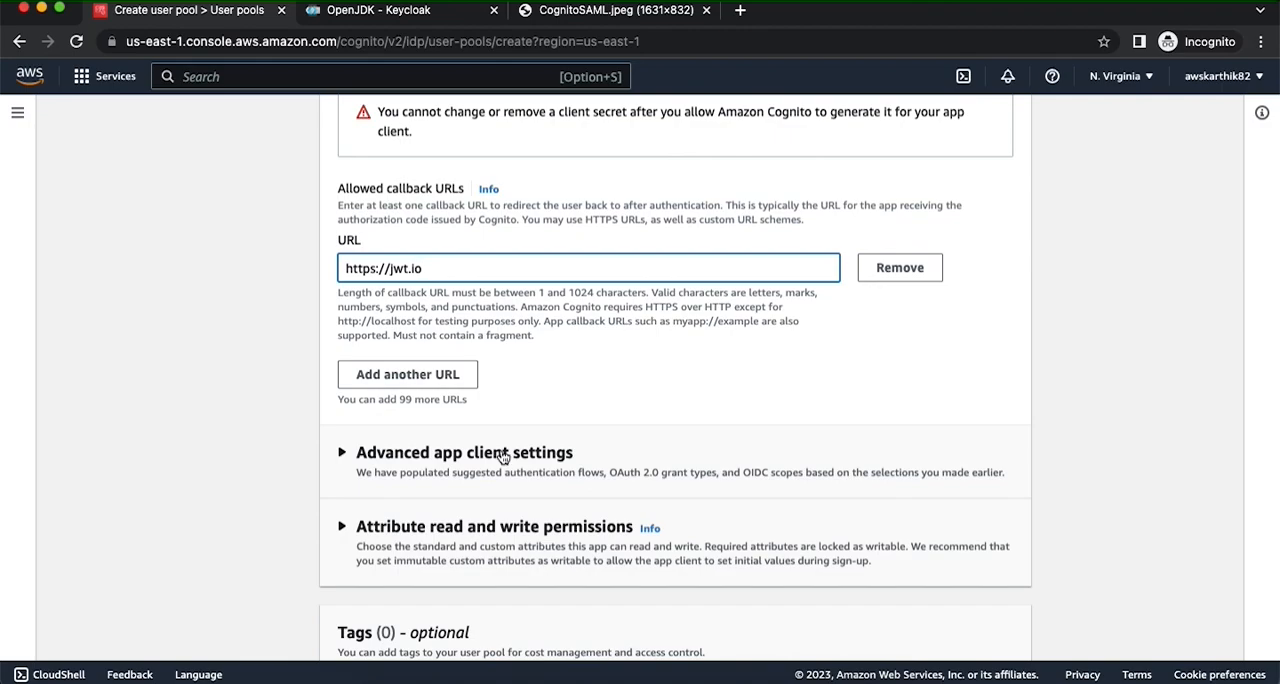
{"action": "scroll", "coordinate": [503, 456], "scroll_direction": "up", "scroll_amount": 4}
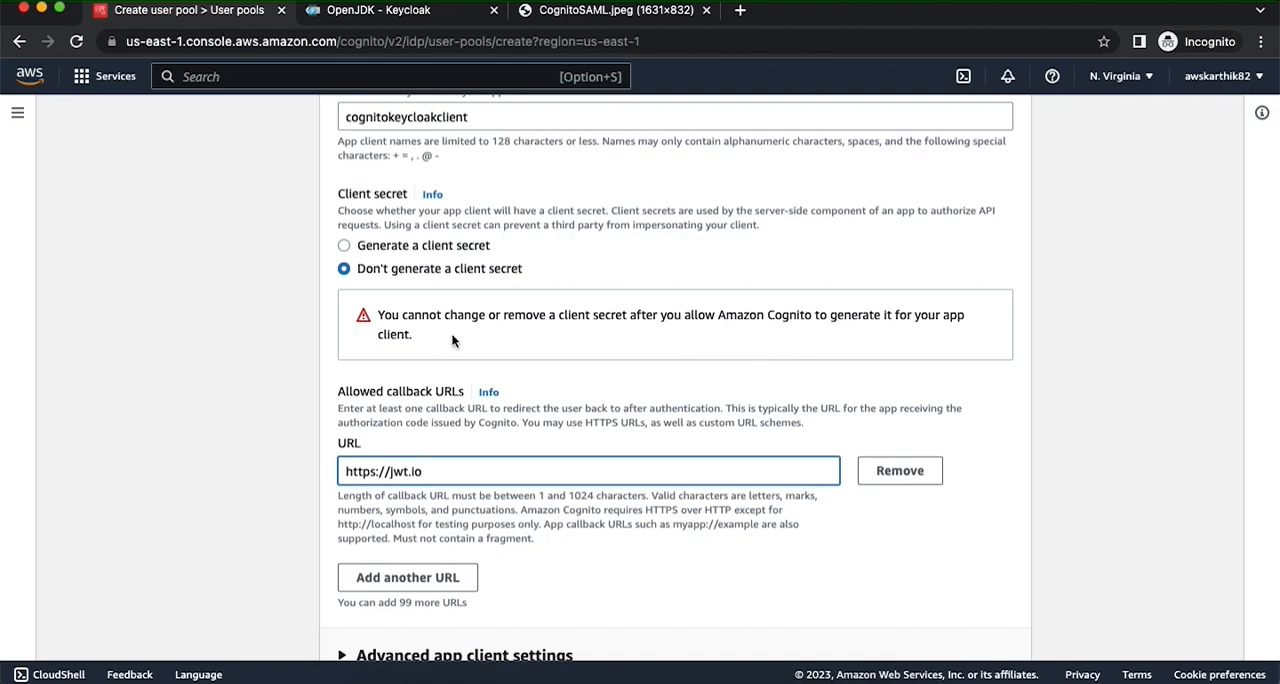
{"action": "scroll", "coordinate": [451, 340], "scroll_direction": "down", "scroll_amount": 2}
{"action": "scroll", "coordinate": [451, 340], "scroll_direction": "down", "scroll_amount": 5}
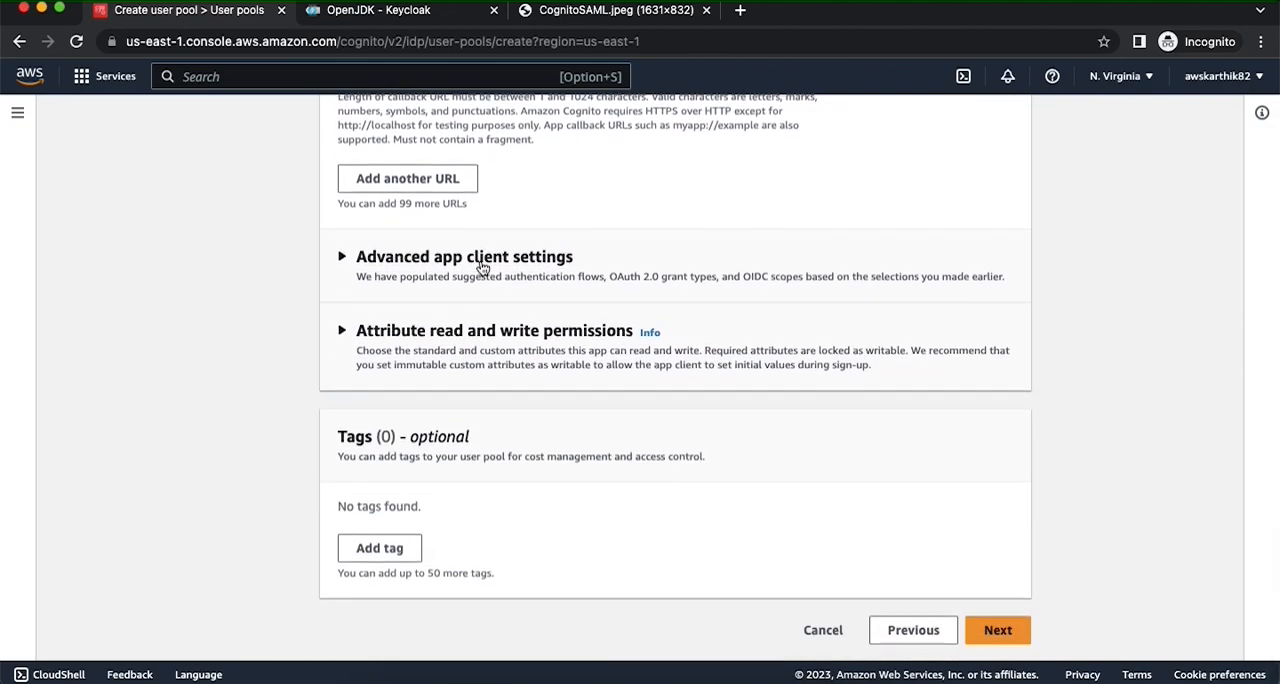
{"action": "left_click", "coordinate": [482, 267]}
{"action": "scroll", "coordinate": [579, 412], "scroll_direction": "down", "scroll_amount": 5}
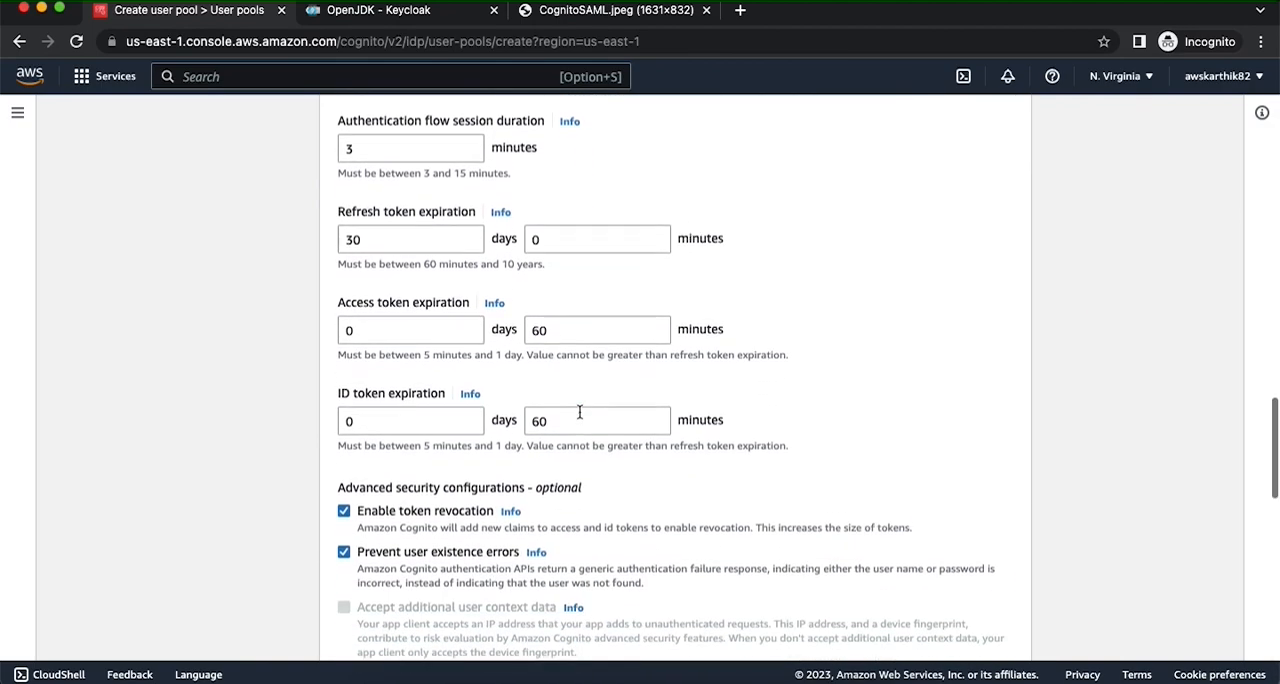
{"action": "scroll", "coordinate": [510, 445], "scroll_direction": "down", "scroll_amount": 5}
{"action": "scroll", "coordinate": [506, 441], "scroll_direction": "down", "scroll_amount": 4}
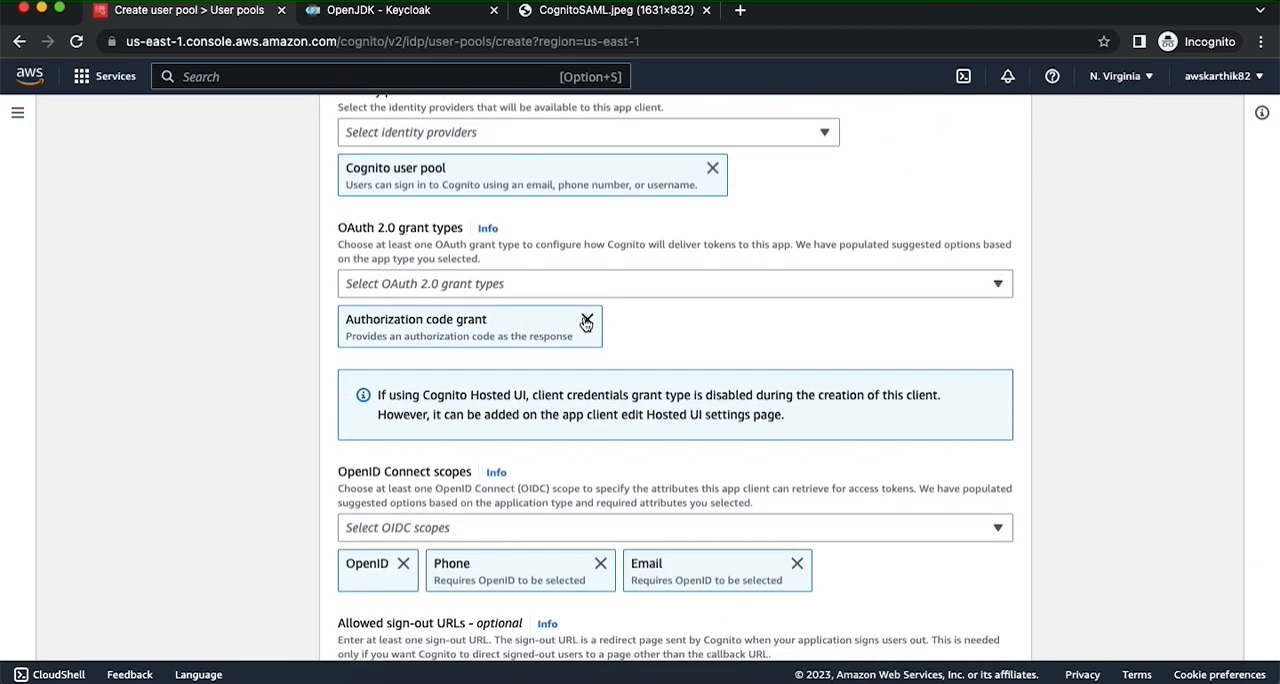
{"action": "left_click", "coordinate": [586, 321]}
{"action": "left_click", "coordinate": [535, 284]}
{"action": "left_click", "coordinate": [437, 362]}
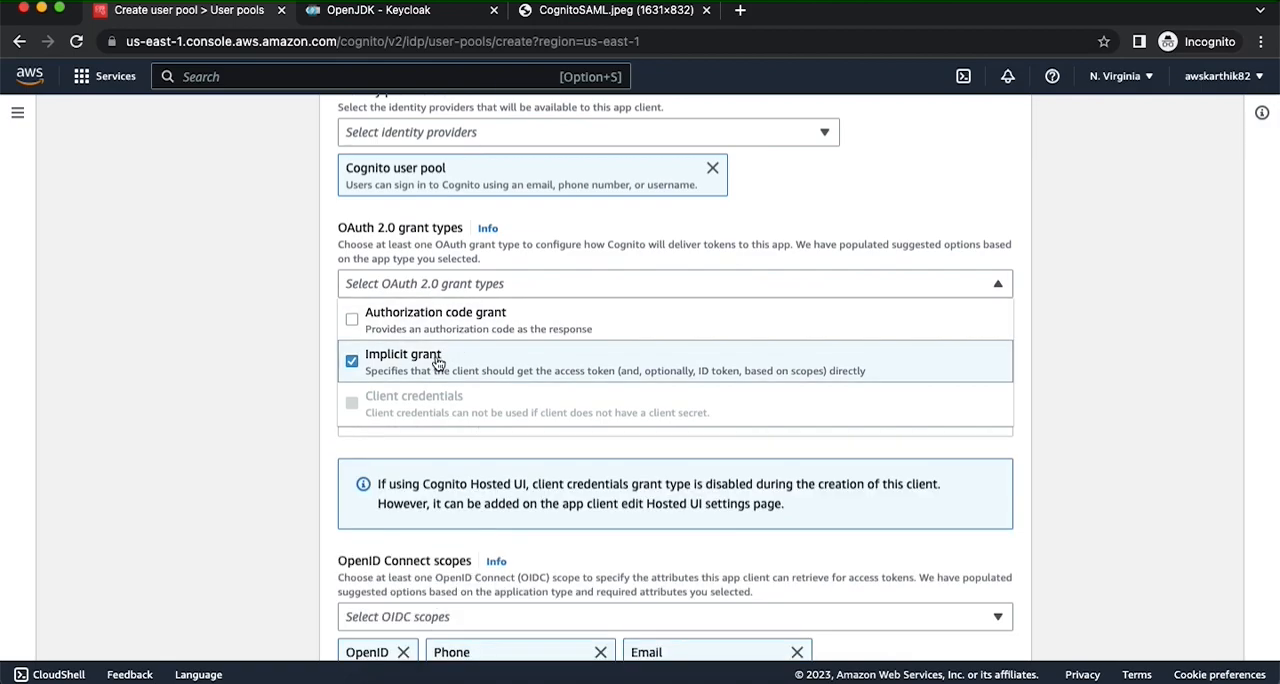
{"action": "left_click", "coordinate": [270, 392]}
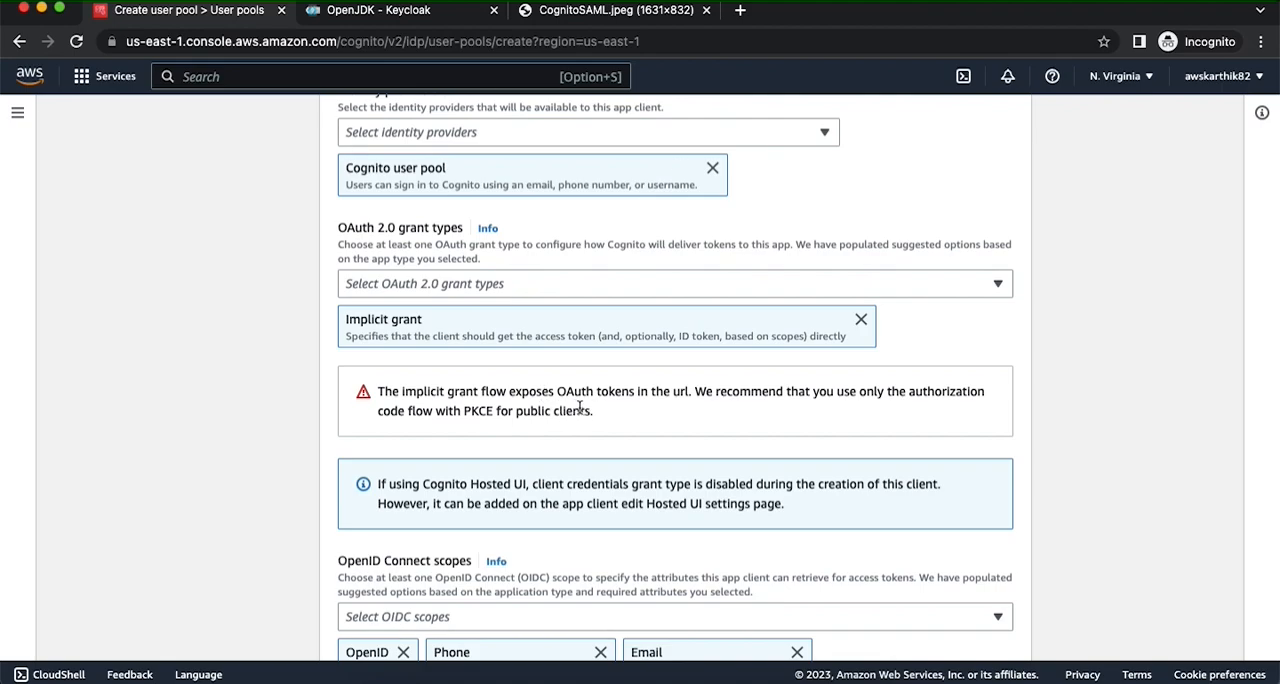
- Remove the Phone scope from the OpenID Connect scopes and add the Profile scope
{"action": "scroll", "coordinate": [579, 407], "scroll_direction": "down", "scroll_amount": 5}
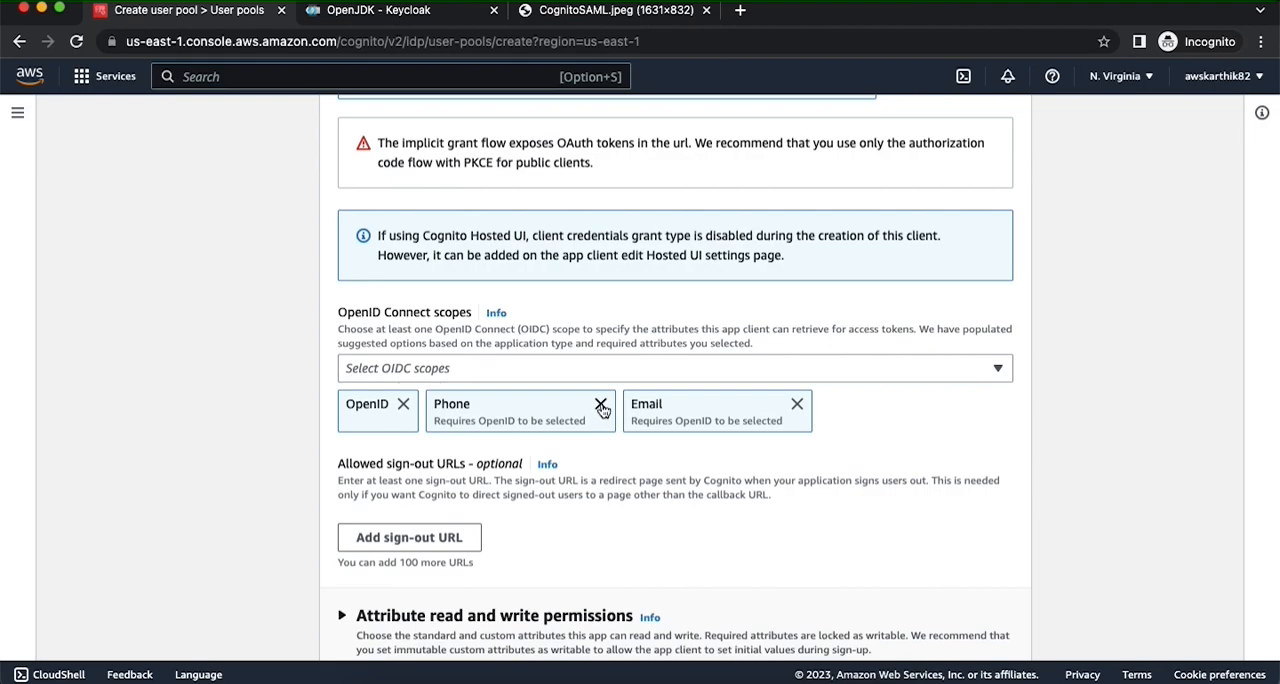
{"action": "left_click", "coordinate": [600, 405]}
{"action": "left_click", "coordinate": [509, 373]}
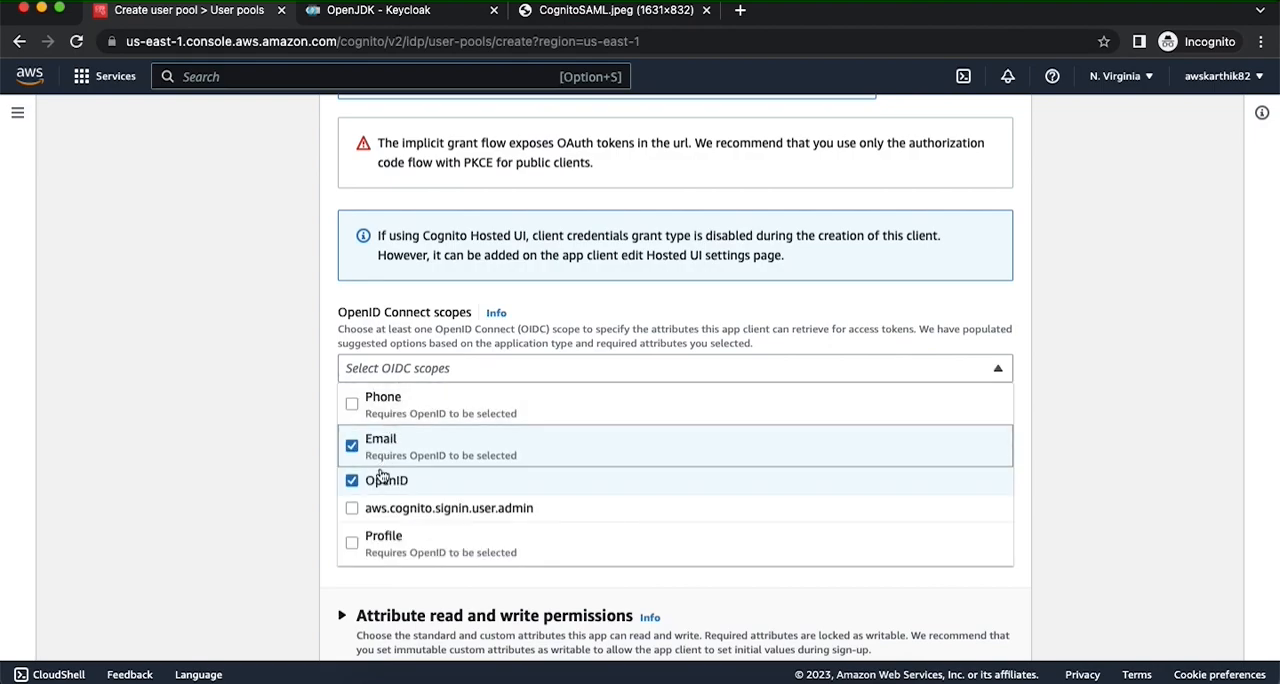
{"action": "left_click", "coordinate": [383, 512]}
{"action": "left_click", "coordinate": [383, 512]}
{"action": "left_click", "coordinate": [383, 540]}
{"action": "left_click", "coordinate": [1132, 421]}
- Continue to the review page and create the user pool
{"action": "scroll", "coordinate": [938, 392], "scroll_direction": "down", "scroll_amount": 3}
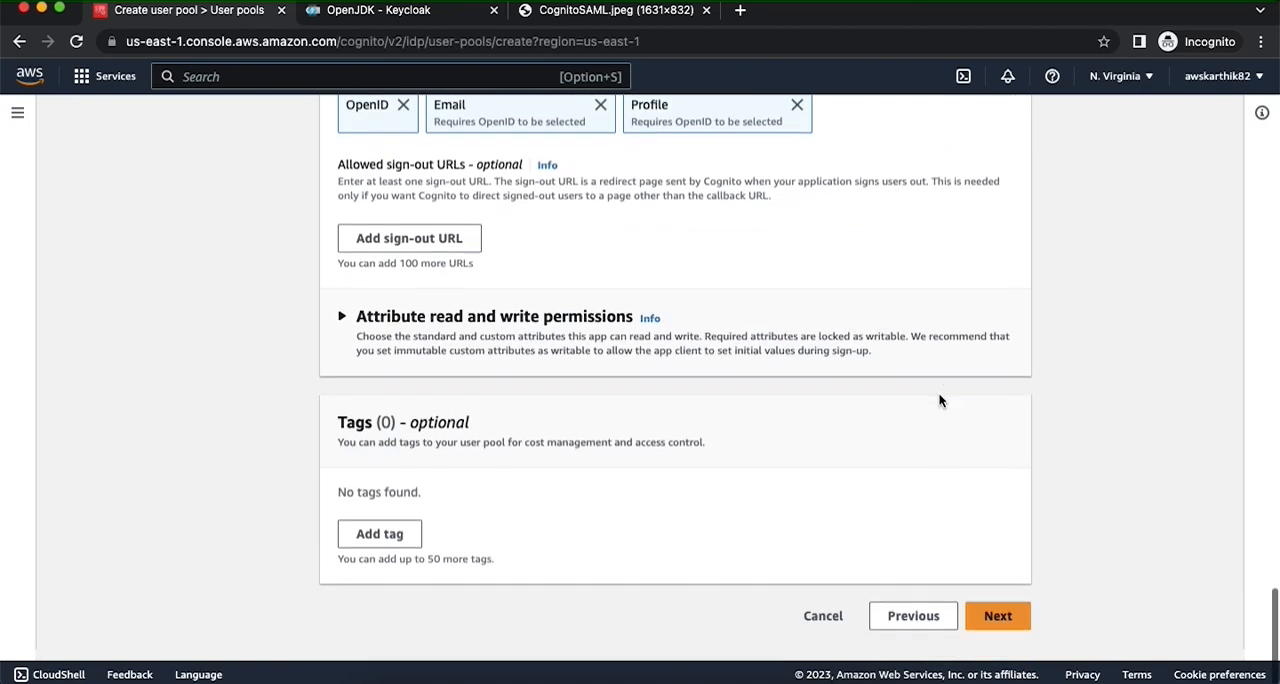
{"action": "left_click", "coordinate": [992, 630]}
{"action": "scroll", "coordinate": [876, 412], "scroll_direction": "down", "scroll_amount": 20}
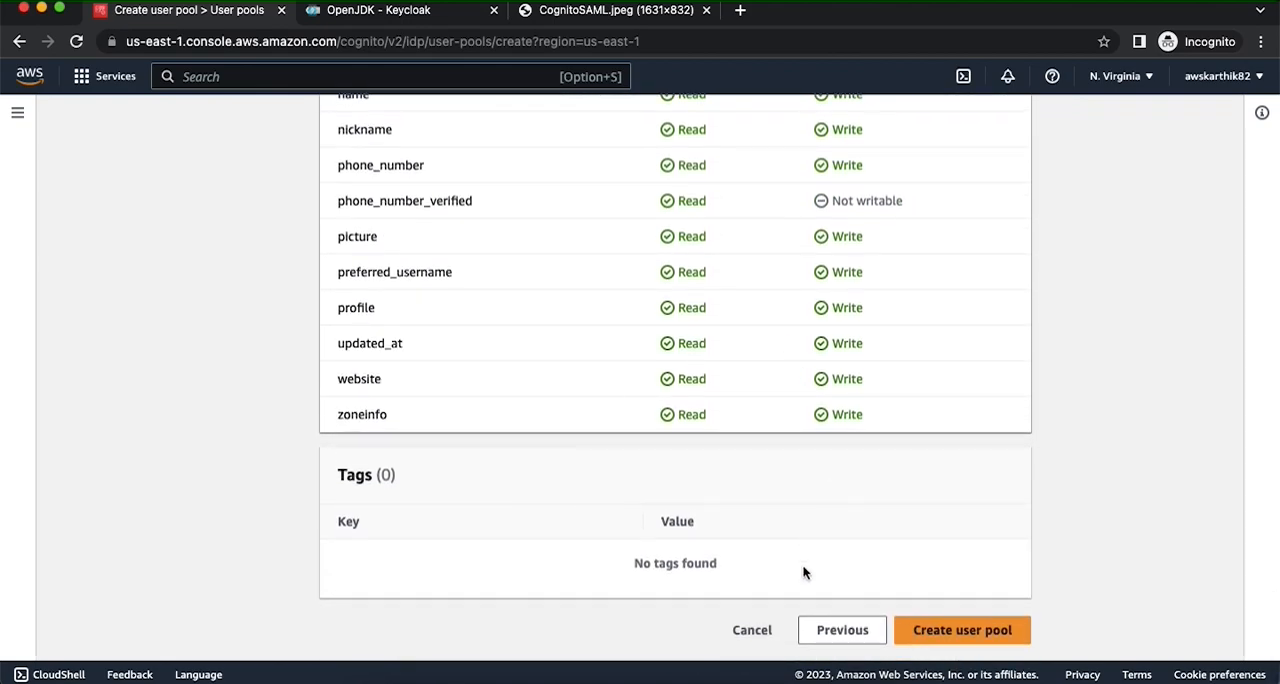
{"action": "left_click", "coordinate": [970, 627]}
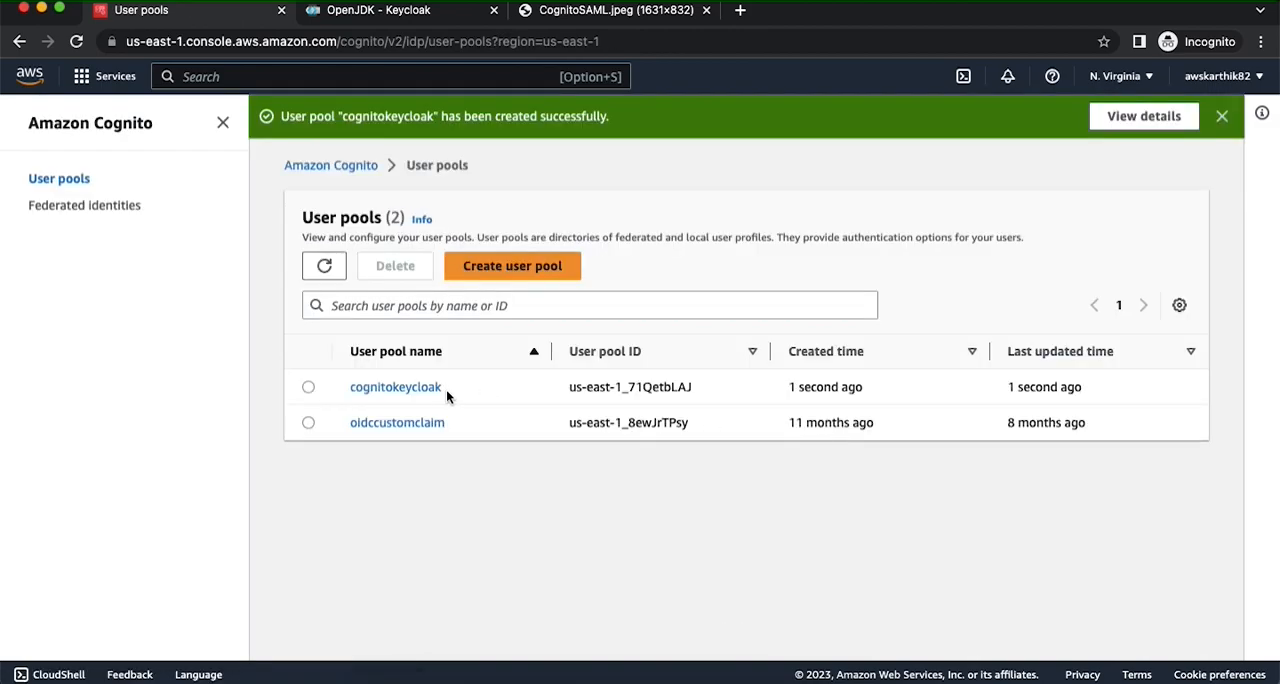
- Open the cognitokeycloak user pool and review its app integration settings, including the Cognito domain and the app client list
{"action": "left_click", "coordinate": [420, 389]}
{"action": "scroll", "coordinate": [594, 420], "scroll_direction": "down", "scroll_amount": 3}
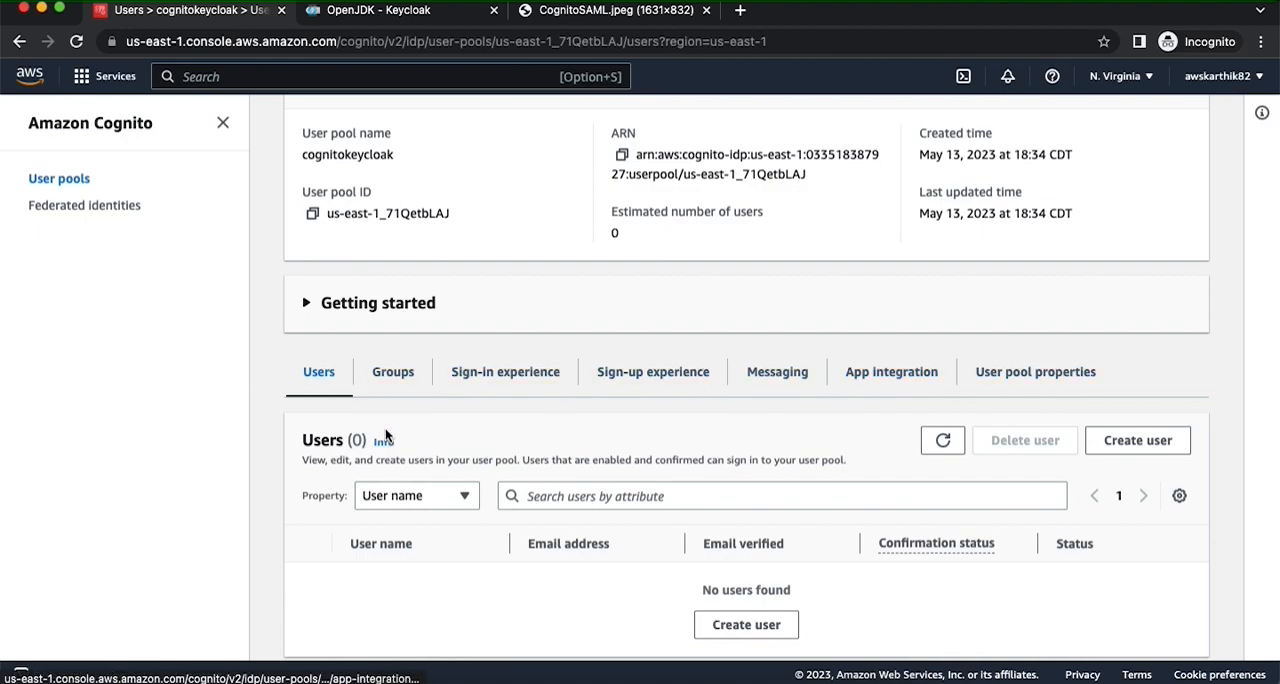
{"action": "left_click", "coordinate": [898, 376]}
{"action": "scroll", "coordinate": [830, 401], "scroll_direction": "down", "scroll_amount": 5}
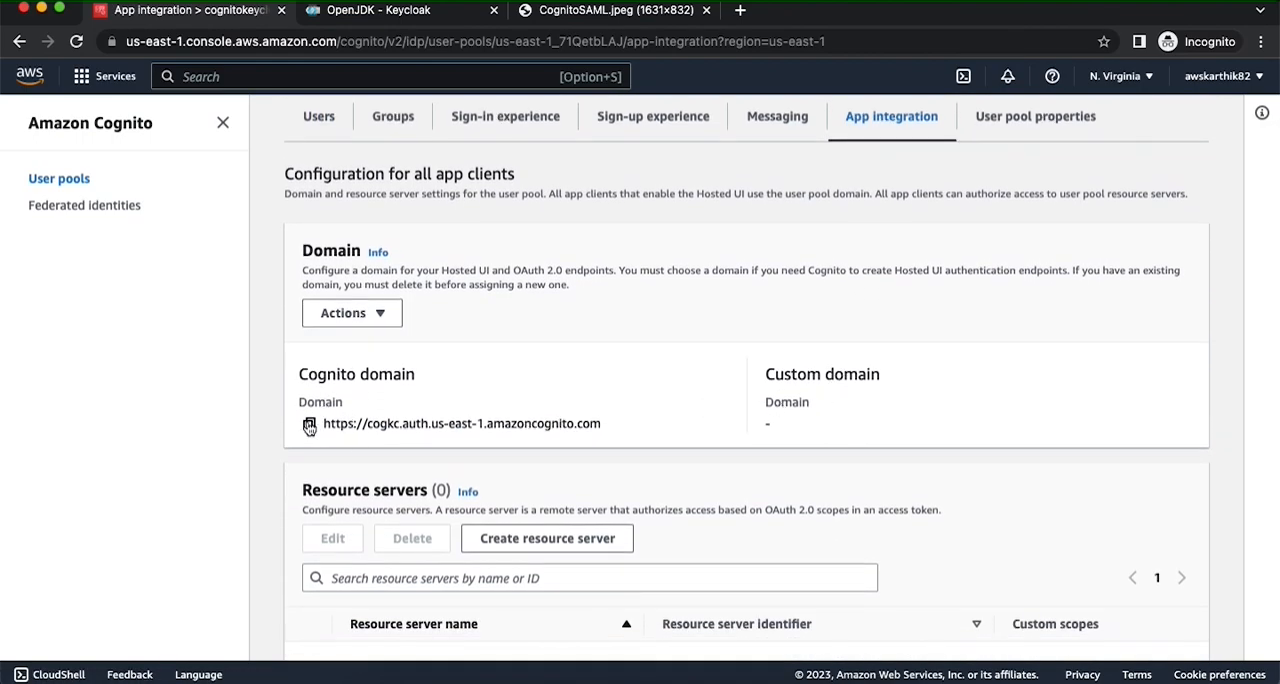
{"action": "scroll", "coordinate": [457, 426], "scroll_direction": "down", "scroll_amount": 10}
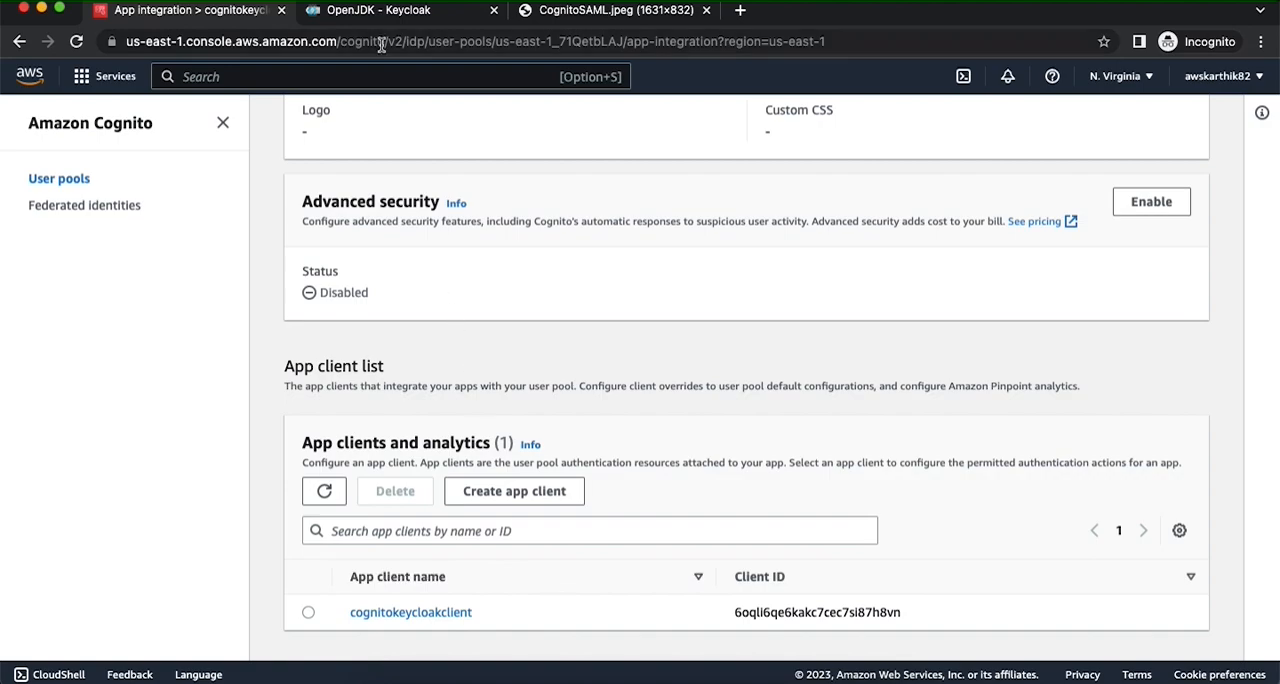
- Search the web for "keycloak getting started", open the OpenJDK guide and read its download and start instructions
{"action": "left_click", "coordinate": [368, 12]}
{"action": "left_click", "coordinate": [347, 42]}
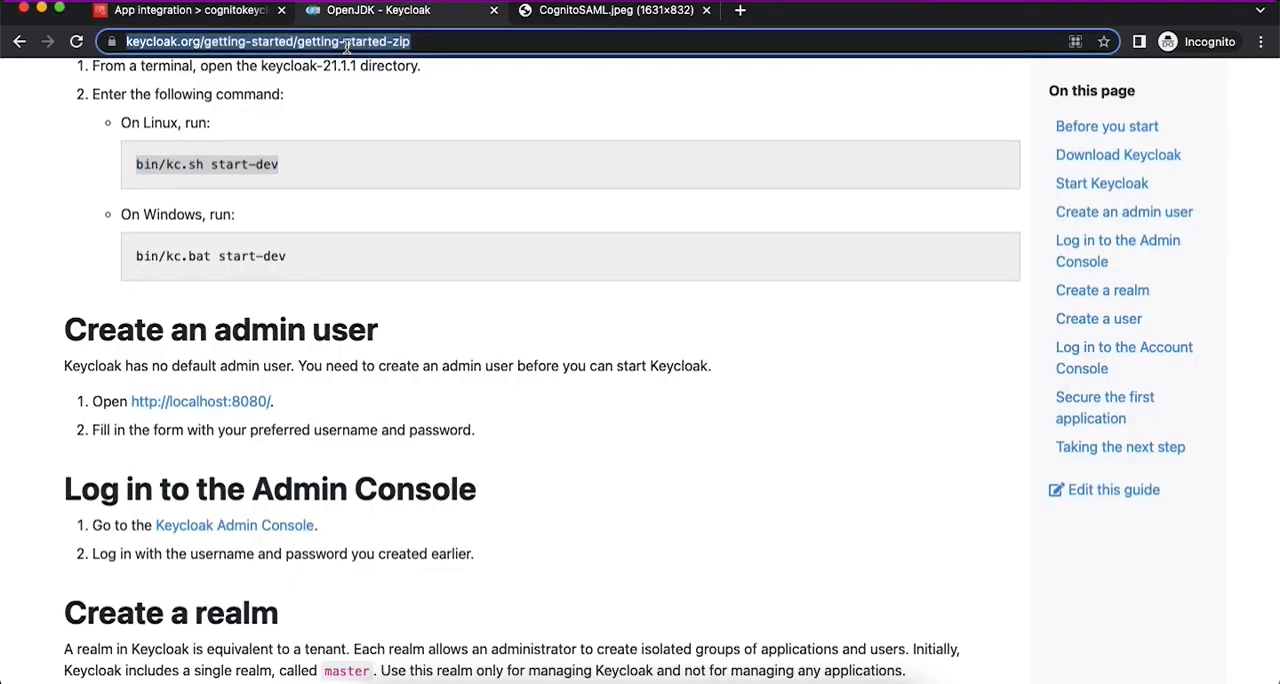
{"action": "type", "text": "key"}
{"action": "key", "text": "Return"}
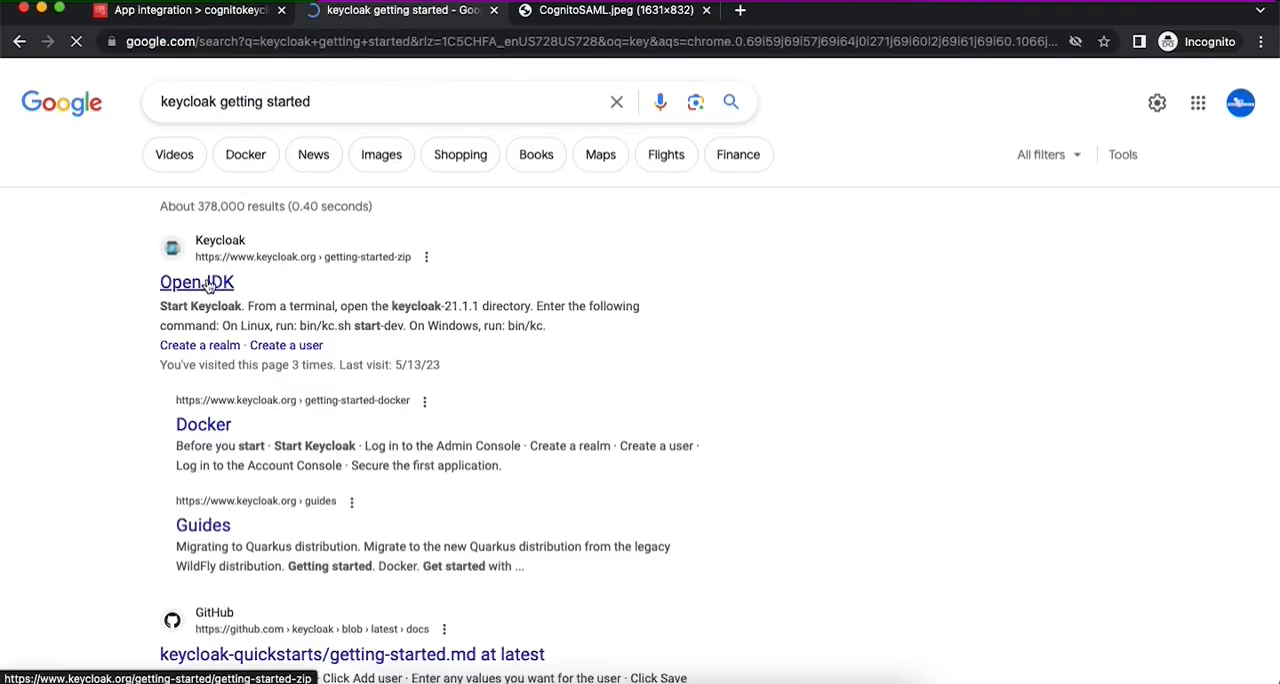
{"action": "left_click", "coordinate": [200, 289]}
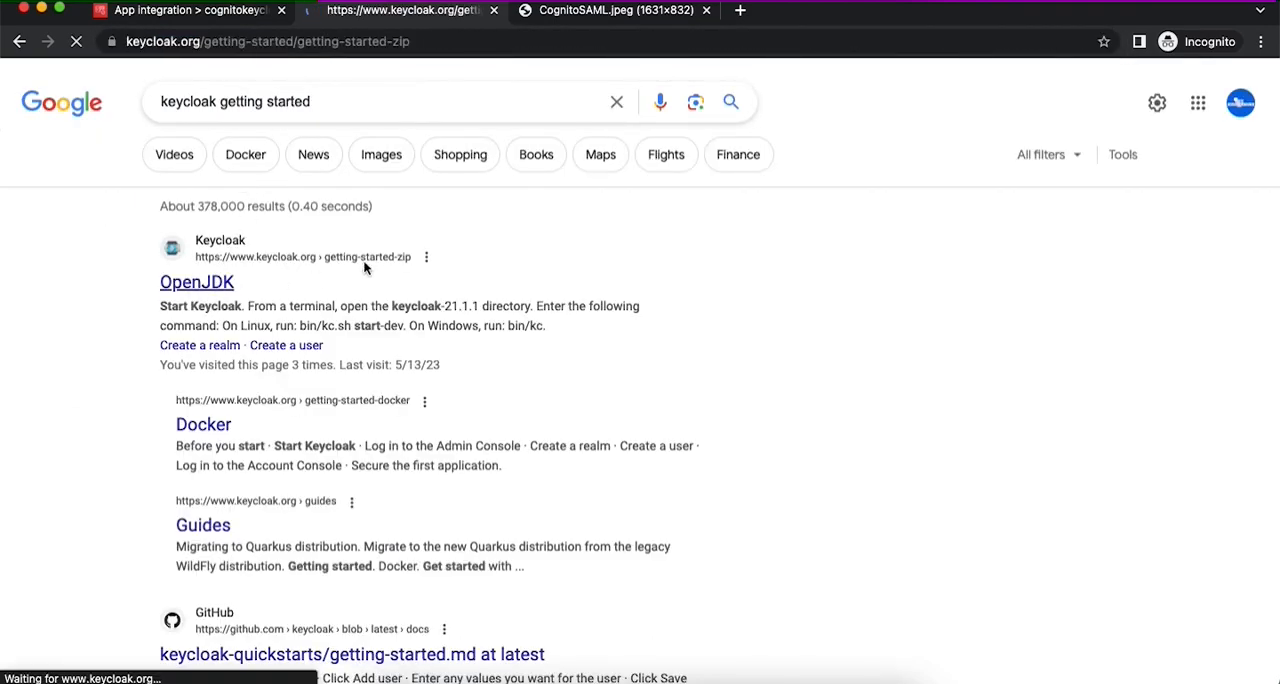
{"action": "scroll", "coordinate": [414, 304], "scroll_direction": "down", "scroll_amount": 3}
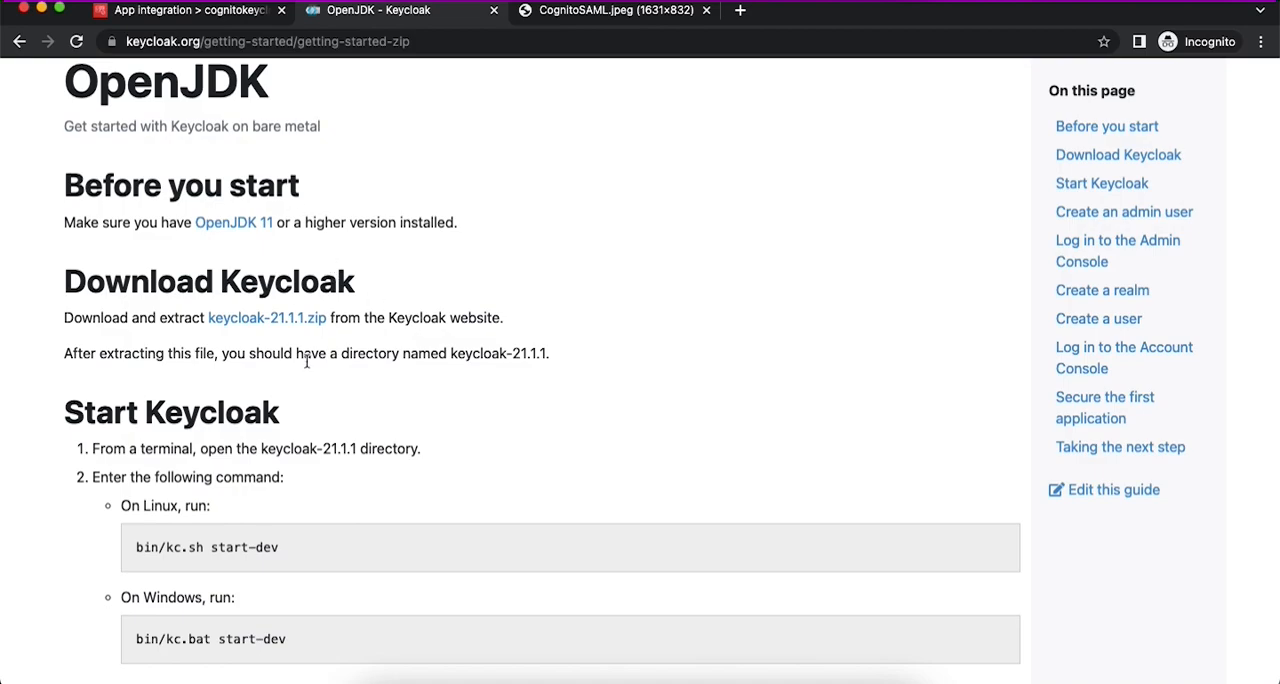
{"action": "scroll", "coordinate": [312, 407], "scroll_direction": "down", "scroll_amount": 1}
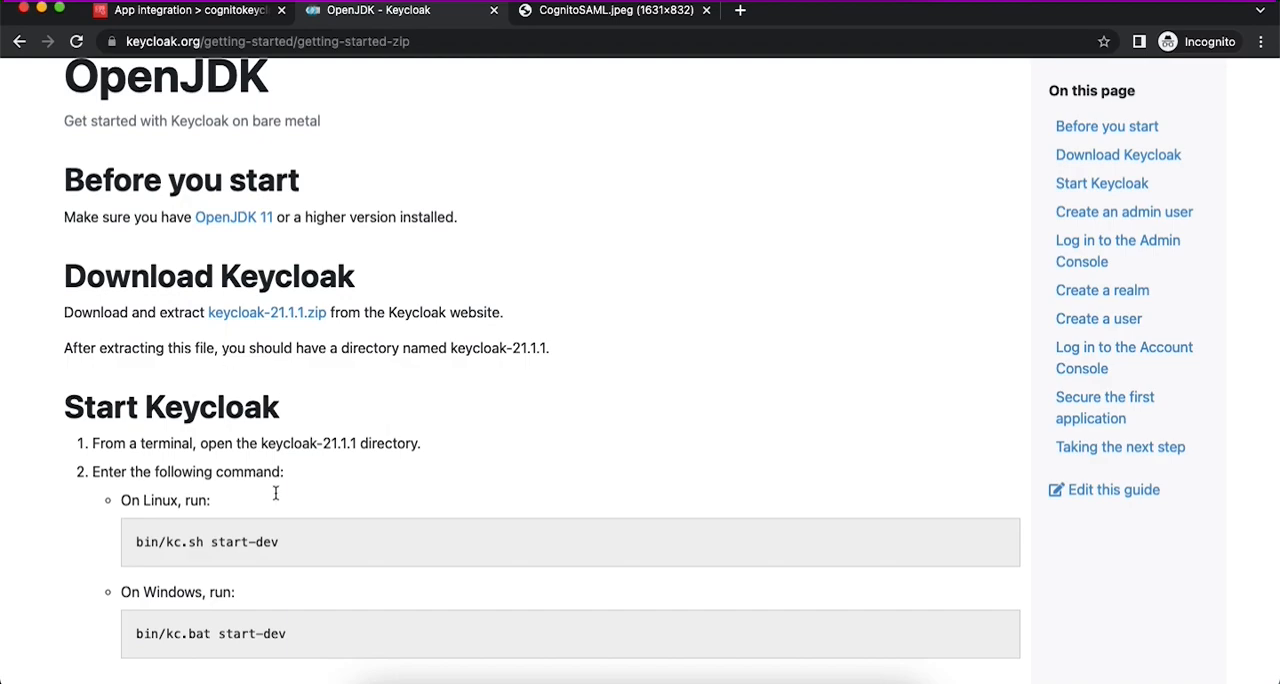
{"action": "scroll", "coordinate": [284, 521], "scroll_direction": "down", "scroll_amount": 3}
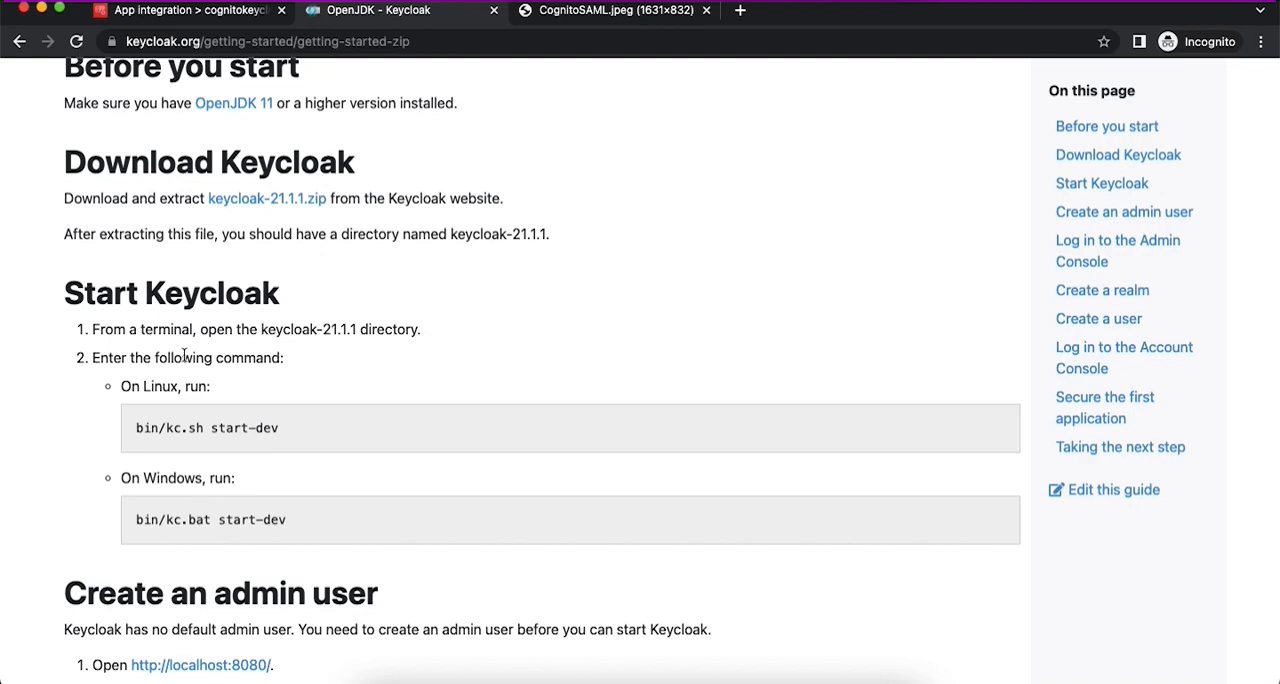
- Switch to Finder and view the Tools folder that holds the Keycloak archive and its extracted directory
{"action": "left_click", "coordinate": [386, 678]}
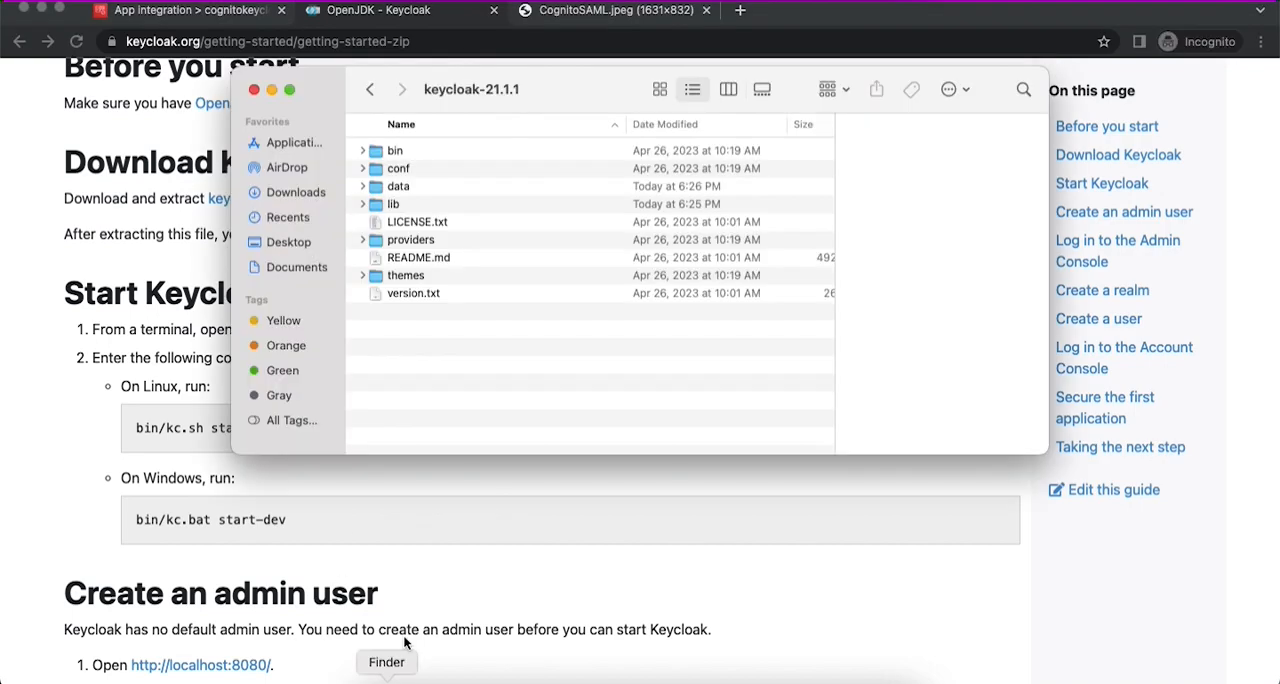
{"action": "left_click", "coordinate": [369, 89]}
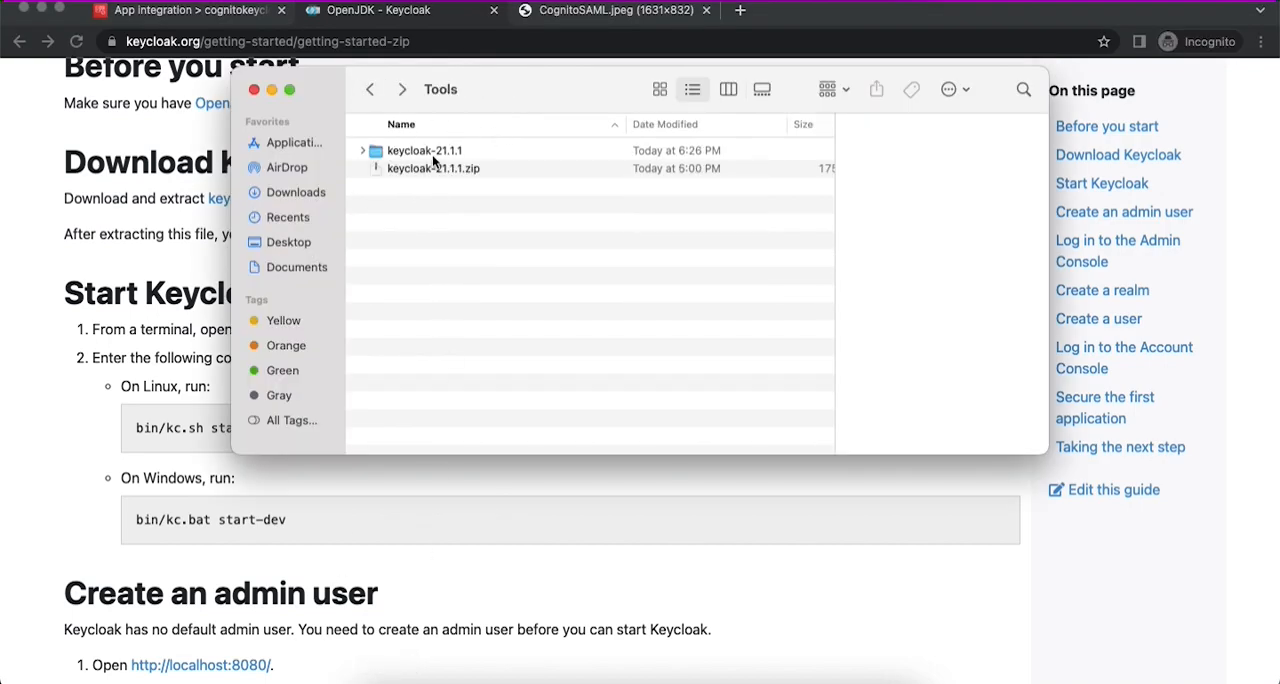
- Switch to the terminal, stop the running Keycloak server and clear the screen
{"action": "left_click", "coordinate": [607, 678]}
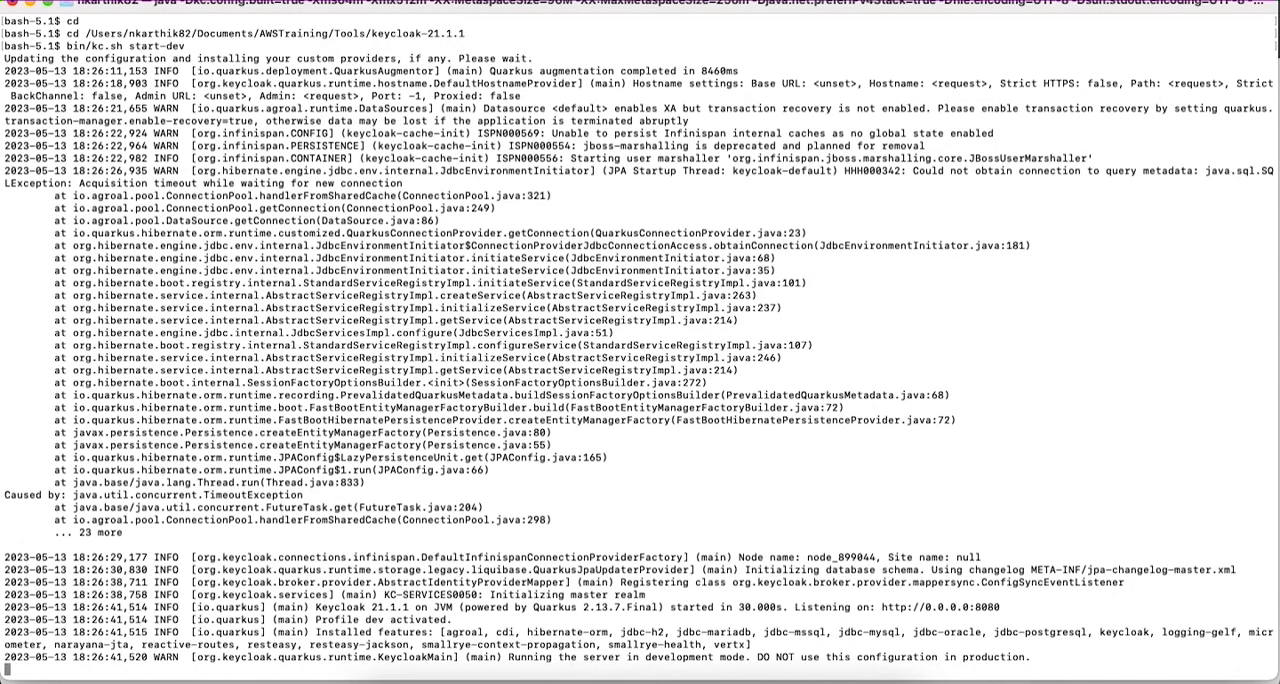
{"action": "key", "text": "ctrl+c"}
{"action": "key", "text": "ctrl+l"}
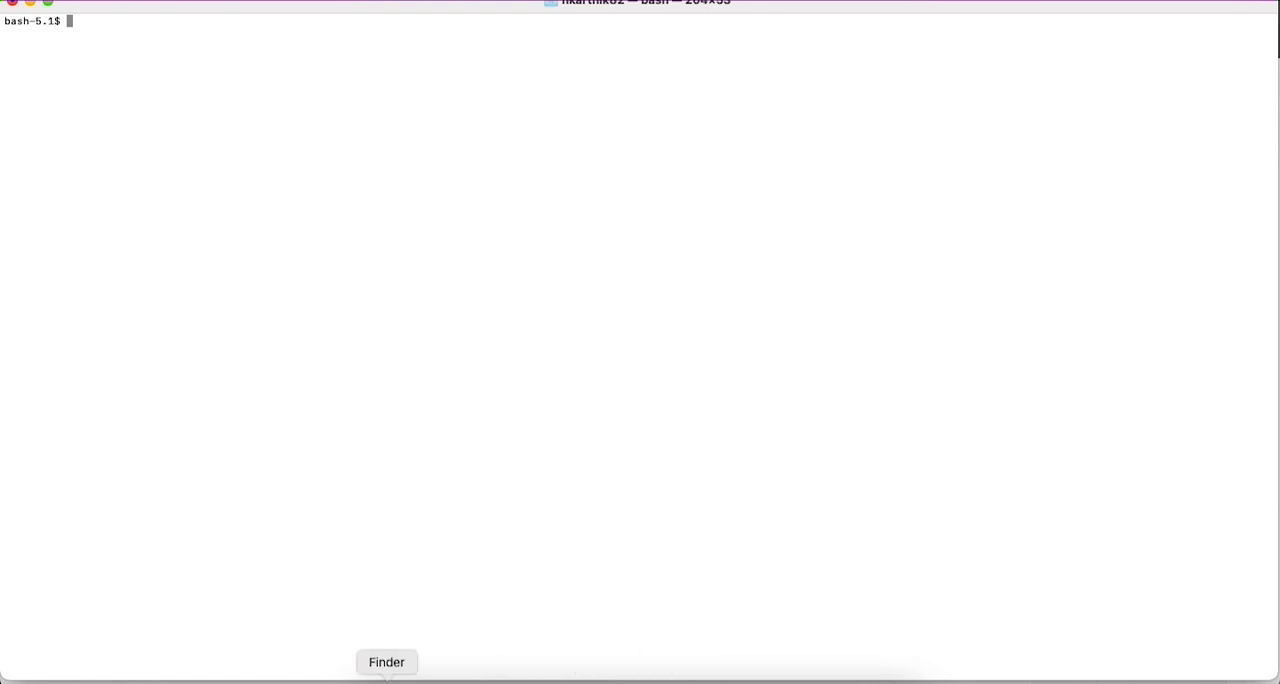
- Copy the Linux command bin/kc.sh start-dev from the Keycloak guide in Chrome and run it in the terminal
{"action": "left_click", "coordinate": [386, 678]}
{"action": "left_click", "coordinate": [480, 678]}
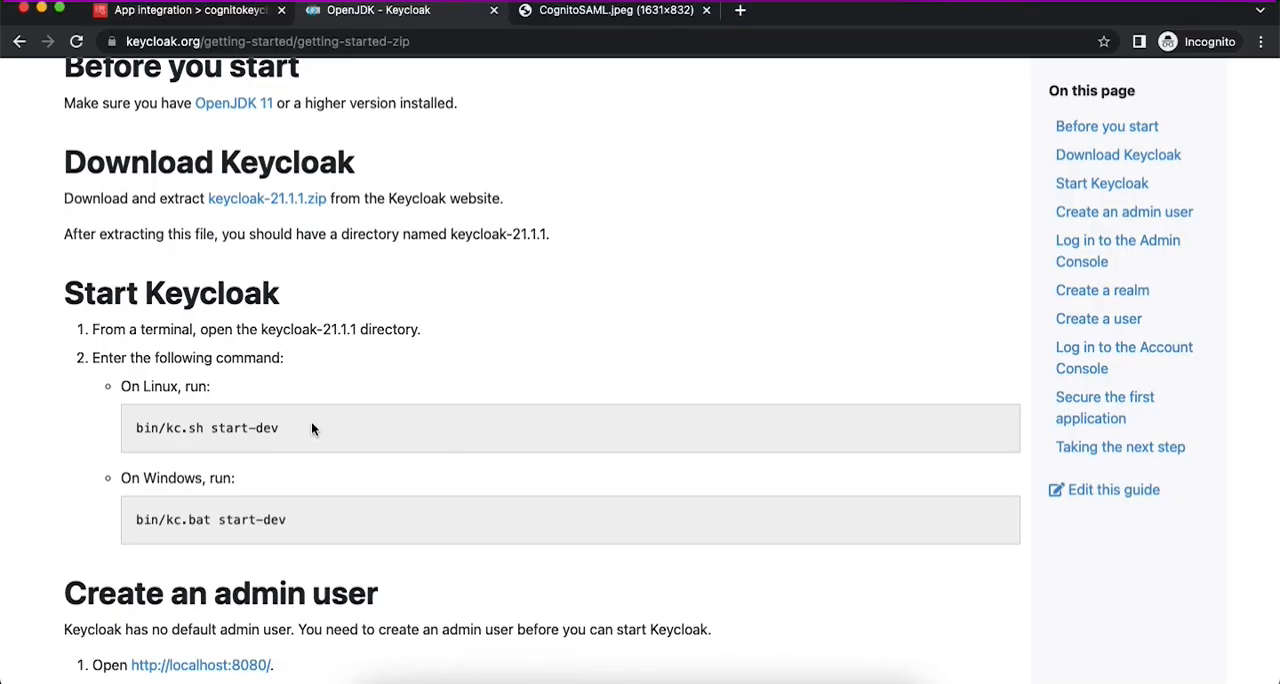
{"action": "scroll", "coordinate": [311, 428], "scroll_direction": "down", "scroll_amount": 2}
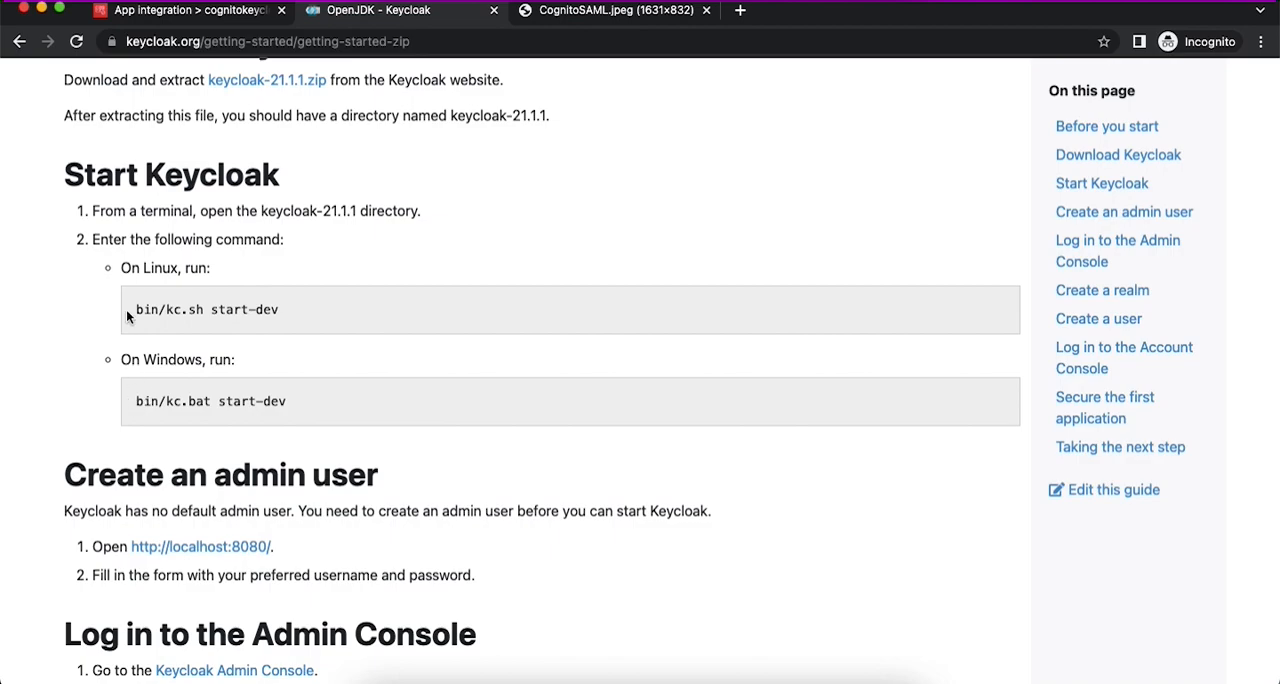
{"action": "left_click_drag", "start_coordinate": [138, 310], "coordinate": [293, 311]}
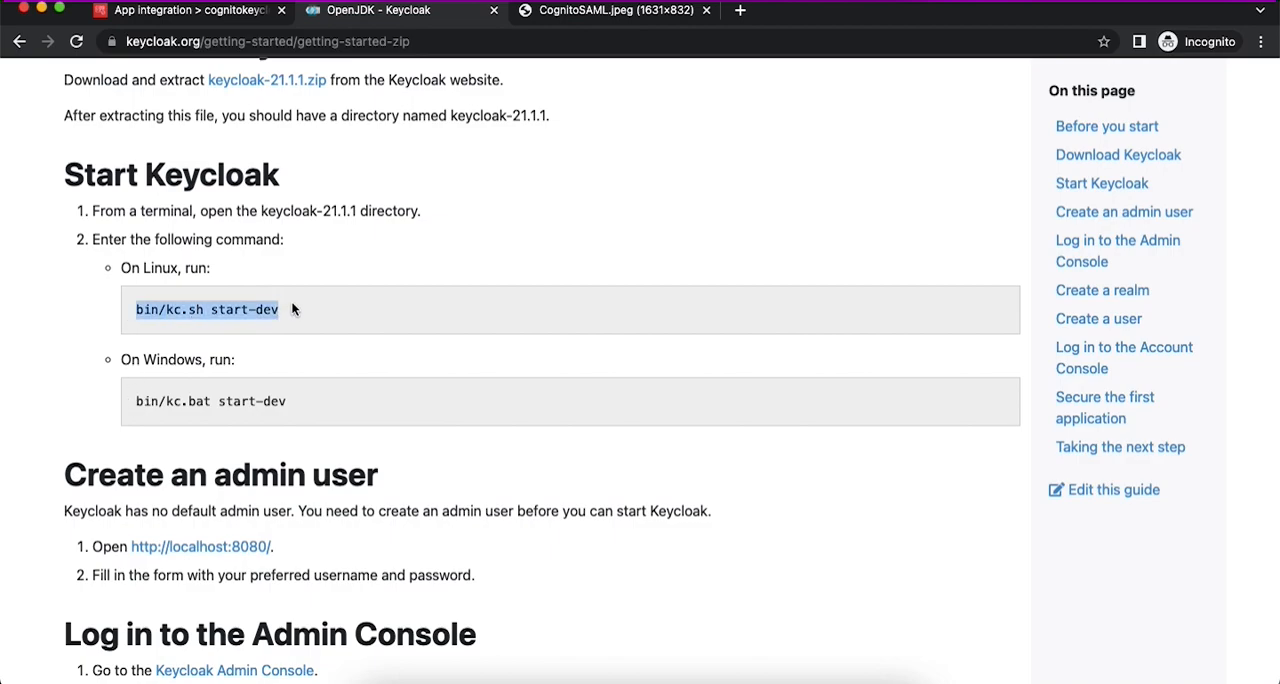
{"action": "key", "text": "super+Tab"}
{"action": "key", "text": "super+Tab"}
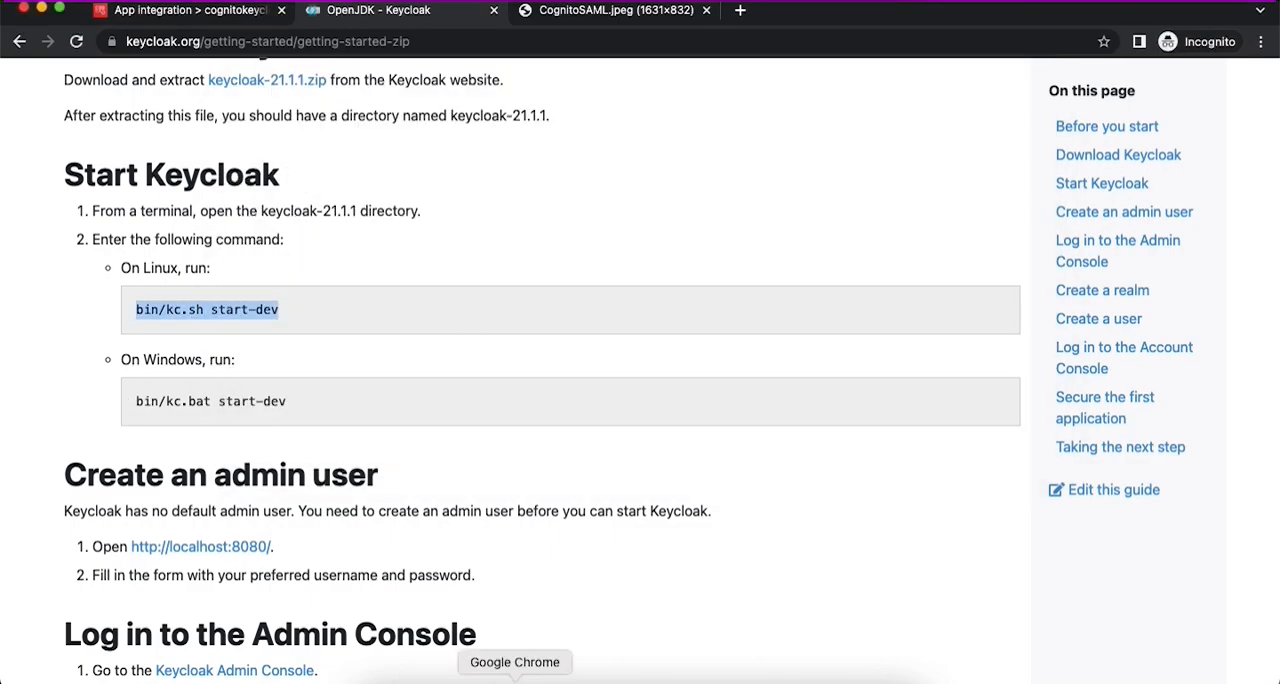
{"action": "key", "text": "super+Tab"}
{"action": "key", "text": "super+v"}
{"action": "key", "text": "Return"}
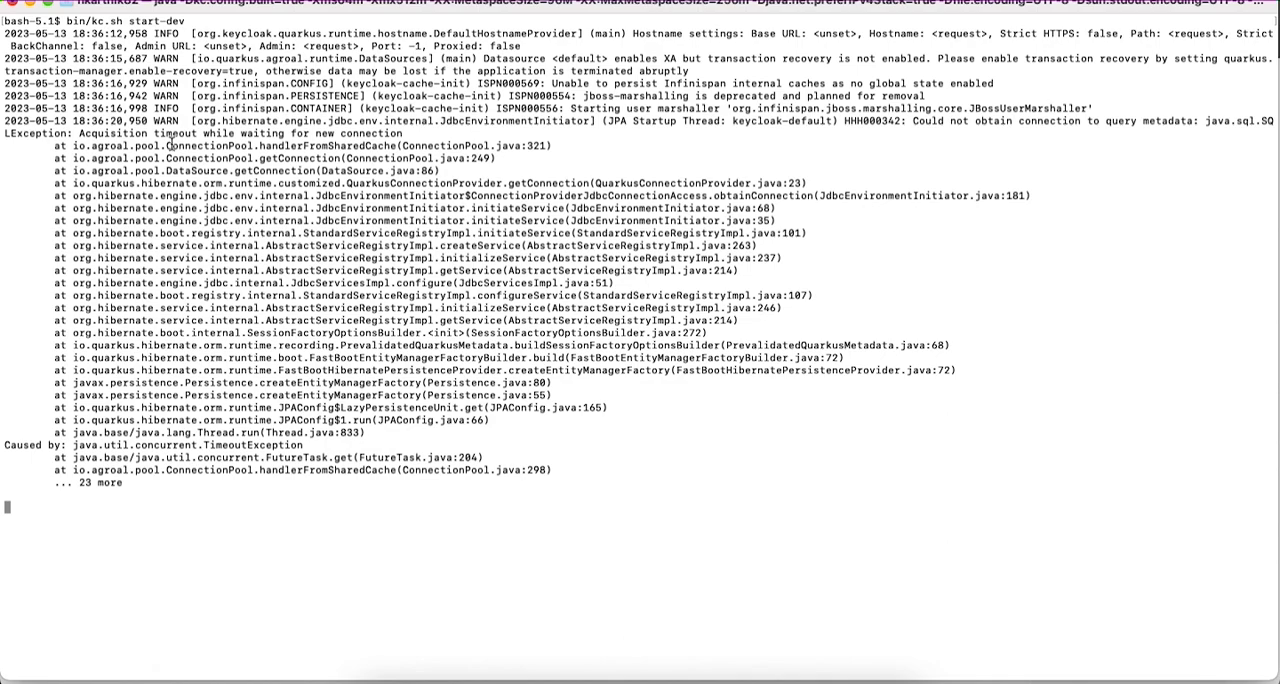
- Examine the Keycloak startup log in the terminal, including the final line about the server mode
{"action": "left_click_drag", "start_coordinate": [165, 136], "coordinate": [173, 179]}
{"action": "left_click", "coordinate": [173, 179]}
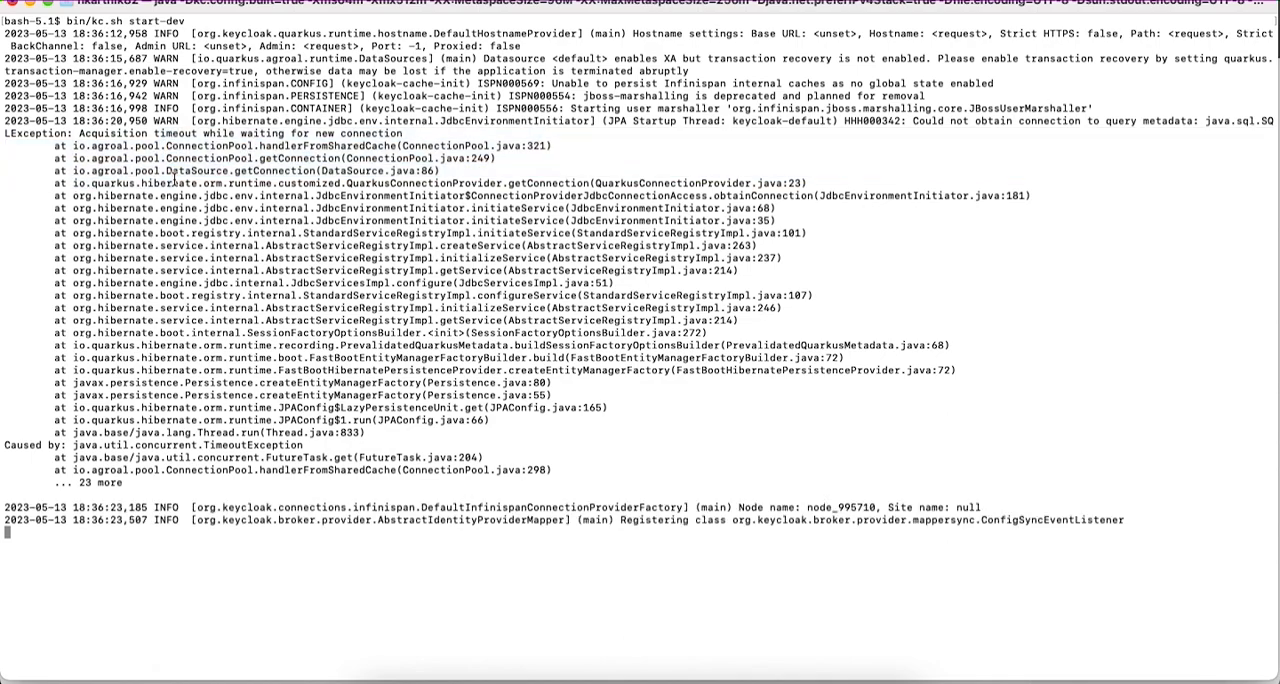
{"action": "double_click", "coordinate": [158, 120]}
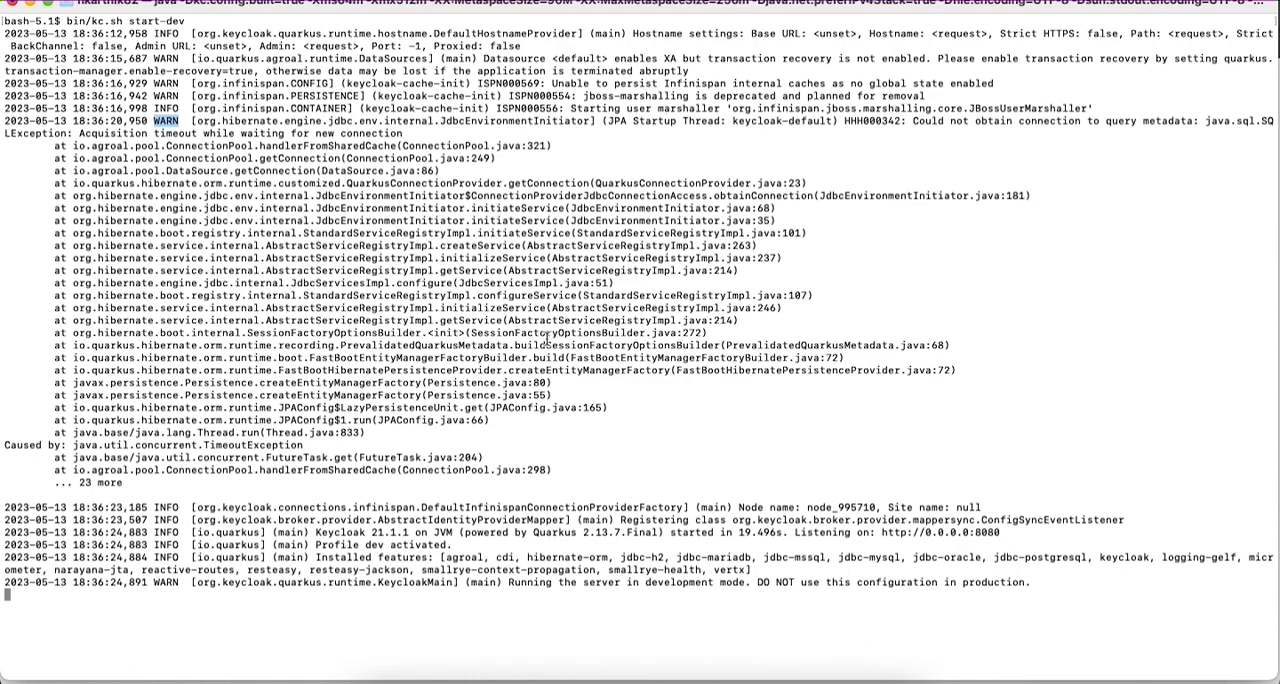
{"action": "left_click_drag", "start_coordinate": [511, 582], "coordinate": [804, 582]}
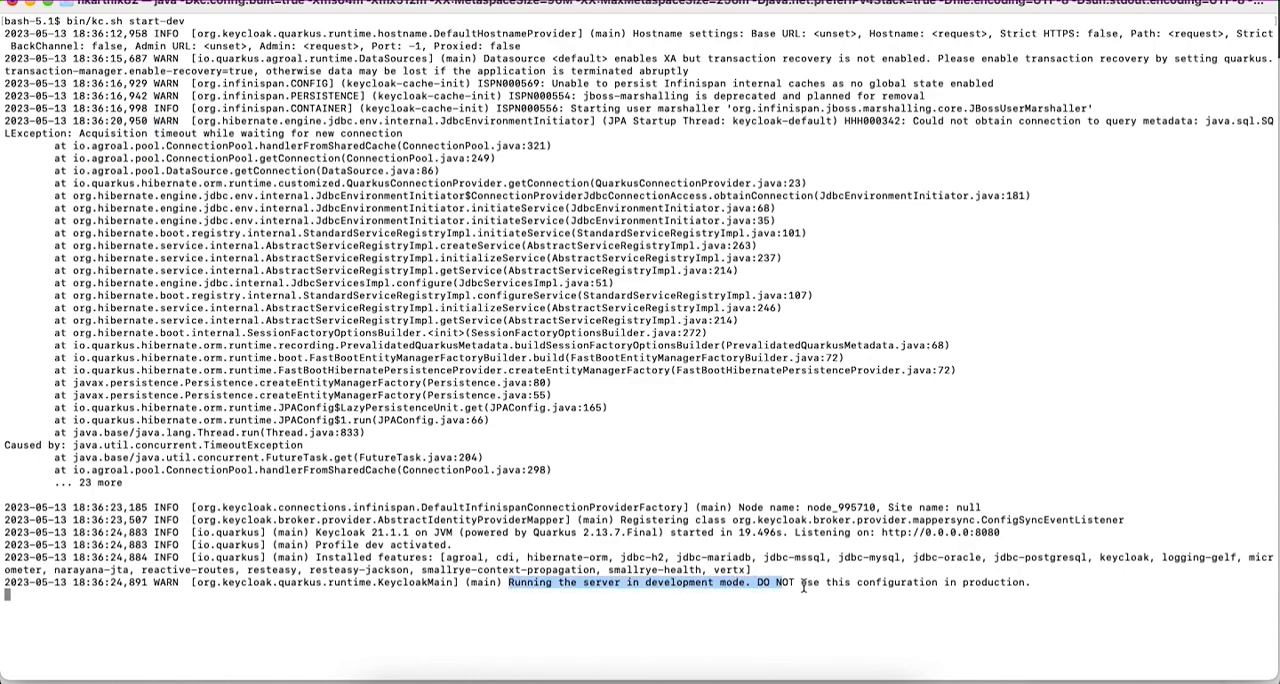
{"action": "left_click", "coordinate": [515, 676]}
{"action": "scroll", "coordinate": [319, 384], "scroll_direction": "down", "scroll_amount": 5}
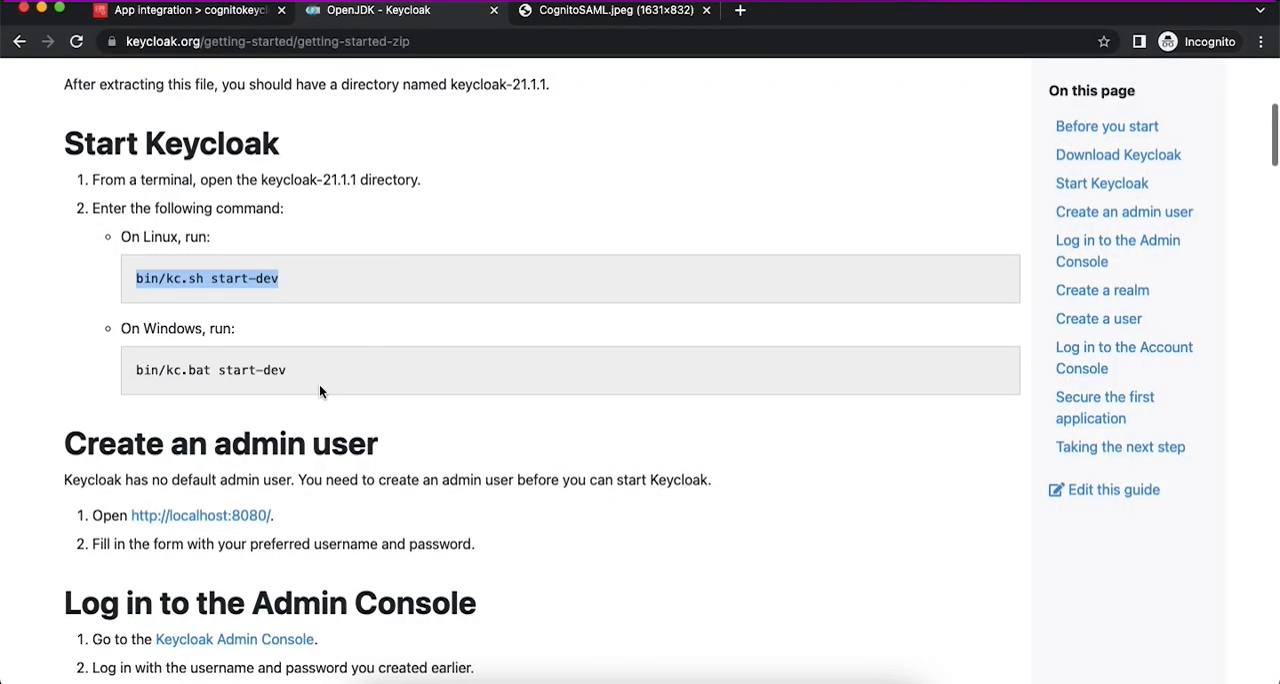
{"action": "left_click", "coordinate": [240, 283], "text": "super"}
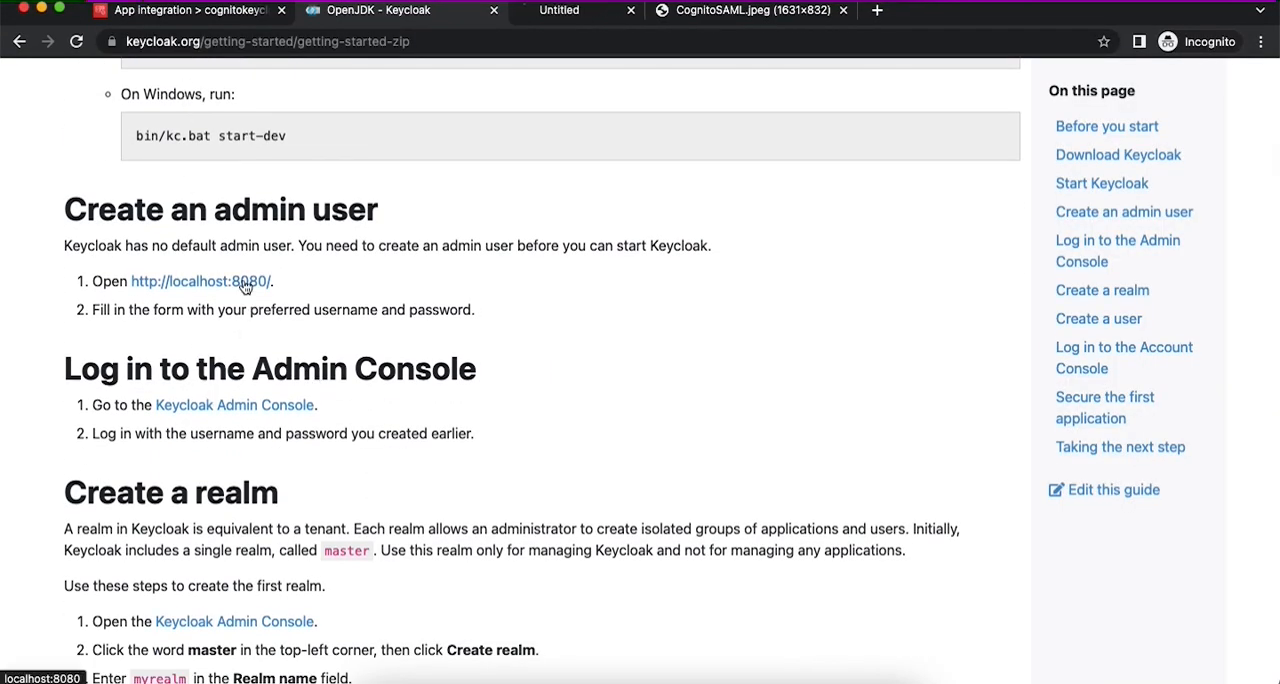
{"action": "left_click", "coordinate": [607, 14]}
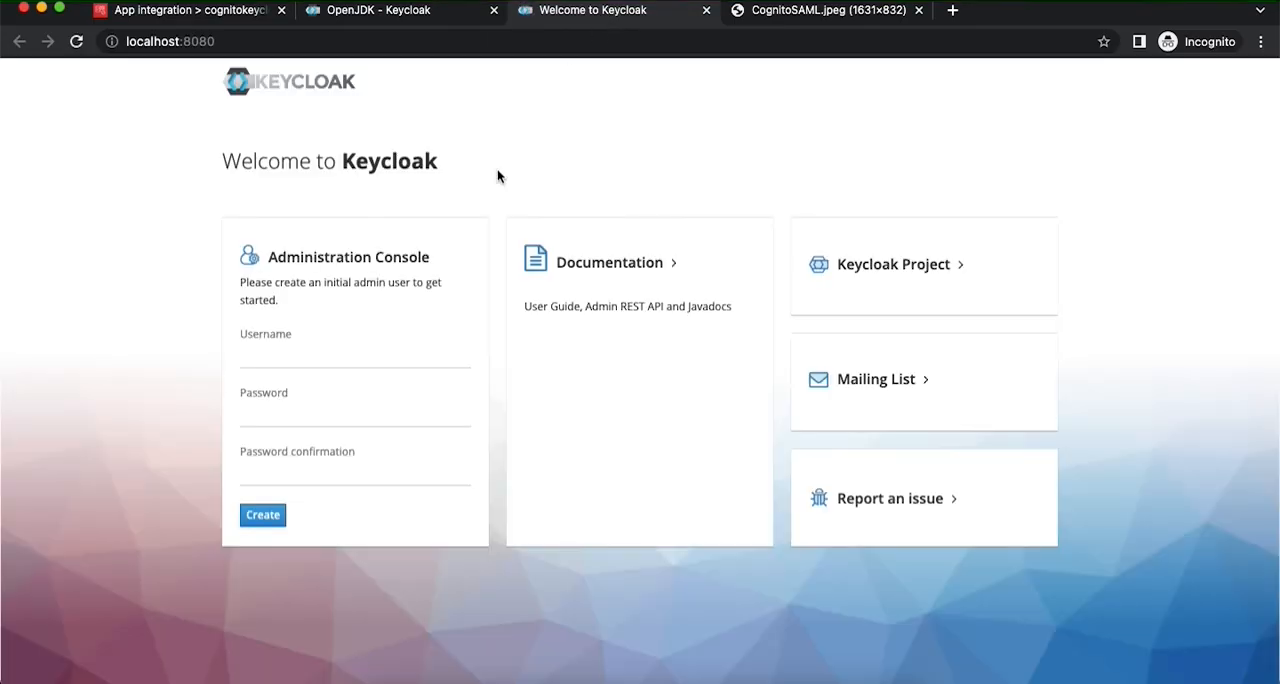
- Create the initial Keycloak admin user with the username admin, entering and confirming the account password
{"action": "left_click", "coordinate": [317, 358]}
{"action": "type", "text": "admin"}
{"action": "key", "text": "Tab"}
{"action": "type", "text": "••••••••••"}
{"action": "key", "text": "Tab"}
{"action": "type", "text": "••••••••••"}
{"action": "key", "text": "Return"}
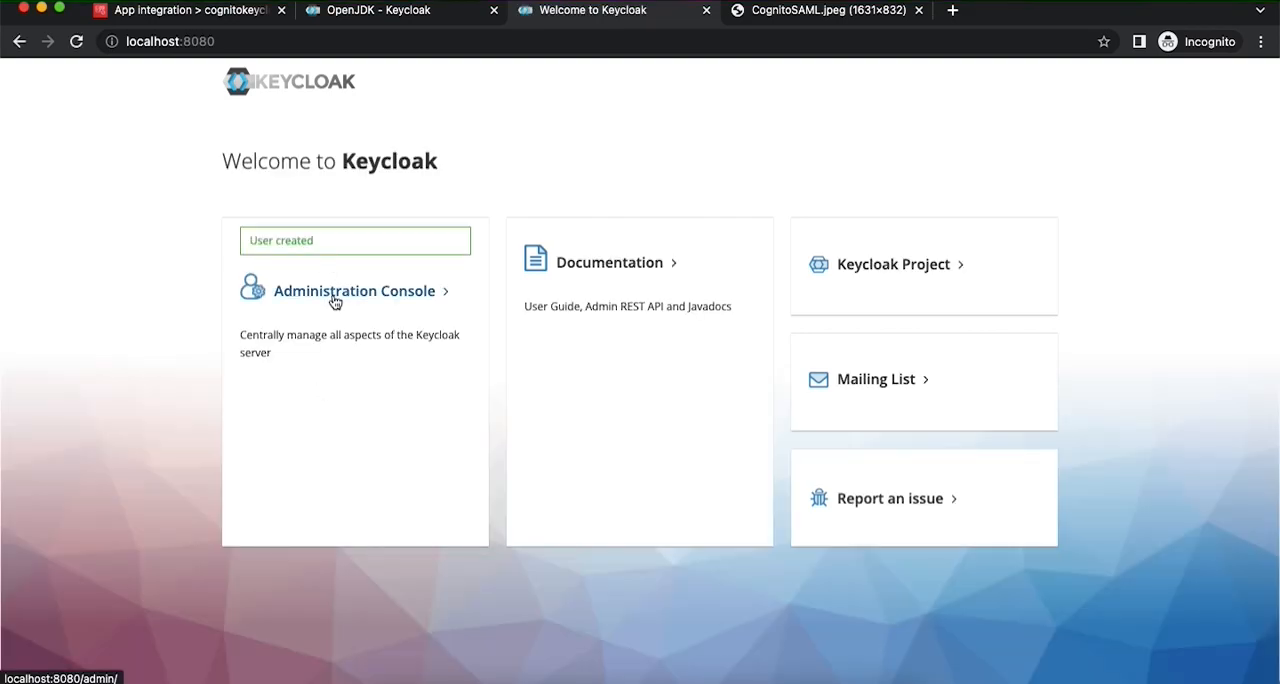
- Open the Keycloak Administration Console and sign in as admin with the account password
{"action": "left_click", "coordinate": [334, 299]}
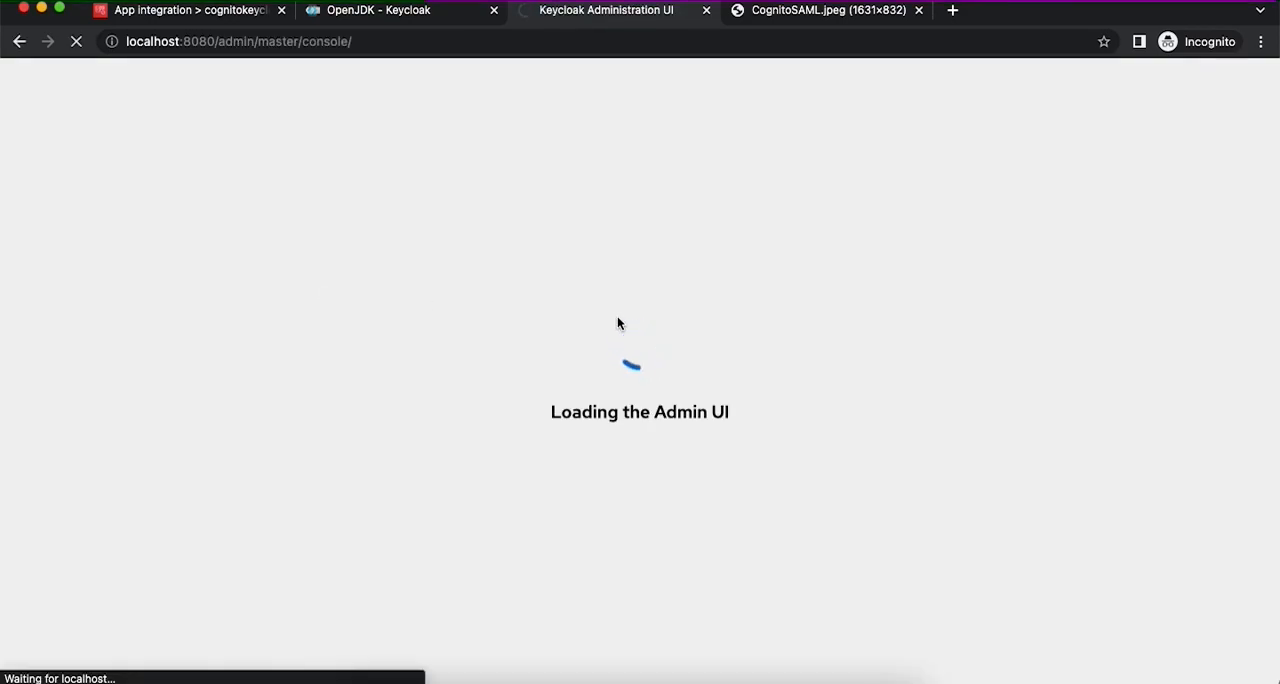
{"action": "type", "text": "admin"}
{"action": "key", "text": "Tab"}
{"action": "type", "text": "admin123"}
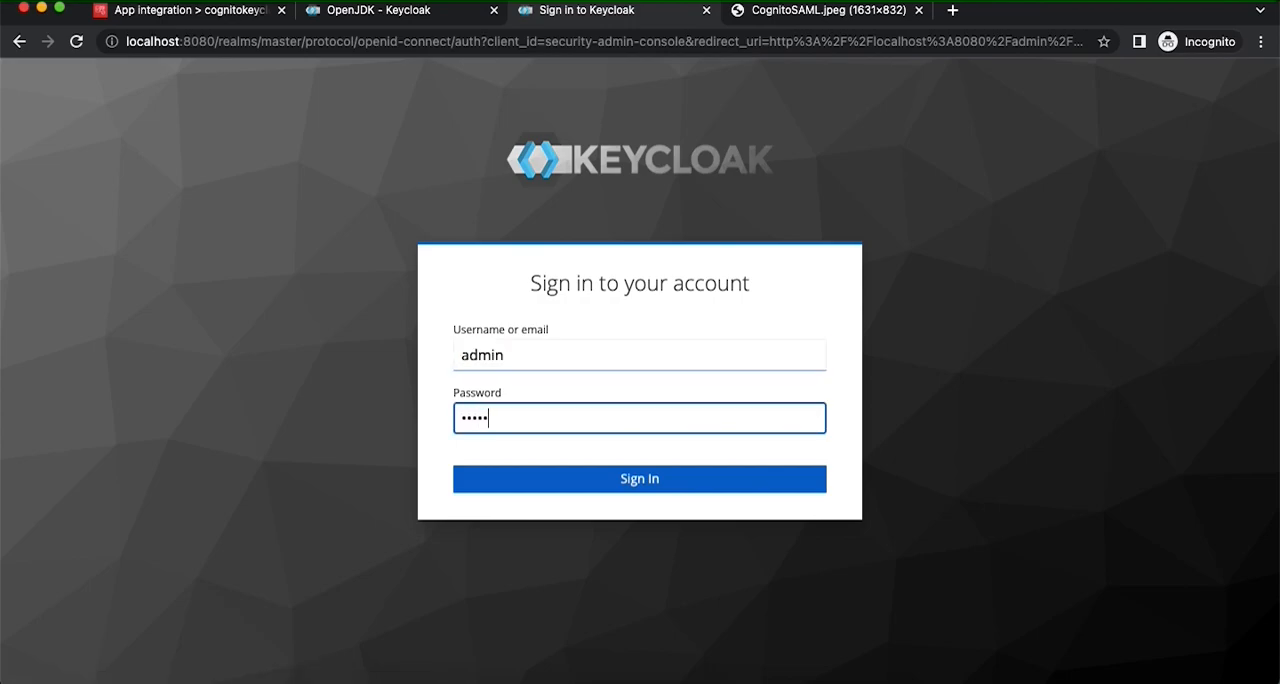
{"action": "type", "text": "45"}
{"action": "key", "text": "Return"}
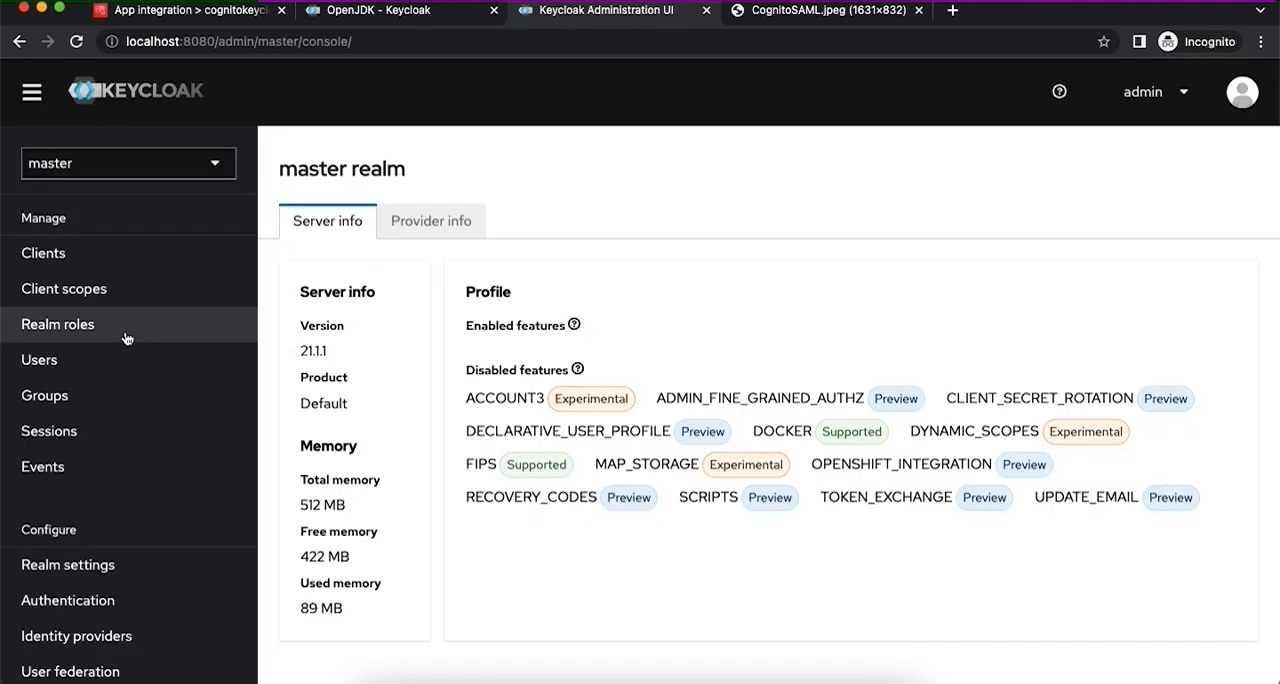
- Create a new Keycloak realm named cognito
{"action": "scroll", "coordinate": [114, 360], "scroll_direction": "down", "scroll_amount": 1}
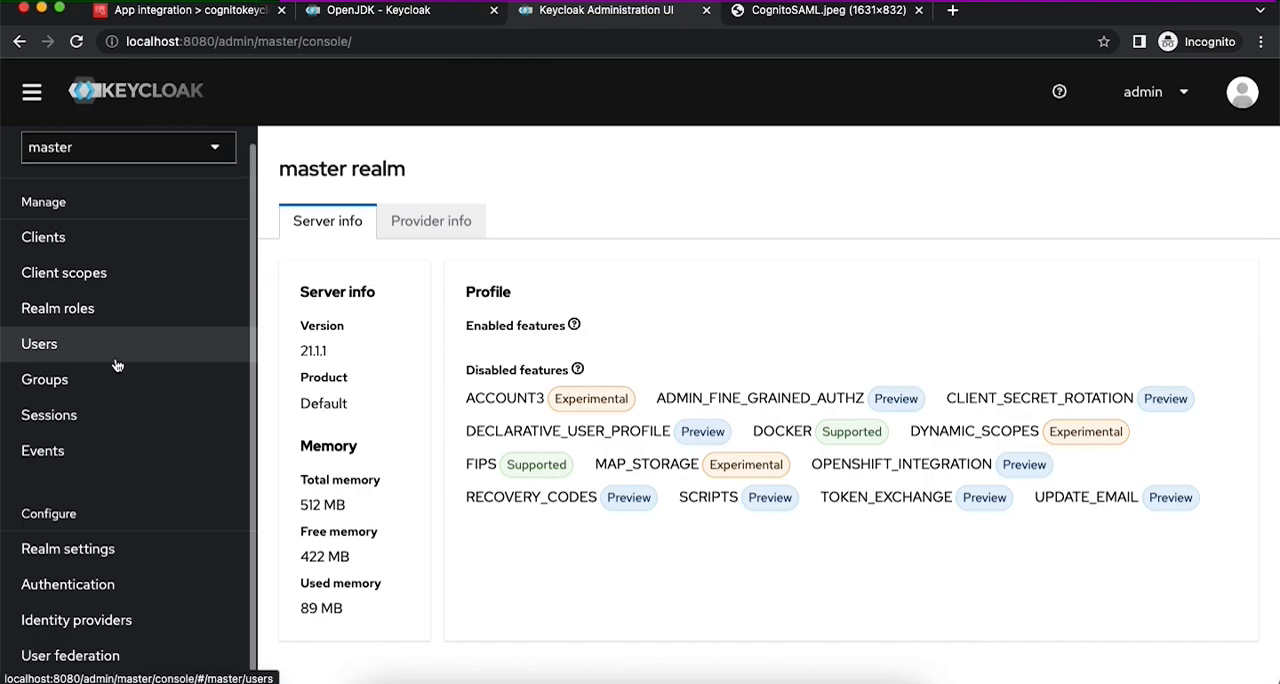
{"action": "scroll", "coordinate": [151, 452], "scroll_direction": "up", "scroll_amount": 1}
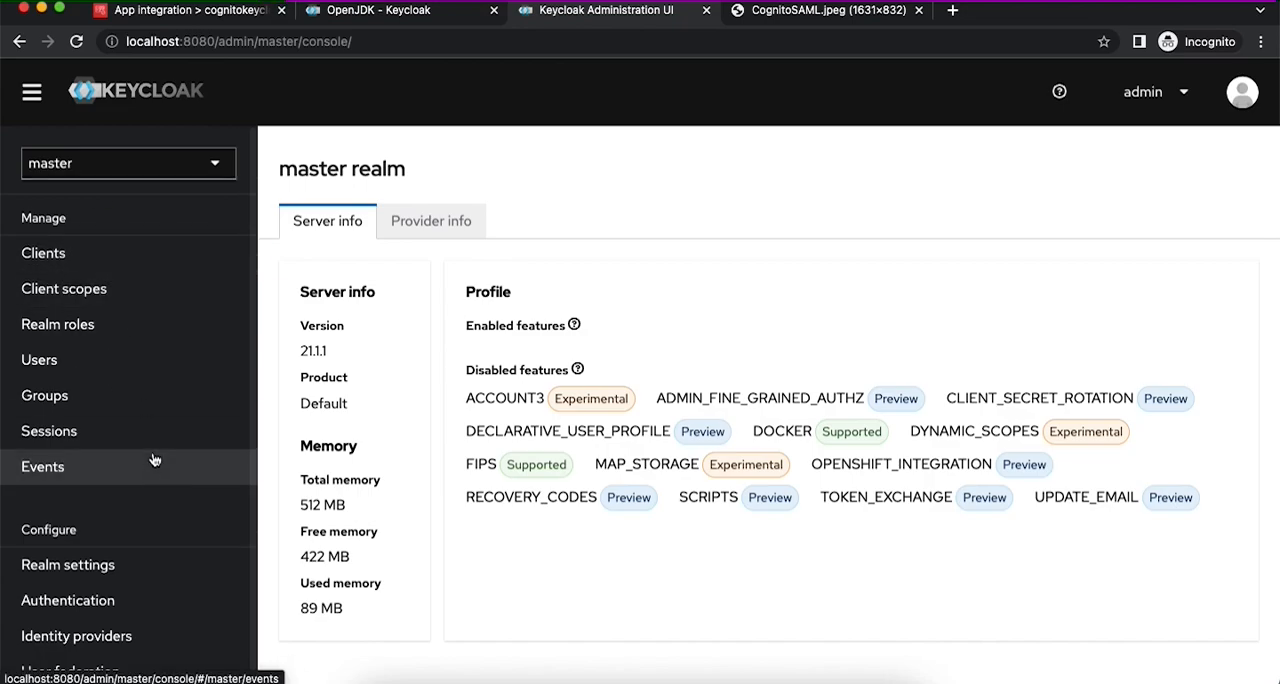
{"action": "left_click", "coordinate": [214, 168]}
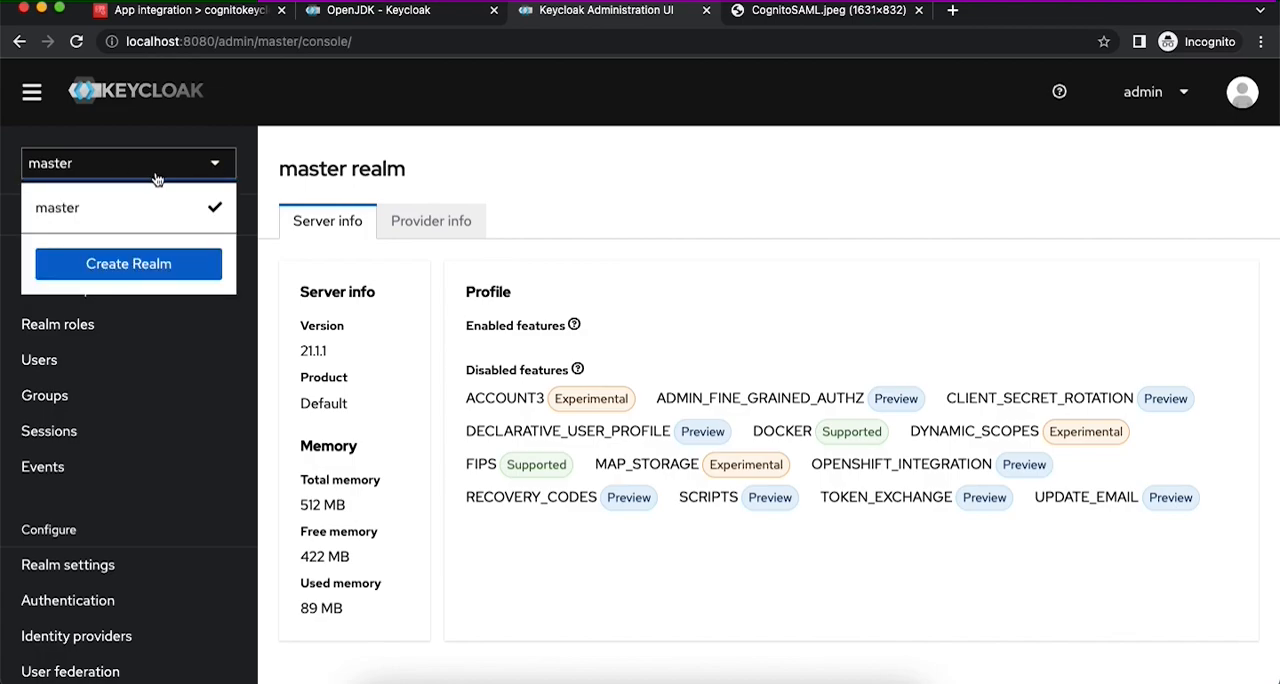
{"action": "left_click", "coordinate": [148, 263]}
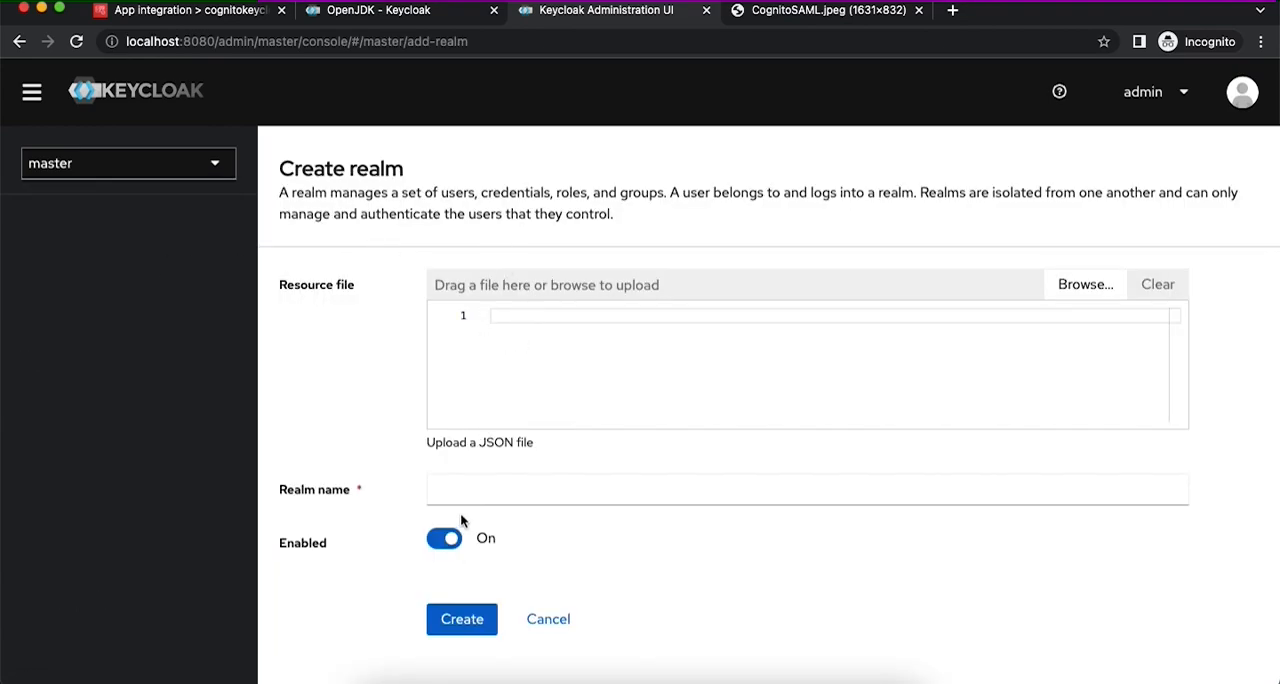
{"action": "left_click", "coordinate": [460, 494]}
{"action": "type", "text": "cognito"}
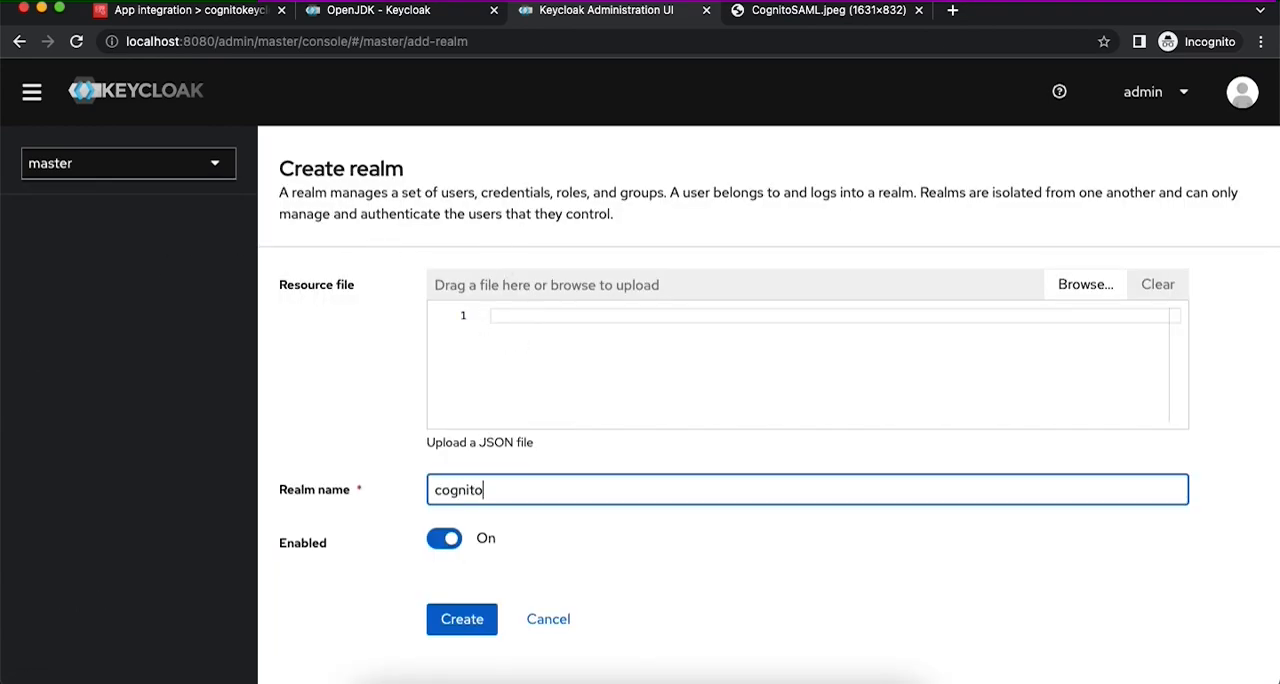
{"action": "left_click", "coordinate": [452, 636]}
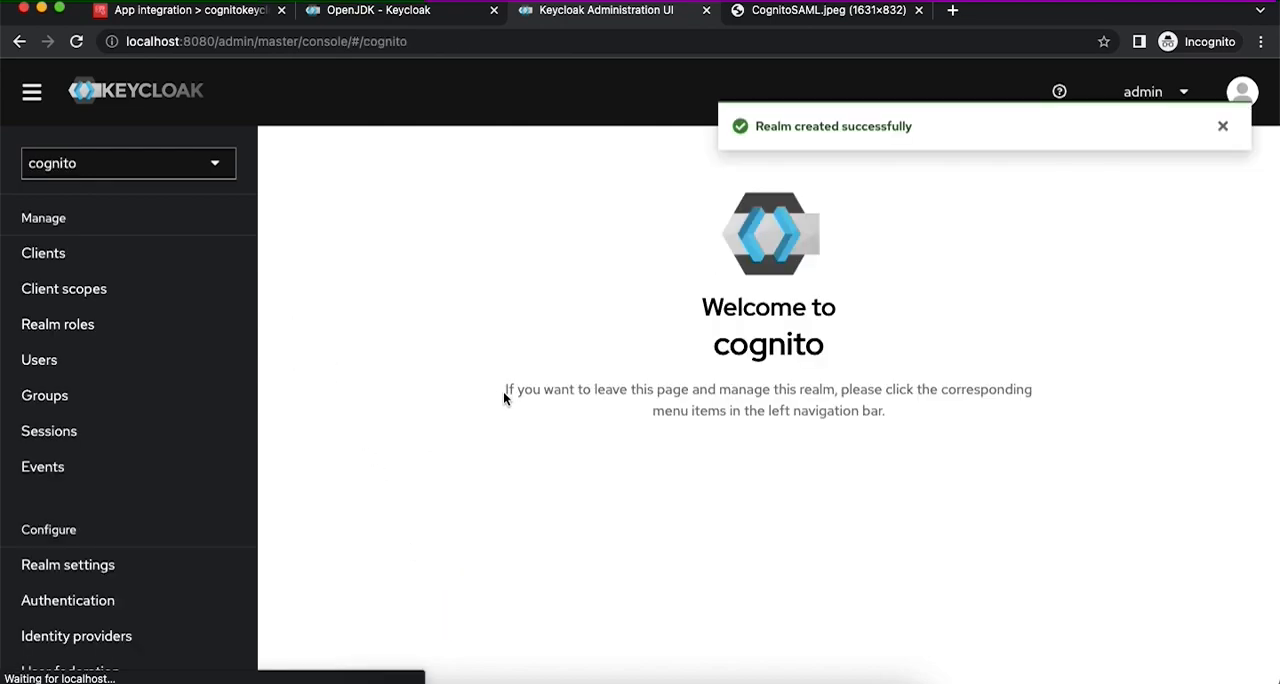
- Start a new user in the cognito realm with the username cognitotestuser and fill in the user's e-mail address
{"action": "left_click", "coordinate": [50, 363]}
{"action": "left_click", "coordinate": [733, 467]}
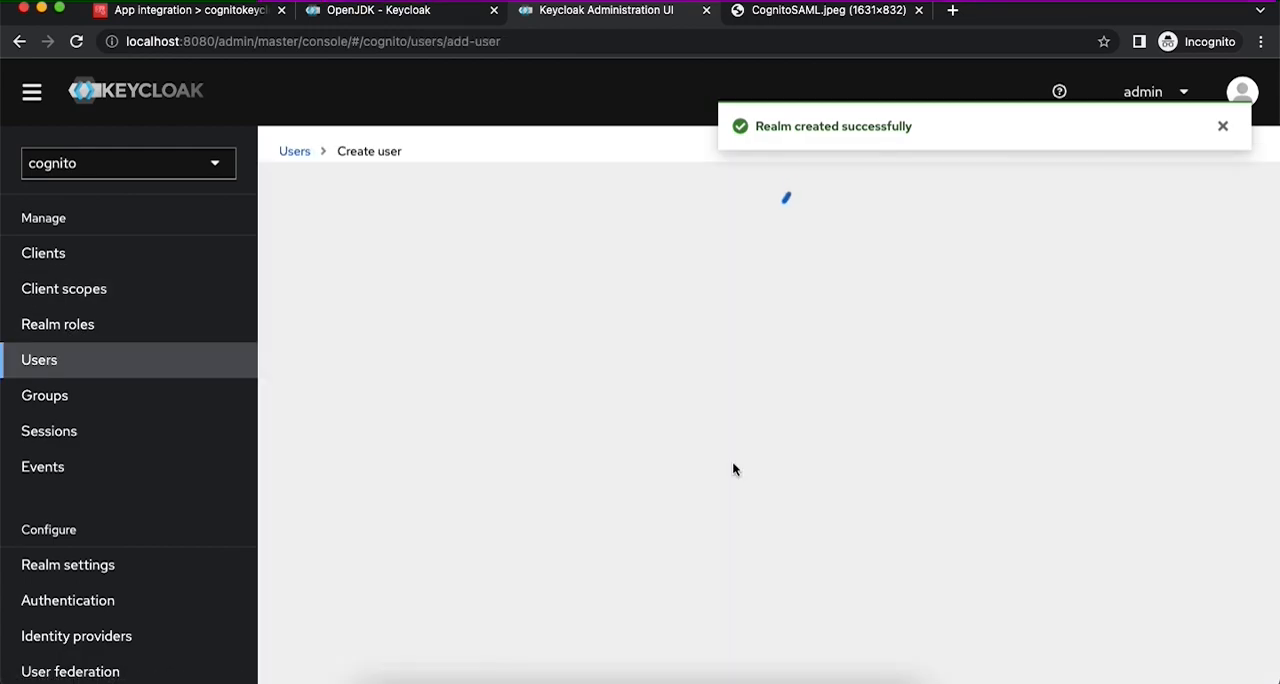
{"action": "left_click", "coordinate": [440, 352]}
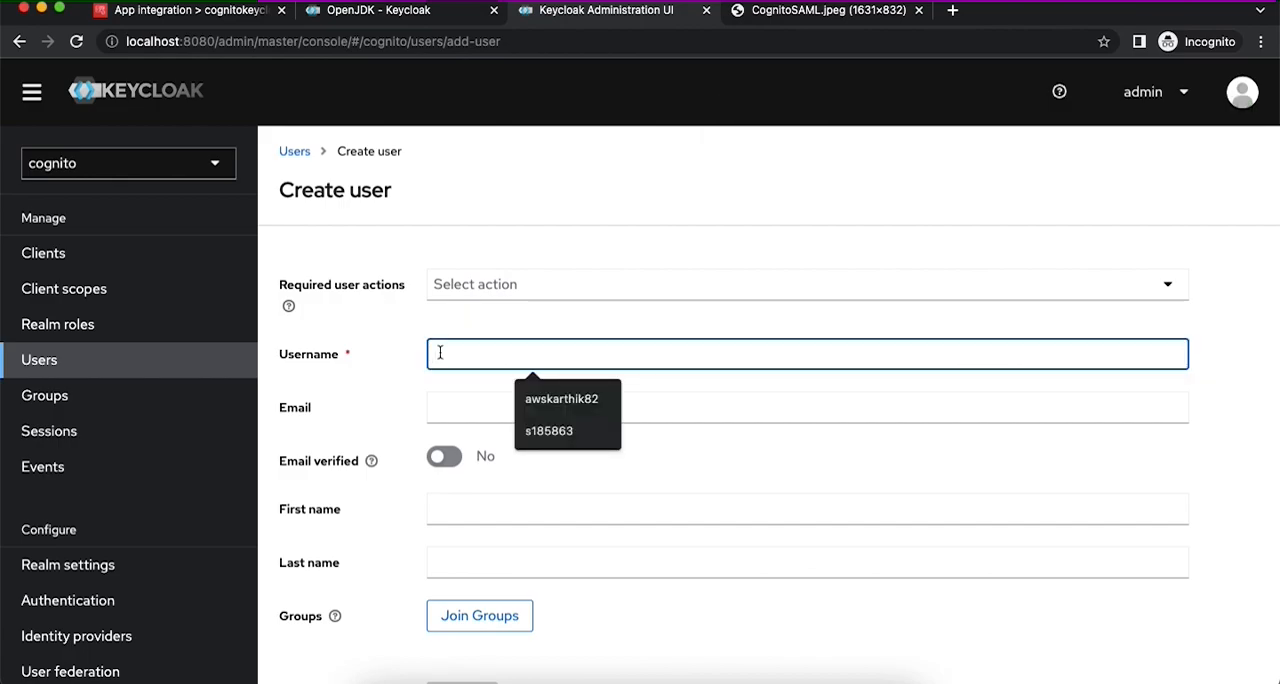
{"action": "type", "text": "cognitotes"}
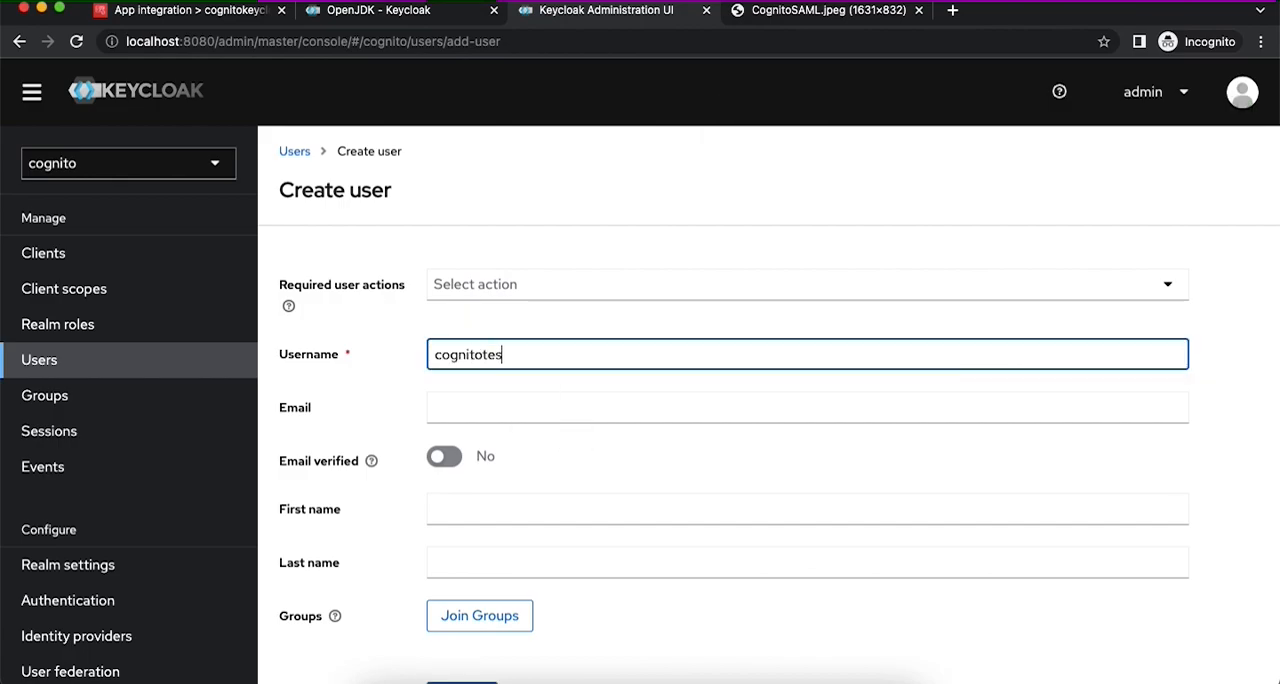
{"action": "type", "text": "tuser"}
{"action": "double_click", "coordinate": [461, 354]}
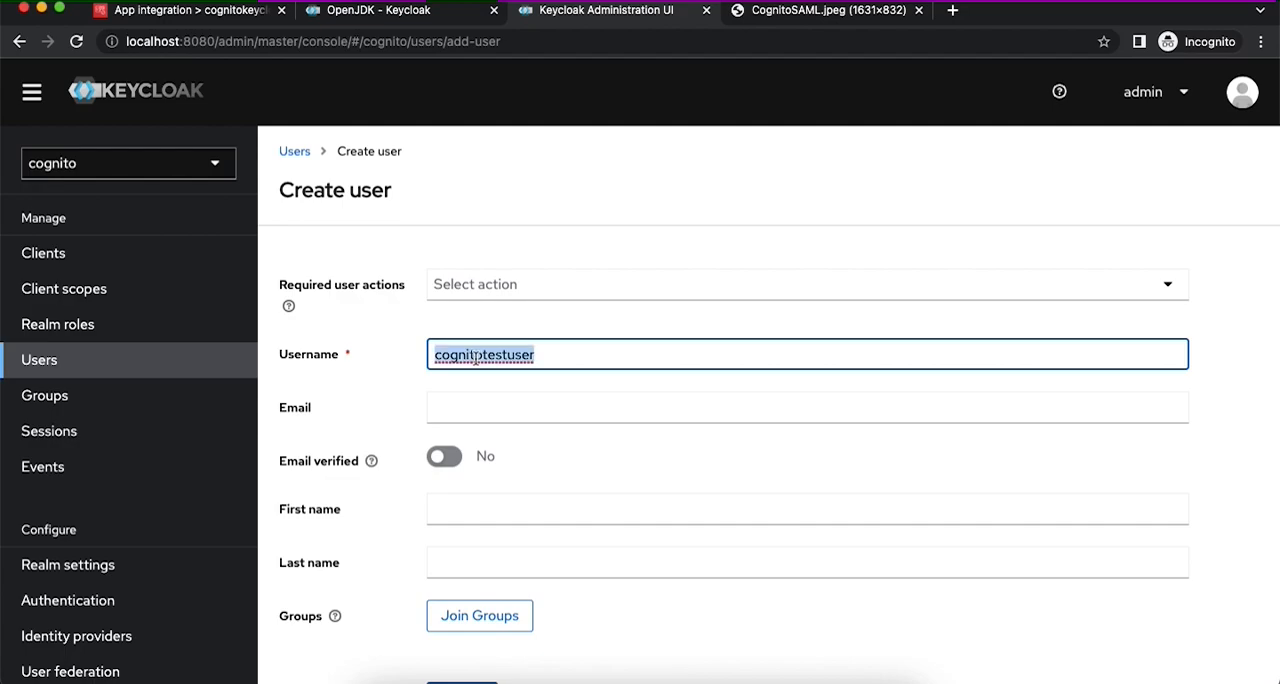
{"action": "left_click", "coordinate": [476, 406]}
{"action": "key", "text": "ctrl+v"}
{"action": "type", "text": "@exma"}
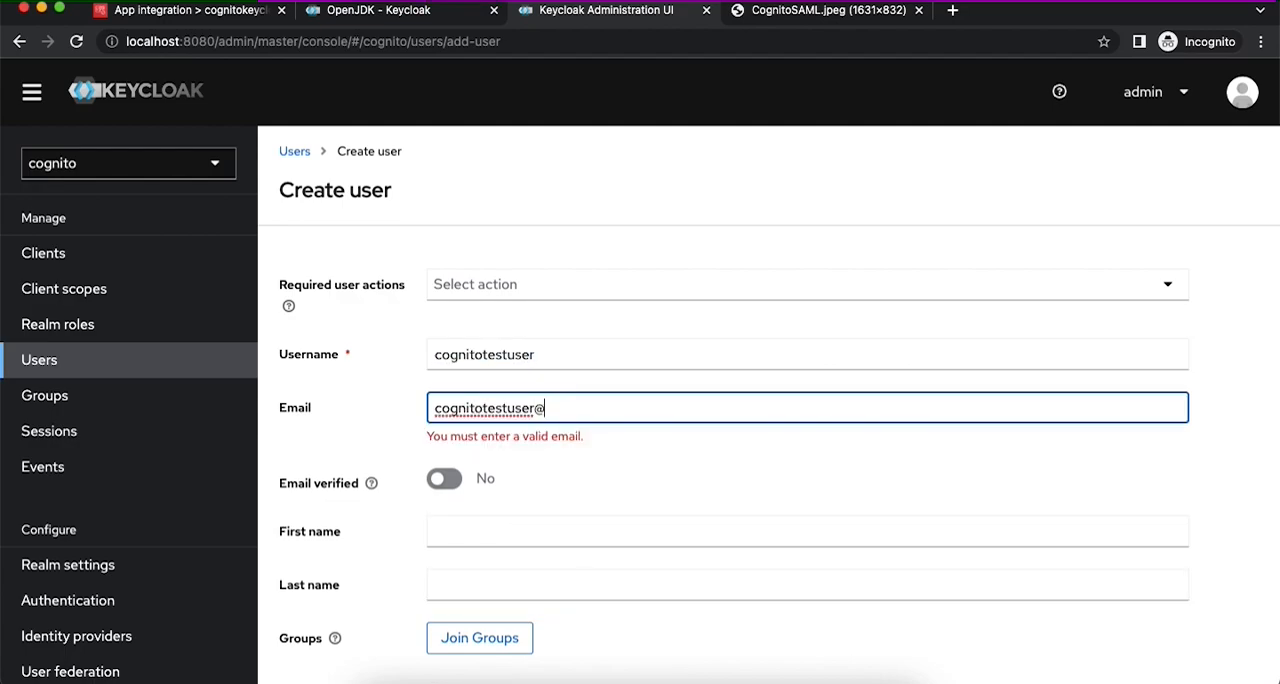
{"action": "key", "text": "BackSpace"}
{"action": "key", "text": "BackSpace"}
{"action": "type", "text": "ample.com"}
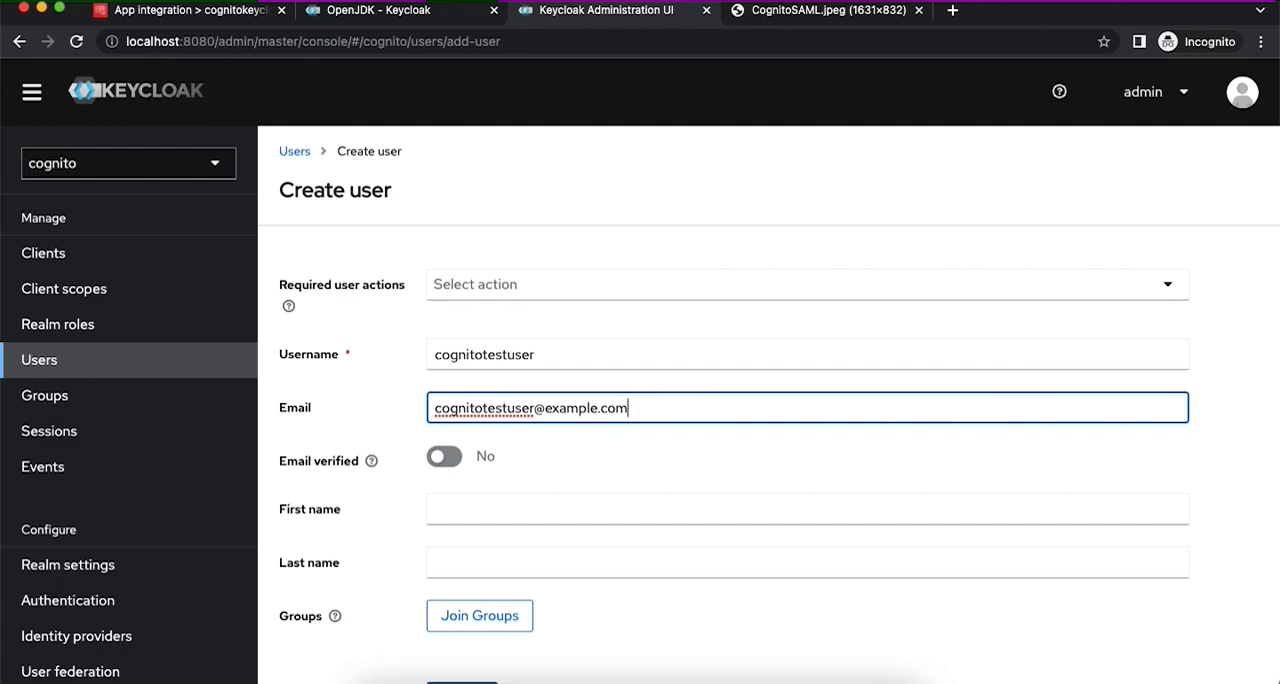
- Mark the e-mail as verified, fill in the user's first and last name, and create the user
{"action": "left_click", "coordinate": [444, 456]}
{"action": "left_click", "coordinate": [463, 509]}
{"action": "type", "text": "Cogntio"}
{"action": "key", "text": "Tab"}
{"action": "type", "text": "Test User"}
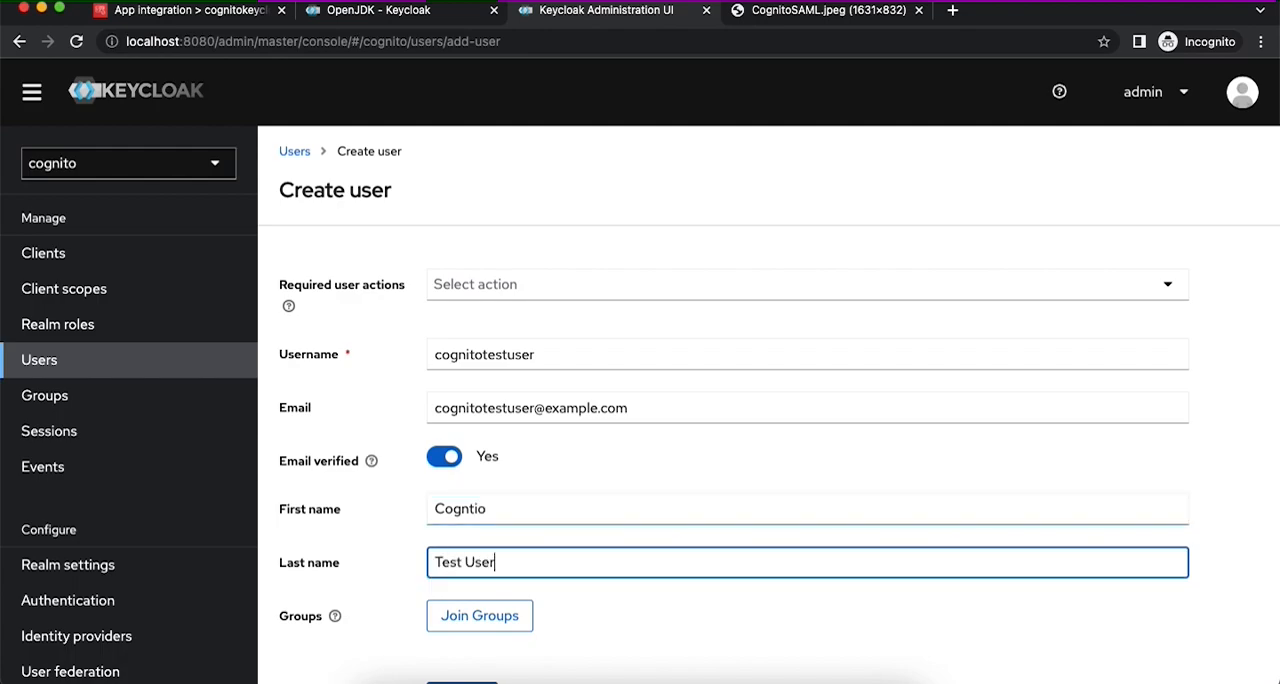
{"action": "scroll", "coordinate": [468, 560], "scroll_direction": "down", "scroll_amount": 2}
{"action": "left_click", "coordinate": [468, 598]}
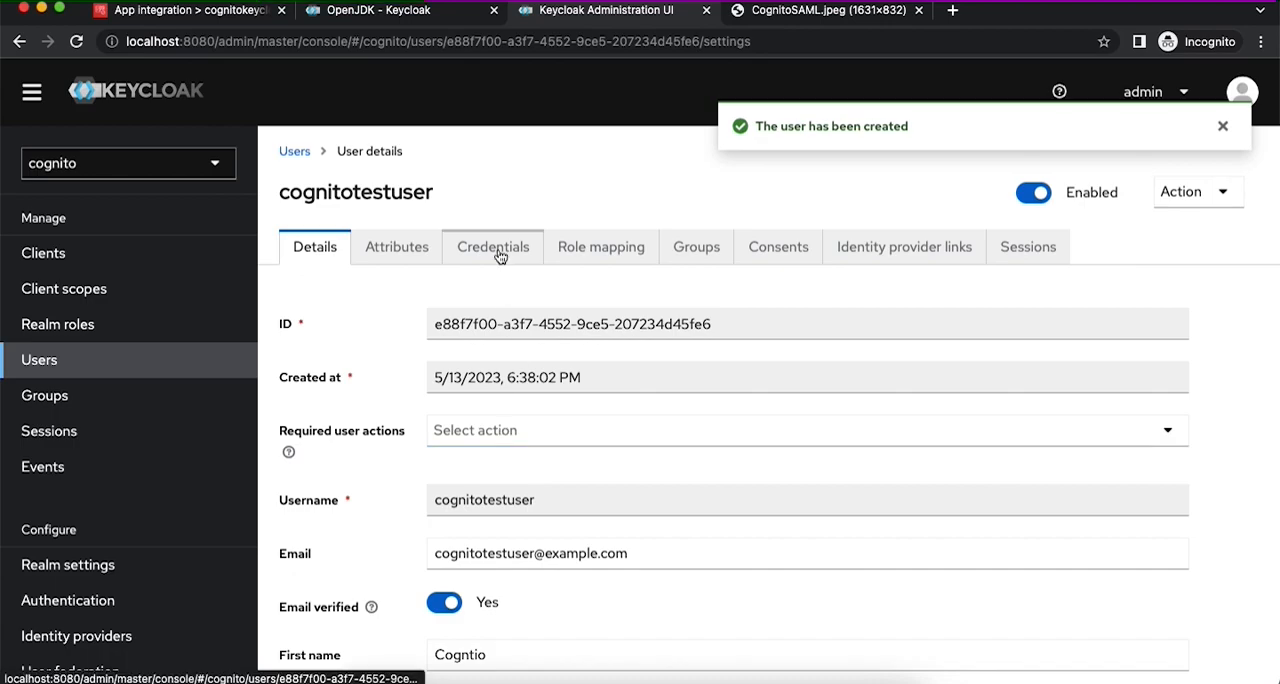
- Set a non-temporary password for cognitotestuser, entering and confirming the account password
{"action": "left_click", "coordinate": [500, 257]}
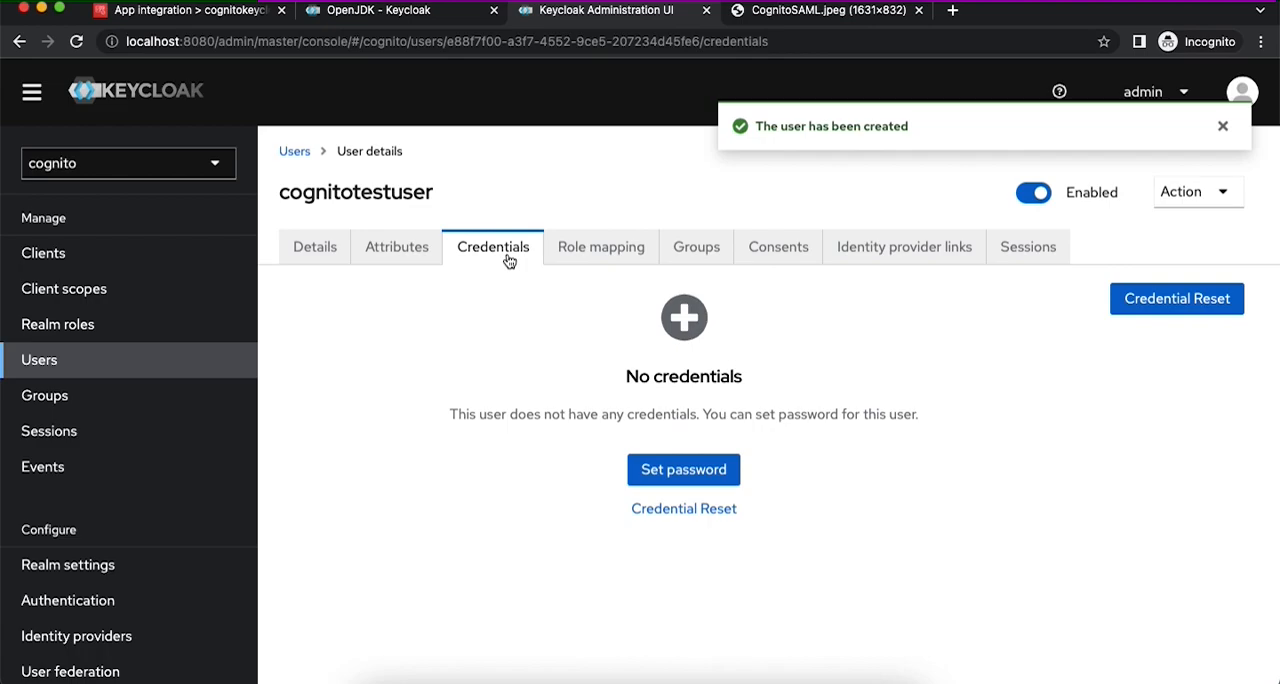
{"action": "left_click", "coordinate": [664, 470]}
{"action": "left_click", "coordinate": [626, 318]}
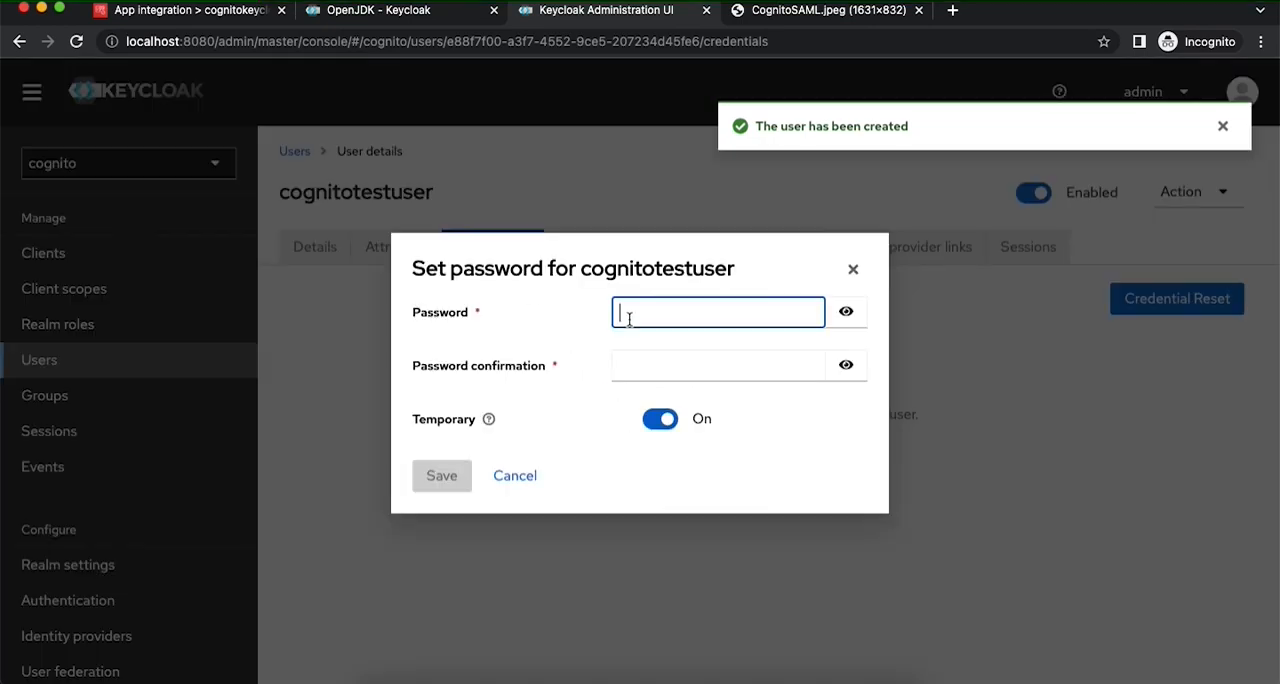
{"action": "type", "text": "••••••••"}
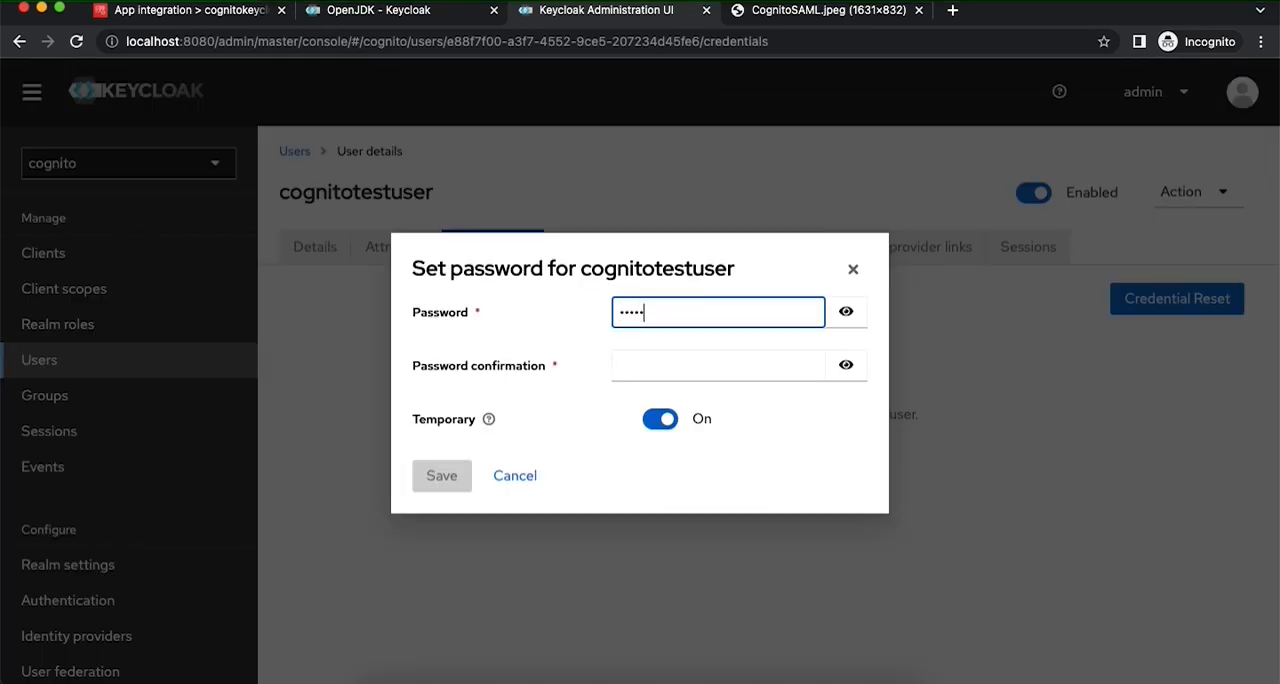
{"action": "key", "text": "Tab"}
{"action": "key", "text": "Tab"}
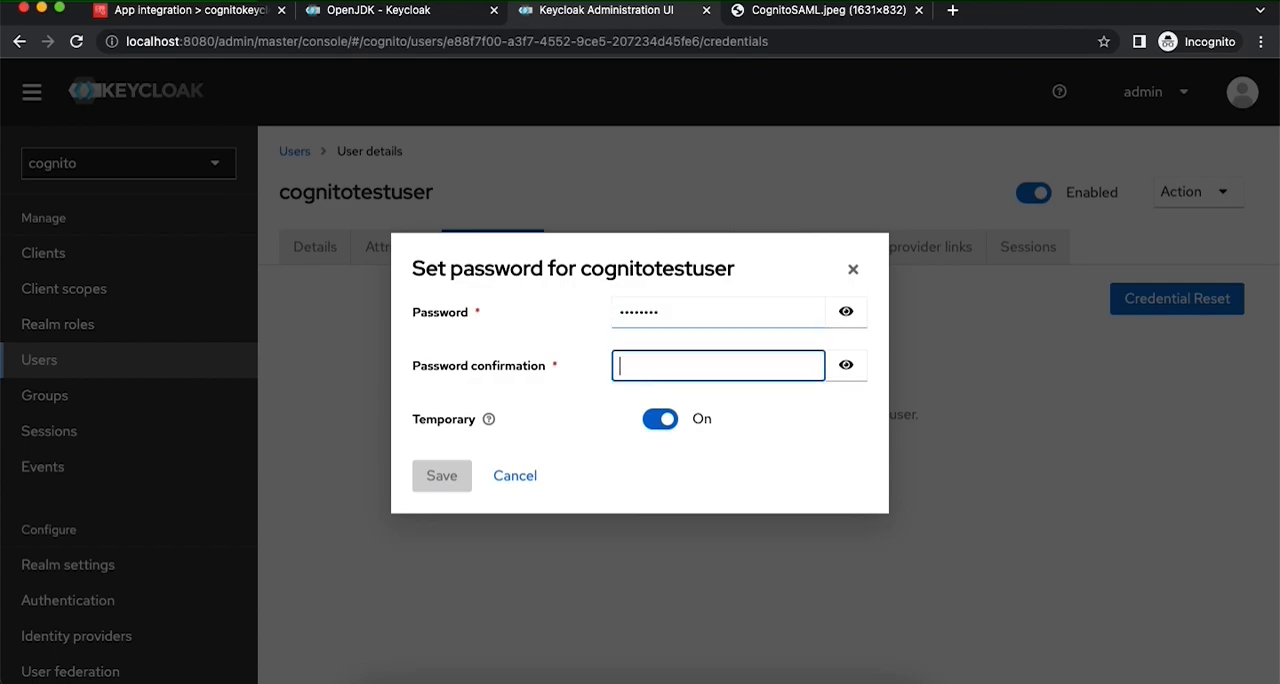
{"action": "type", "text": "••••••••"}
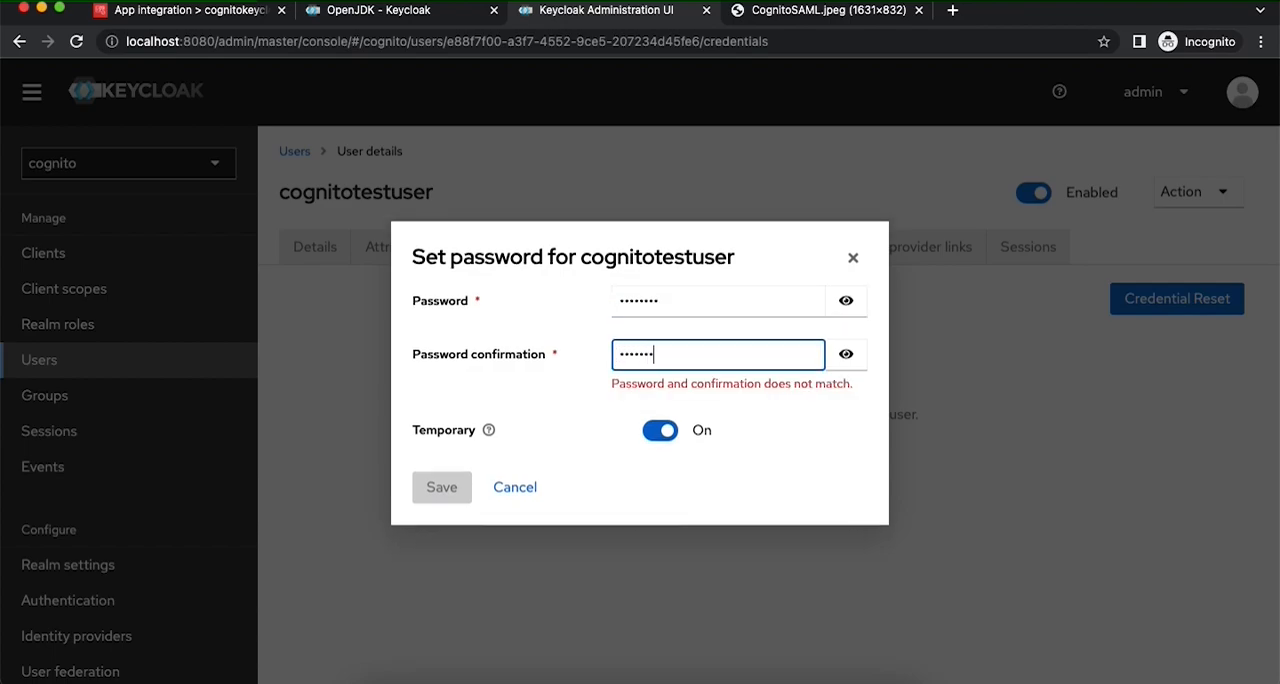
{"action": "left_click", "coordinate": [657, 424]}
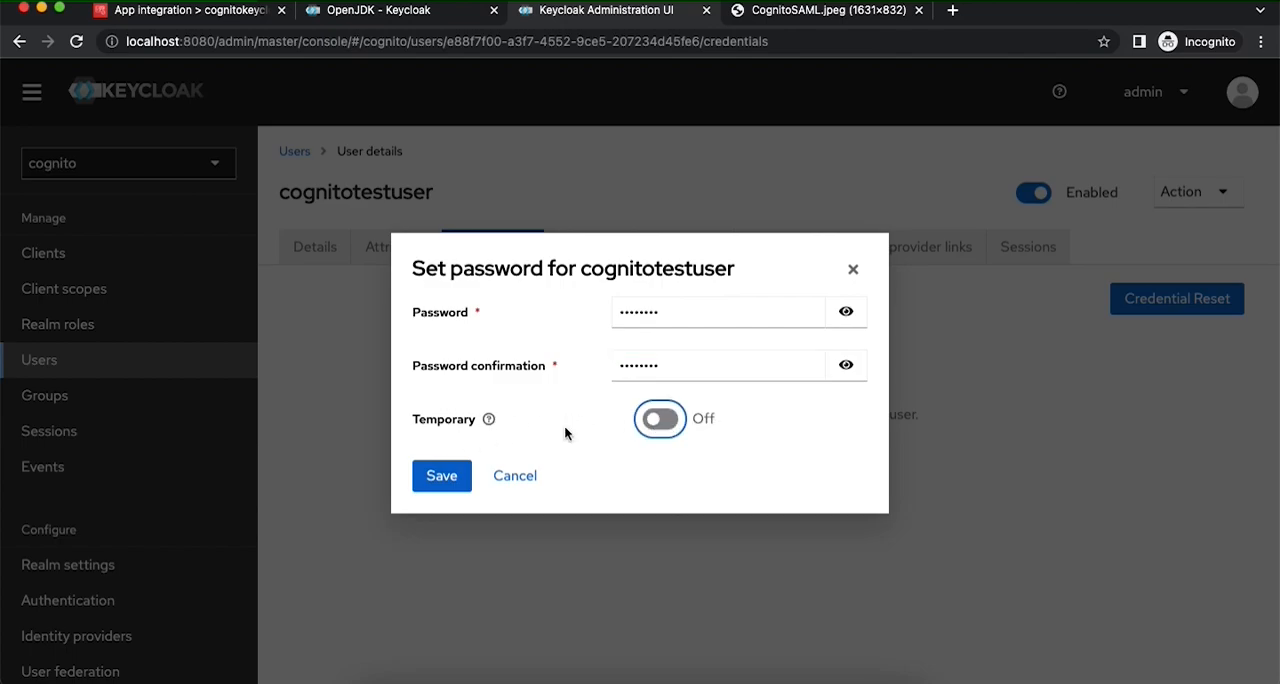
{"action": "left_click", "coordinate": [434, 477]}
{"action": "left_click", "coordinate": [466, 428]}
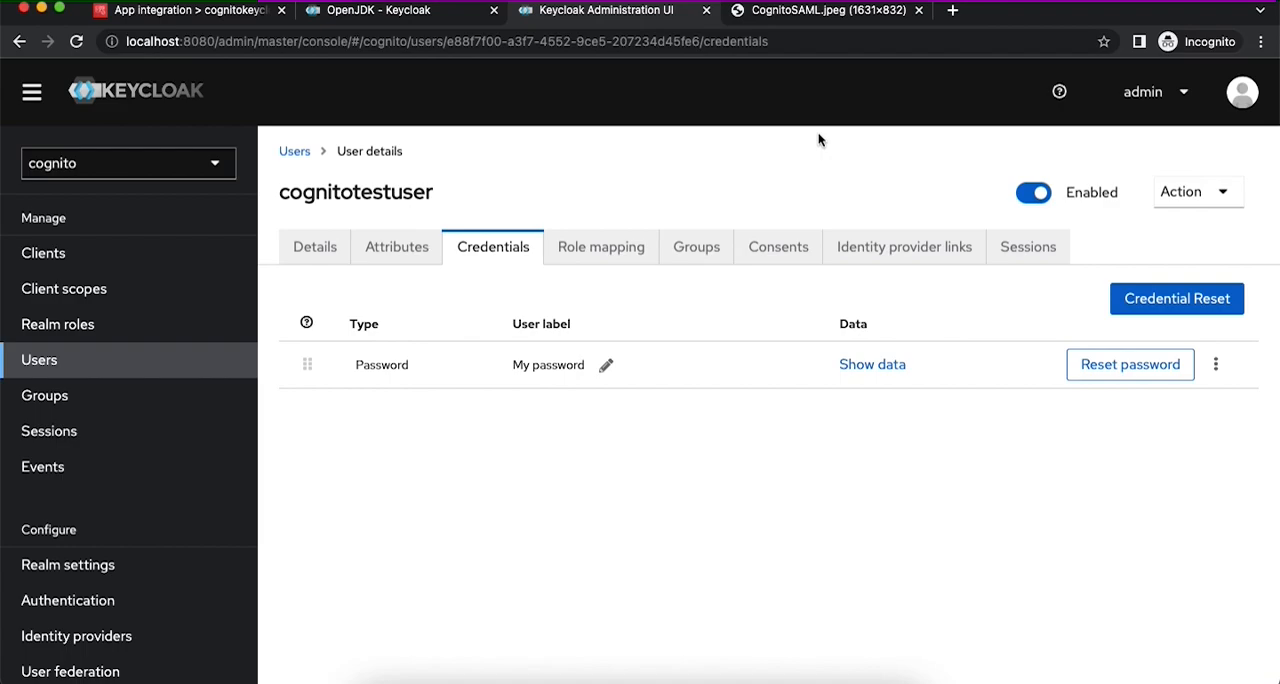
- Search the web for "keycloak server administration" in a new browser tab and open Keycloak's Server Administration Guide
{"action": "left_click", "coordinate": [951, 12]}
{"action": "type", "text": "keycloadk"}
{"action": "key", "text": "BackSpace"}
{"action": "key", "text": "BackSpace"}
{"action": "key", "text": "BackSpace"}
{"action": "type", "text": "k server administrat"}
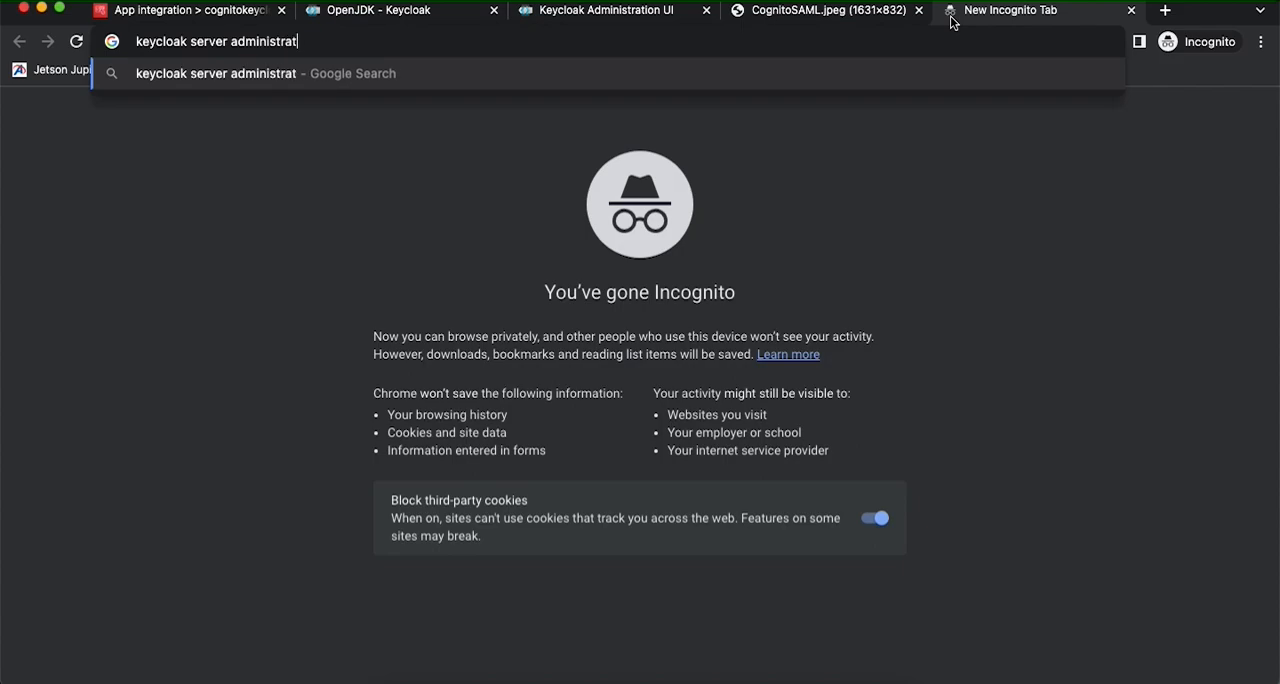
{"action": "type", "text": "ion"}
{"action": "key", "text": "Return"}
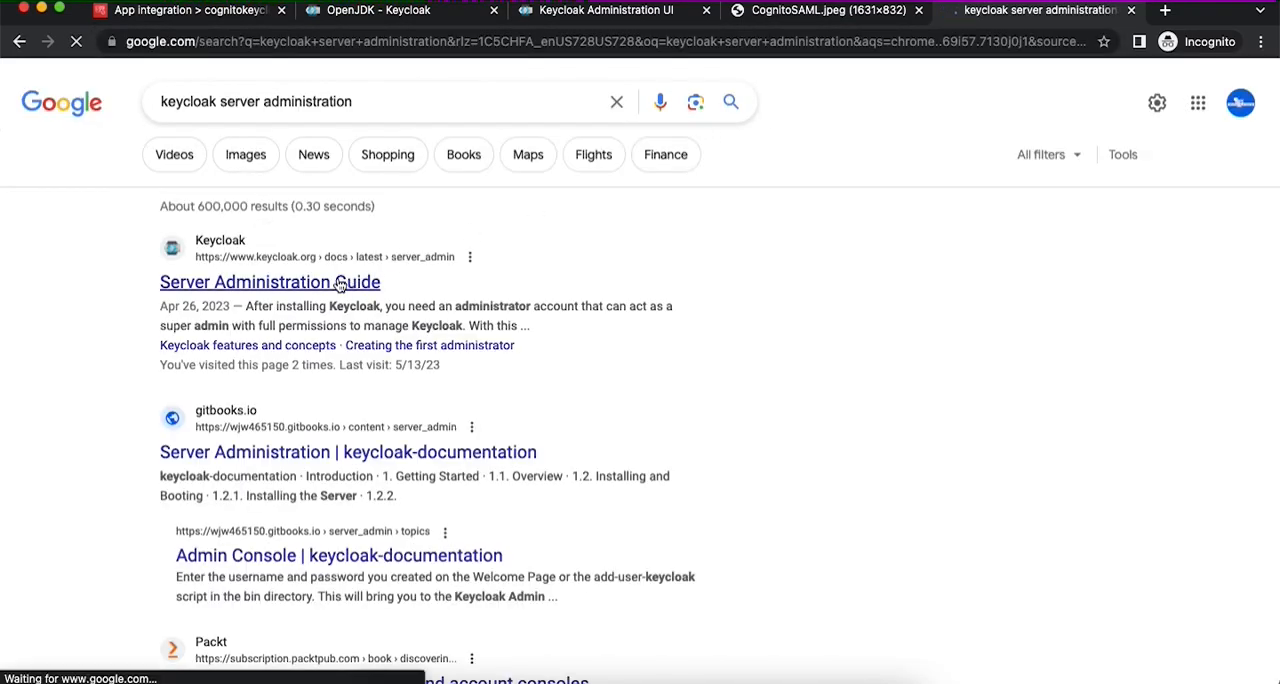
{"action": "left_click", "coordinate": [339, 284]}
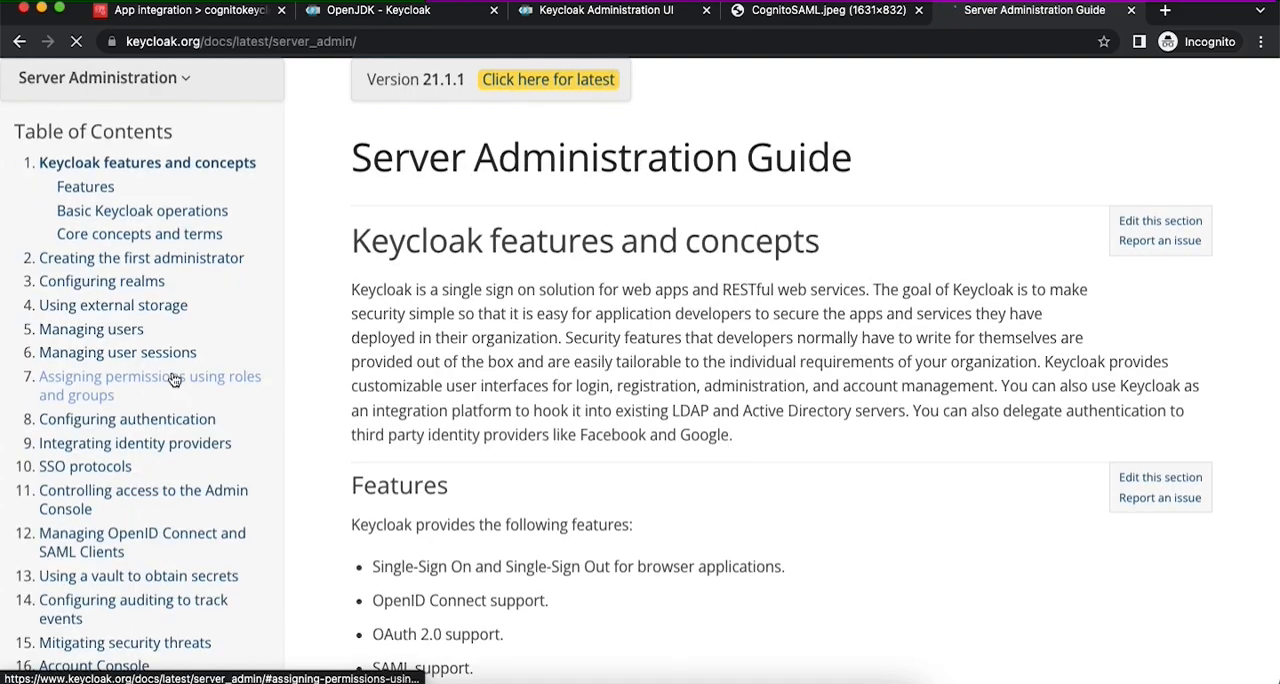
- Open the guide's Creating a SAML client section under Managing OpenID Connect and SAML Clients and read through to the client settings
{"action": "left_click", "coordinate": [163, 489]}
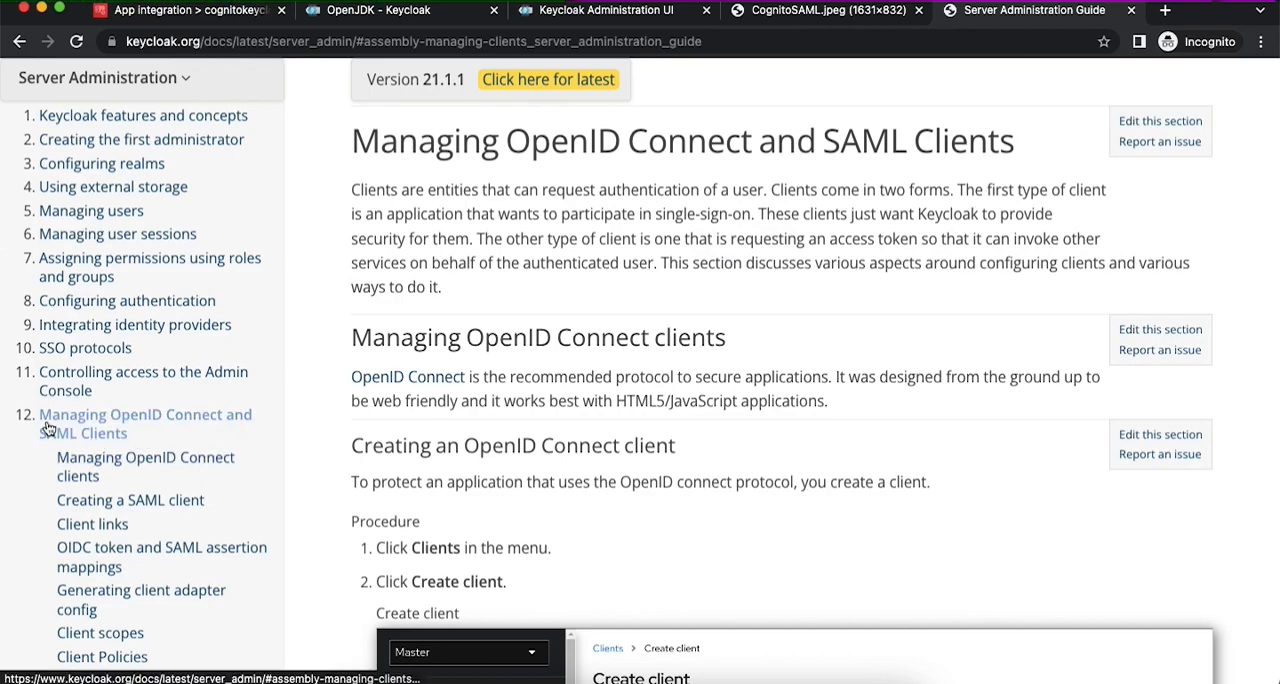
{"action": "left_click", "coordinate": [125, 488]}
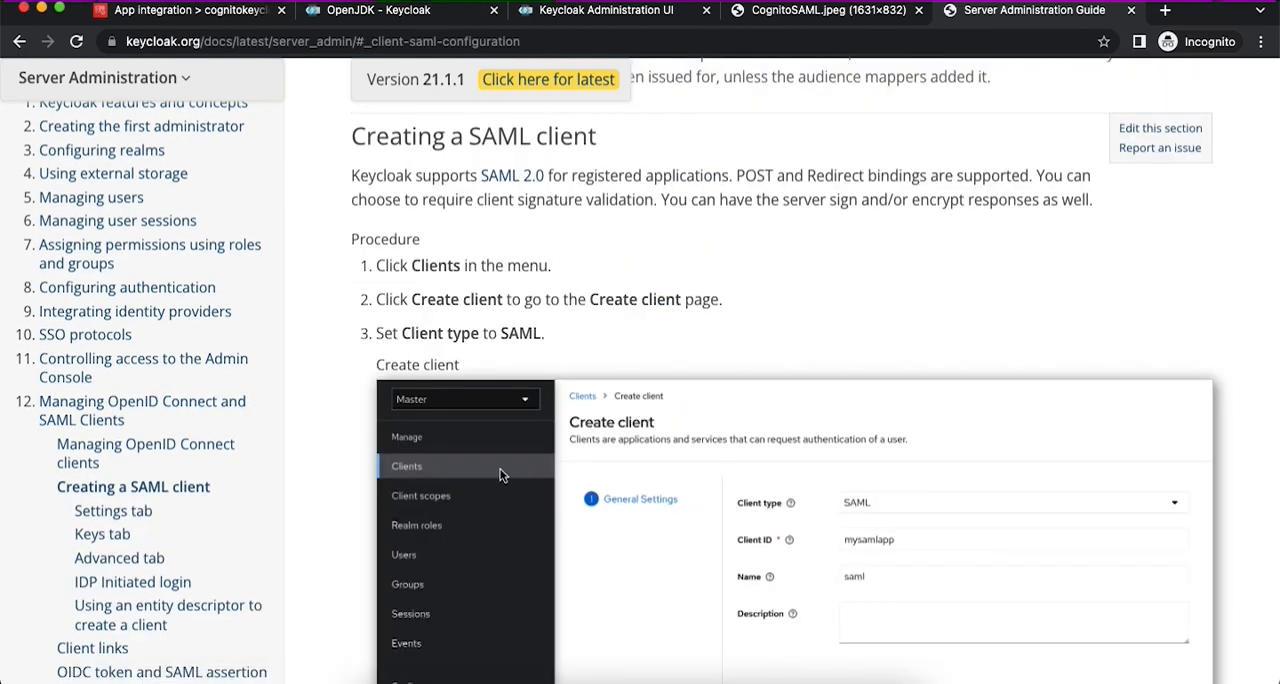
{"action": "scroll", "coordinate": [502, 475], "scroll_direction": "down", "scroll_amount": 3}
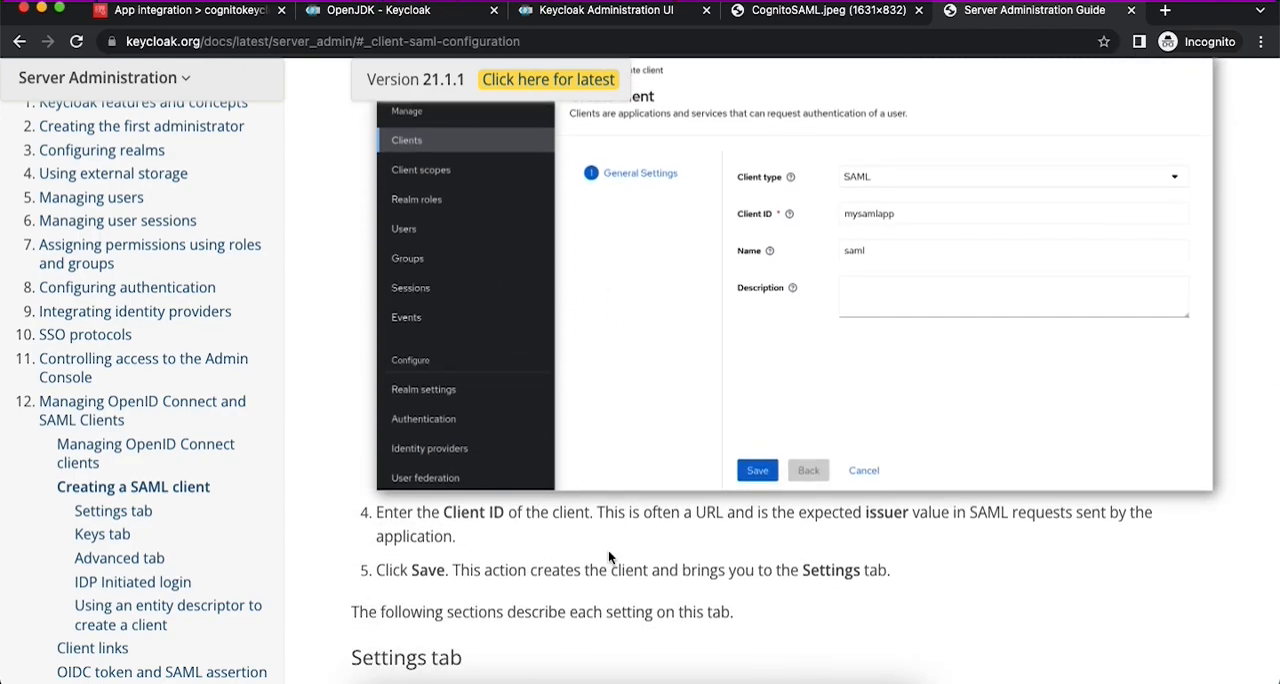
{"action": "scroll", "coordinate": [608, 550], "scroll_direction": "down", "scroll_amount": 3}
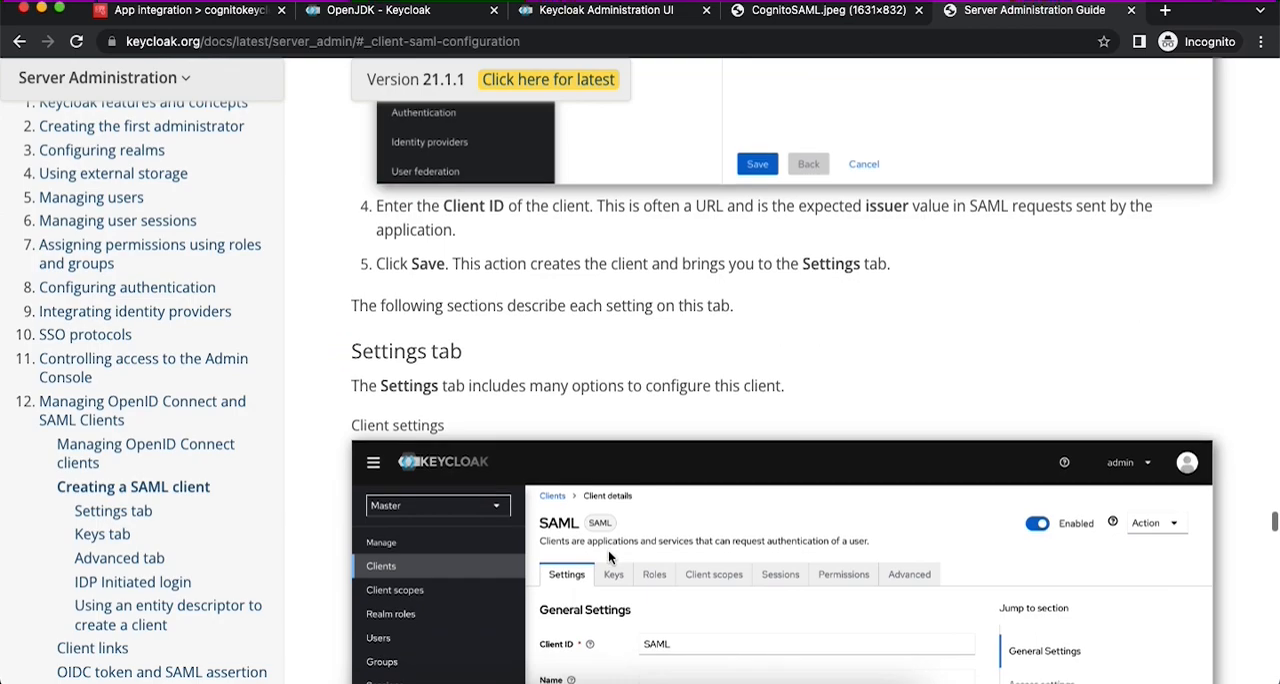
{"action": "scroll", "coordinate": [609, 556], "scroll_direction": "down", "scroll_amount": 3}
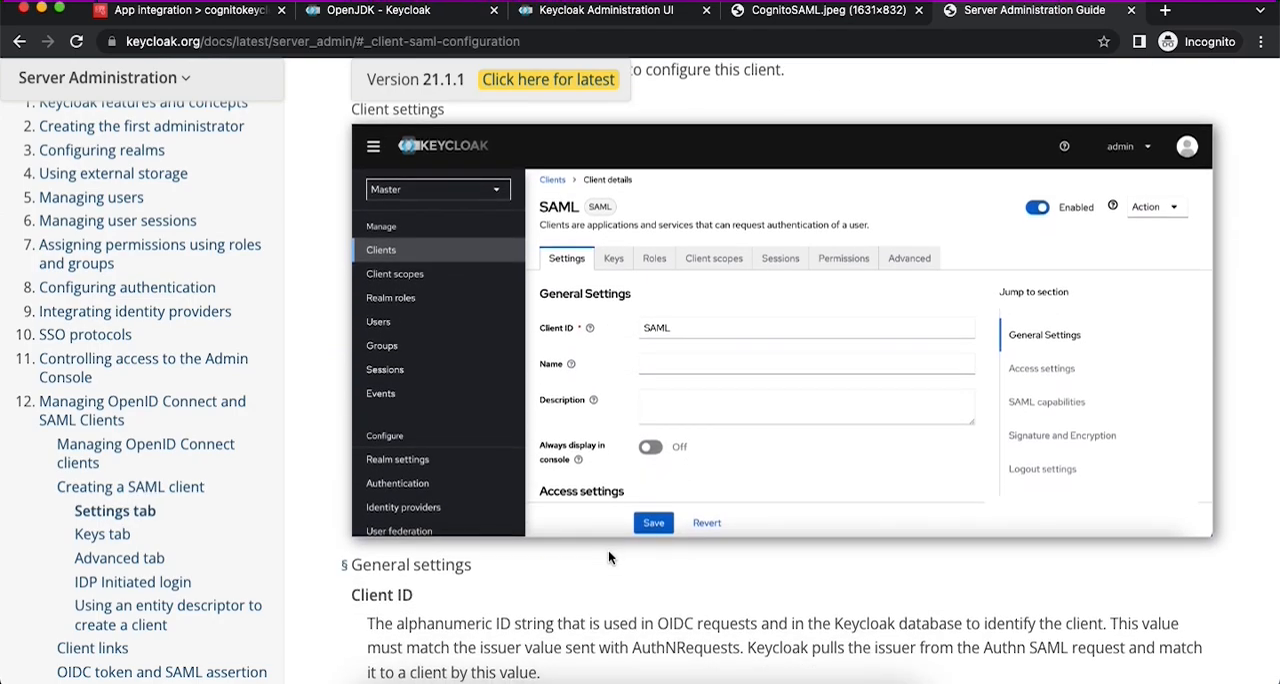
- Return to the Keycloak Administration Console and start a new client in the cognito realm with the client type SAML
{"action": "left_click", "coordinate": [404, 12]}
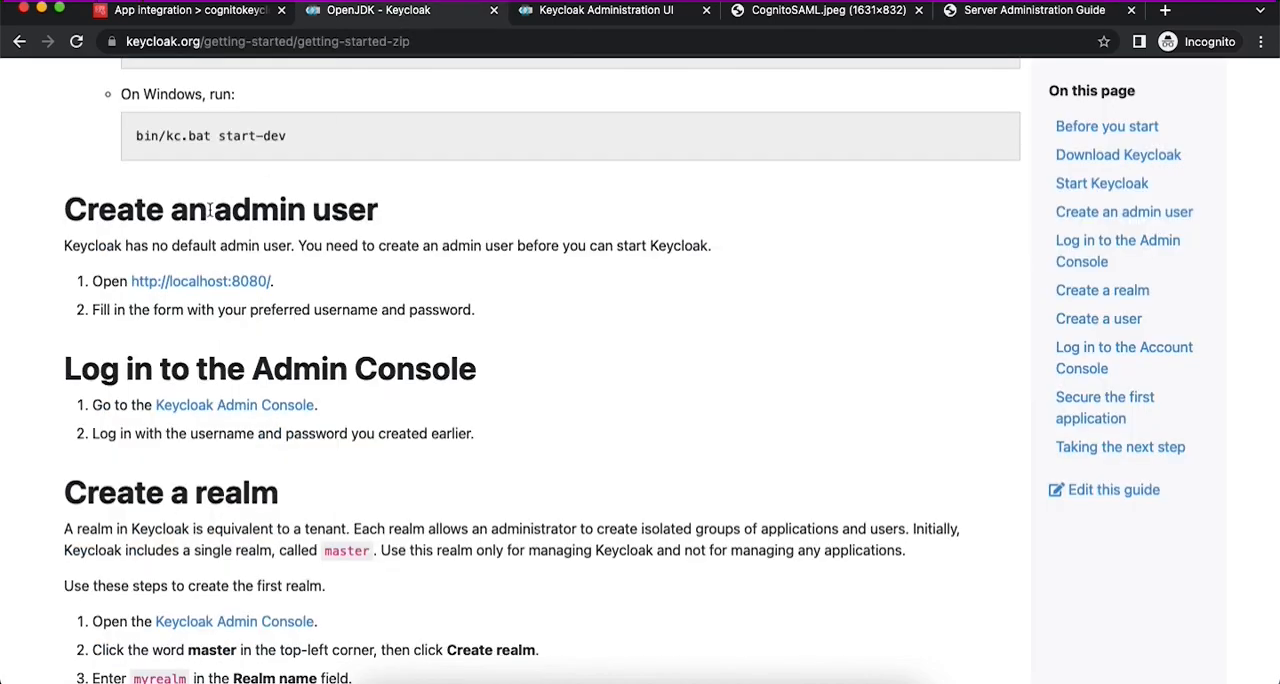
{"action": "left_click", "coordinate": [556, 12]}
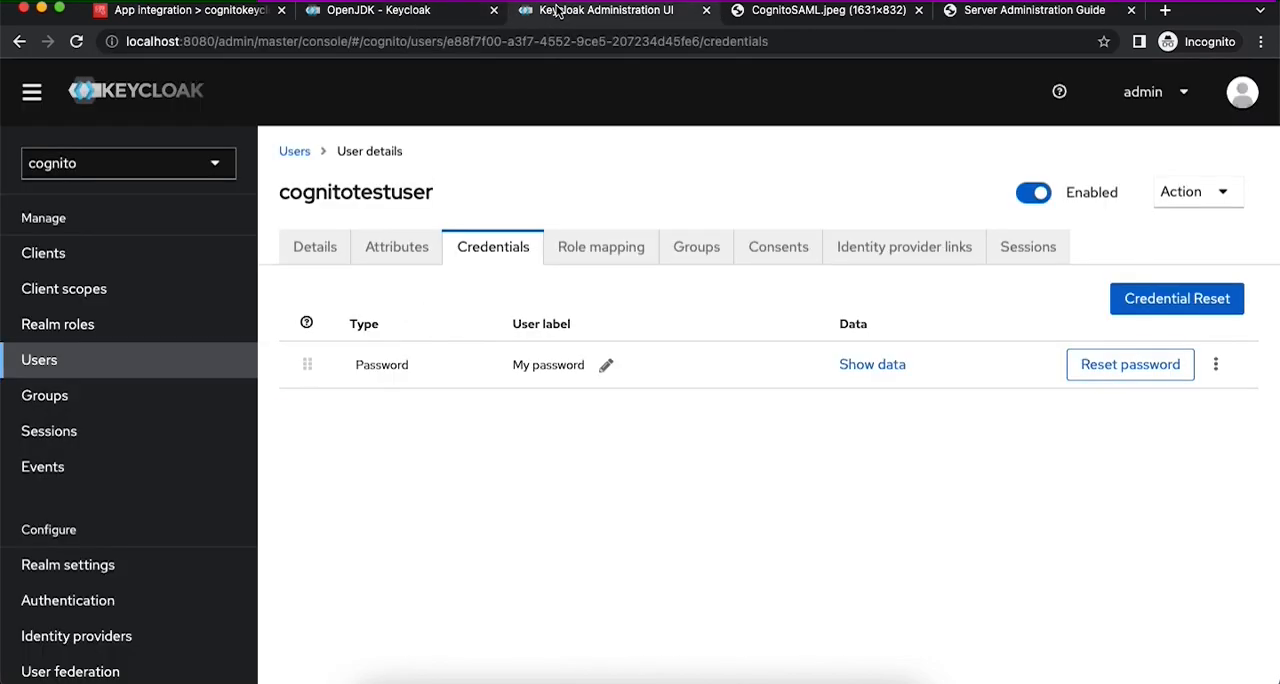
{"action": "left_click", "coordinate": [43, 253]}
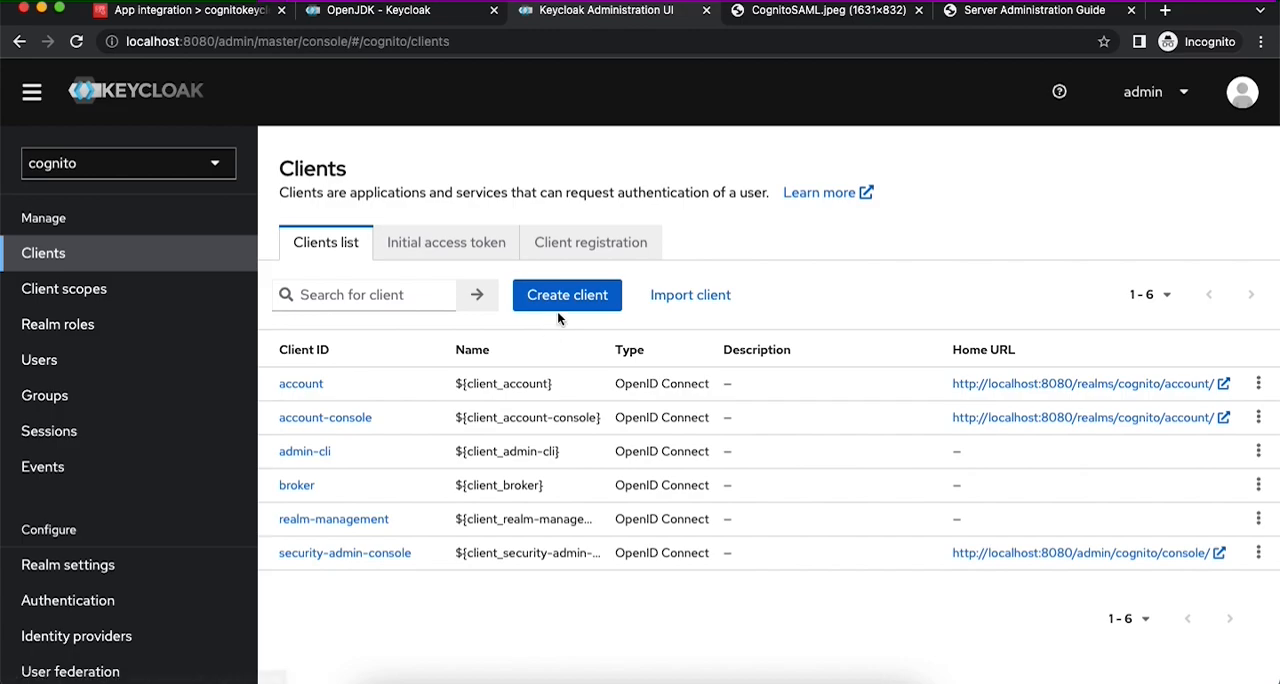
{"action": "left_click", "coordinate": [566, 296]}
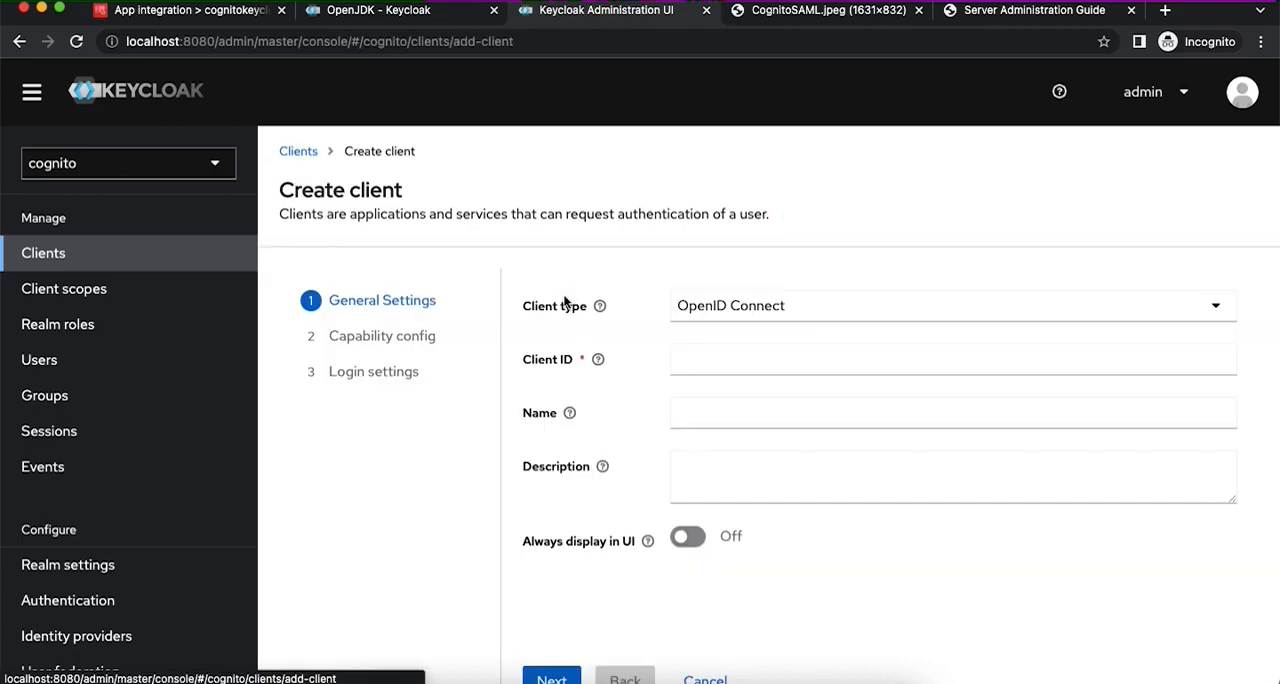
{"action": "left_click", "coordinate": [737, 309]}
{"action": "left_click", "coordinate": [729, 380]}
{"action": "left_click", "coordinate": [703, 359]}
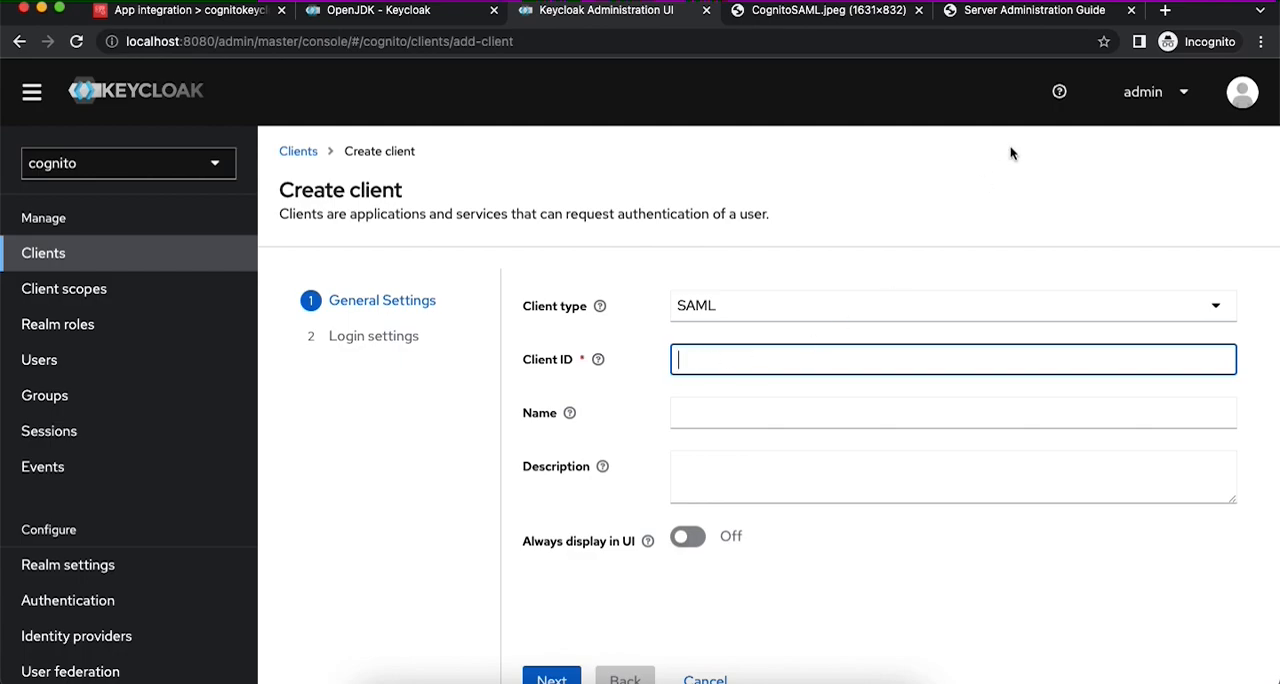
- Check the Client ID description in the Server Administration Guide and highlight its note on the issuer value sent with AuthNRequests
{"action": "left_click", "coordinate": [1029, 18]}
{"action": "scroll", "coordinate": [714, 412], "scroll_direction": "down", "scroll_amount": 3}
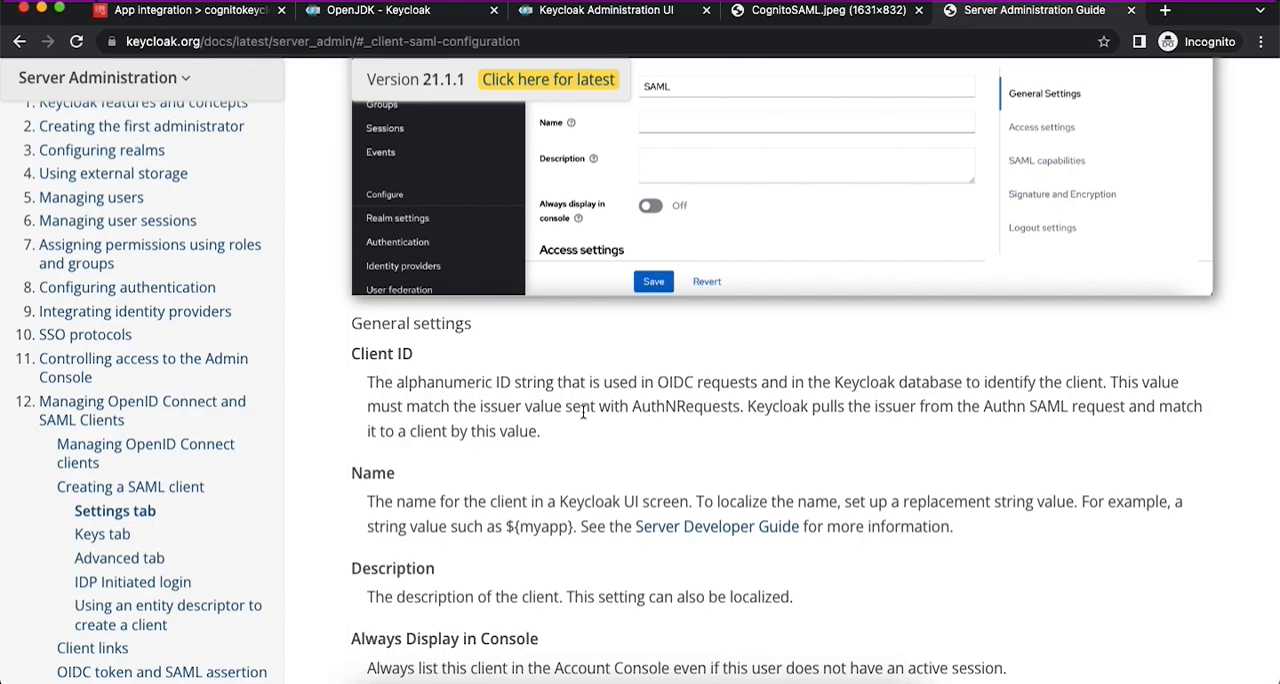
{"action": "left_click_drag", "start_coordinate": [480, 407], "coordinate": [665, 407]}
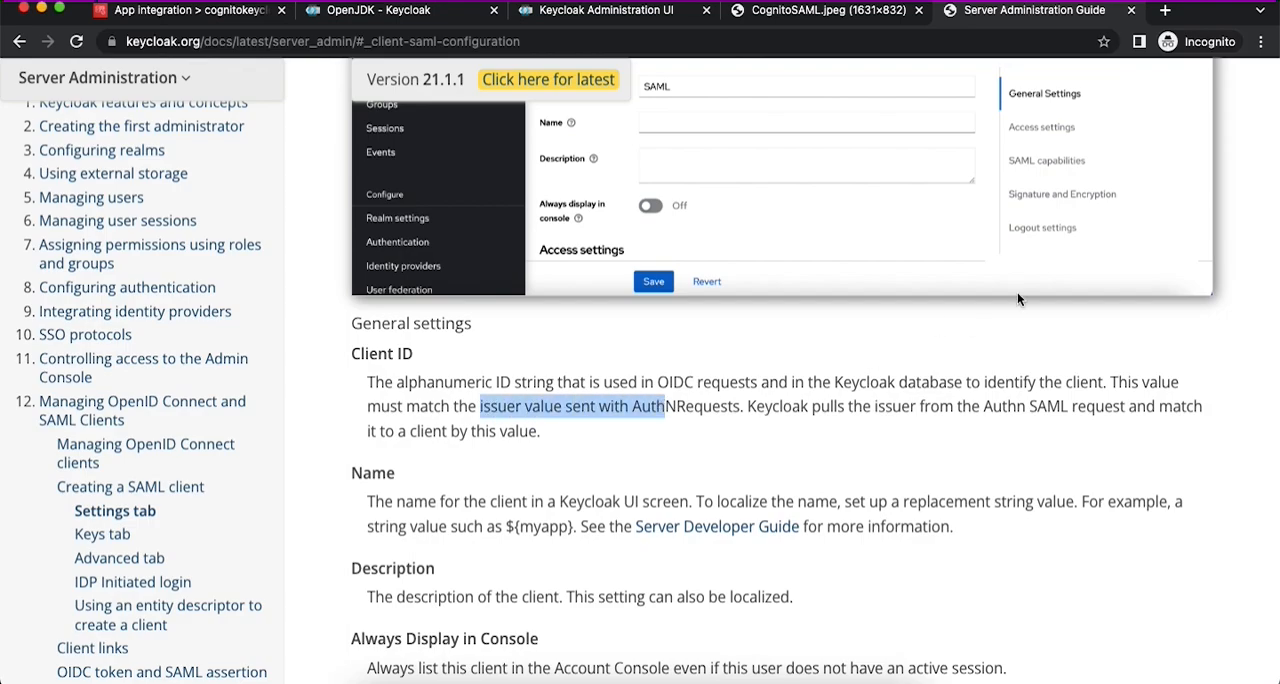
- Search the web for "cognito user pool" in a new browser tab and open the AWS documentation page Amazon Cognito user pools
{"action": "left_click", "coordinate": [1166, 13]}
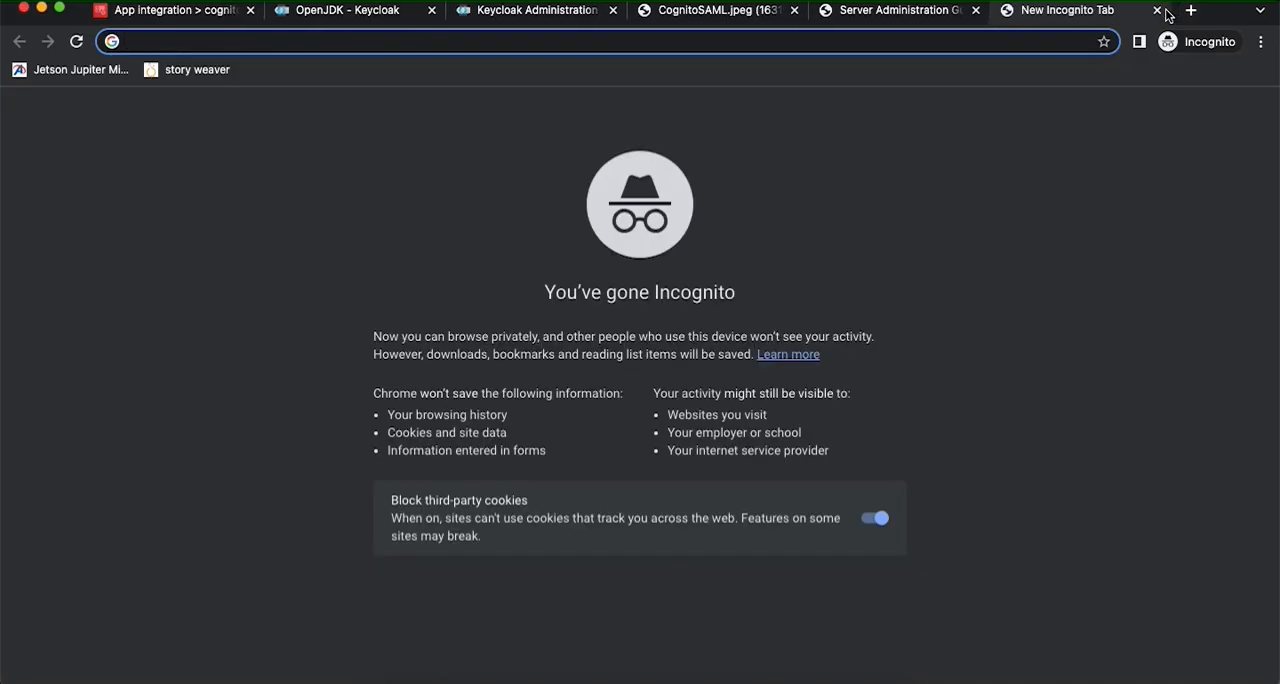
{"action": "type", "text": "cognit"}
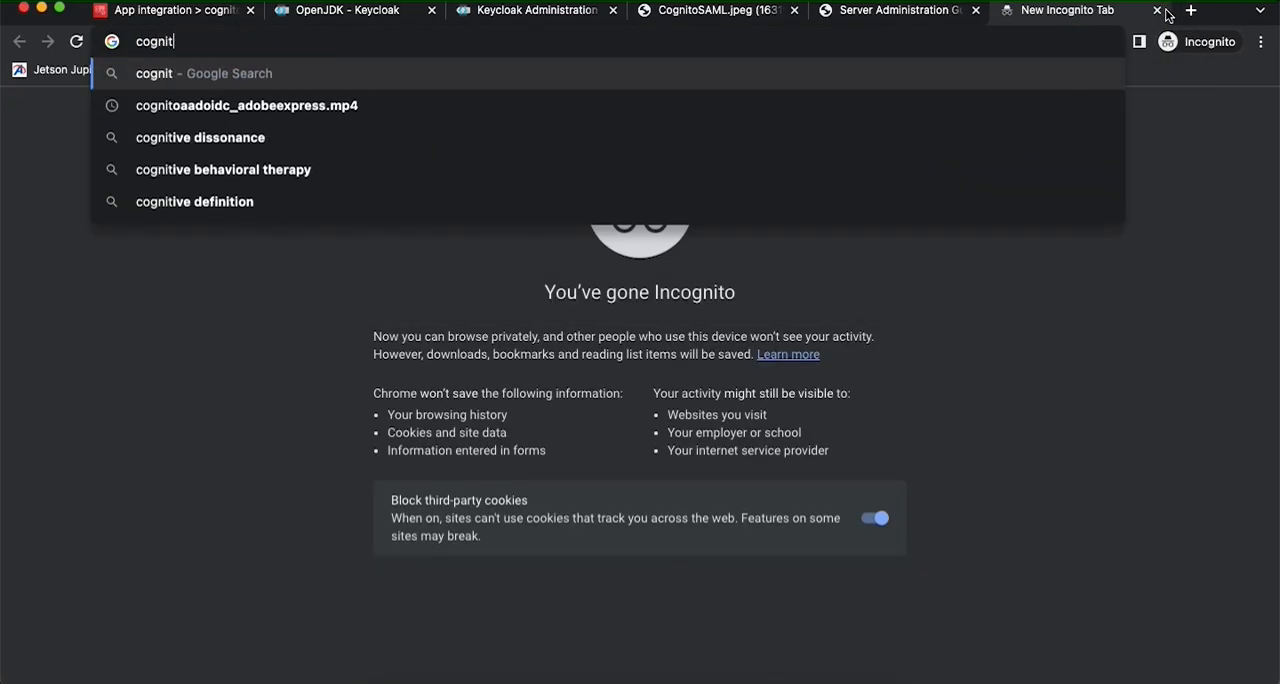
{"action": "type", "text": "o user pool"}
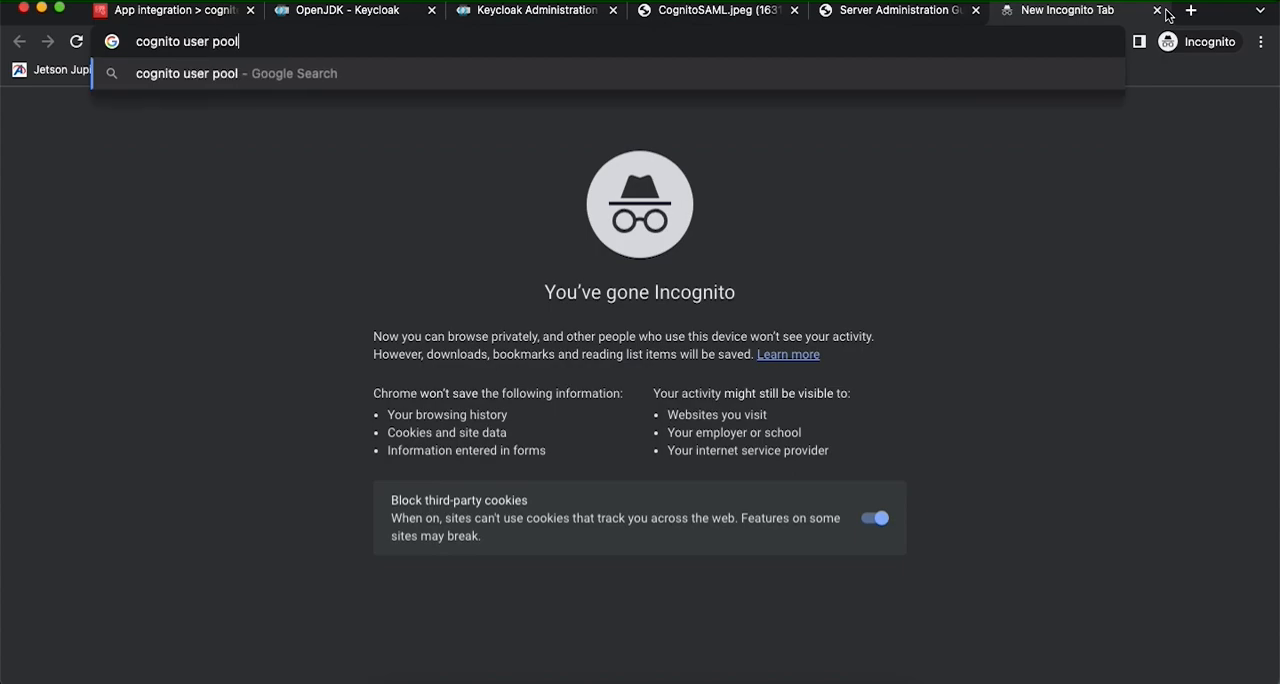
{"action": "key", "text": "Return"}
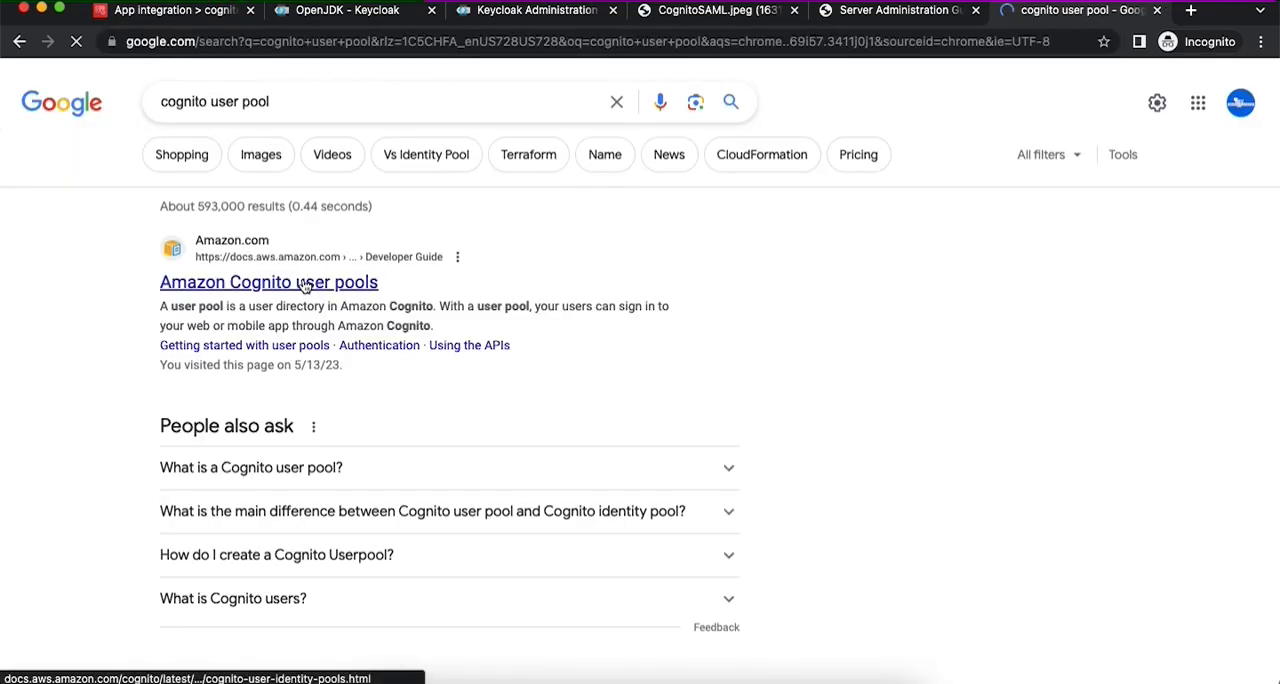
{"action": "left_click", "coordinate": [290, 283]}
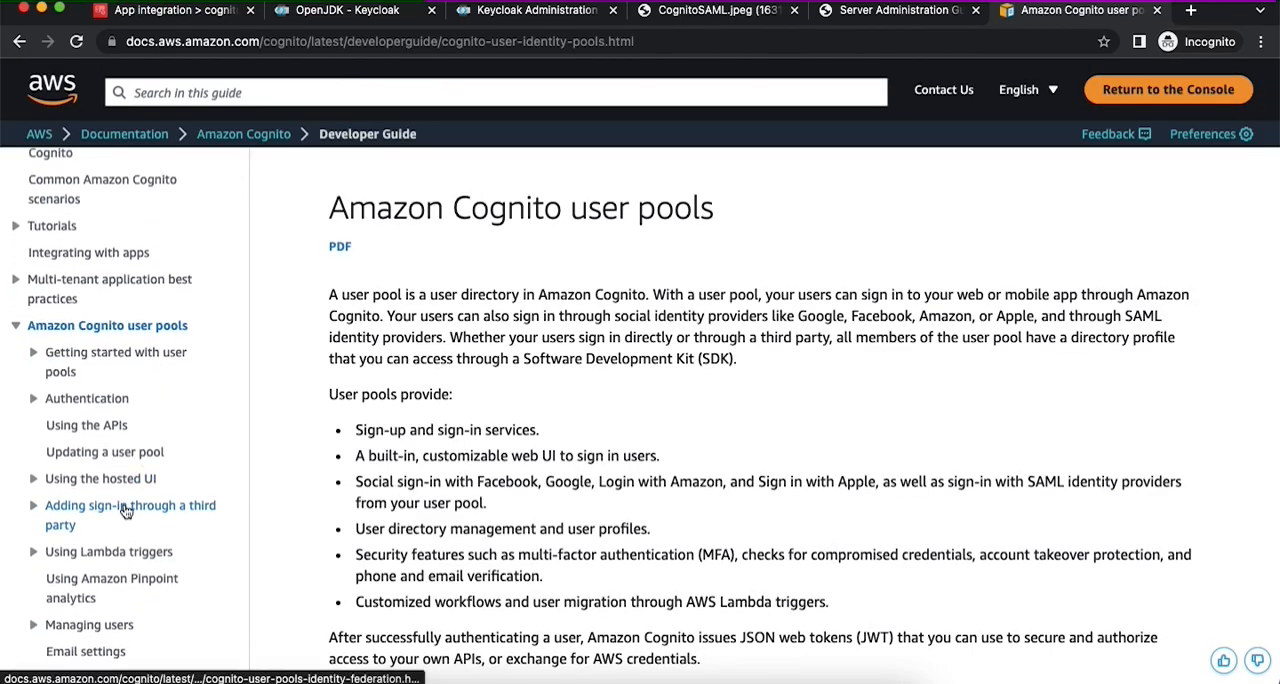
- Open the Cognito guide's Adding SAML providers page under third-party sign-in and find the audience URI format for the user pool
{"action": "left_click", "coordinate": [126, 510]}
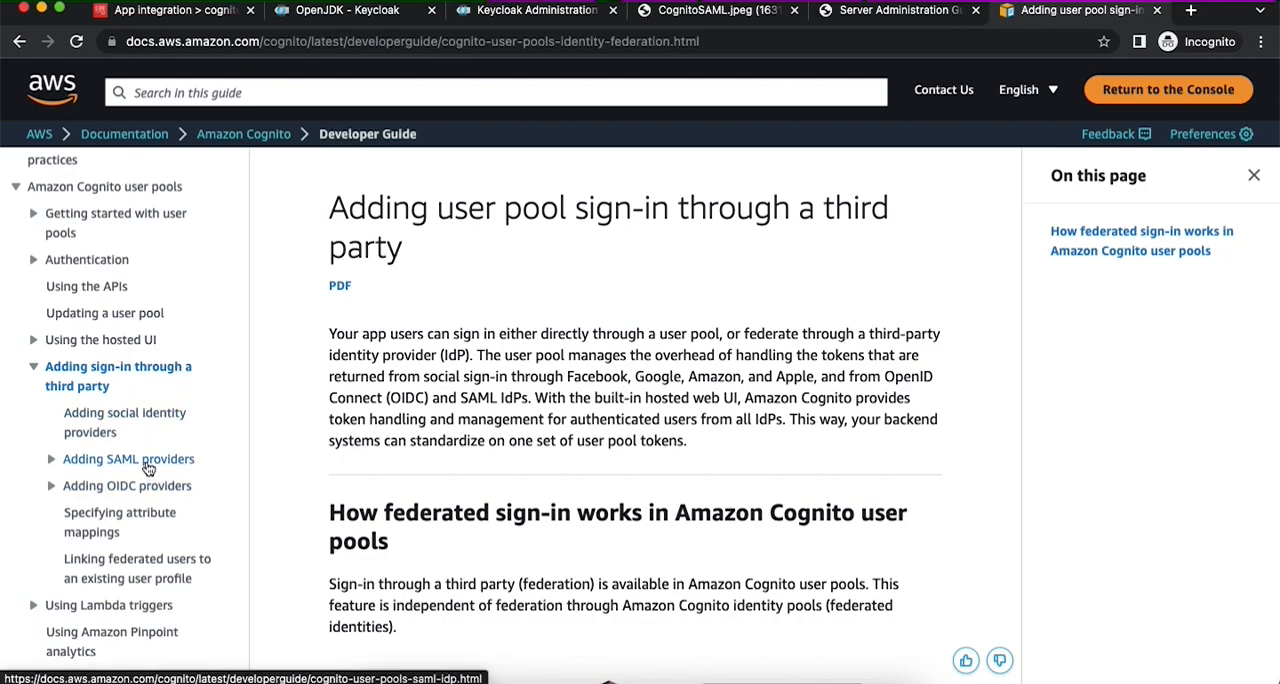
{"action": "left_click", "coordinate": [150, 463]}
{"action": "scroll", "coordinate": [530, 456], "scroll_direction": "down", "scroll_amount": 9}
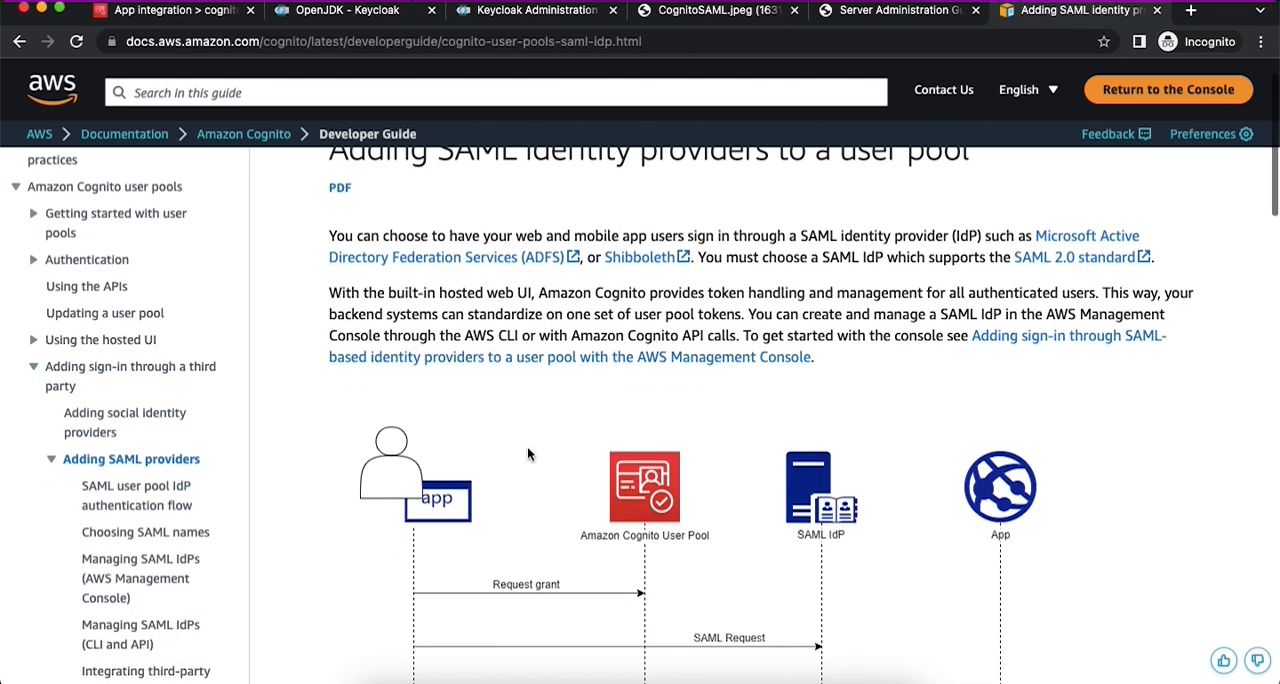
{"action": "scroll", "coordinate": [527, 446], "scroll_direction": "down", "scroll_amount": 8}
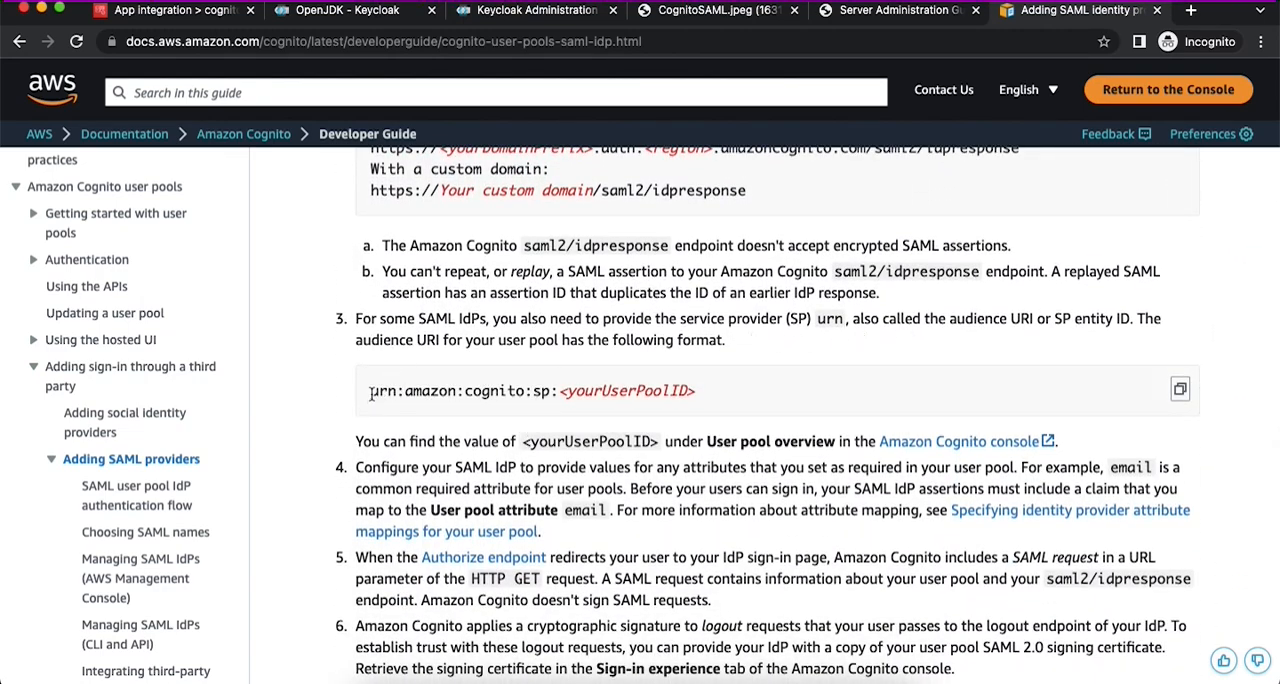
- Copy the audience URI format urn:amazon:cognito:sp:<yourUserPoolID> from the AWS guide into the Client ID of the new Keycloak client
{"action": "left_click_drag", "start_coordinate": [368, 390], "coordinate": [693, 390]}
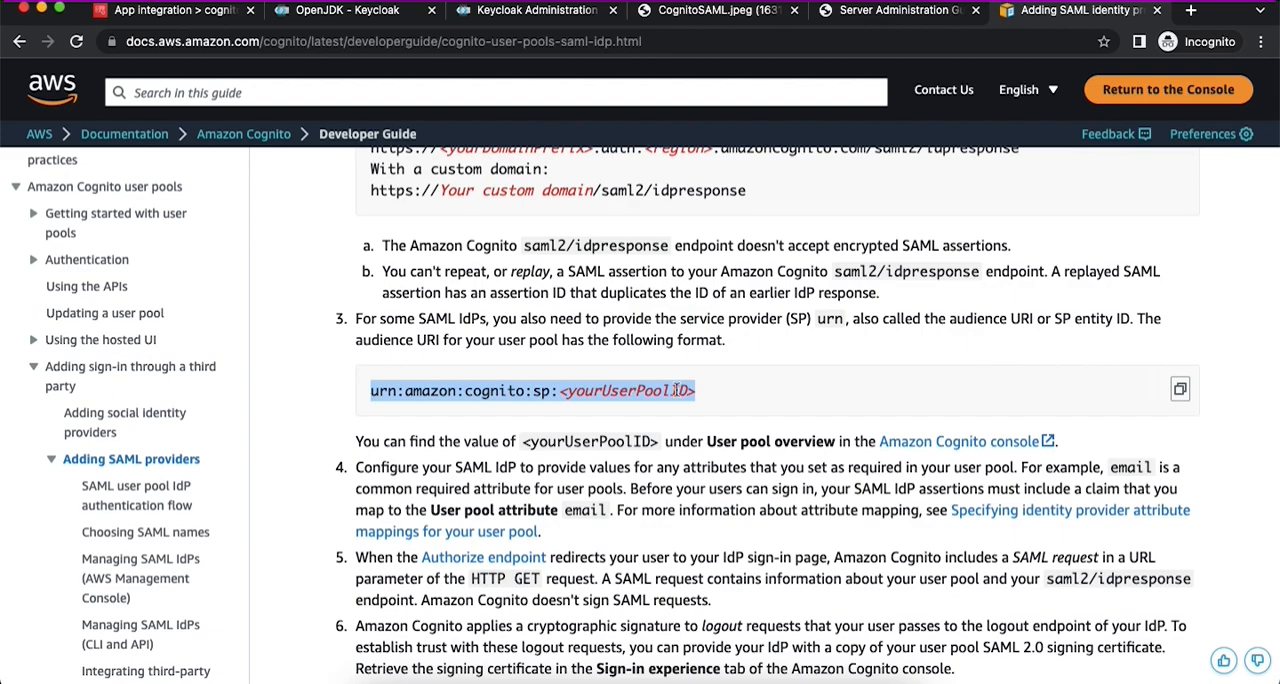
{"action": "left_click", "coordinate": [534, 12]}
{"action": "type", "text": "urn:amazon:cognito:sp:<yourUserPoolID>"}
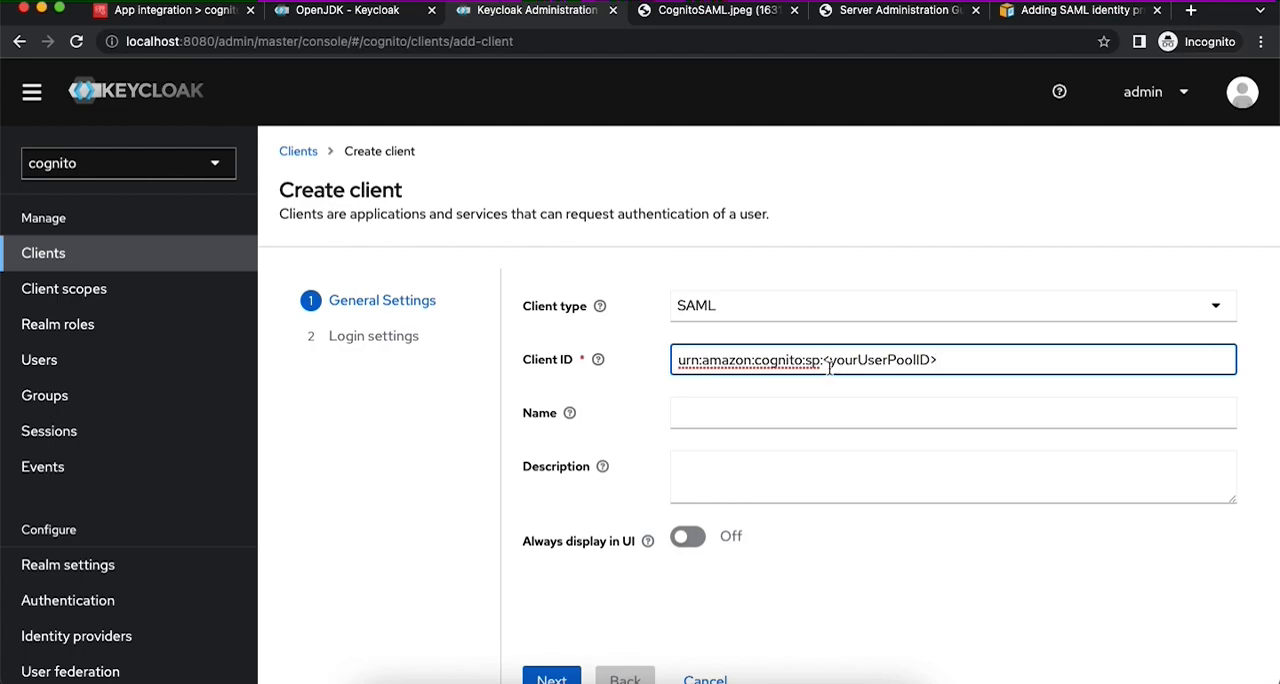
- Copy the cognitokeycloak pool's ID from the Cognito console and replace the Client ID's placeholder, giving urn:amazon:cognito:sp:us-east-1_71QetbLAJ
{"action": "left_click", "coordinate": [148, 18]}
{"action": "scroll", "coordinate": [388, 232], "scroll_direction": "up", "scroll_amount": 15}
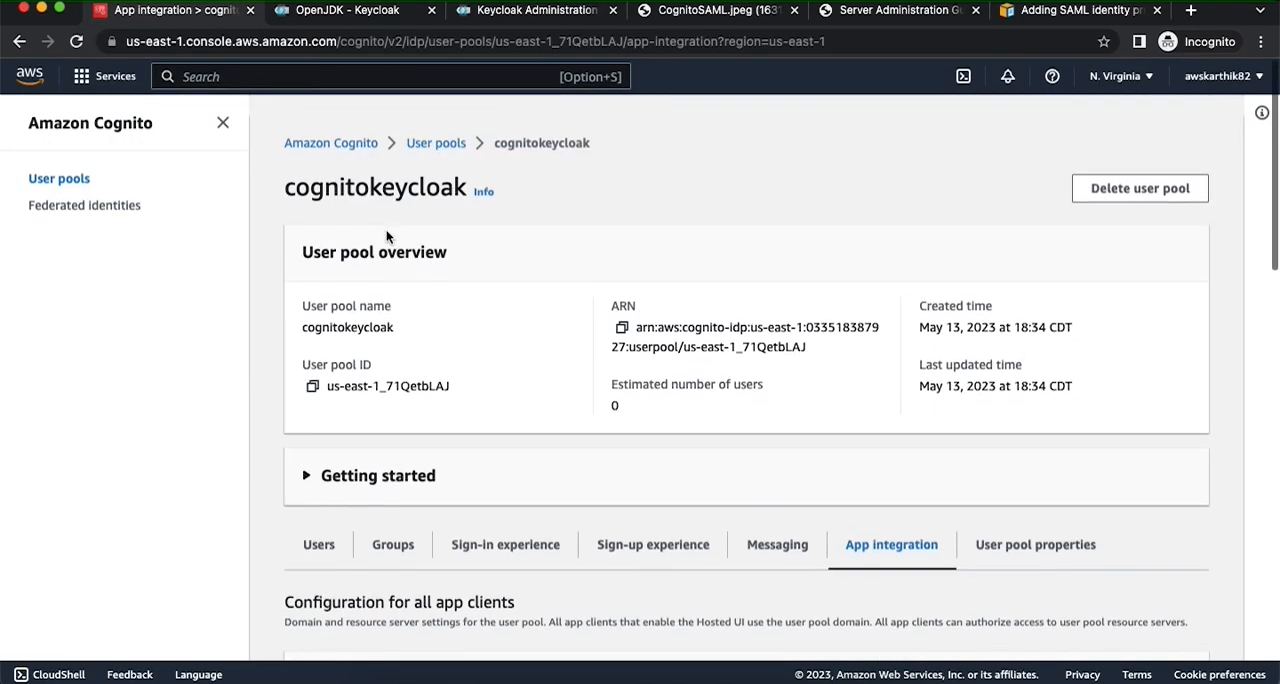
{"action": "left_click", "coordinate": [312, 368]}
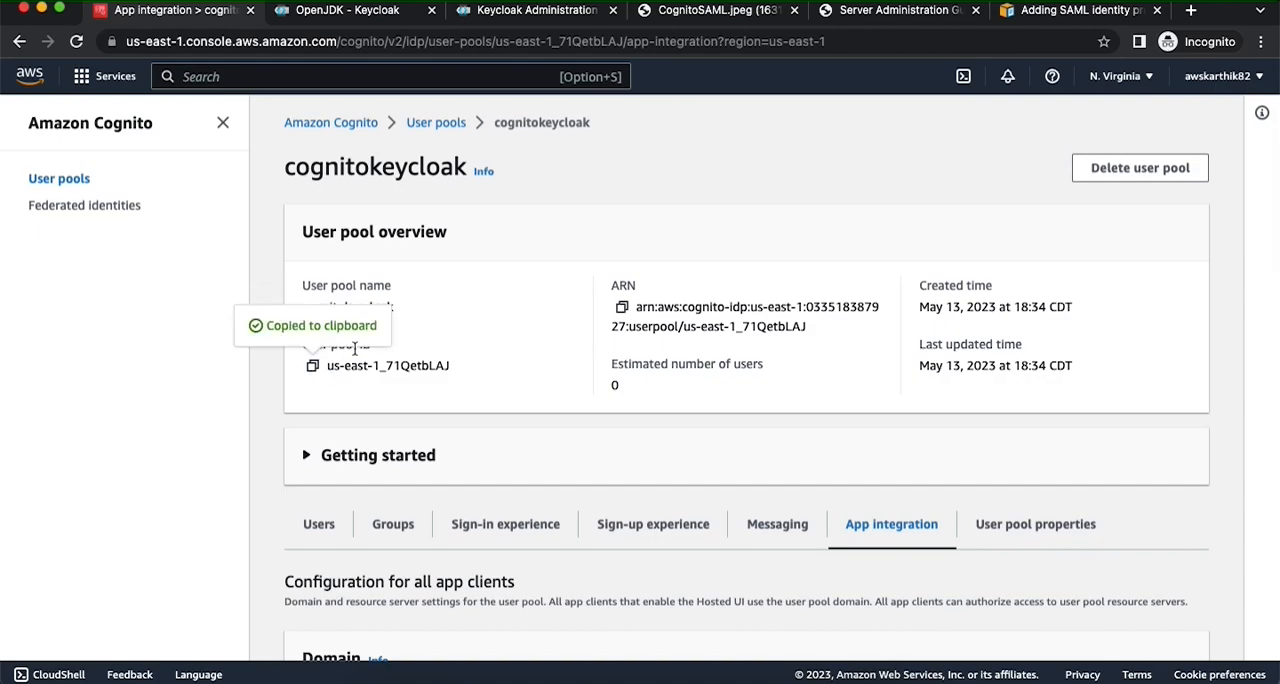
{"action": "left_click", "coordinate": [560, 18]}
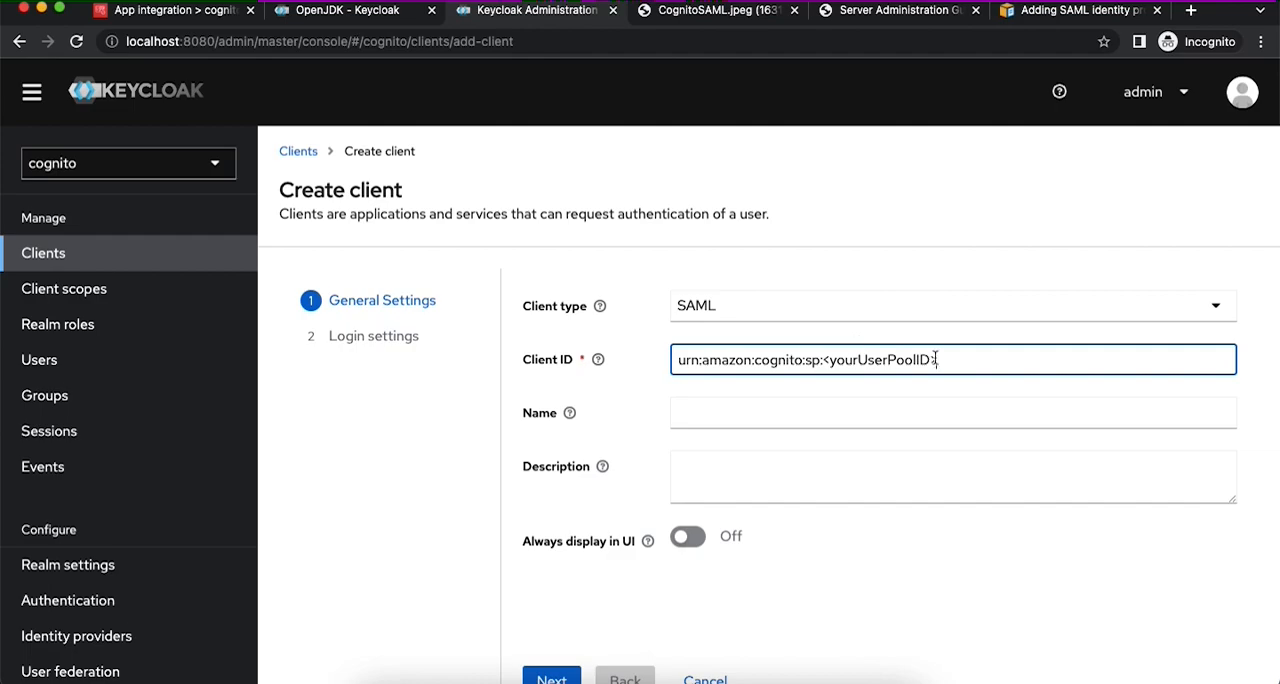
{"action": "left_click_drag", "start_coordinate": [823, 360], "coordinate": [975, 360]}
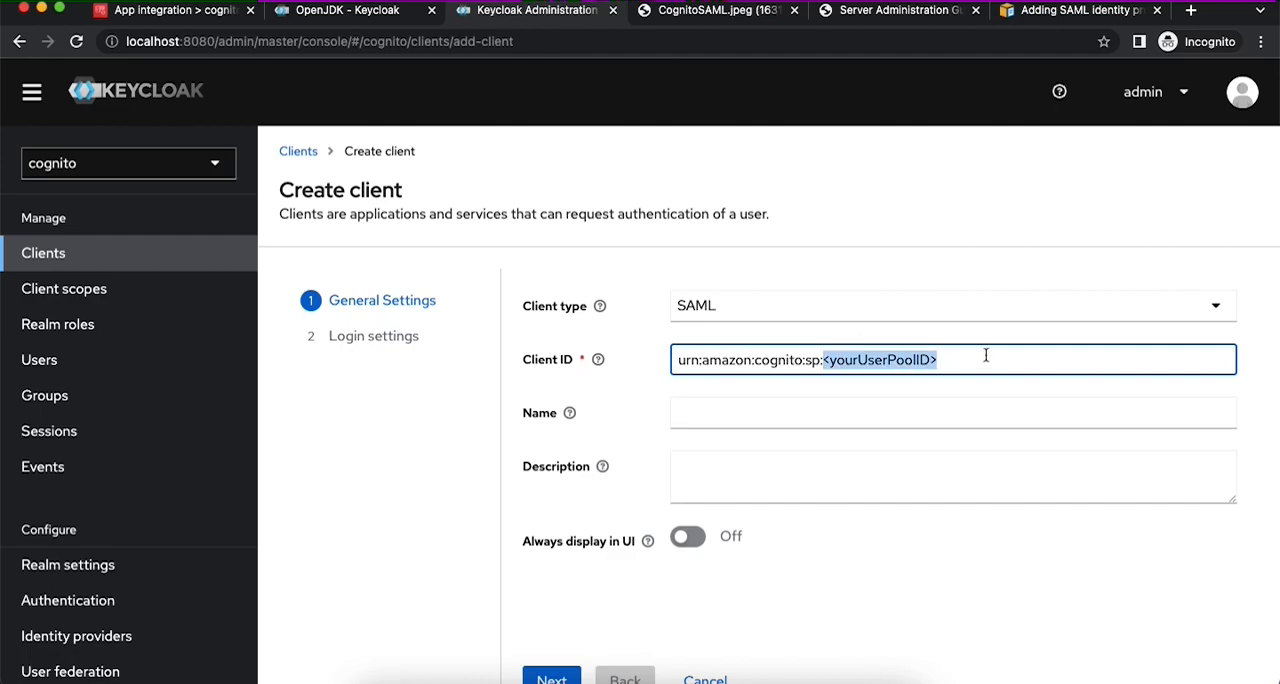
{"action": "key", "text": "super+v"}
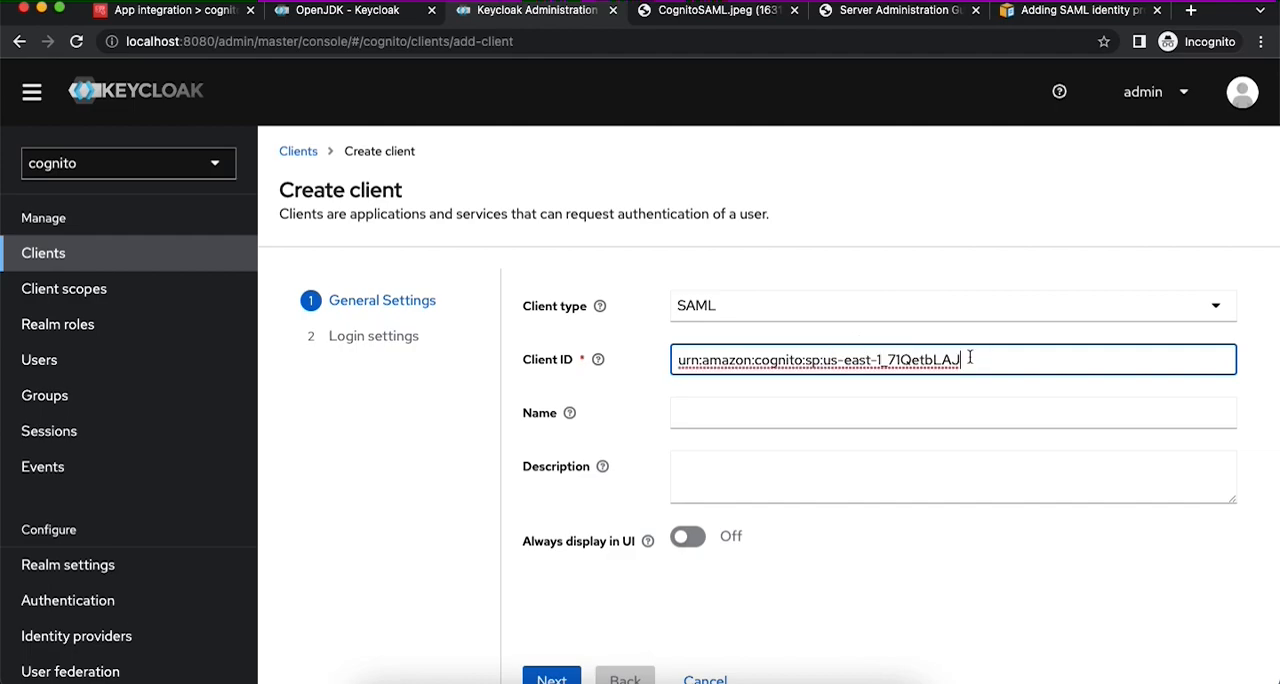
- Name the client CogntioSAMLClient and continue to its login settings
{"action": "left_click", "coordinate": [712, 412]}
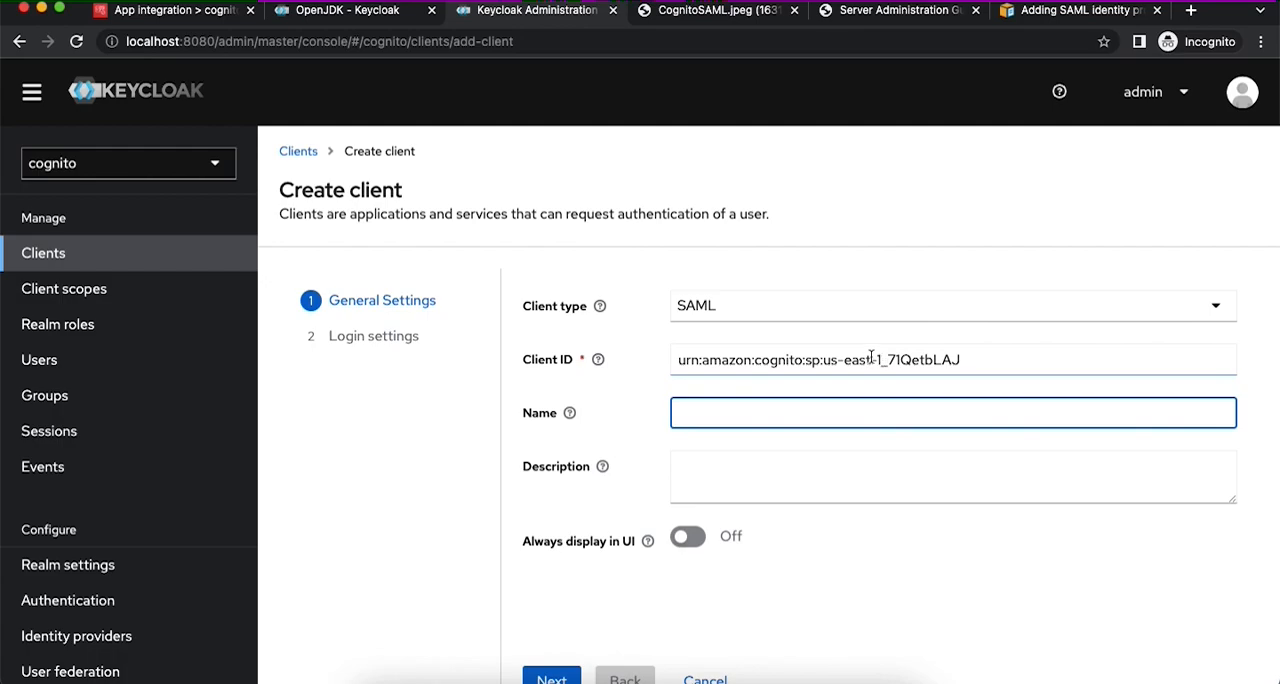
{"action": "type", "text": "CogntioSAMLClient"}
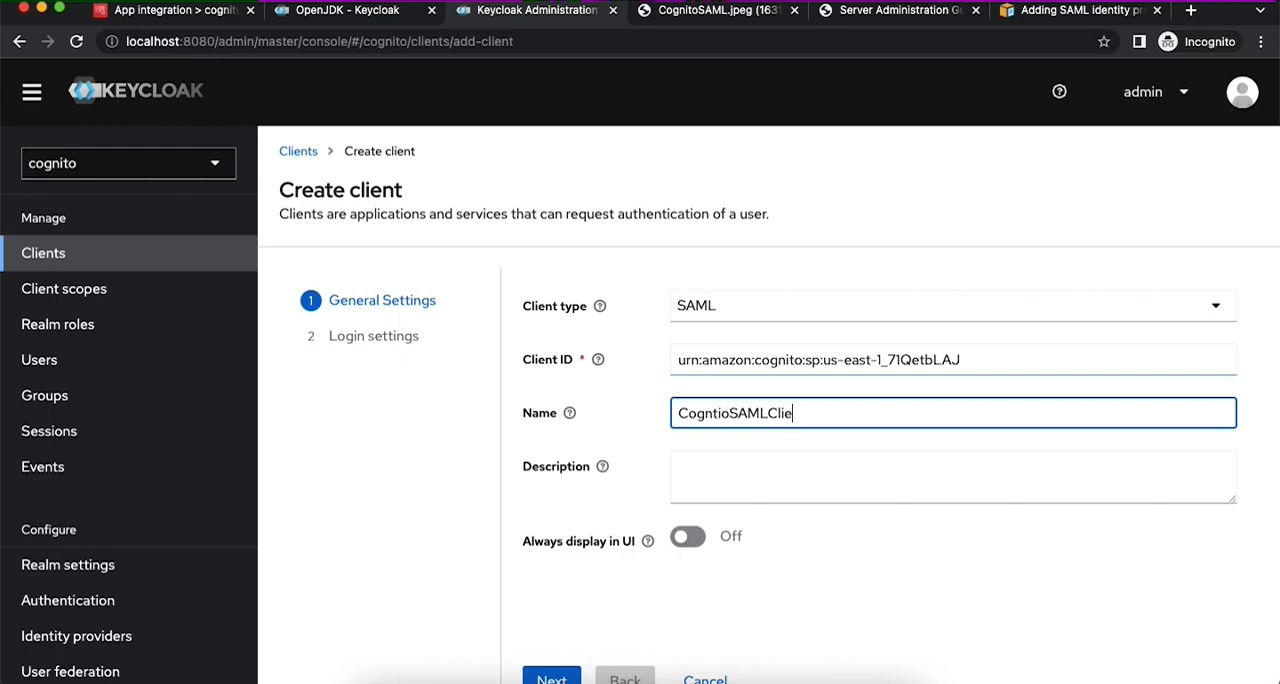
{"action": "scroll", "coordinate": [856, 376], "scroll_direction": "down", "scroll_amount": 1}
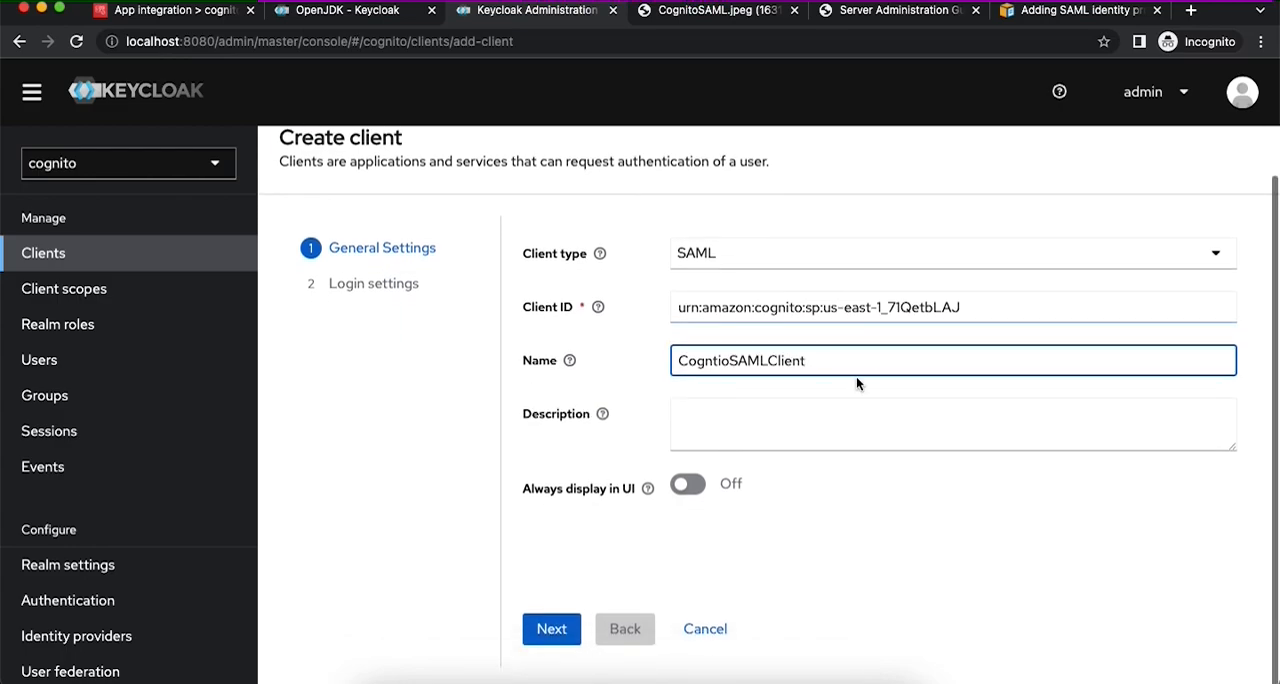
{"action": "left_click", "coordinate": [566, 630]}
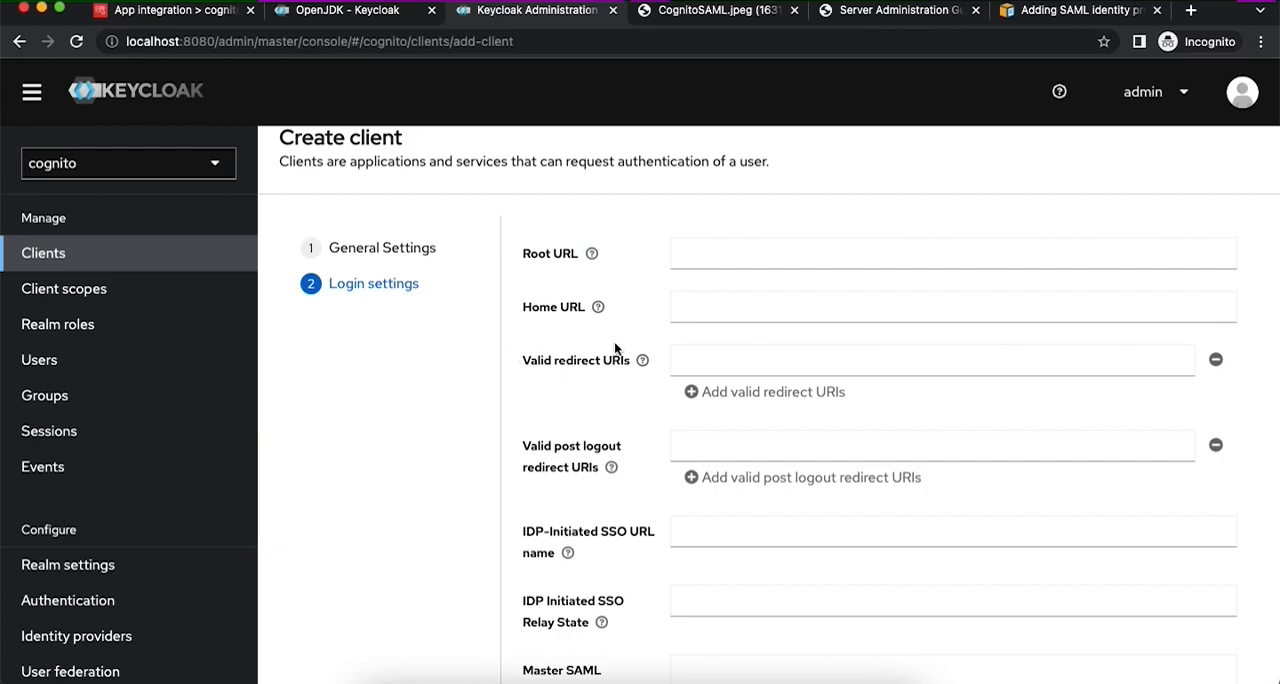
{"action": "left_click", "coordinate": [1043, 16]}
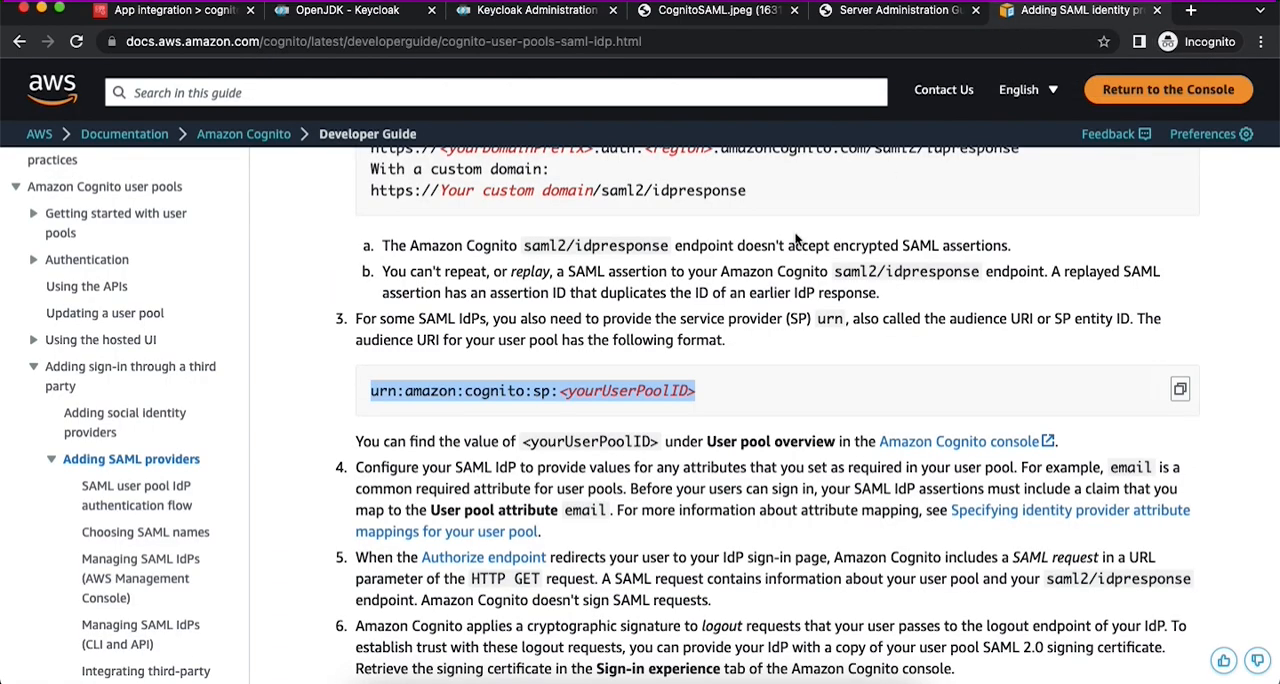
{"action": "scroll", "coordinate": [688, 308], "scroll_direction": "up", "scroll_amount": 5}
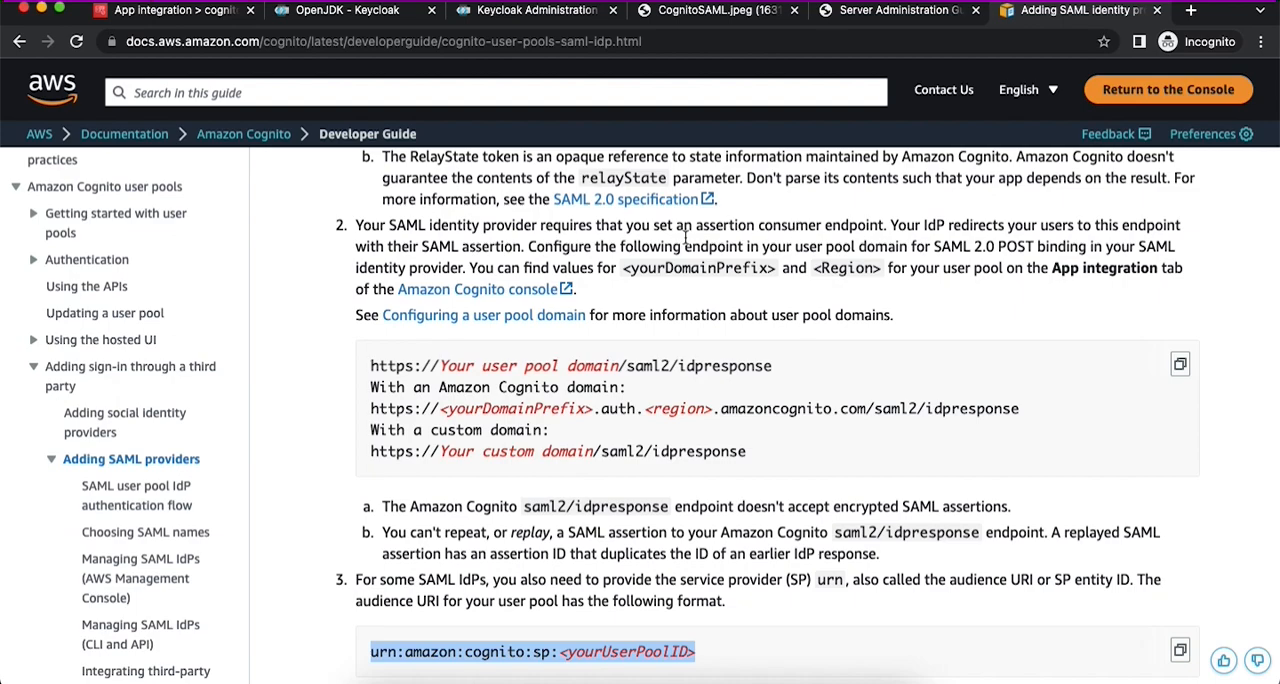
{"action": "left_click_drag", "start_coordinate": [371, 366], "coordinate": [815, 388]}
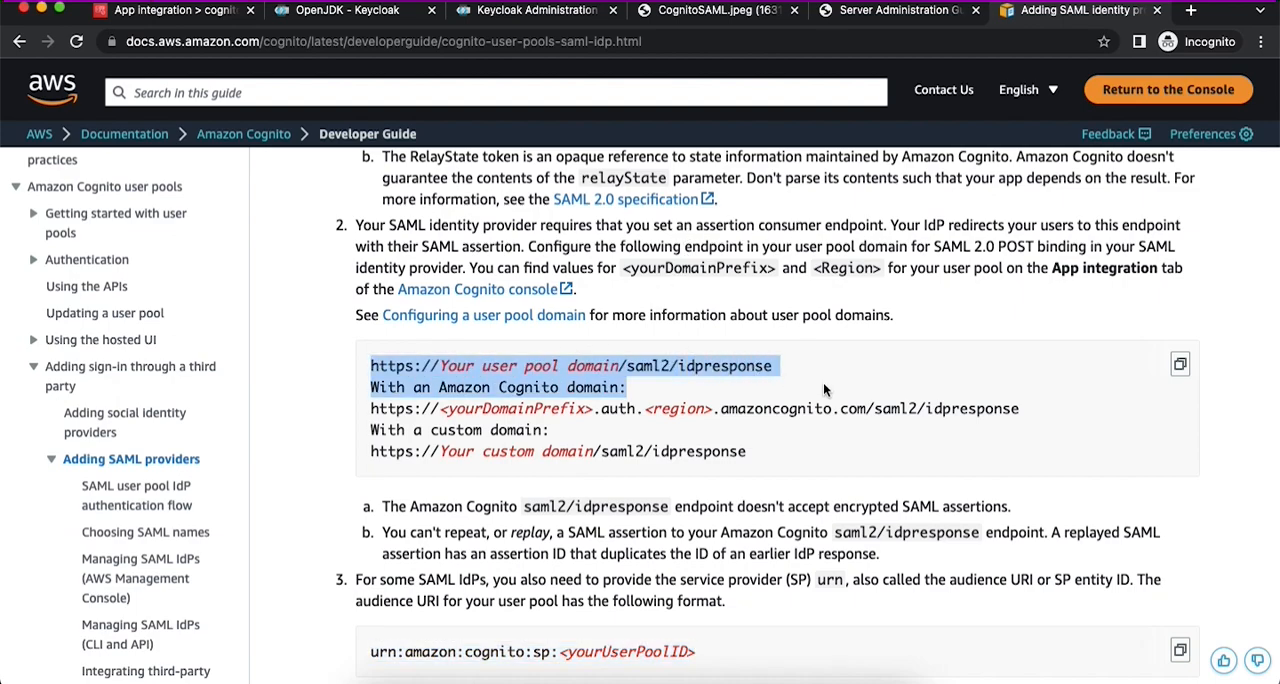
{"action": "left_click", "coordinate": [433, 362]}
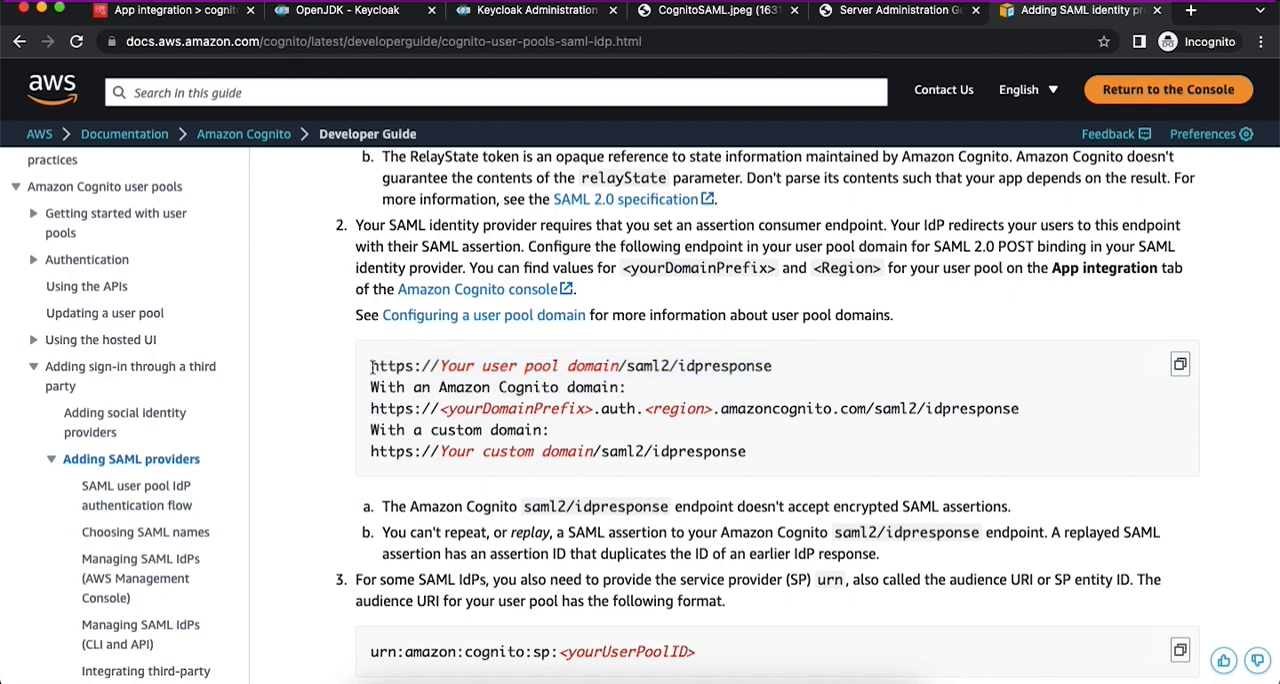
{"action": "left_click_drag", "start_coordinate": [371, 366], "coordinate": [777, 367]}
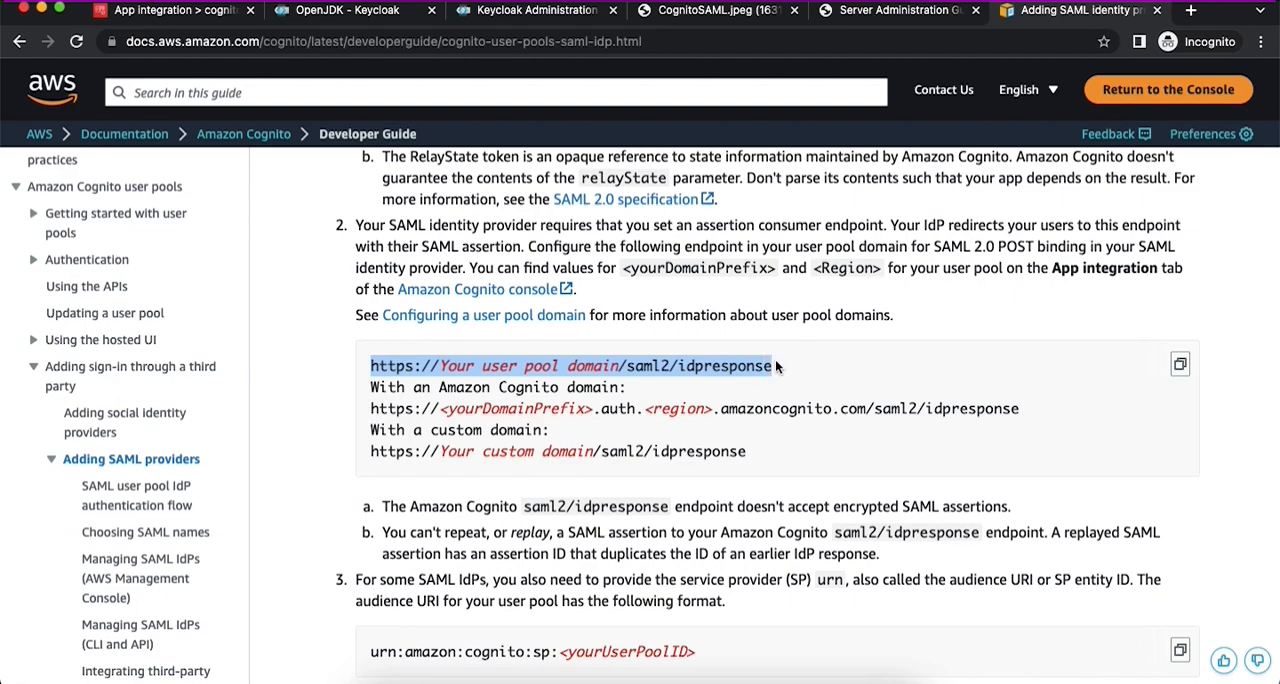
{"action": "left_click", "coordinate": [530, 10]}
{"action": "left_click", "coordinate": [692, 360]}
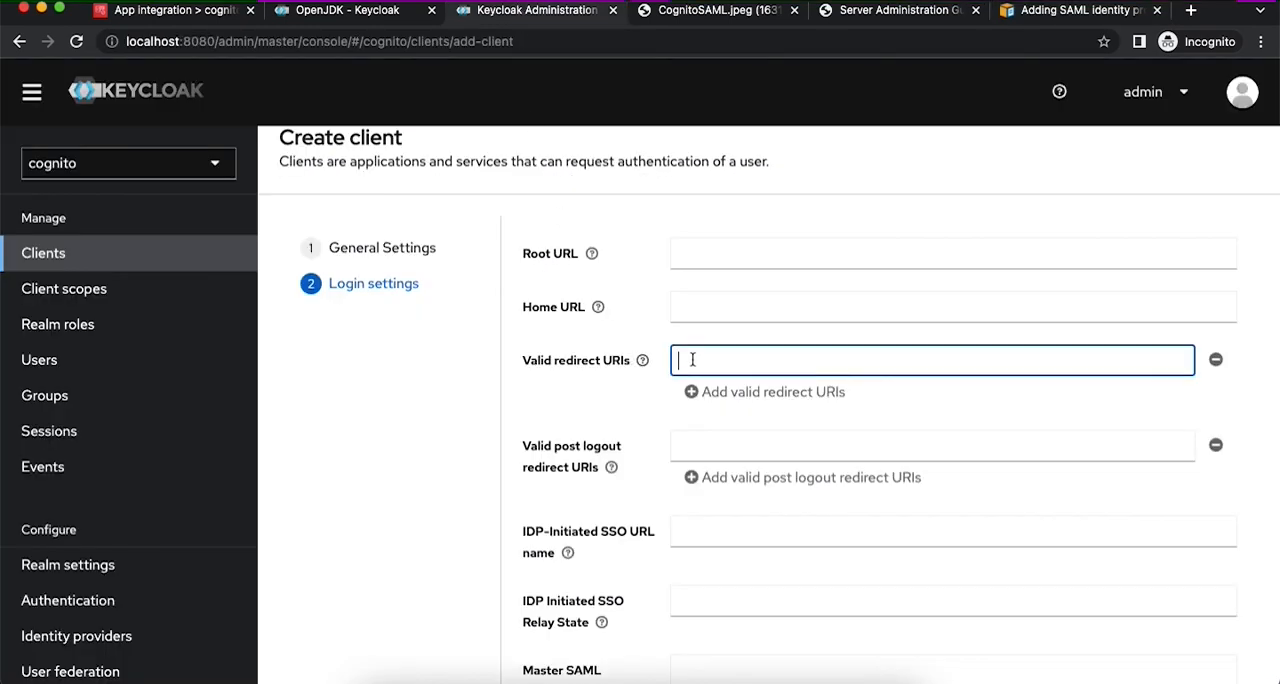
{"action": "key", "text": "super+v"}
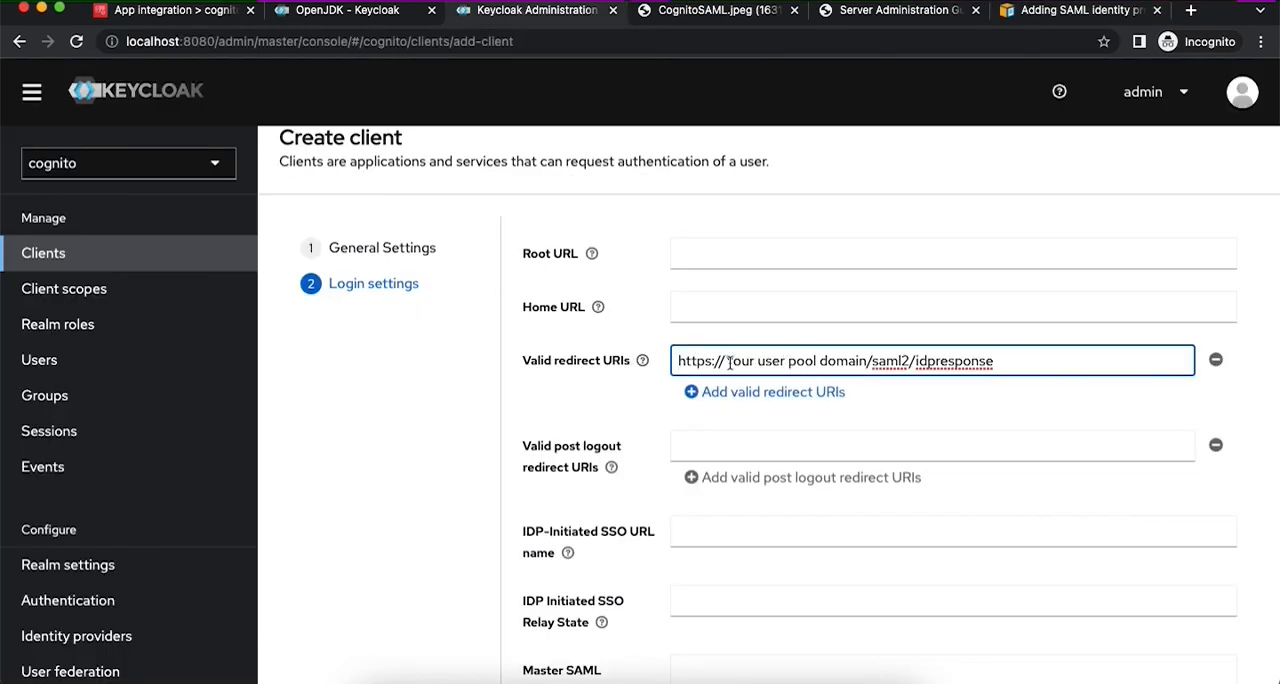
{"action": "left_click", "coordinate": [145, 14]}
{"action": "scroll", "coordinate": [407, 323], "scroll_direction": "down", "scroll_amount": 2}
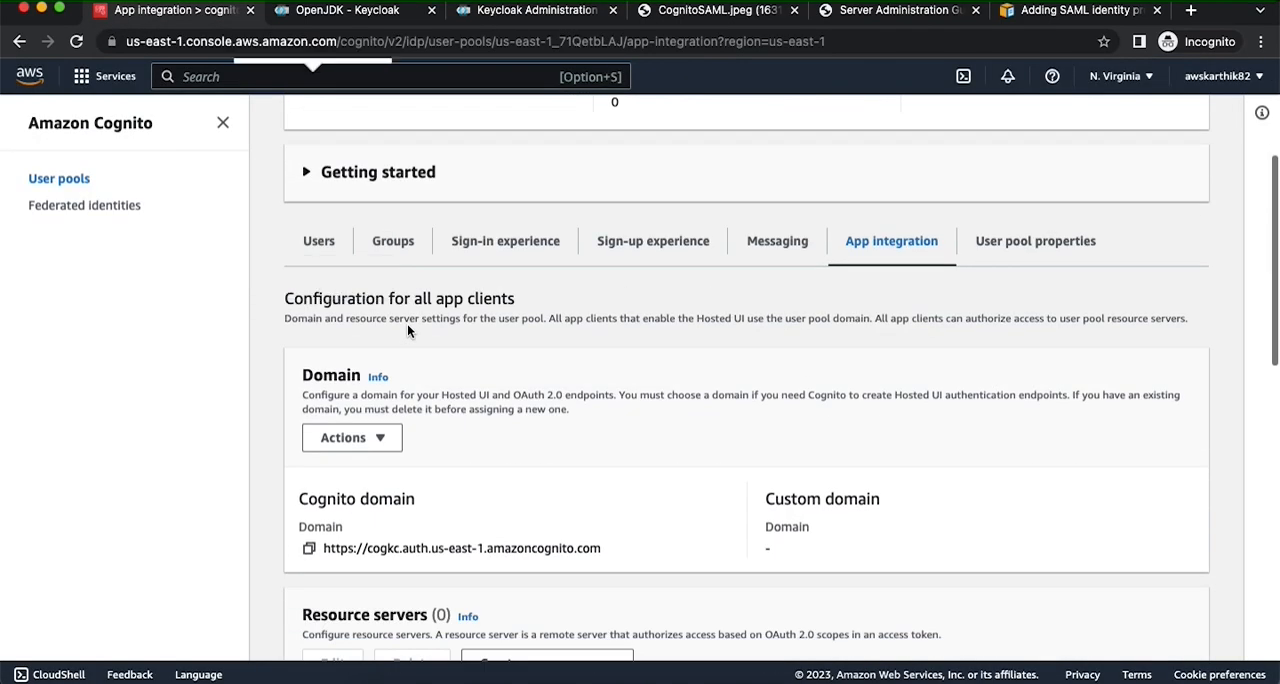
{"action": "scroll", "coordinate": [407, 323], "scroll_direction": "down", "scroll_amount": 2}
{"action": "scroll", "coordinate": [407, 324], "scroll_direction": "down", "scroll_amount": 1}
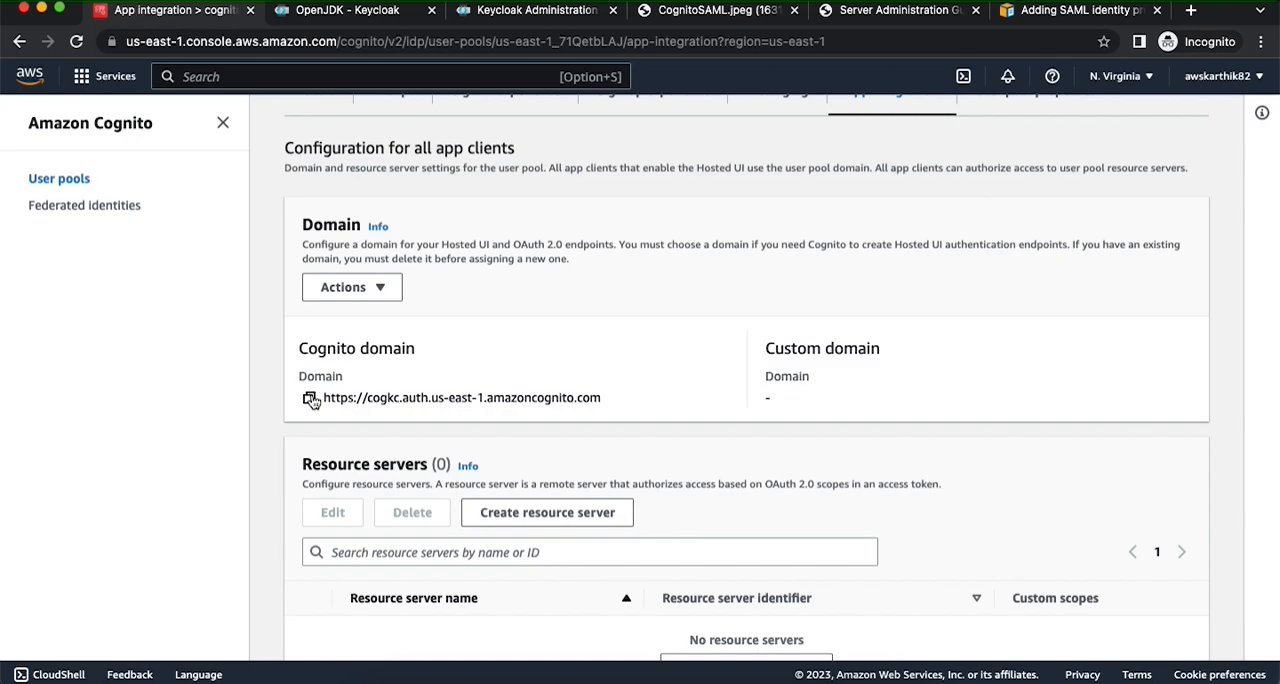
{"action": "left_click", "coordinate": [310, 398]}
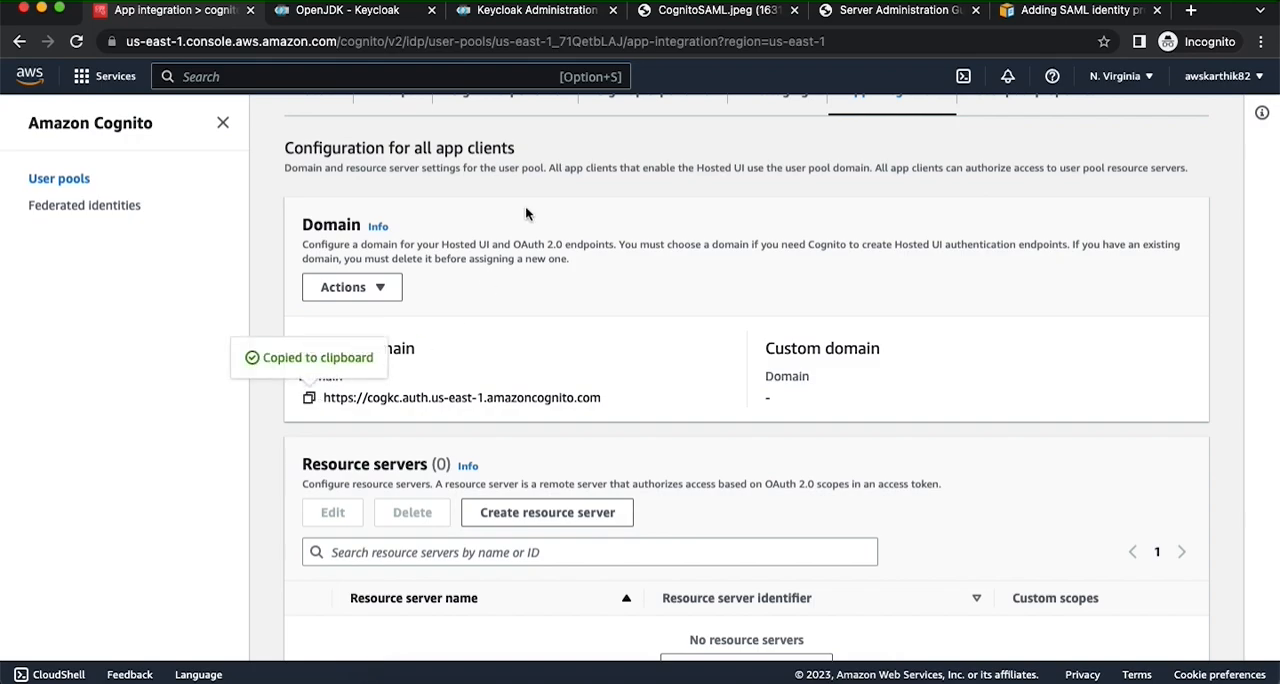
{"action": "left_click", "coordinate": [553, 18]}
{"action": "left_click_drag", "start_coordinate": [865, 362], "coordinate": [651, 372]}
{"action": "key", "text": "super+v"}
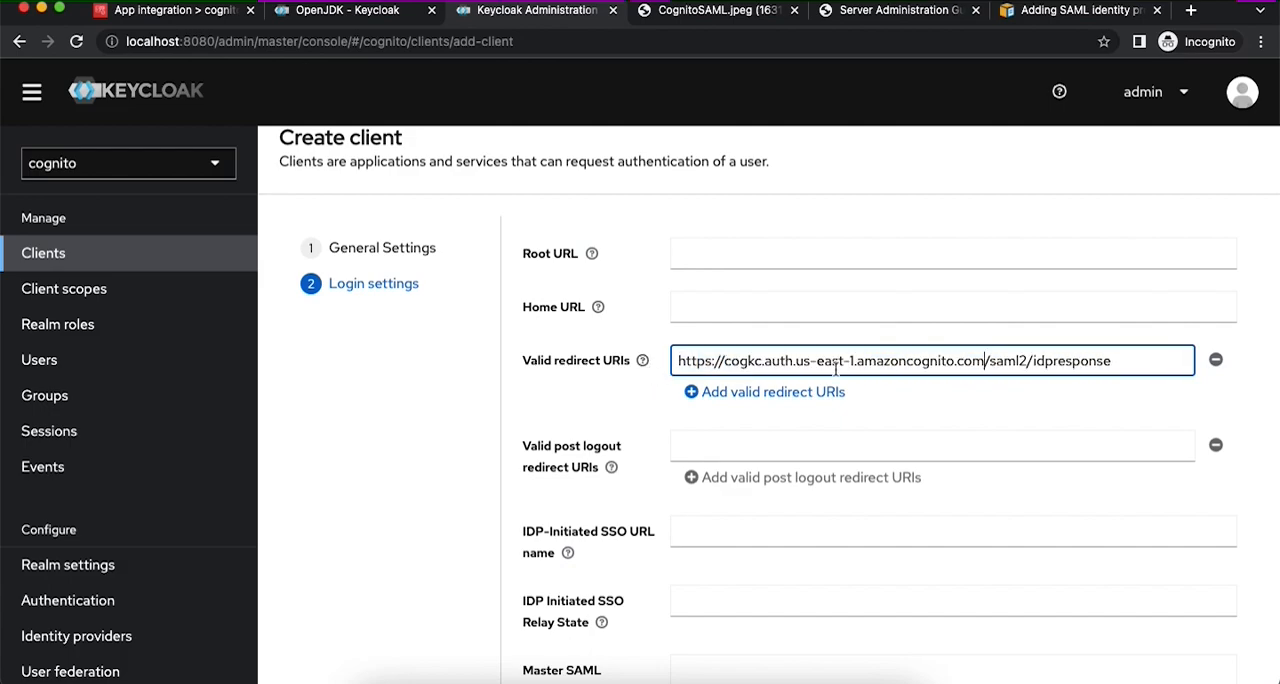
{"action": "scroll", "coordinate": [878, 366], "scroll_direction": "down", "scroll_amount": 2}
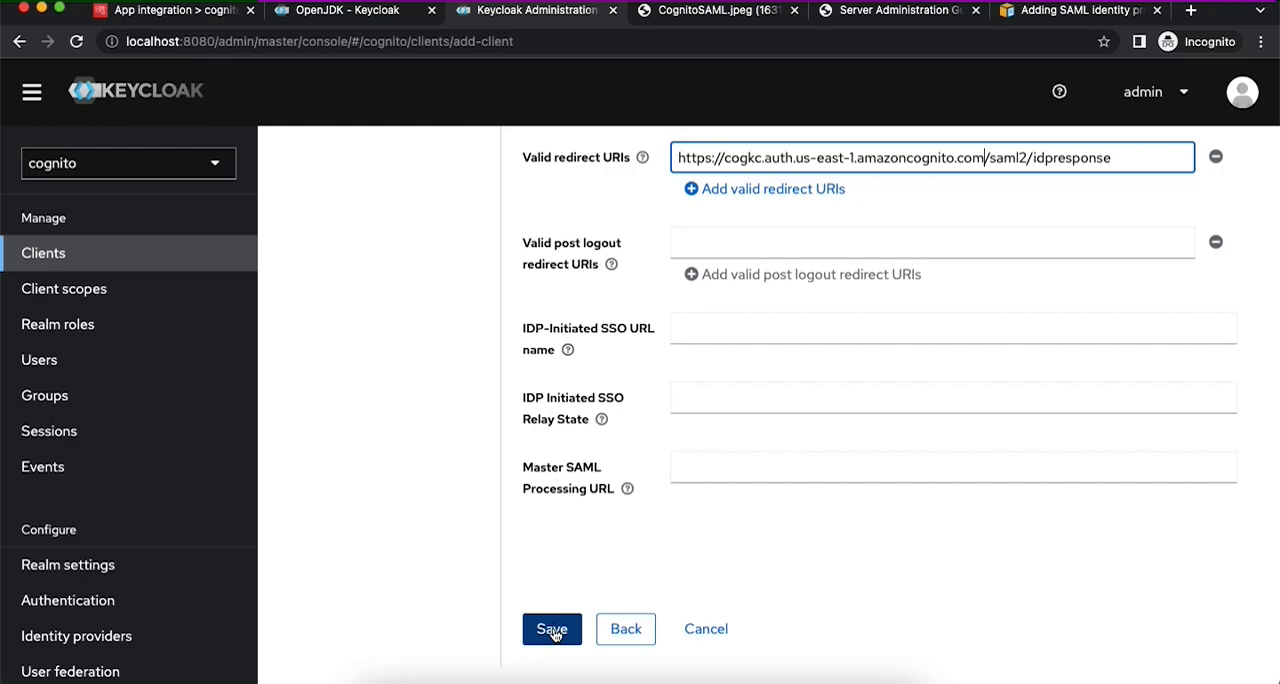
{"action": "left_click", "coordinate": [553, 630]}
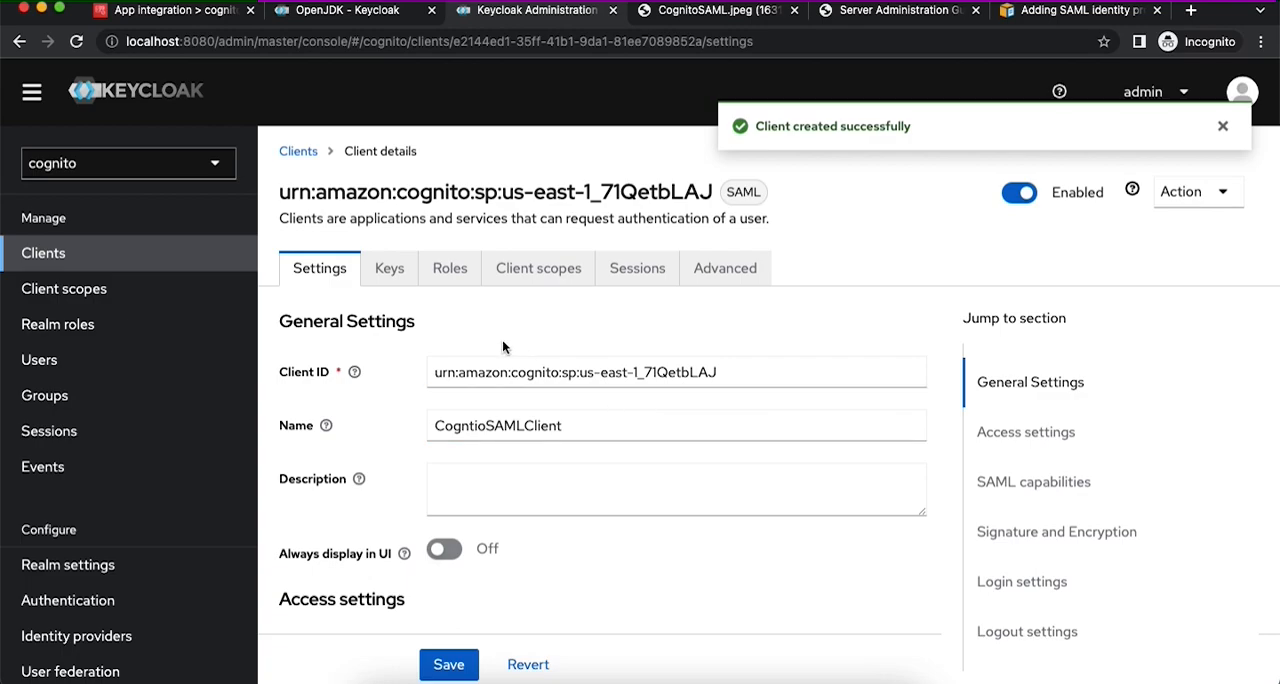
- Disable Client signature required in the new client's signing keys configuration
{"action": "left_click", "coordinate": [390, 271]}
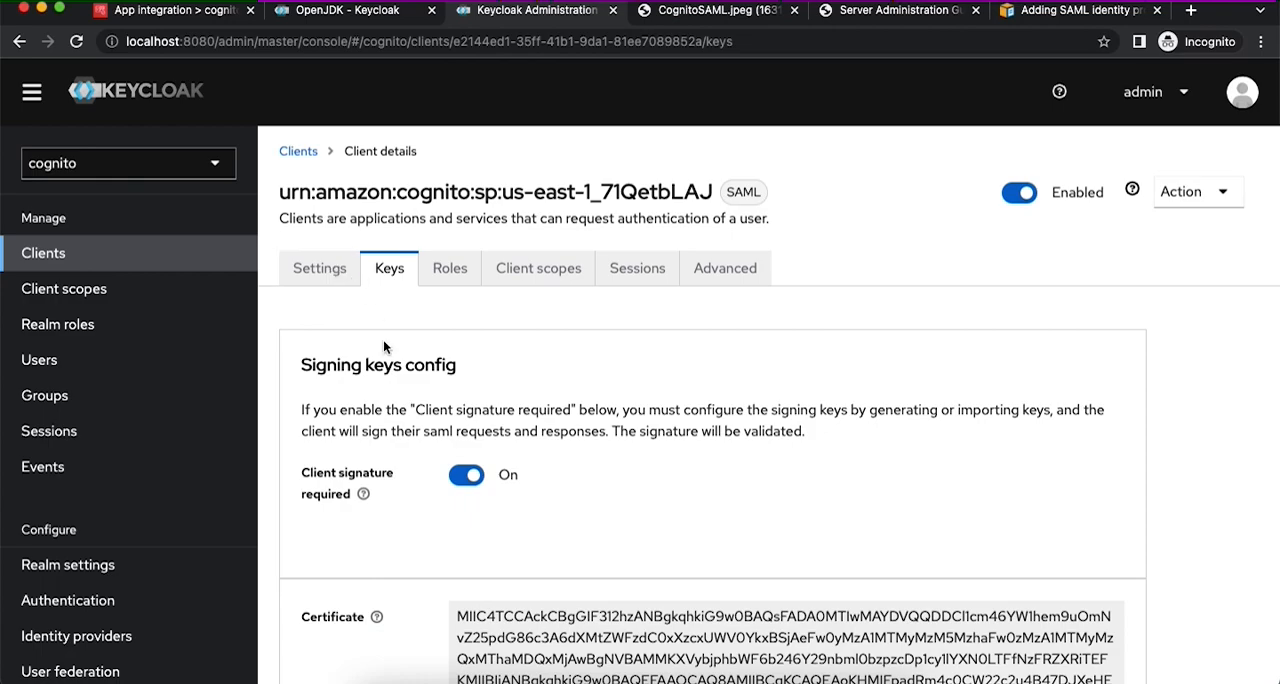
{"action": "scroll", "coordinate": [383, 339], "scroll_direction": "down", "scroll_amount": 3}
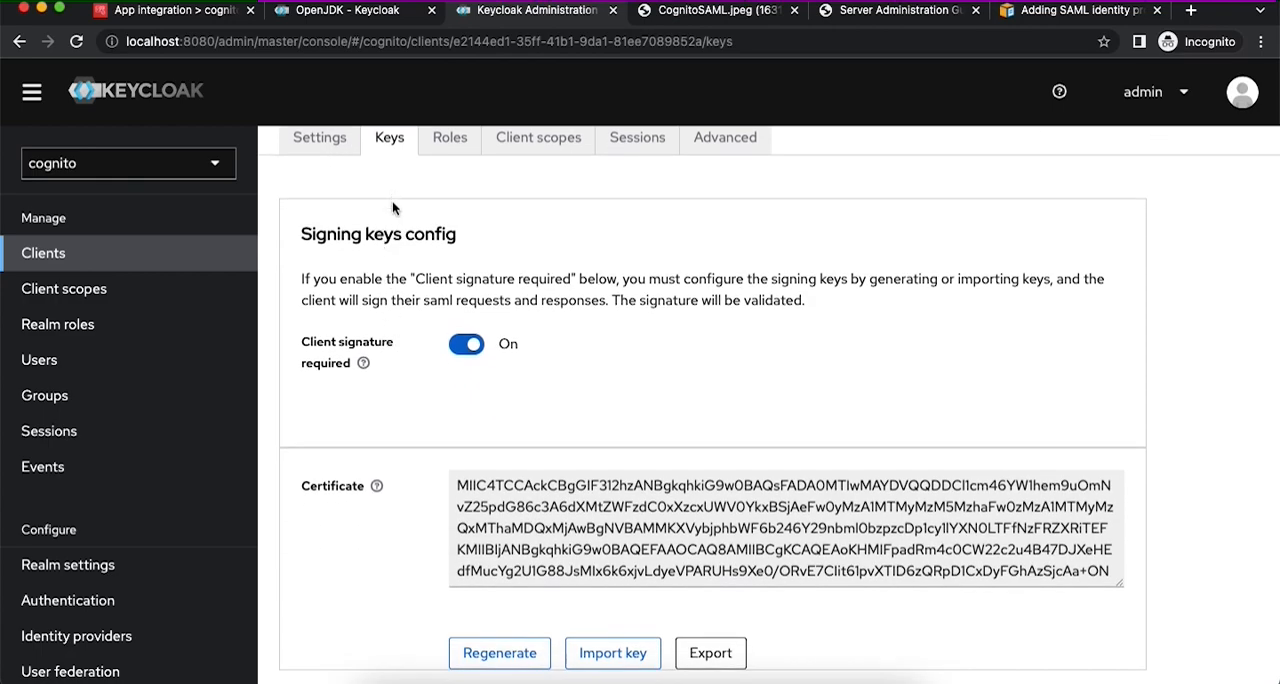
{"action": "left_click", "coordinate": [463, 346]}
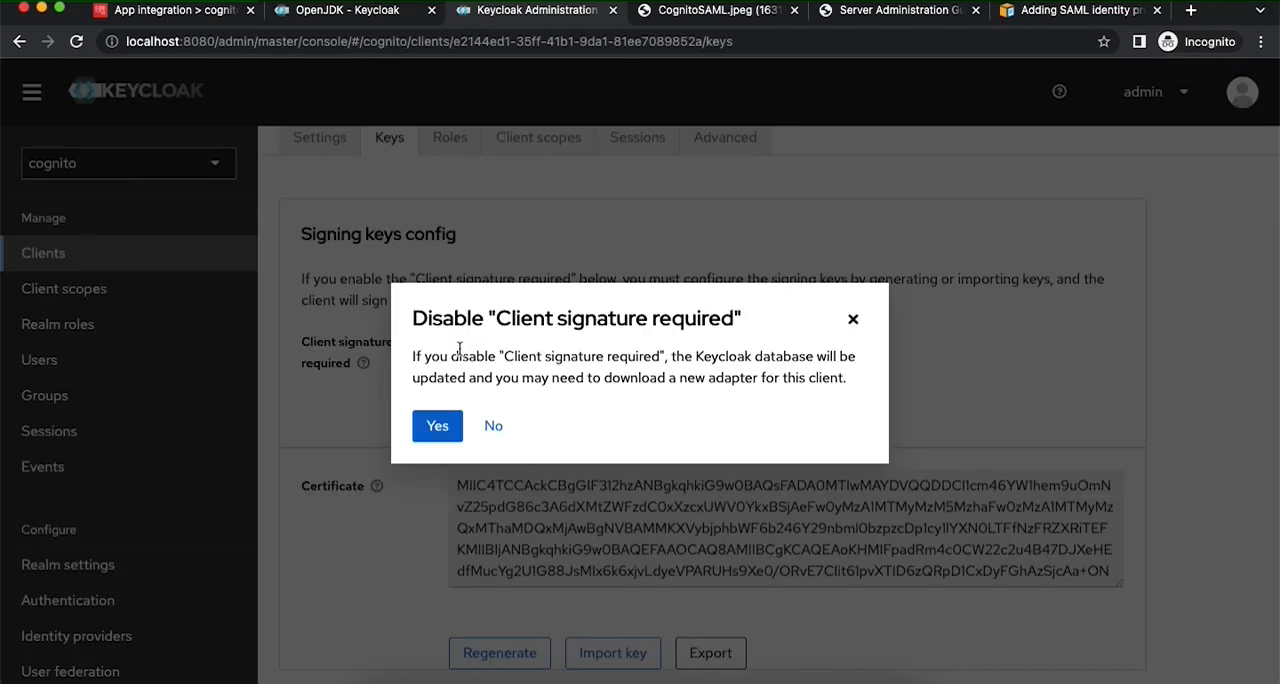
{"action": "left_click", "coordinate": [447, 428]}
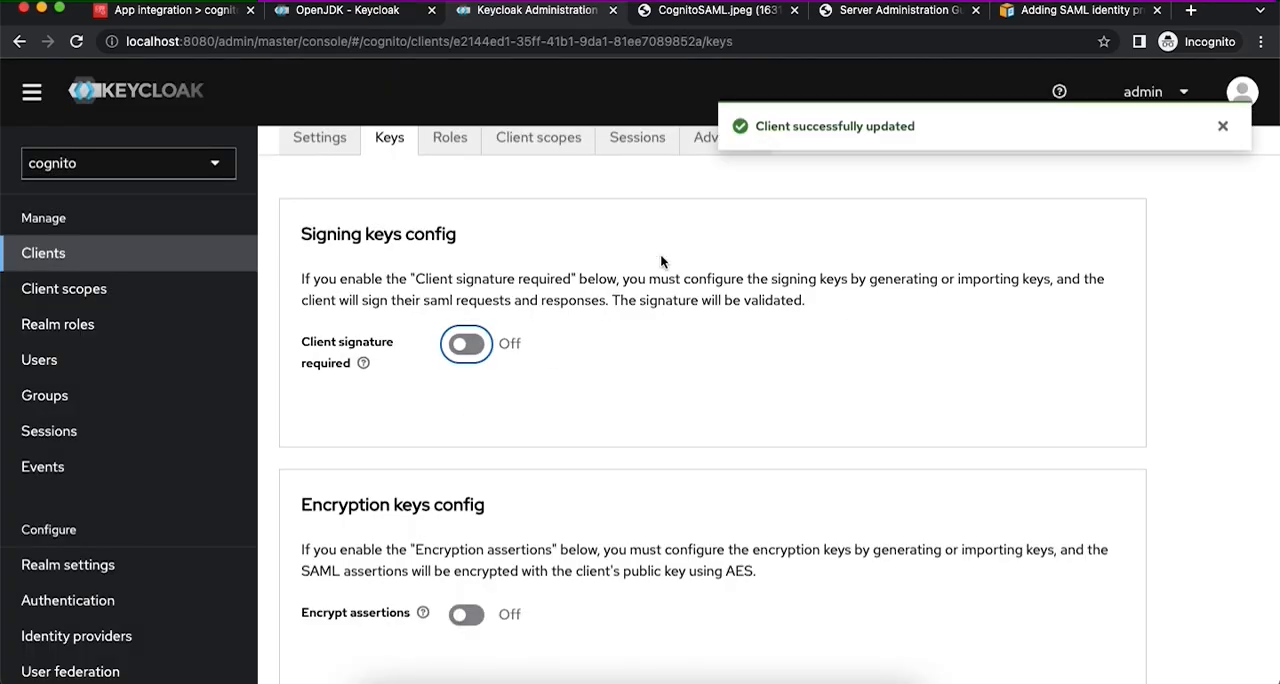
- Create a client scope in the cognito realm named CognitoSAMLAttributes with the SAML protocol and save it
{"action": "scroll", "coordinate": [540, 320], "scroll_direction": "up", "scroll_amount": 3}
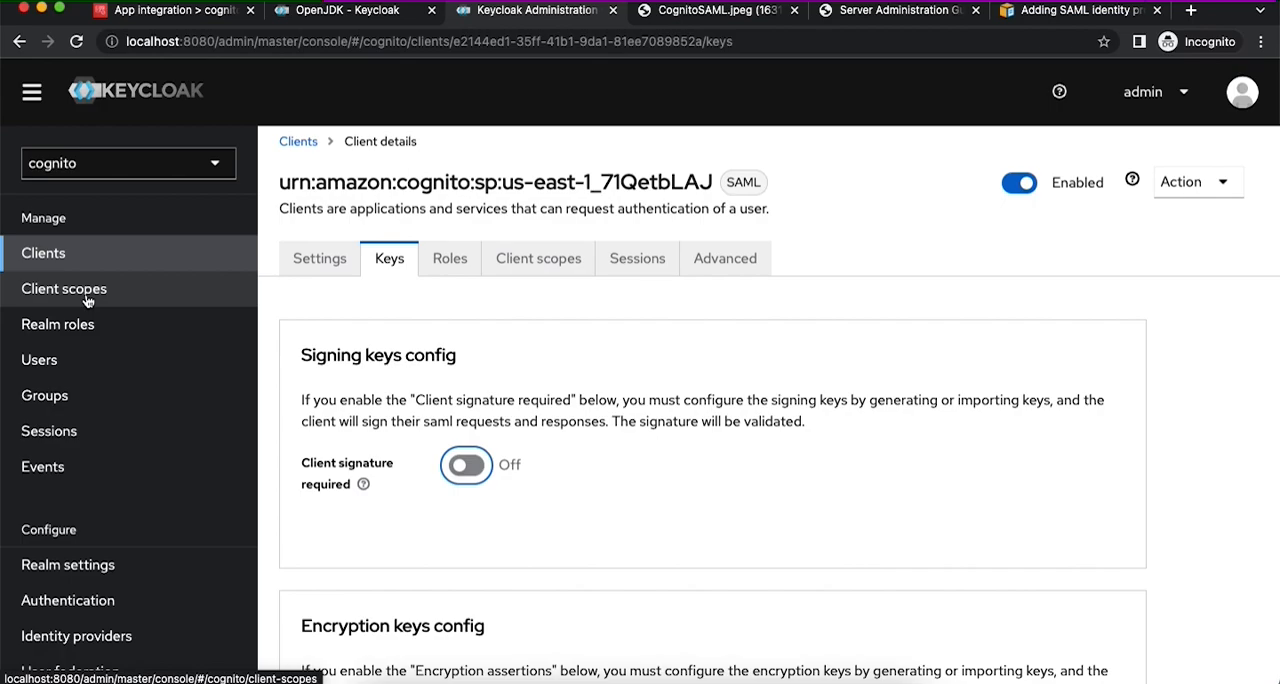
{"action": "left_click", "coordinate": [87, 297]}
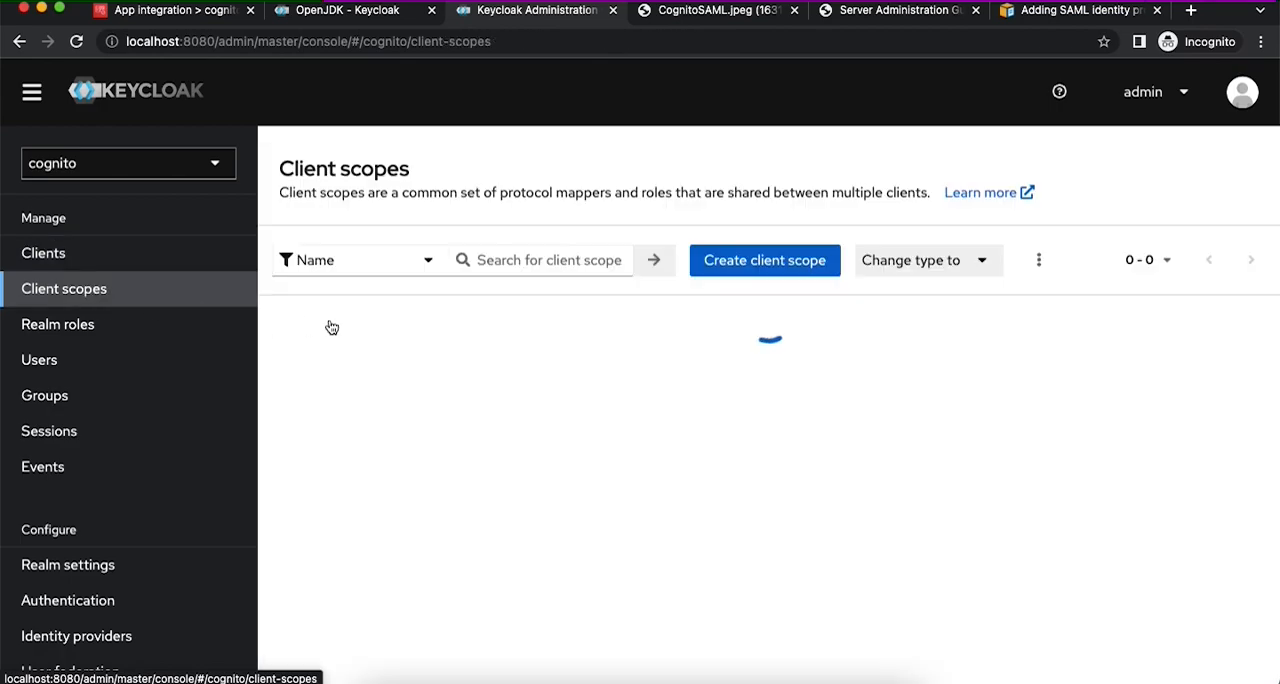
{"action": "scroll", "coordinate": [727, 281], "scroll_direction": "down", "scroll_amount": 4}
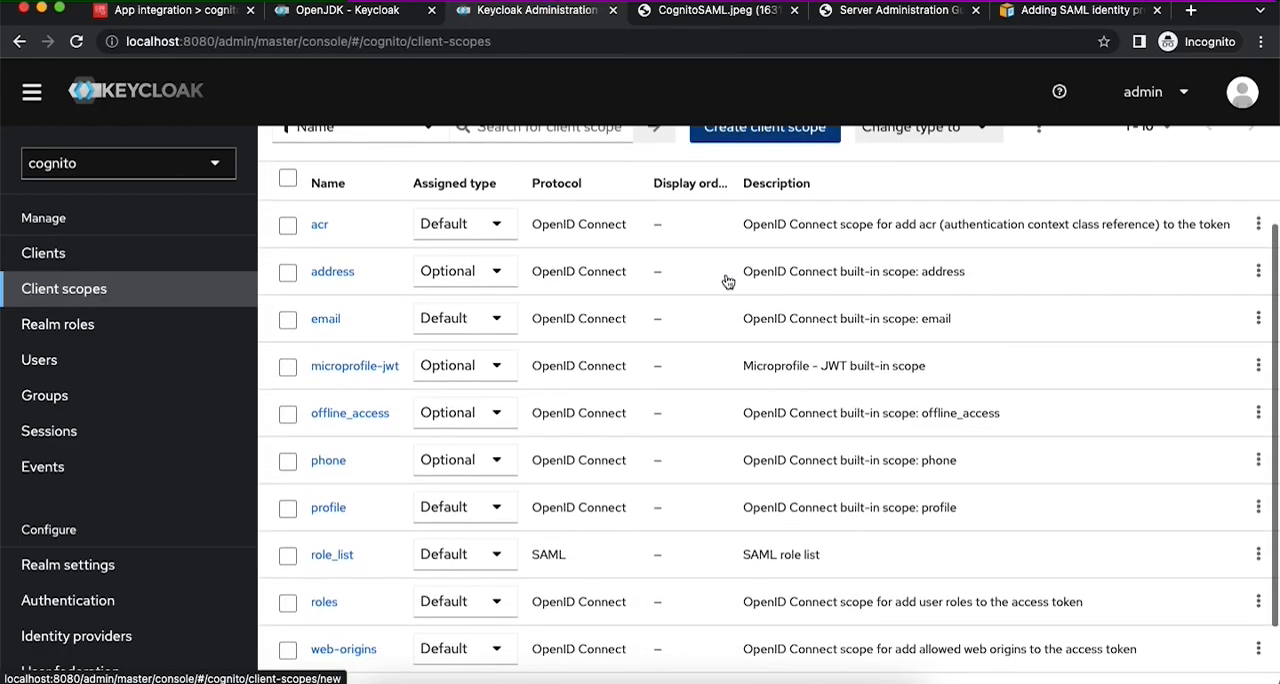
{"action": "scroll", "coordinate": [727, 278], "scroll_direction": "up", "scroll_amount": 4}
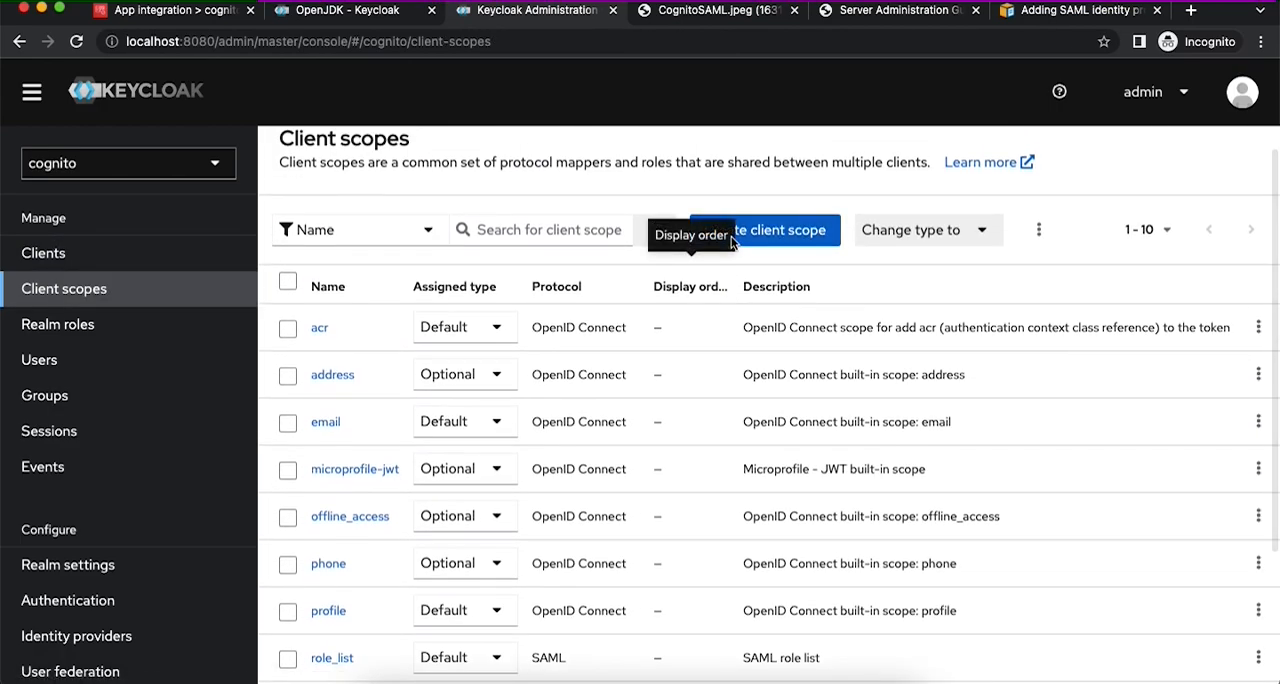
{"action": "left_click", "coordinate": [758, 234]}
{"action": "left_click", "coordinate": [488, 266]}
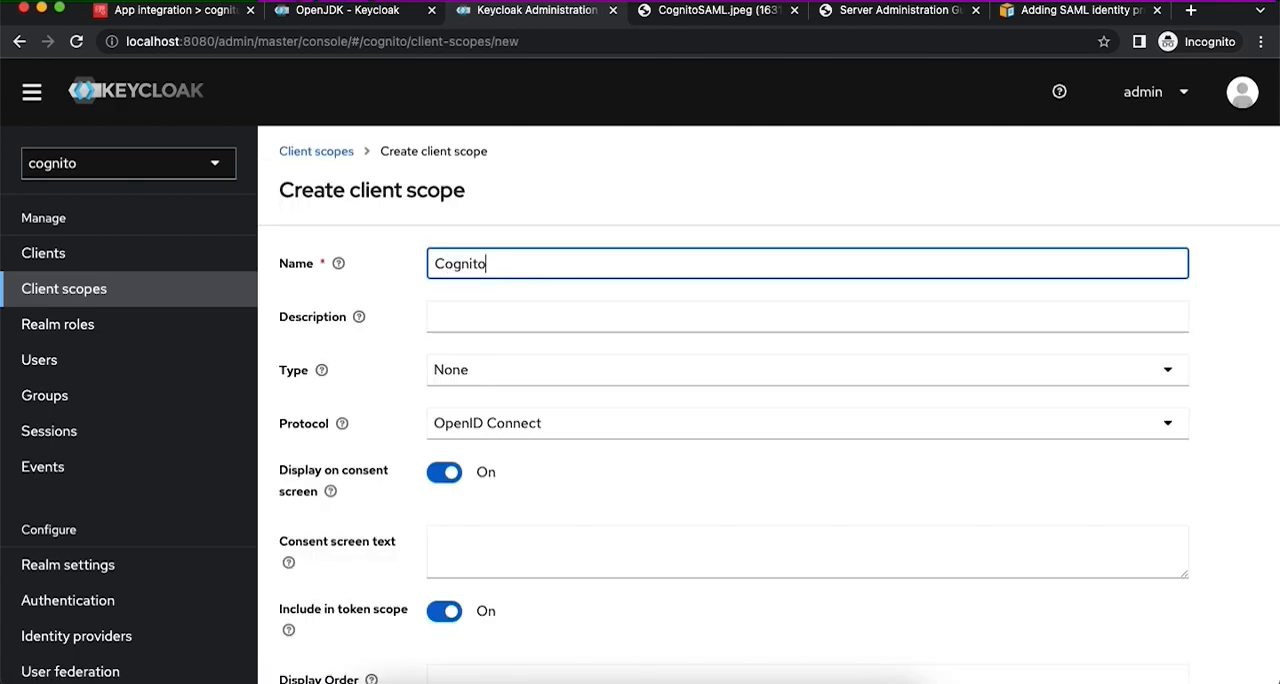
{"action": "type", "text": "CognitoSAMLAttributes"}
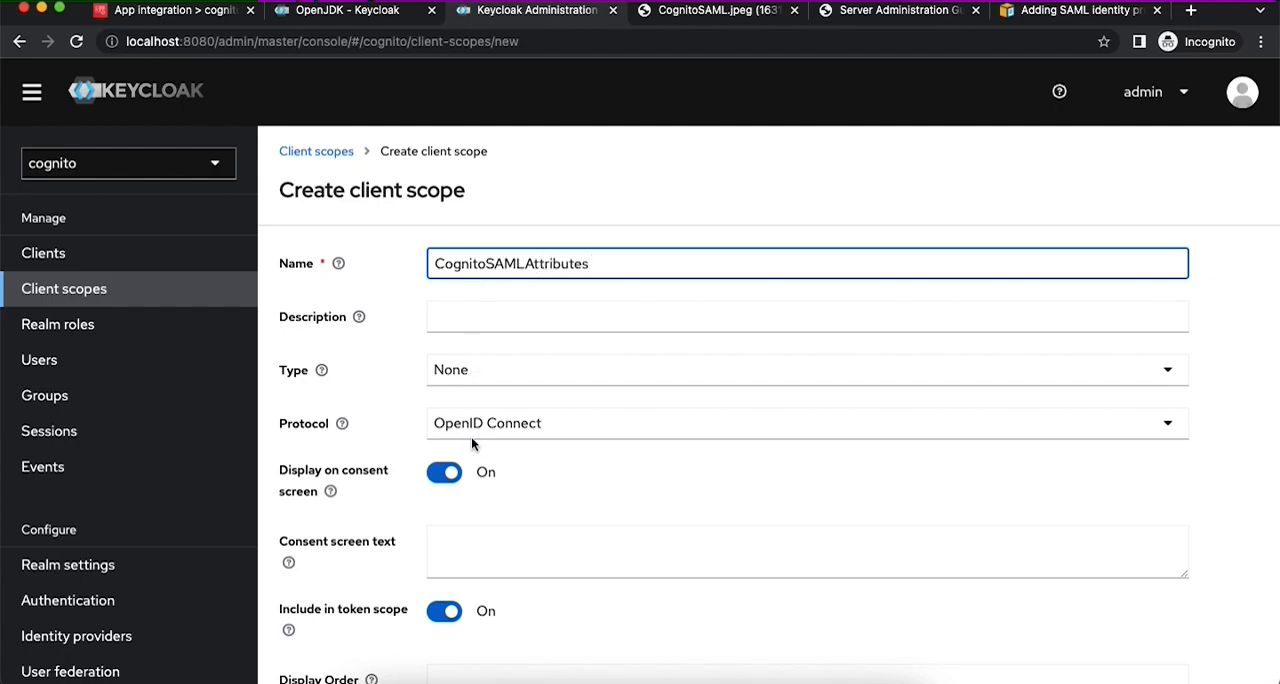
{"action": "left_click", "coordinate": [472, 436]}
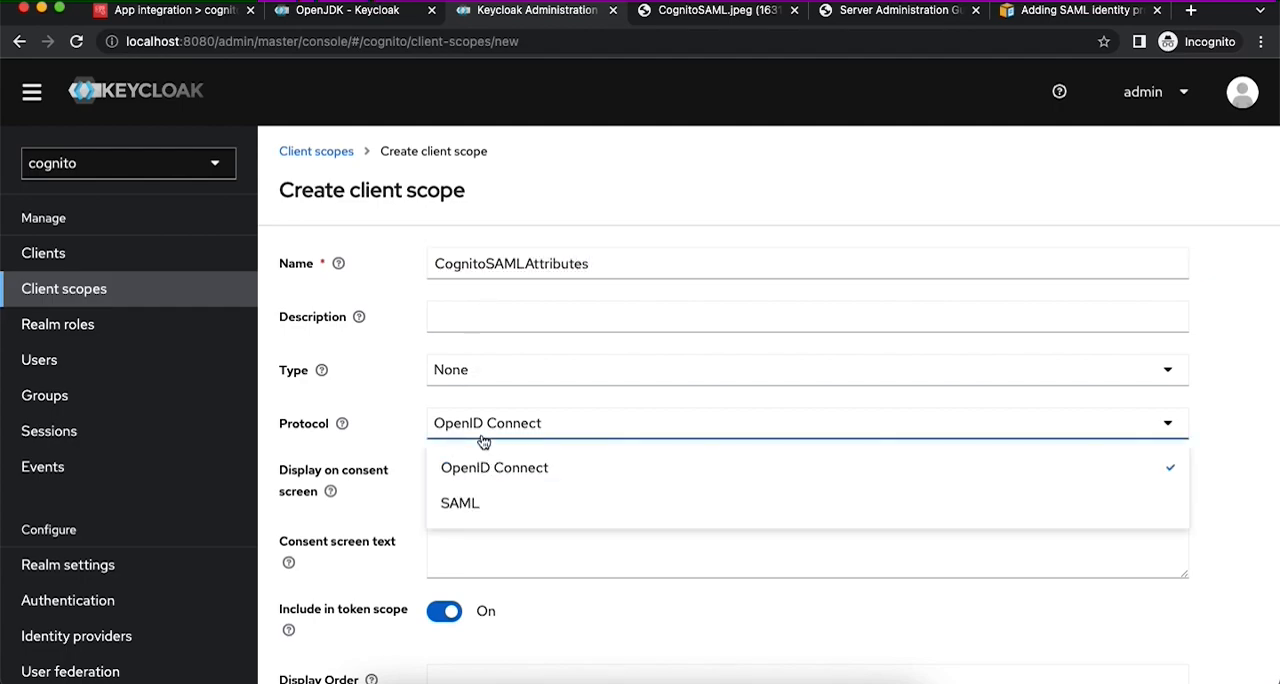
{"action": "left_click", "coordinate": [485, 507]}
{"action": "scroll", "coordinate": [576, 513], "scroll_direction": "down", "scroll_amount": 3}
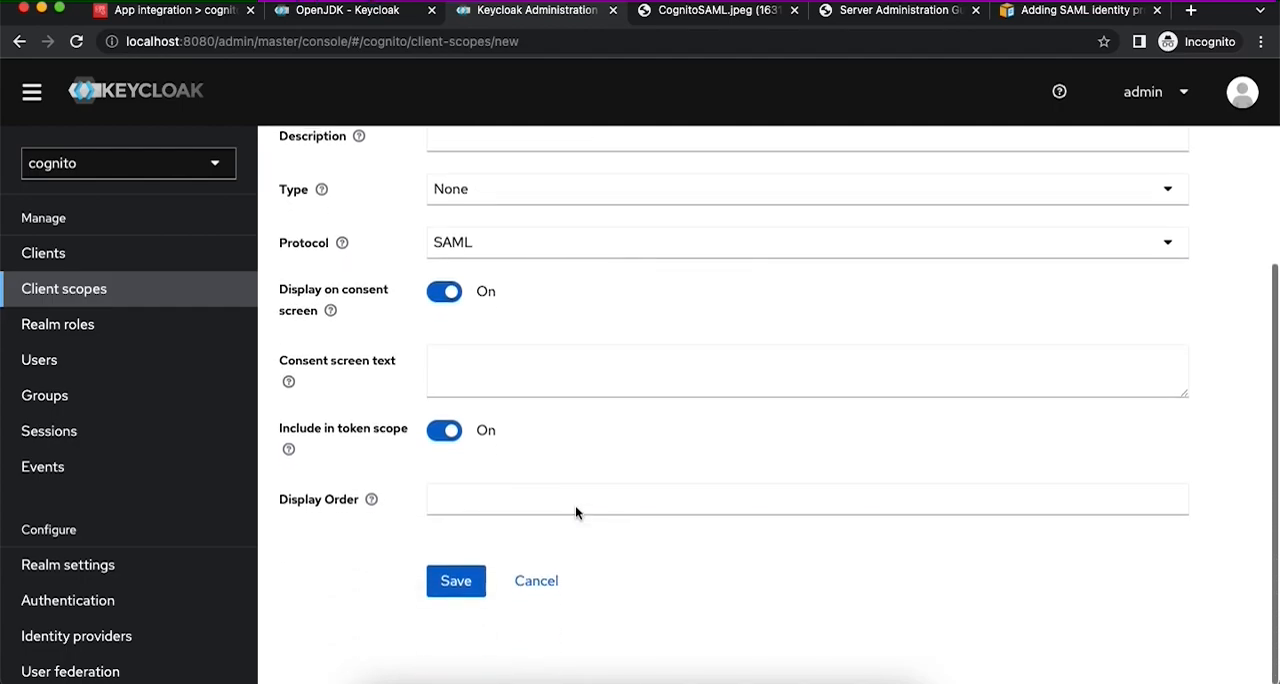
{"action": "left_click", "coordinate": [456, 579]}
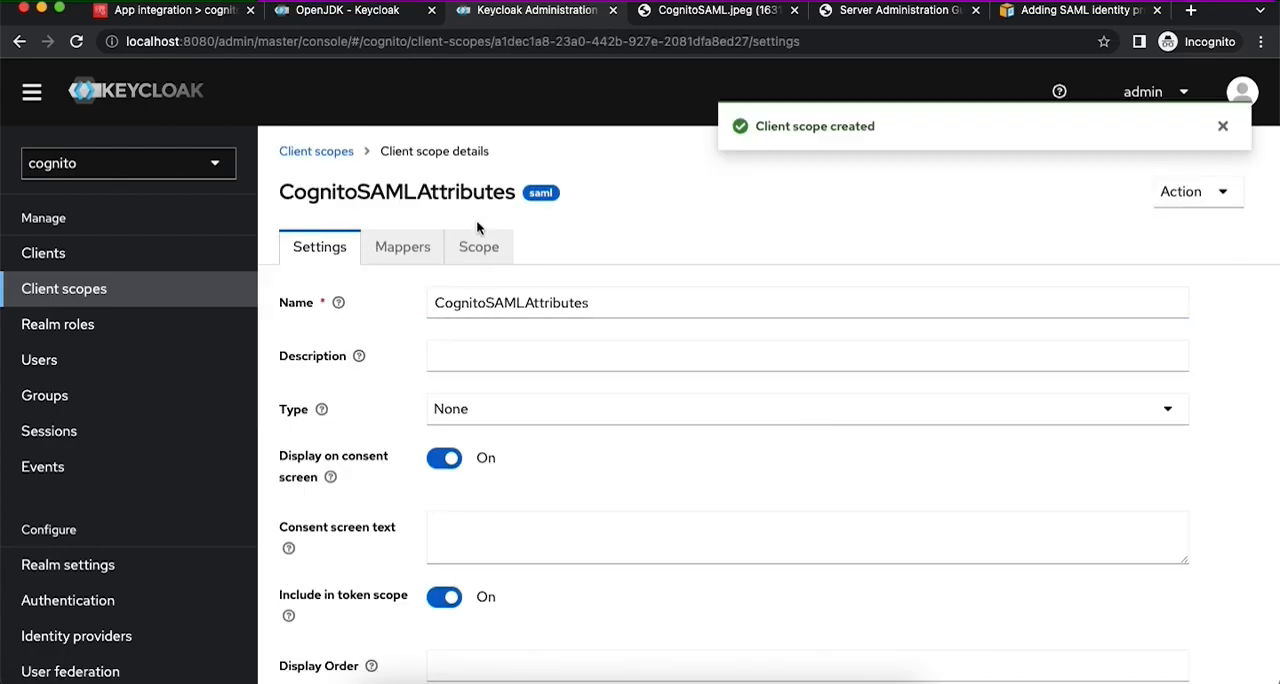
- Add the predefined mappers X500 email, X500 givenName and X500 surname to the CognitoSAMLAttributes scope
{"action": "left_click", "coordinate": [403, 258]}
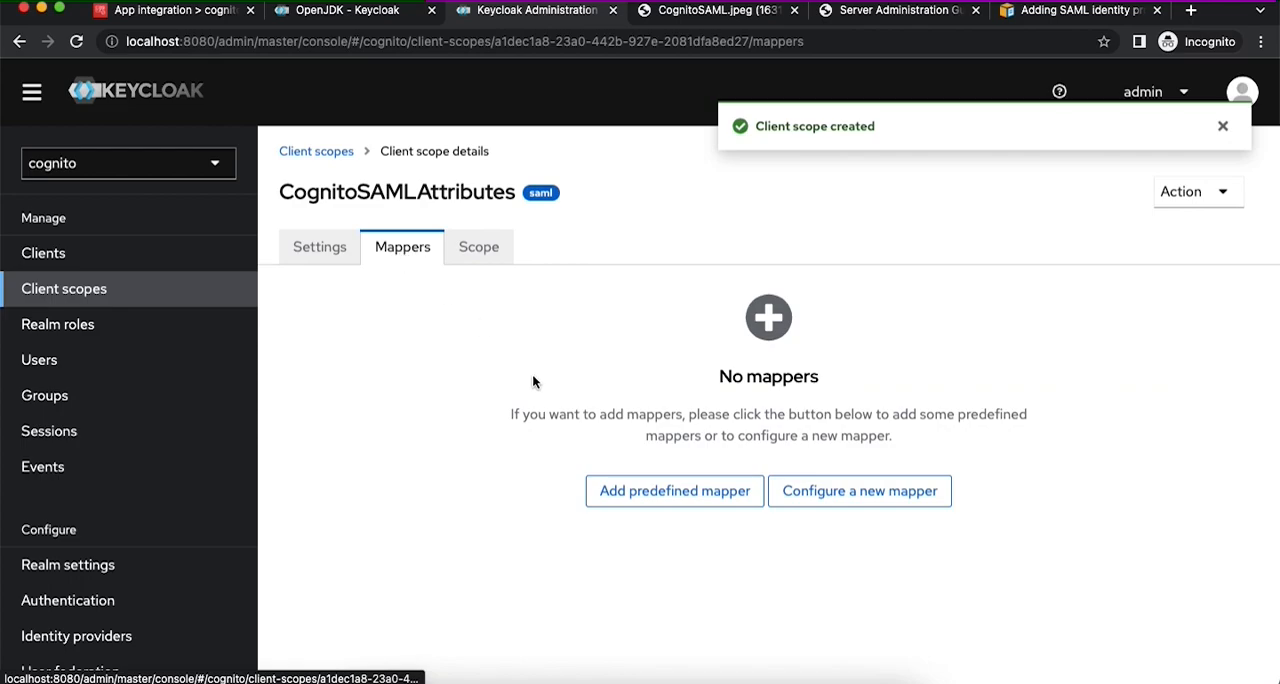
{"action": "left_click", "coordinate": [650, 497]}
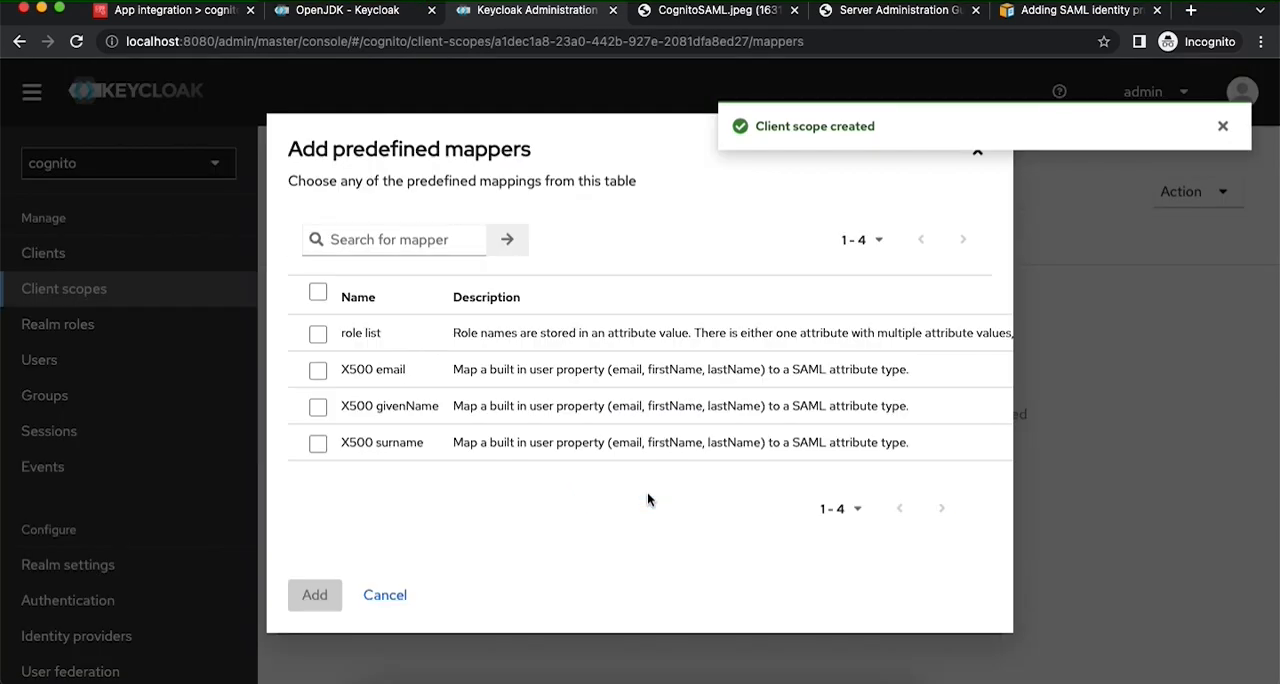
{"action": "left_click", "coordinate": [318, 372]}
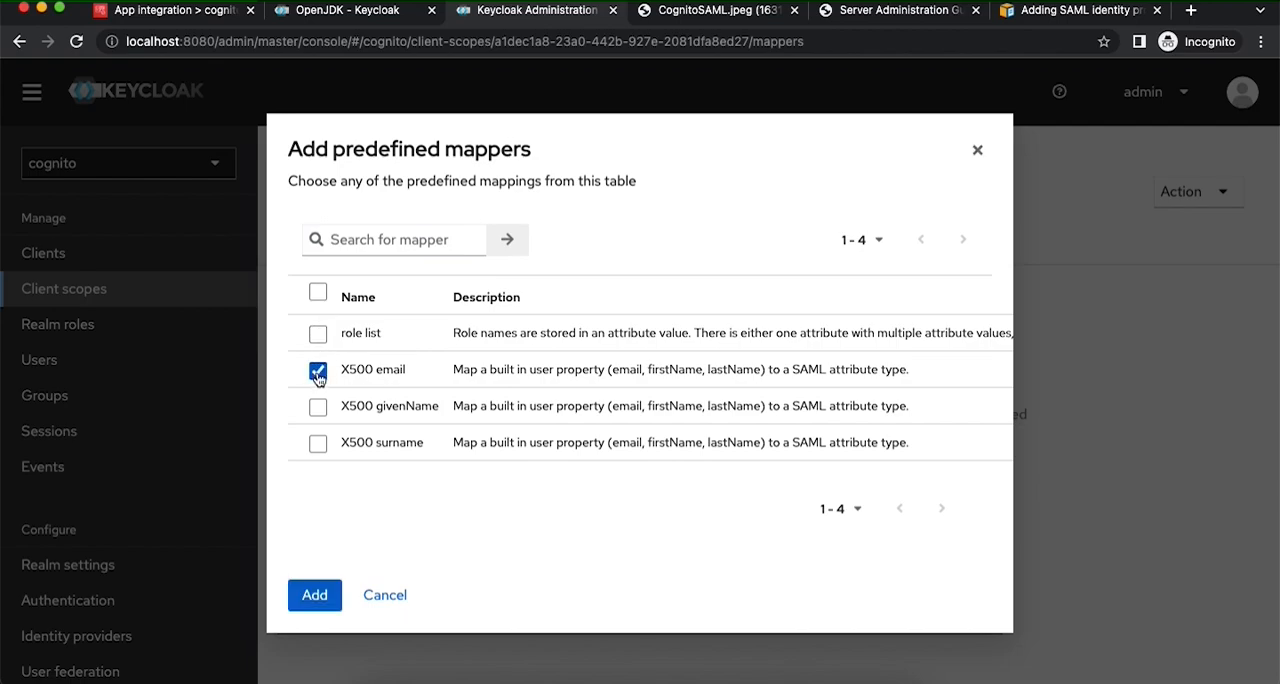
{"action": "left_click", "coordinate": [318, 409]}
{"action": "left_click", "coordinate": [318, 443]}
{"action": "left_click", "coordinate": [315, 595]}
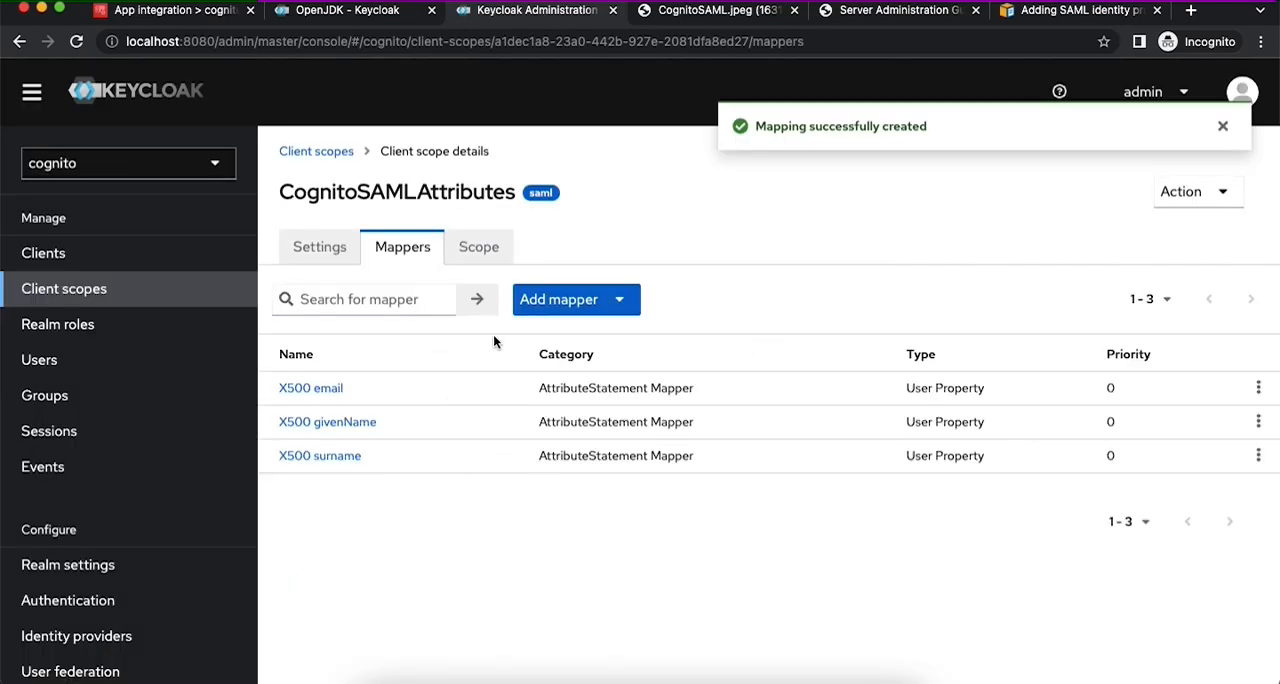
- Set the X500 email mapper's SAML Attribute Name to email, save it and return to the mapper list
{"action": "left_click", "coordinate": [321, 390]}
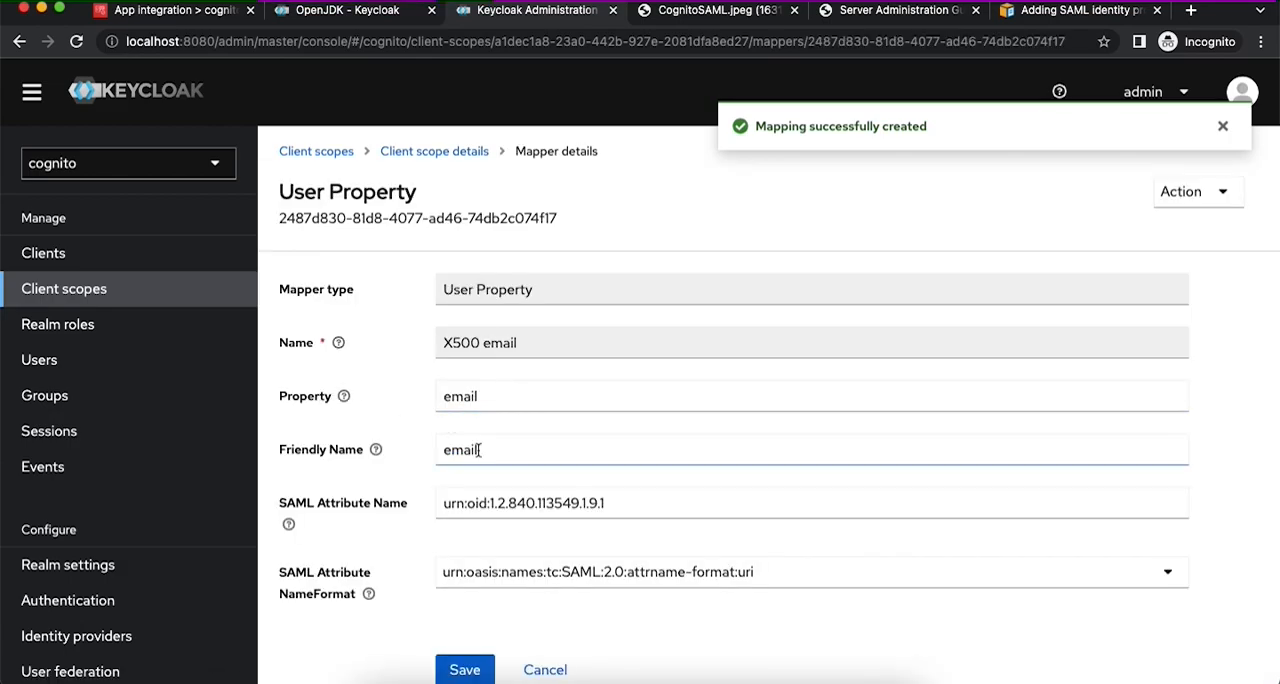
{"action": "scroll", "coordinate": [455, 335], "scroll_direction": "down", "scroll_amount": 1}
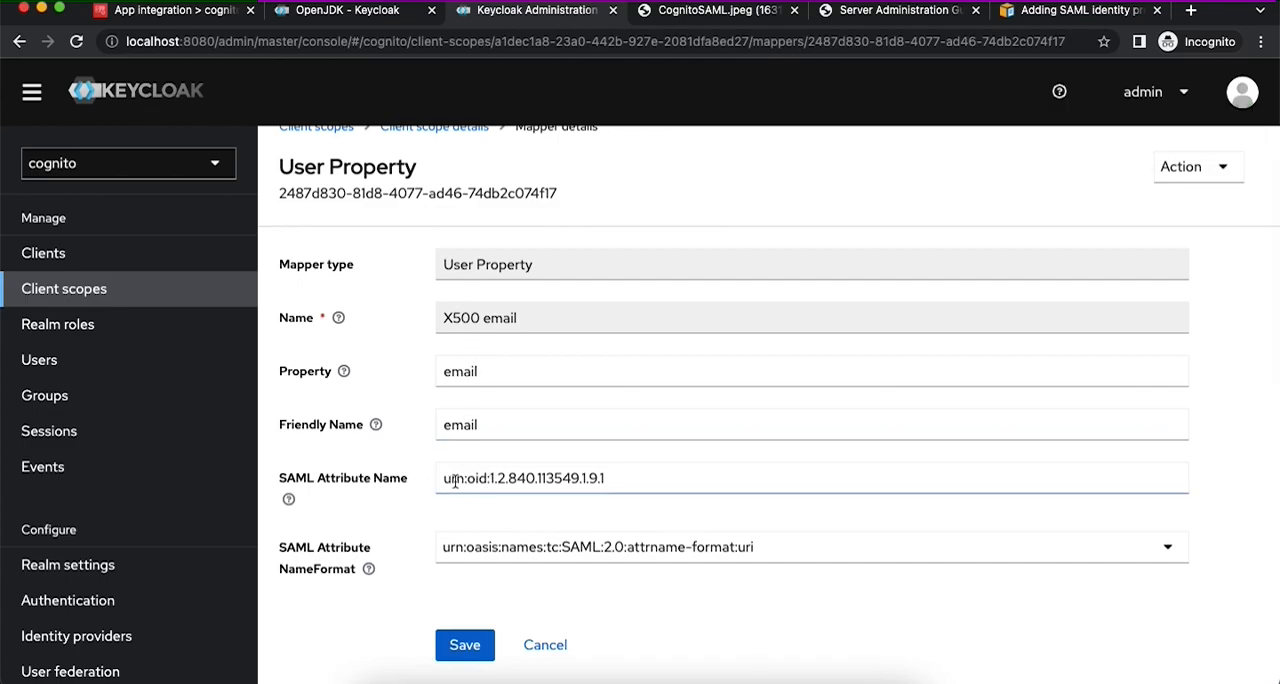
{"action": "left_click_drag", "start_coordinate": [445, 478], "coordinate": [633, 479]}
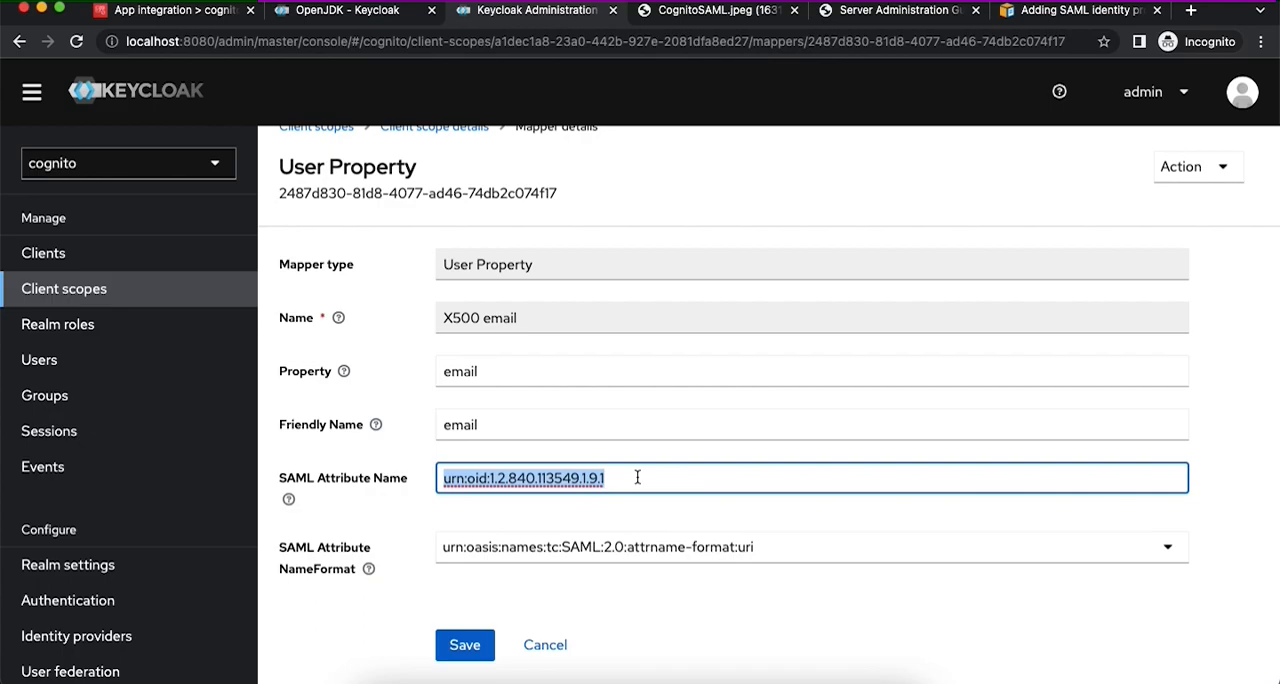
{"action": "type", "text": "email"}
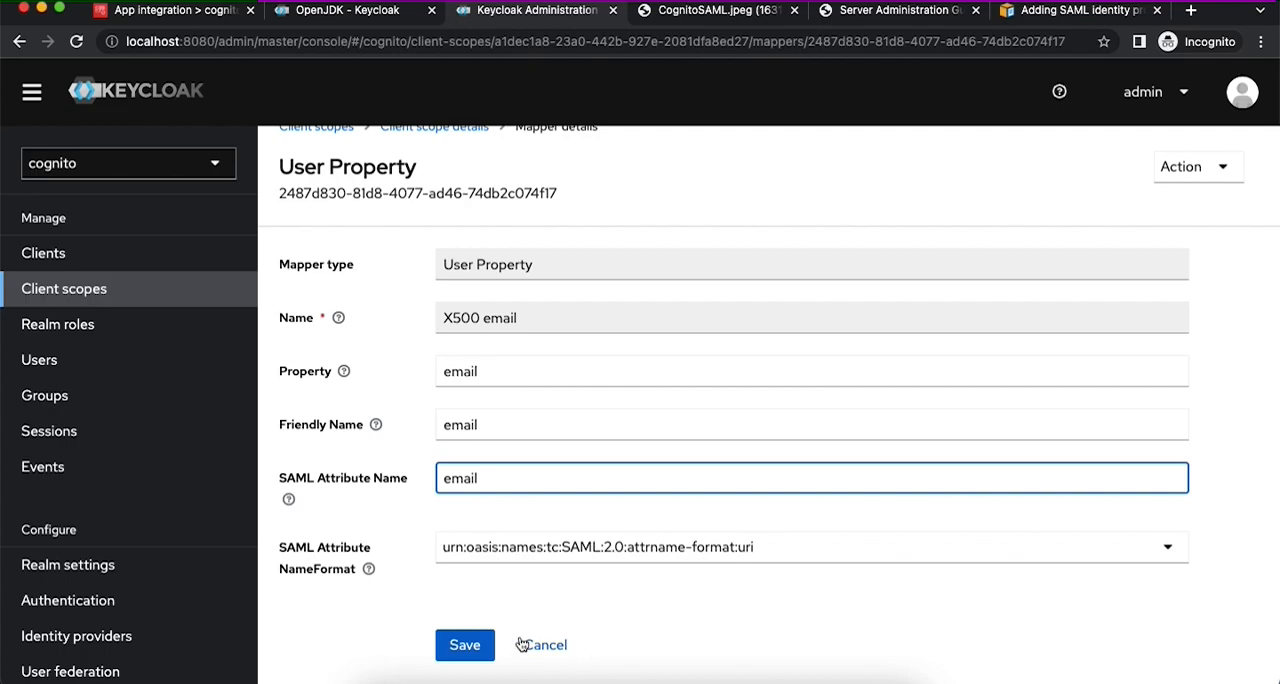
{"action": "left_click", "coordinate": [479, 648]}
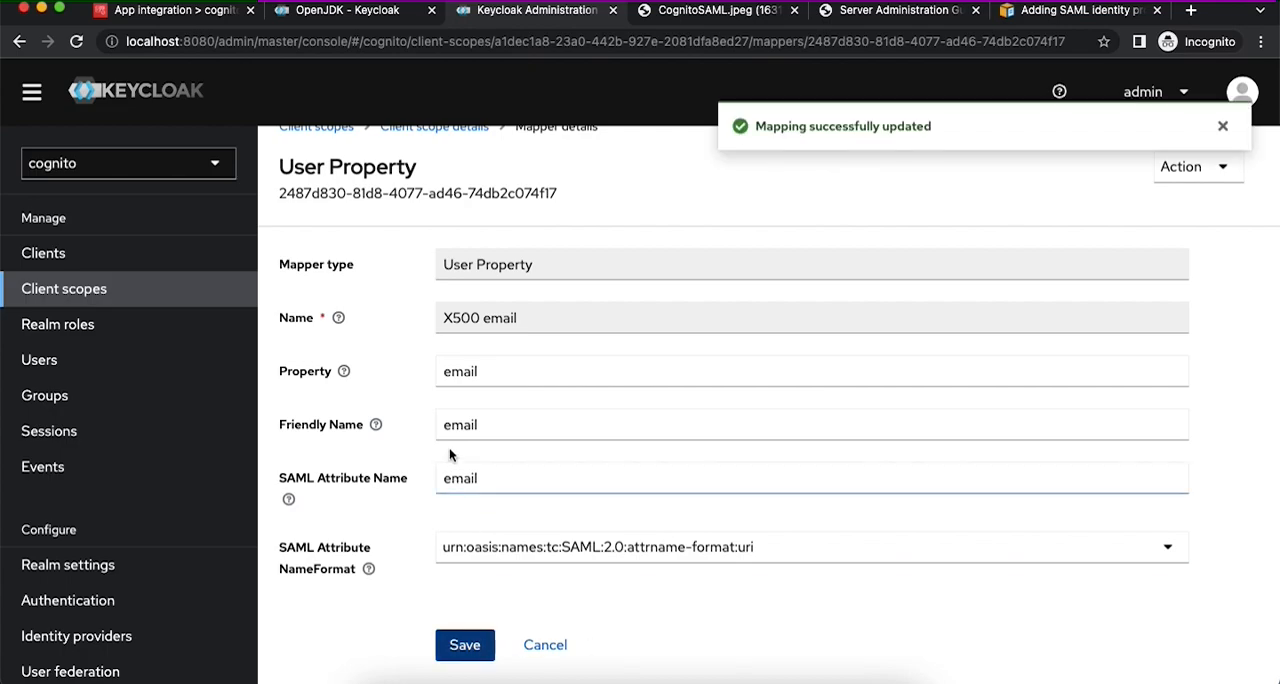
{"action": "scroll", "coordinate": [435, 248], "scroll_direction": "up", "scroll_amount": 1}
{"action": "scroll", "coordinate": [520, 560], "scroll_direction": "down", "scroll_amount": 2}
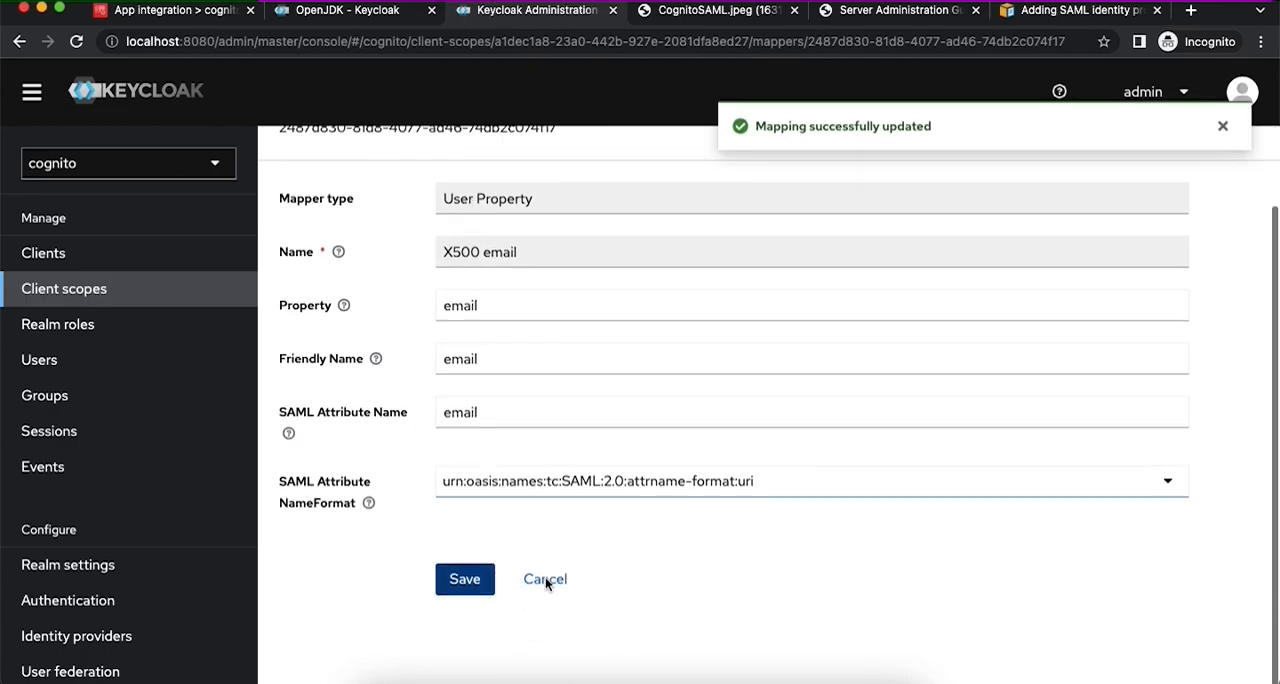
{"action": "left_click", "coordinate": [543, 581]}
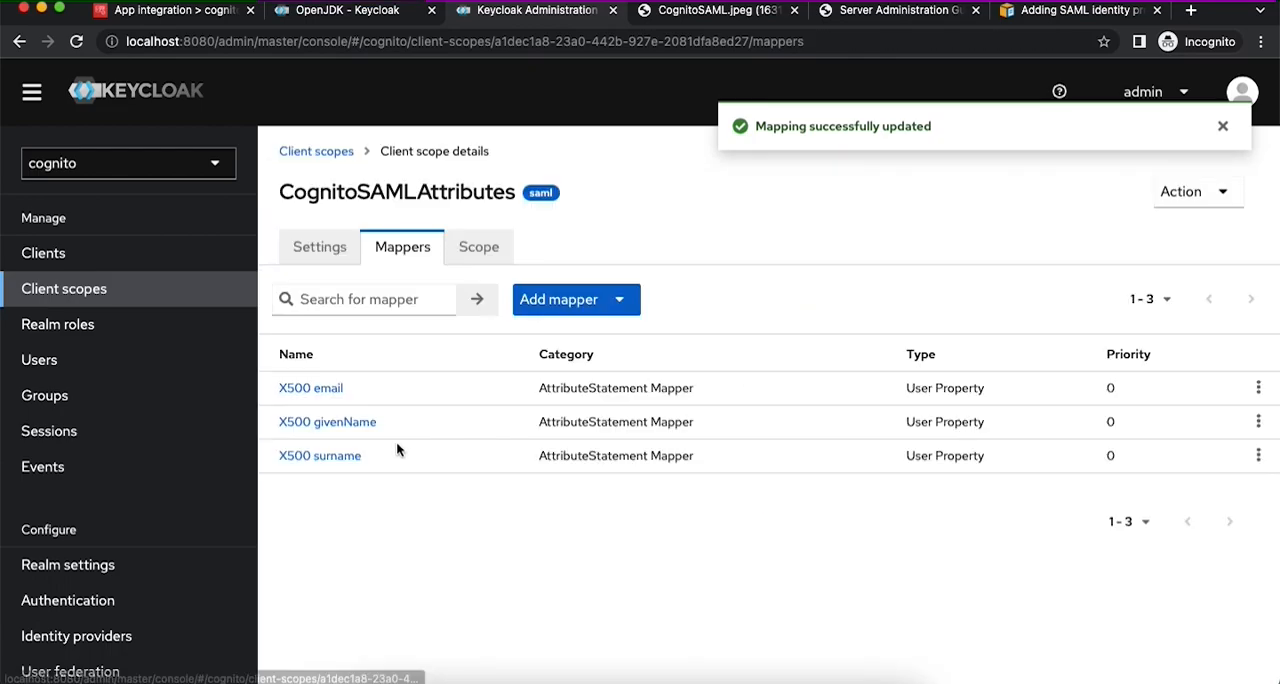
- Copy the X500 givenName mapper's friendly name, givenName, into its SAML Attribute Name, save it and return to the mapper list
{"action": "left_click", "coordinate": [332, 425]}
{"action": "double_click", "coordinate": [466, 450]}
{"action": "key", "text": "super+c"}
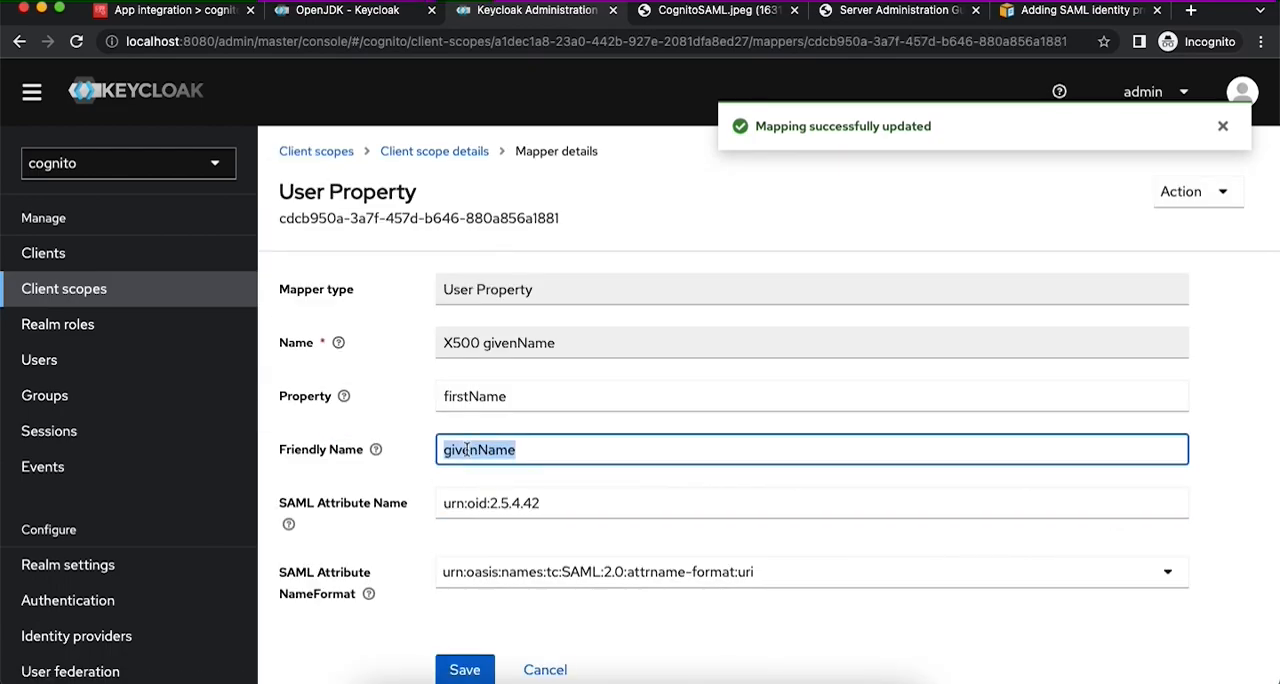
{"action": "left_click_drag", "start_coordinate": [552, 504], "coordinate": [428, 507]}
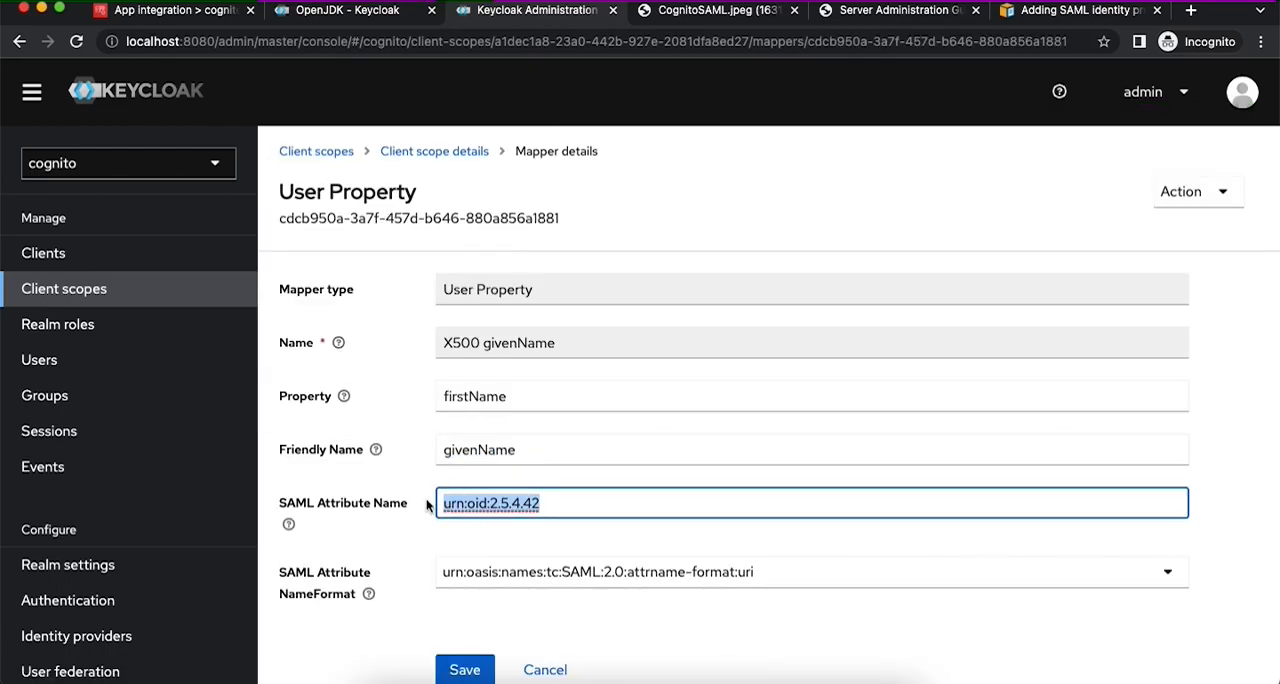
{"action": "key", "text": "super+v"}
{"action": "key", "text": "Return"}
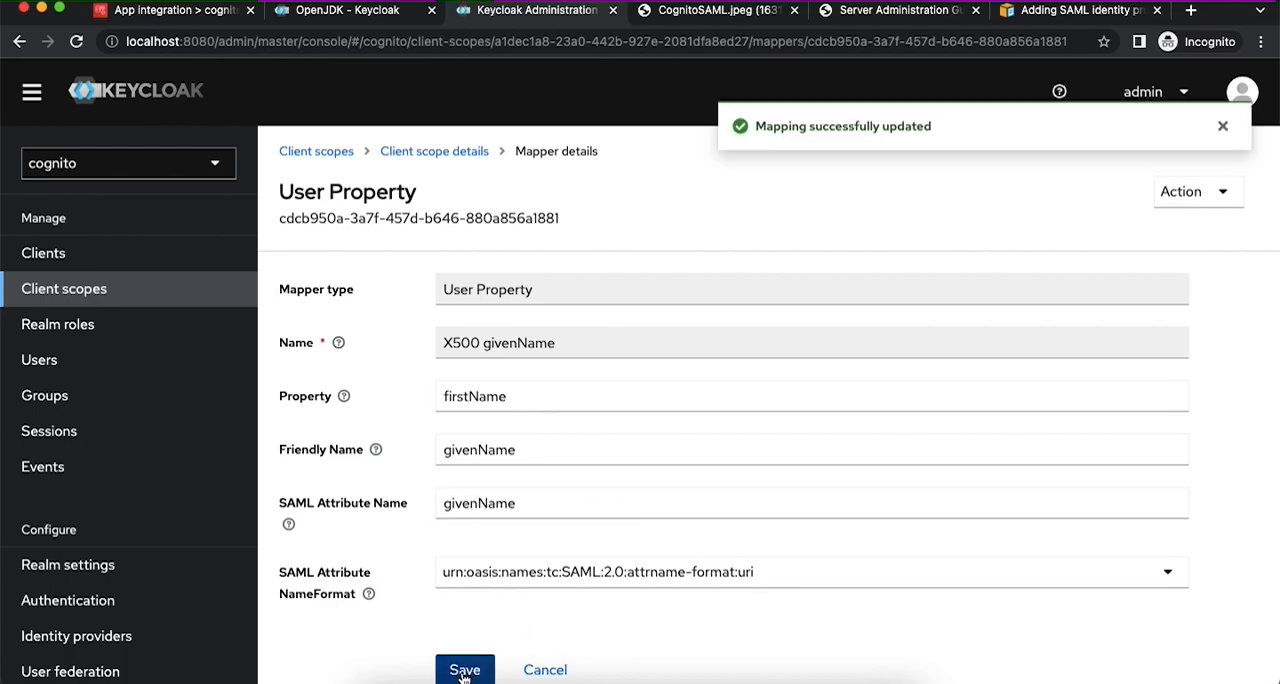
{"action": "left_click", "coordinate": [541, 670]}
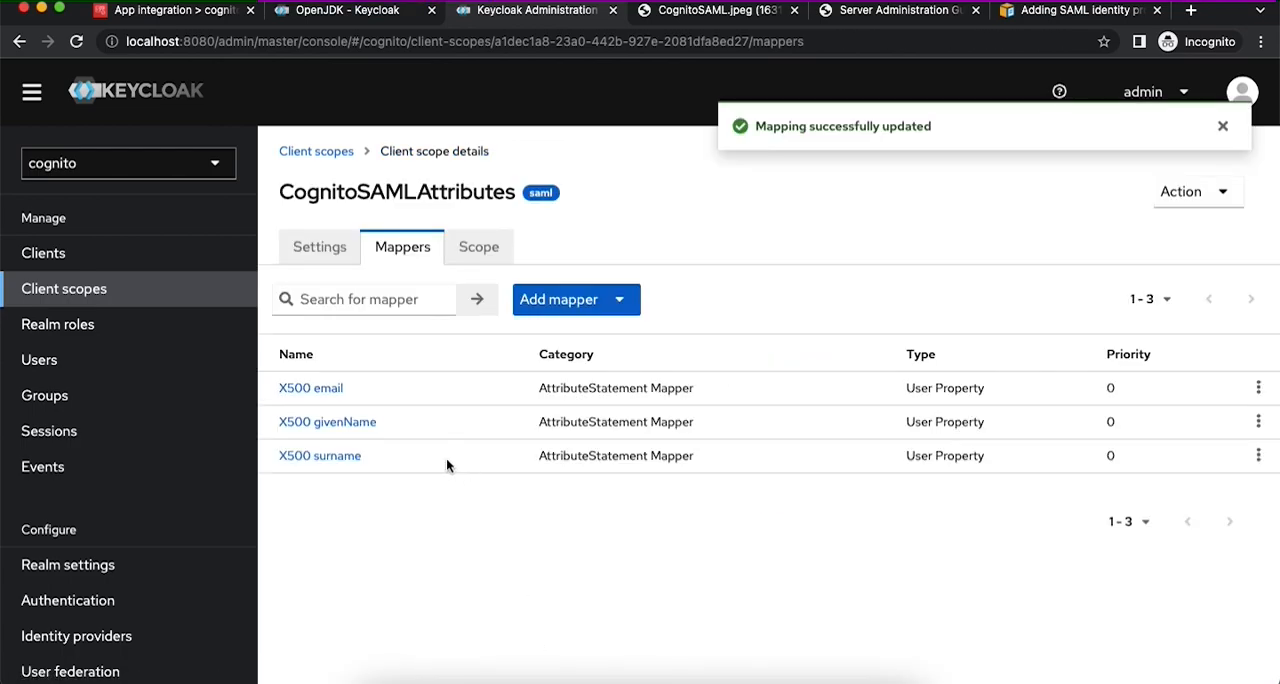
- Copy the X500 surname mapper's friendly name, surname, into its SAML Attribute Name, save it and return to the mapper list
{"action": "left_click", "coordinate": [343, 457]}
{"action": "double_click", "coordinate": [466, 452]}
{"action": "key", "text": "ctrl+c"}
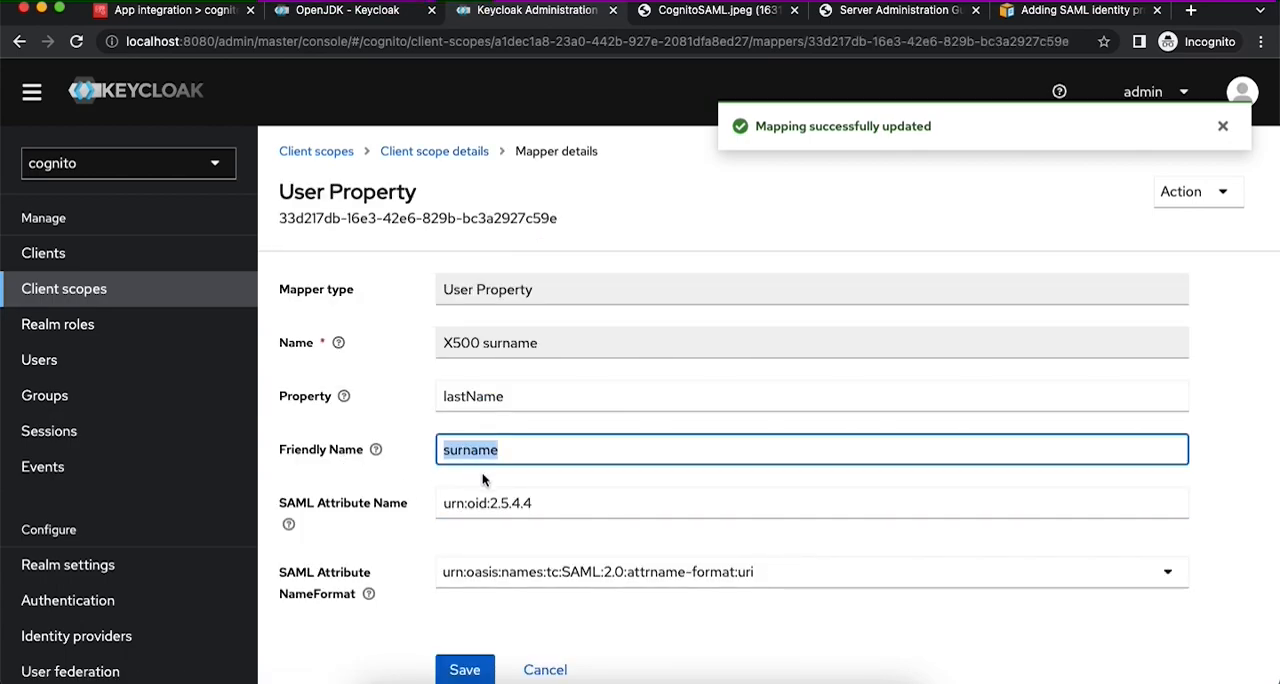
{"action": "left_click_drag", "start_coordinate": [548, 504], "coordinate": [412, 508]}
{"action": "key", "text": "ctrl+v"}
{"action": "left_click", "coordinate": [472, 677]}
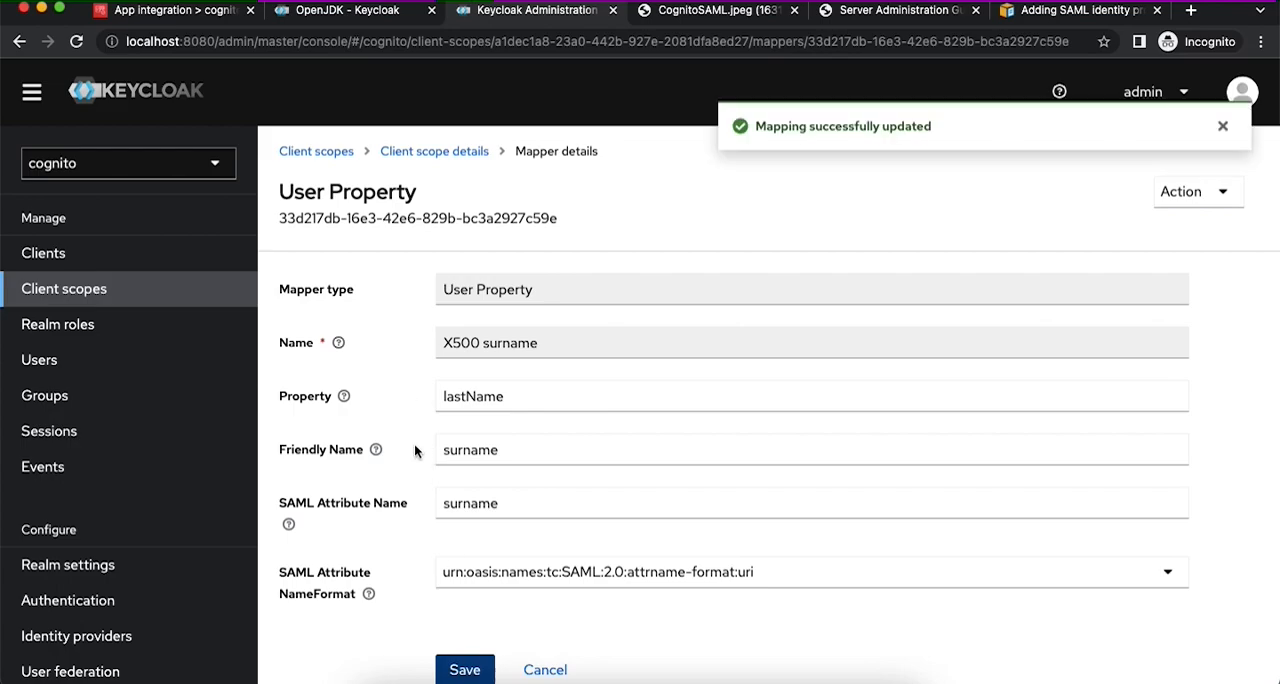
{"action": "left_click", "coordinate": [545, 669]}
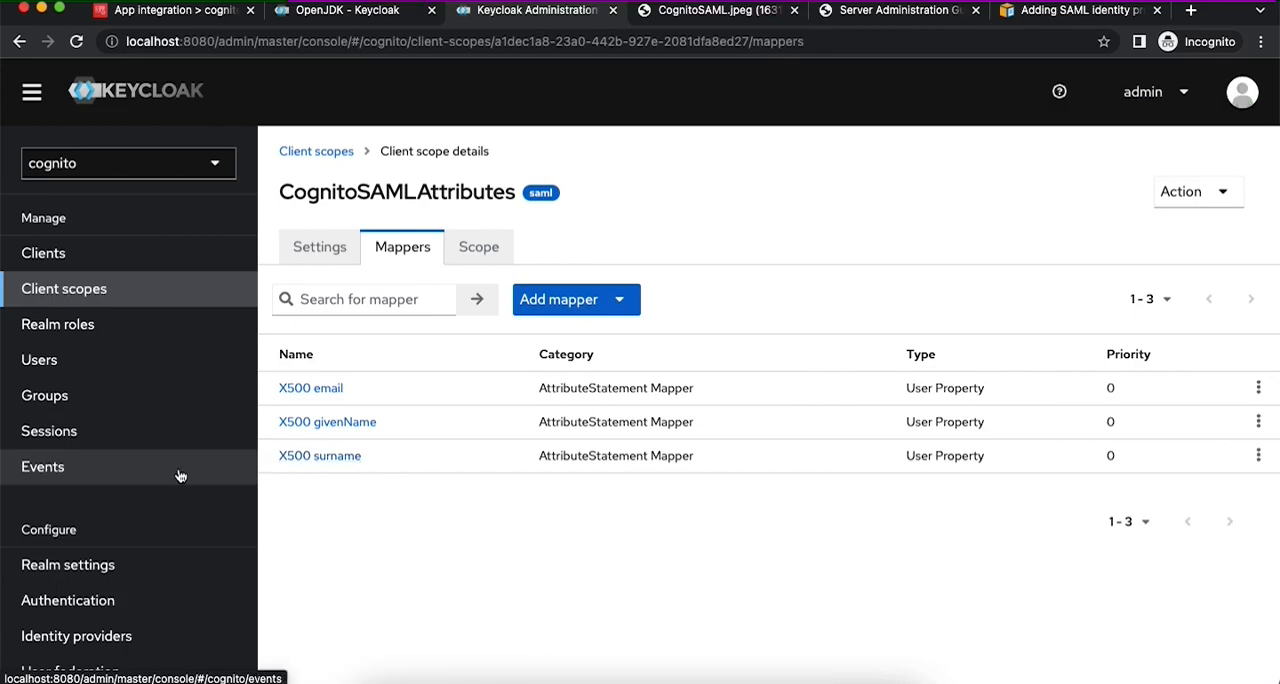
- Open the SAML 2.0 Identity Provider Metadata endpoint from the cognito realm's settings
{"action": "left_click", "coordinate": [116, 569]}
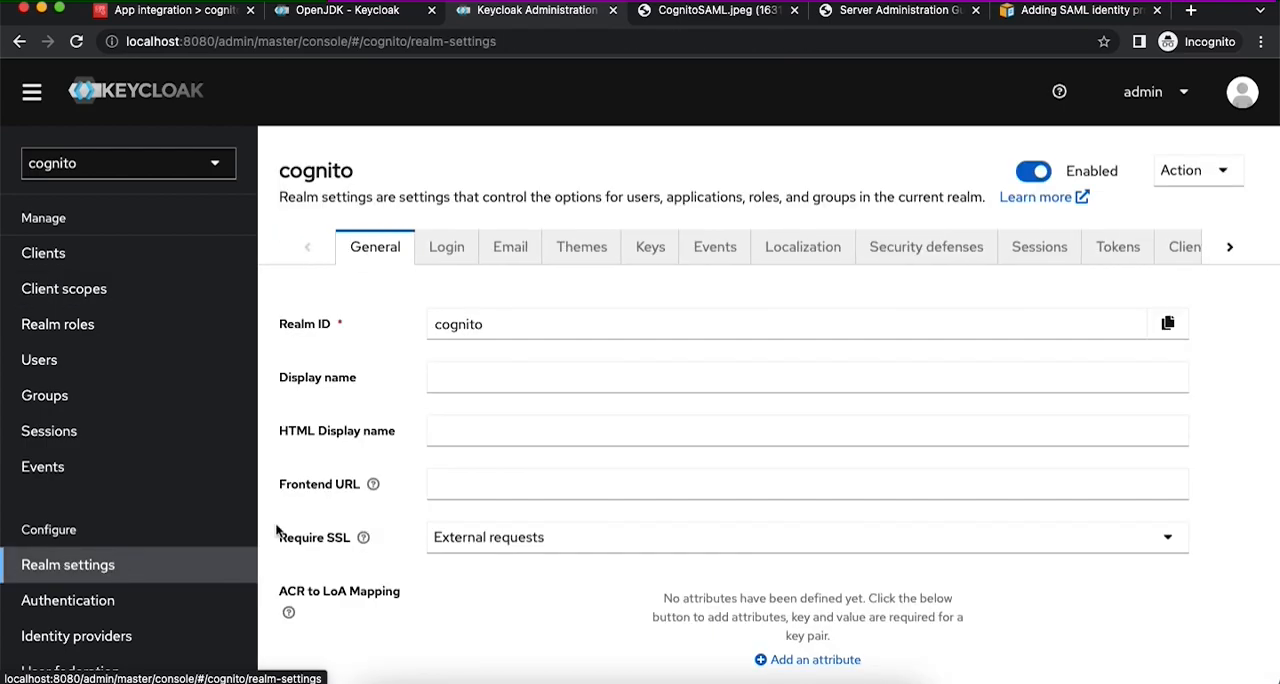
{"action": "scroll", "coordinate": [487, 563], "scroll_direction": "down", "scroll_amount": 5}
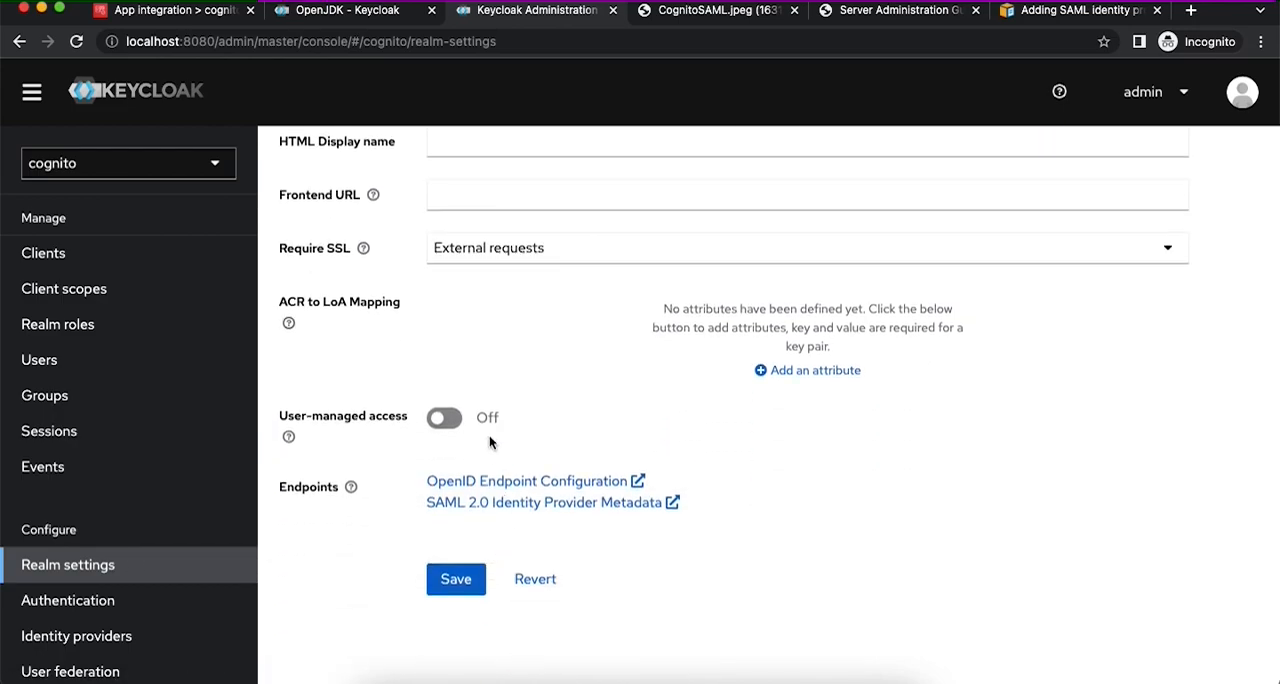
{"action": "left_click", "coordinate": [523, 502]}
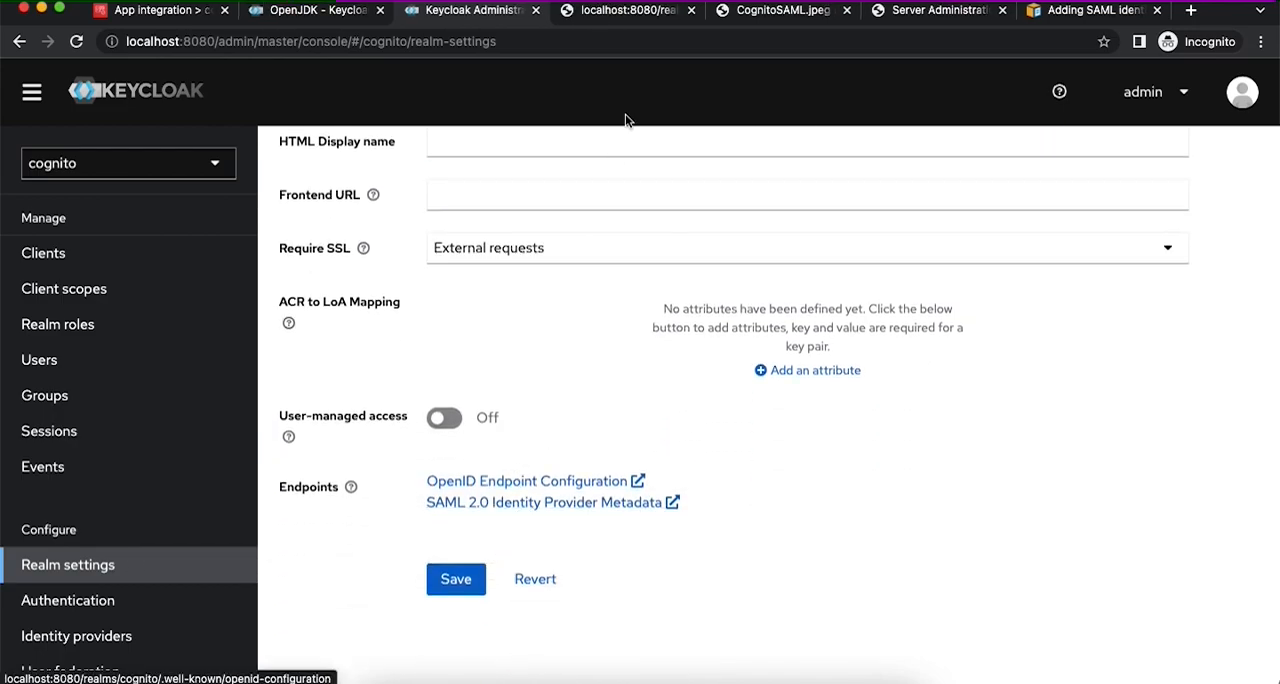
{"action": "left_click", "coordinate": [617, 12]}
- Save the identity provider metadata page to Downloads as kcsamlidp.xml and dismiss the download notice
{"action": "right_click", "coordinate": [589, 221]}
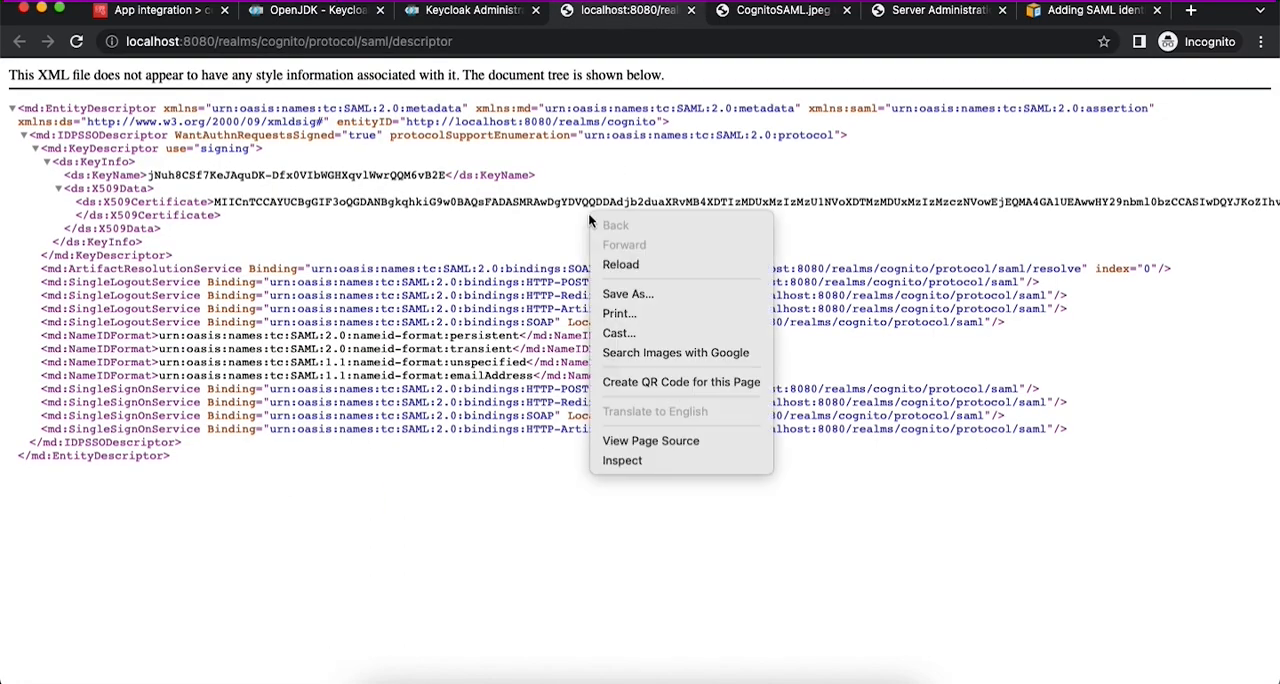
{"action": "left_click", "coordinate": [645, 296]}
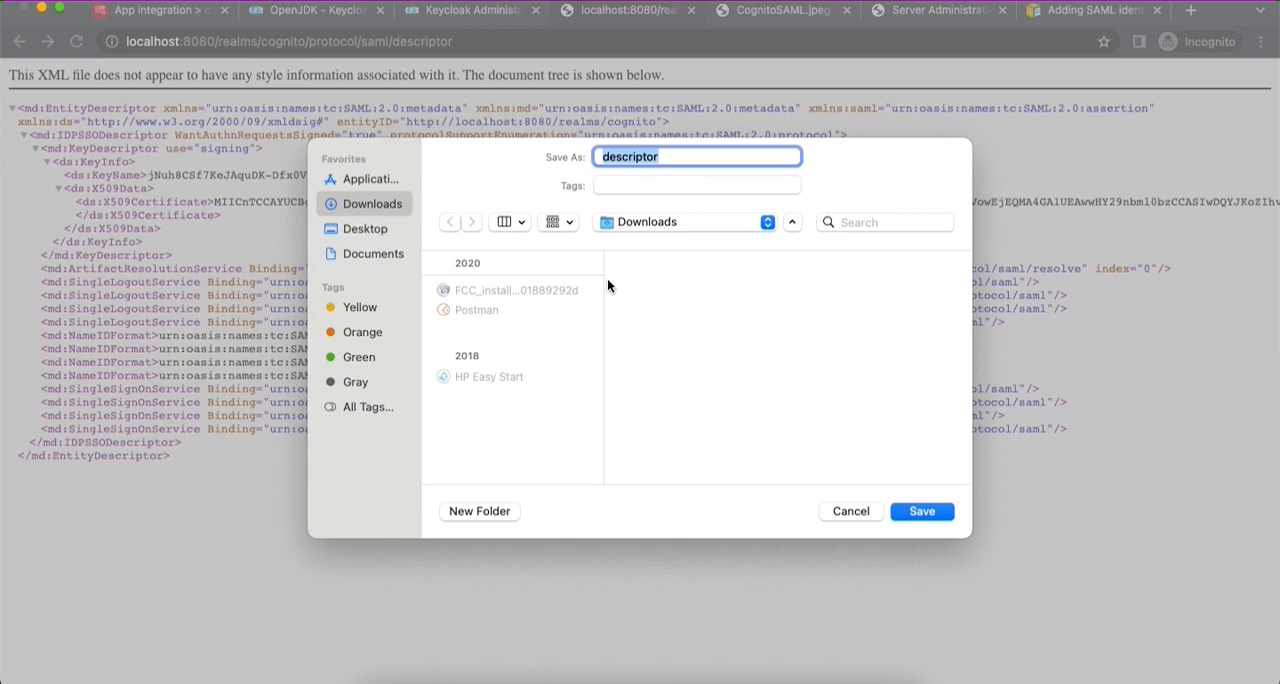
{"action": "type", "text": "kcsamlidp.xml"}
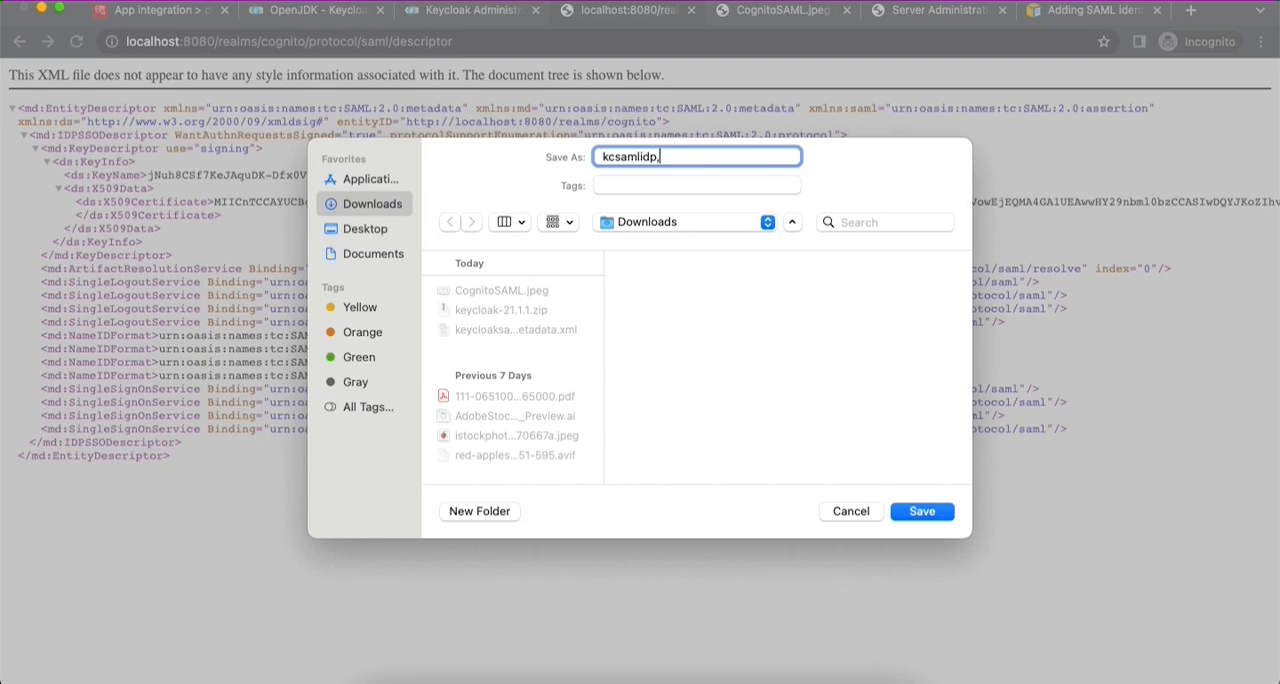
{"action": "left_click", "coordinate": [953, 511]}
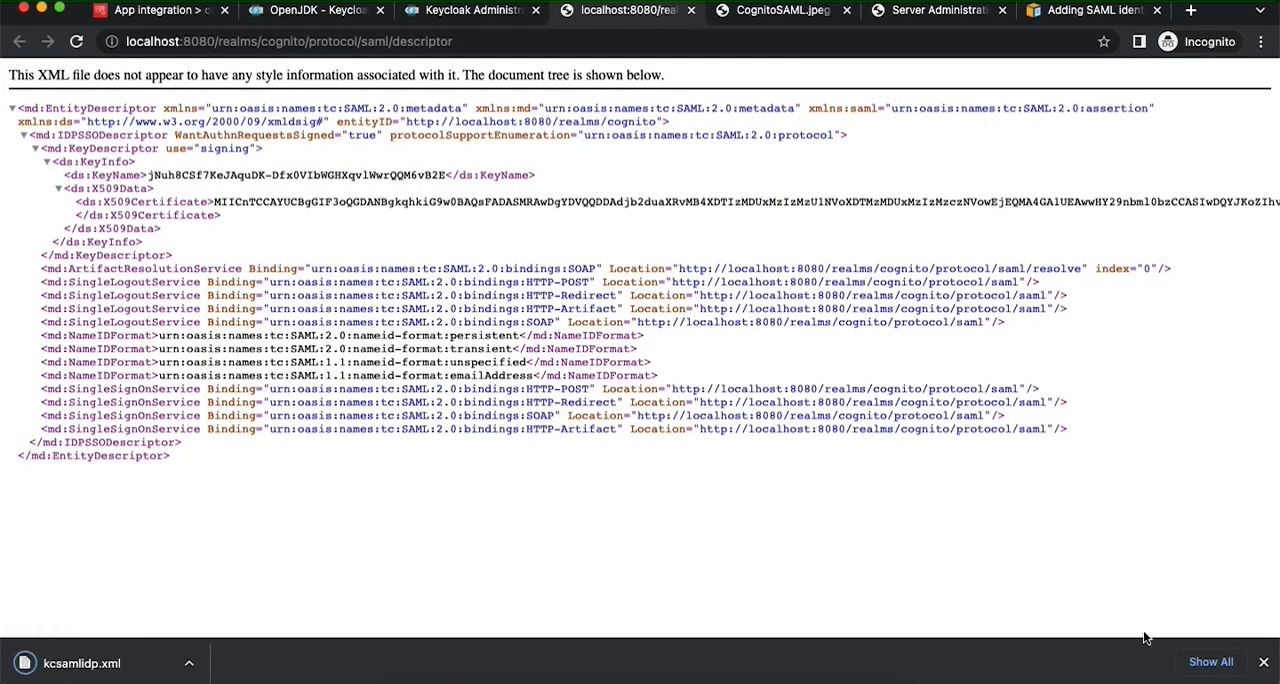
{"action": "left_click", "coordinate": [1263, 662]}
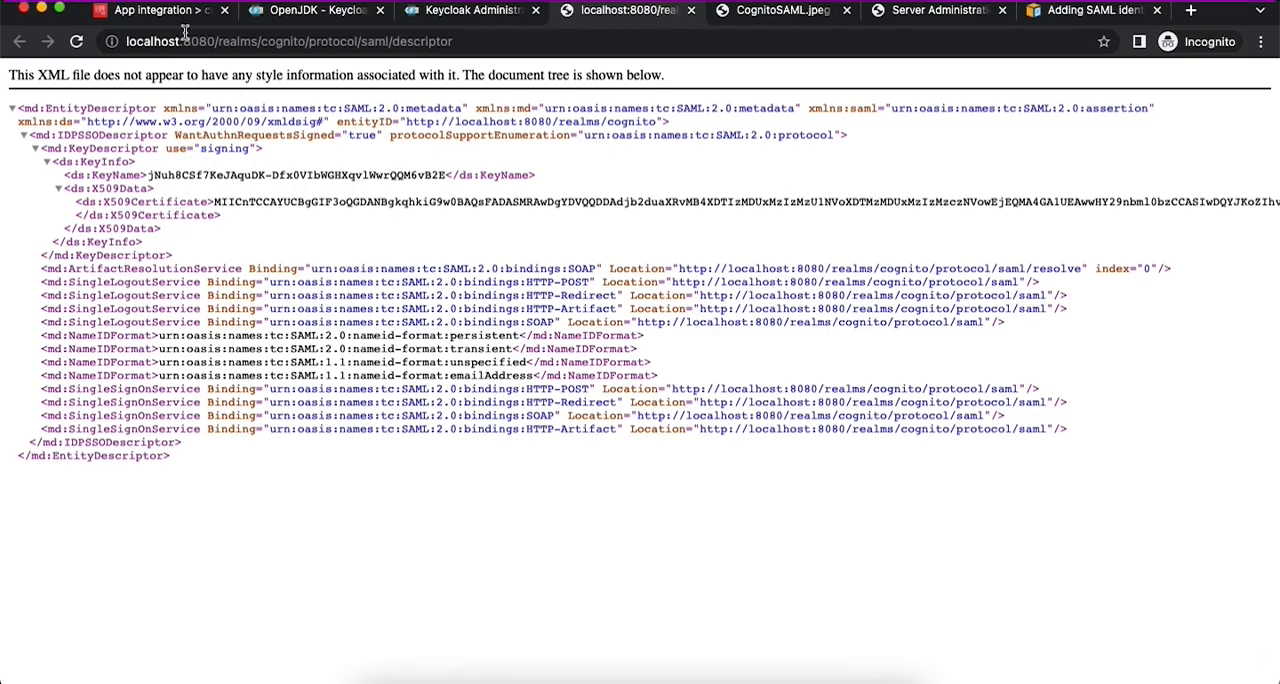
- Return to the cognitokeycloak user pool in Amazon Cognito and start adding a SAML identity provider under its sign-in experience
{"action": "left_click", "coordinate": [160, 10]}
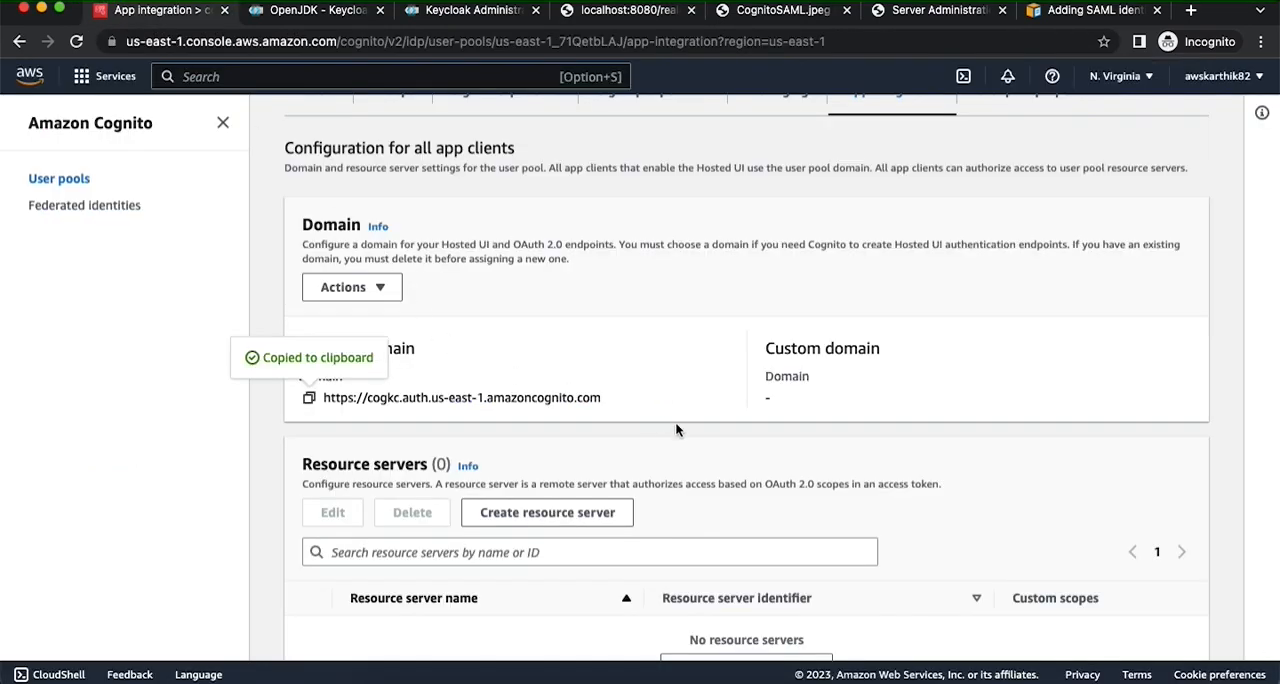
{"action": "scroll", "coordinate": [675, 428], "scroll_direction": "up", "scroll_amount": 5}
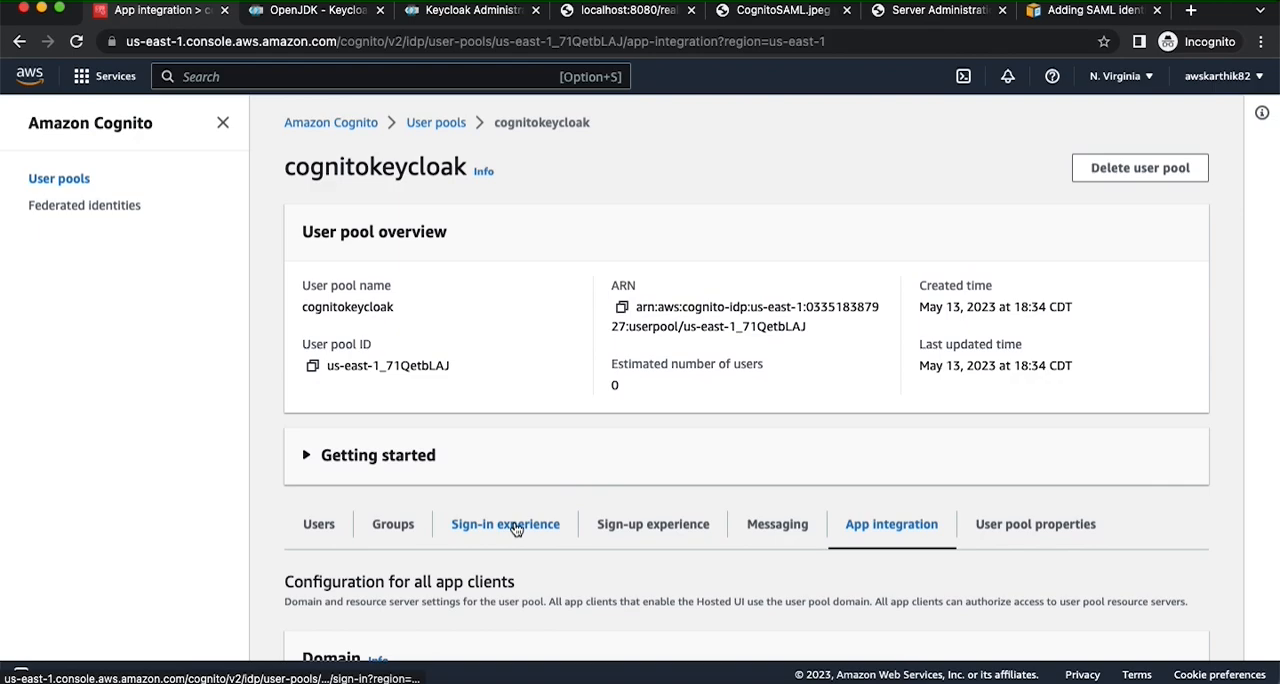
{"action": "left_click", "coordinate": [517, 530]}
{"action": "scroll", "coordinate": [516, 529], "scroll_direction": "down", "scroll_amount": 2}
{"action": "scroll", "coordinate": [516, 529], "scroll_direction": "down", "scroll_amount": 3}
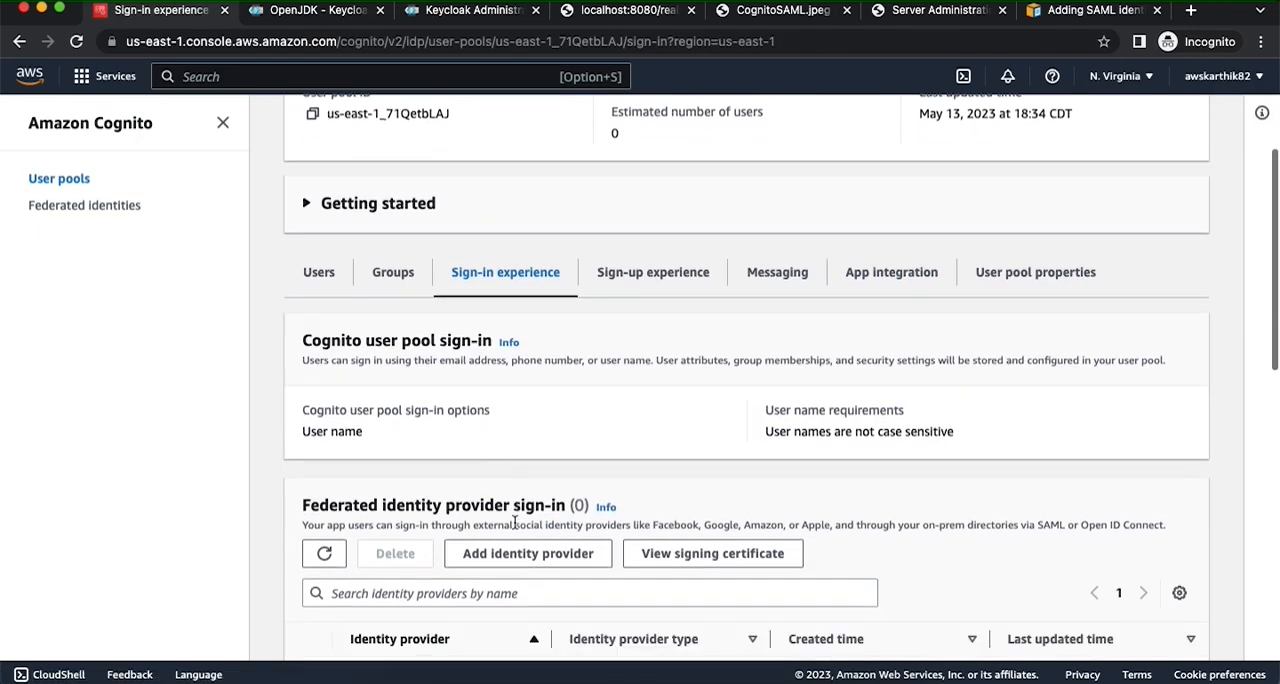
{"action": "left_click", "coordinate": [504, 553]}
{"action": "left_click", "coordinate": [350, 438]}
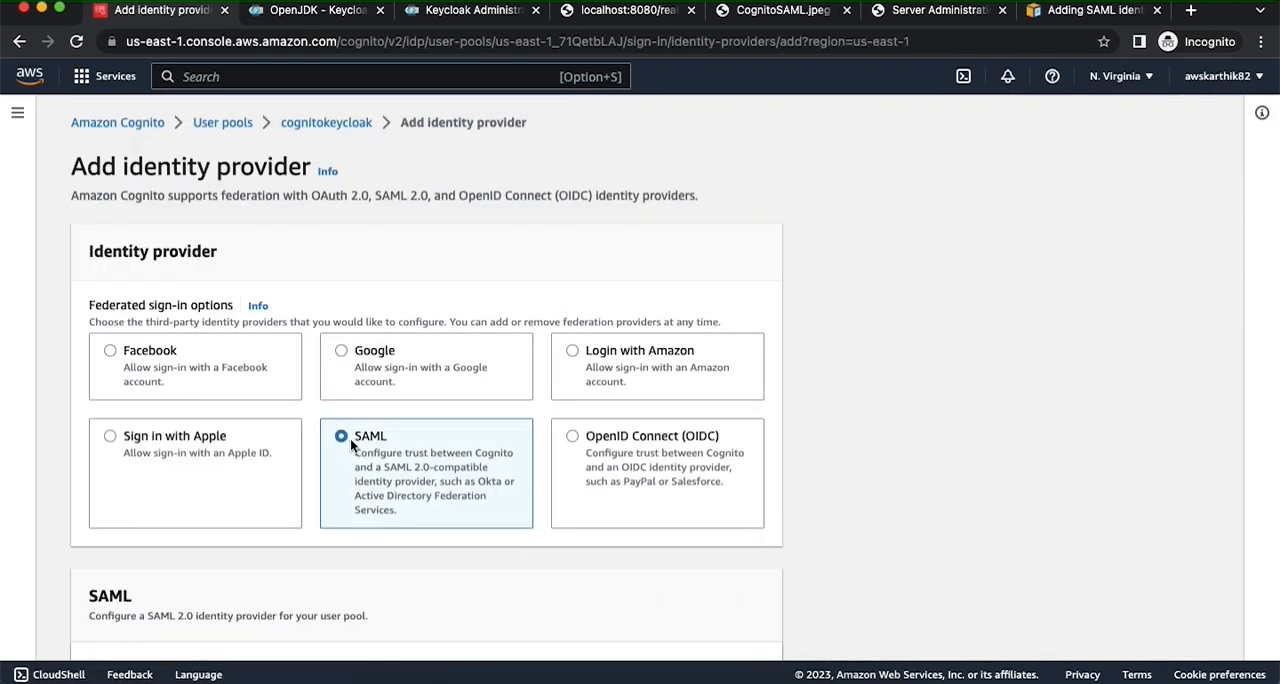
- Name the new SAML identity provider keycloakidp
{"action": "scroll", "coordinate": [350, 438], "scroll_direction": "down", "scroll_amount": 5}
{"action": "scroll", "coordinate": [249, 397], "scroll_direction": "down", "scroll_amount": 1}
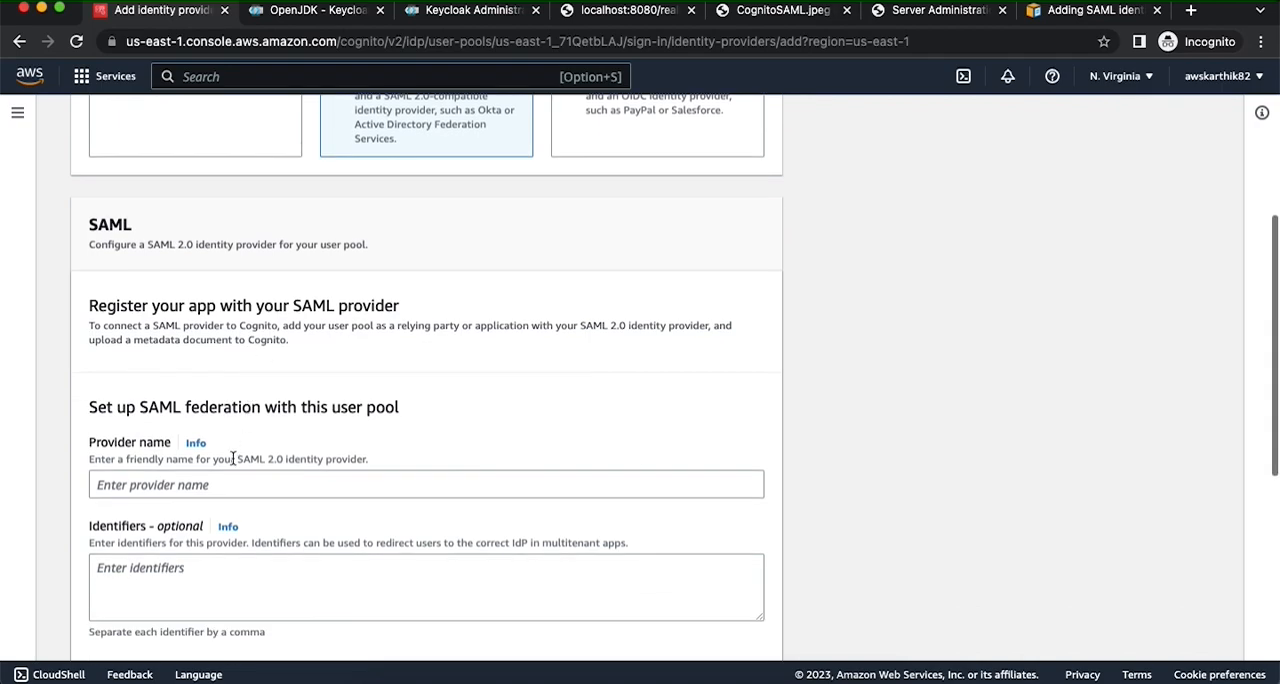
{"action": "left_click", "coordinate": [210, 485]}
{"action": "type", "text": "keycloakidp"}
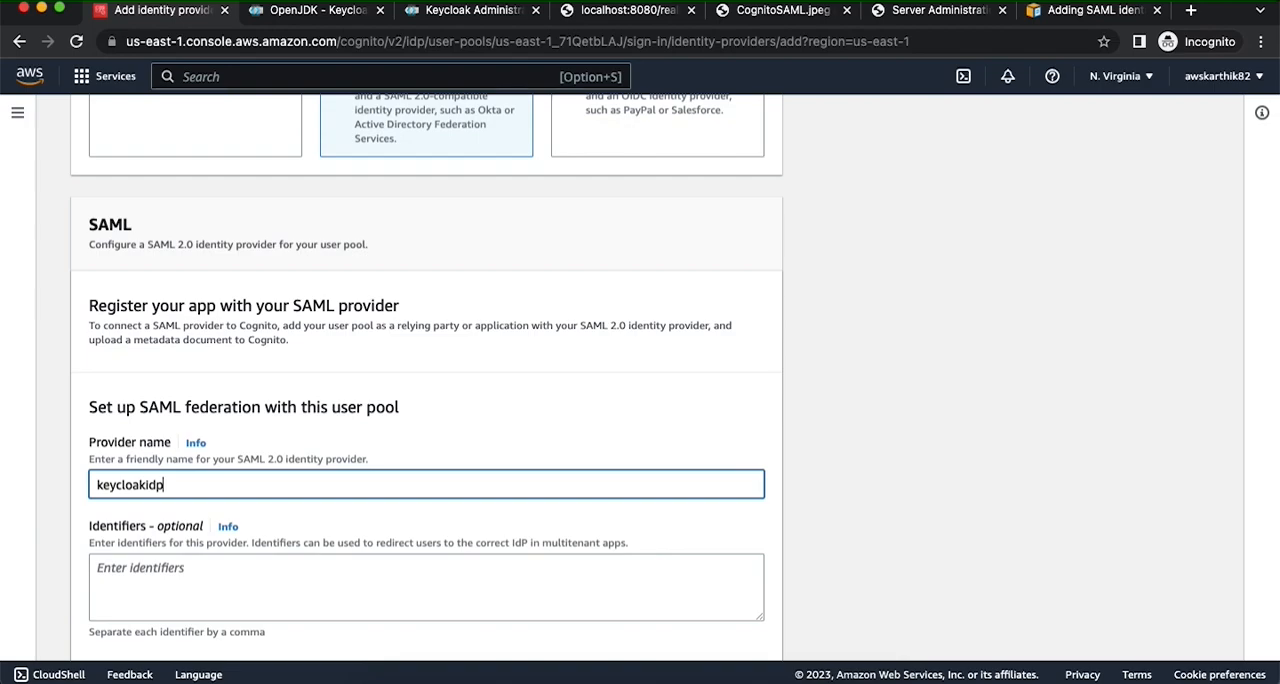
- Upload kcsamlidp.xml from Downloads as the SAML provider's metadata document
{"action": "scroll", "coordinate": [189, 480], "scroll_direction": "down", "scroll_amount": 7}
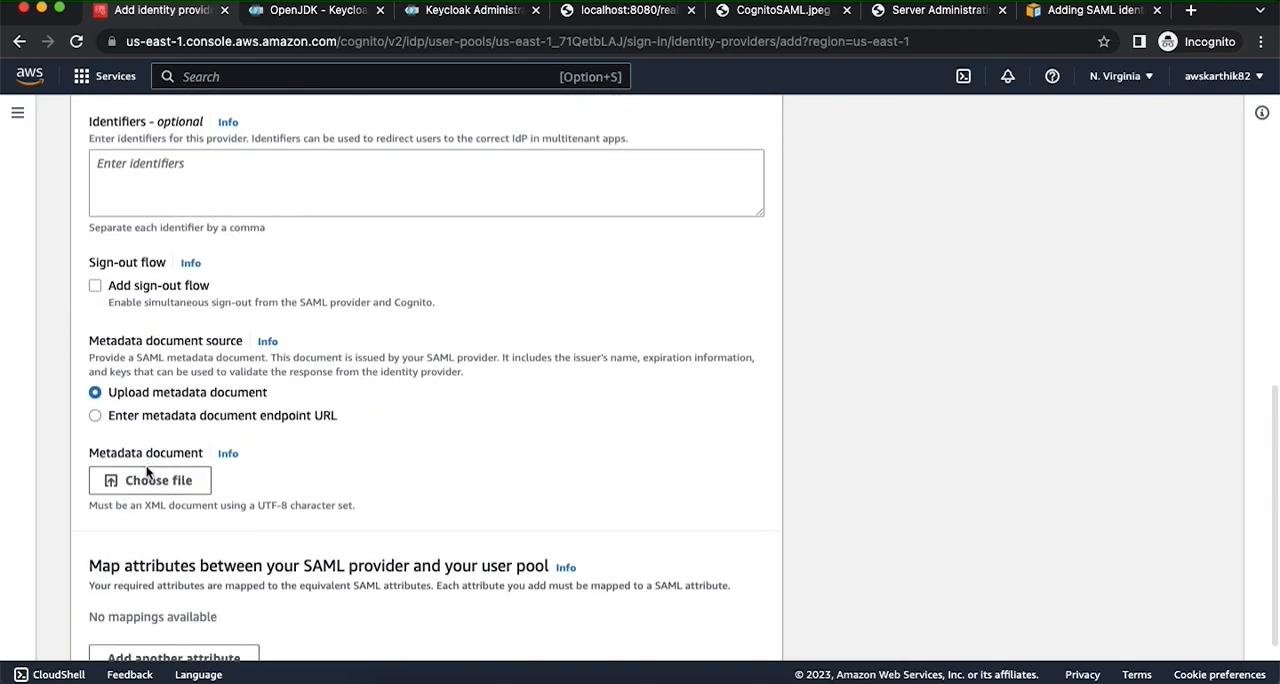
{"action": "left_click", "coordinate": [150, 479]}
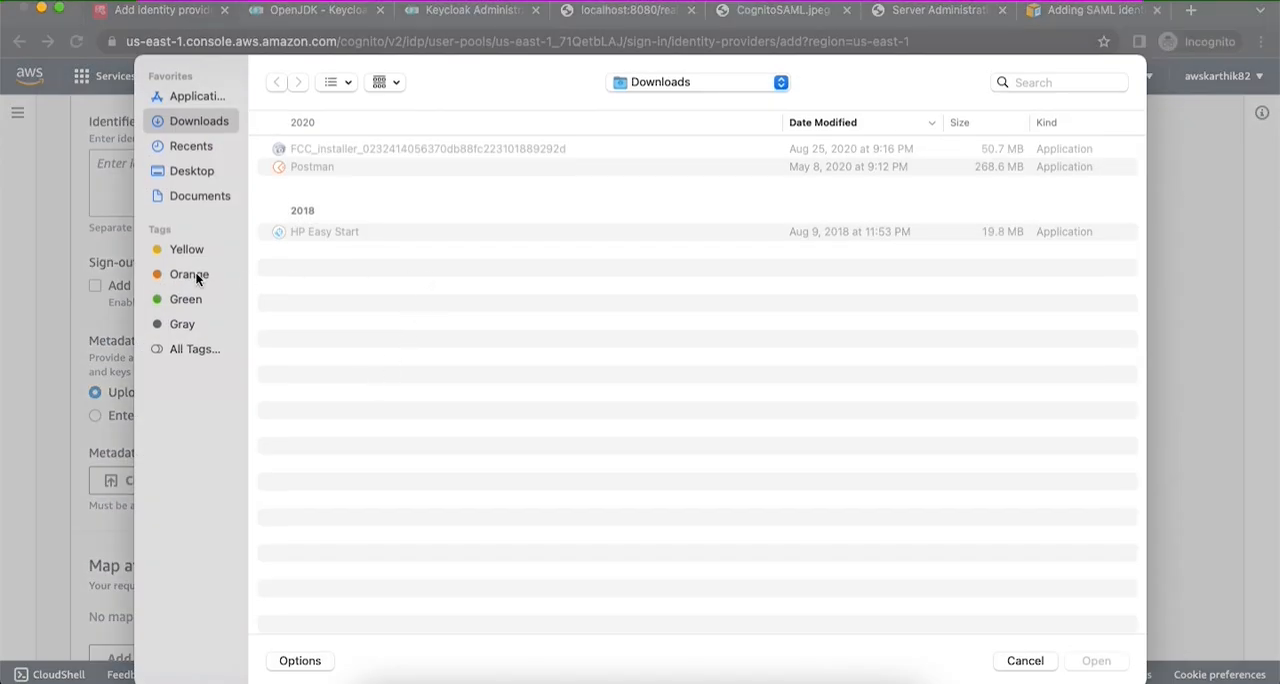
{"action": "left_click", "coordinate": [186, 124]}
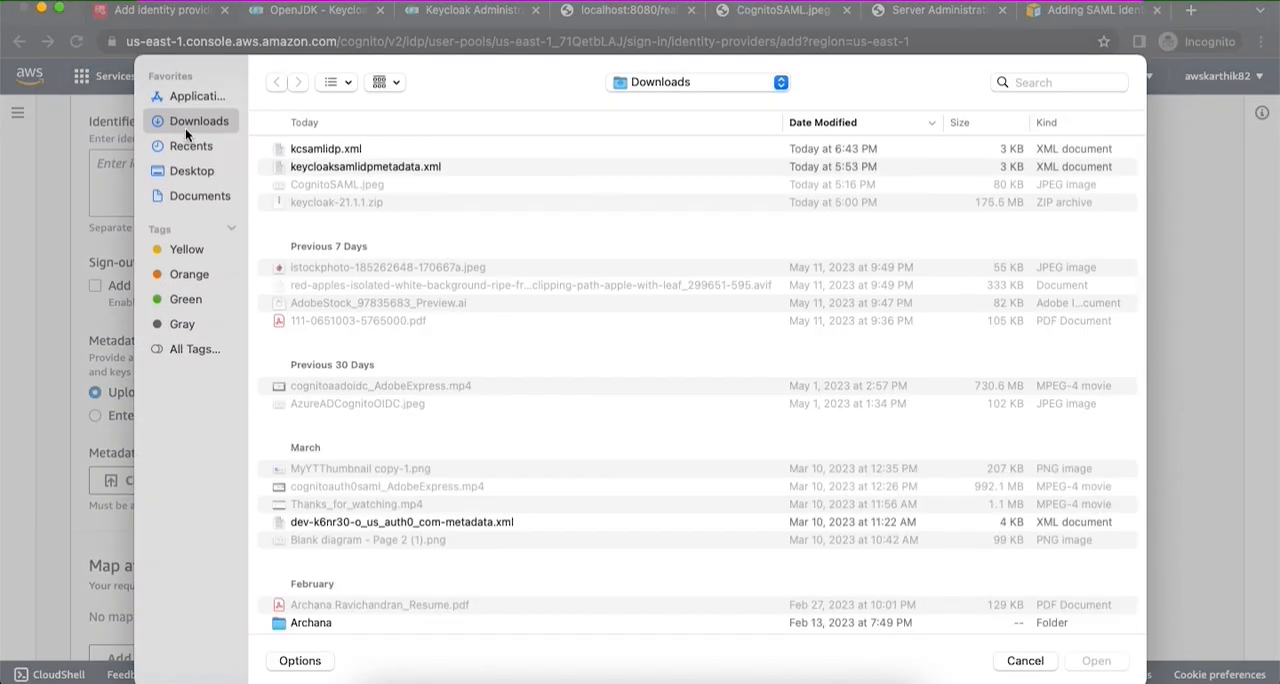
{"action": "left_click", "coordinate": [311, 149]}
{"action": "key", "text": "Return"}
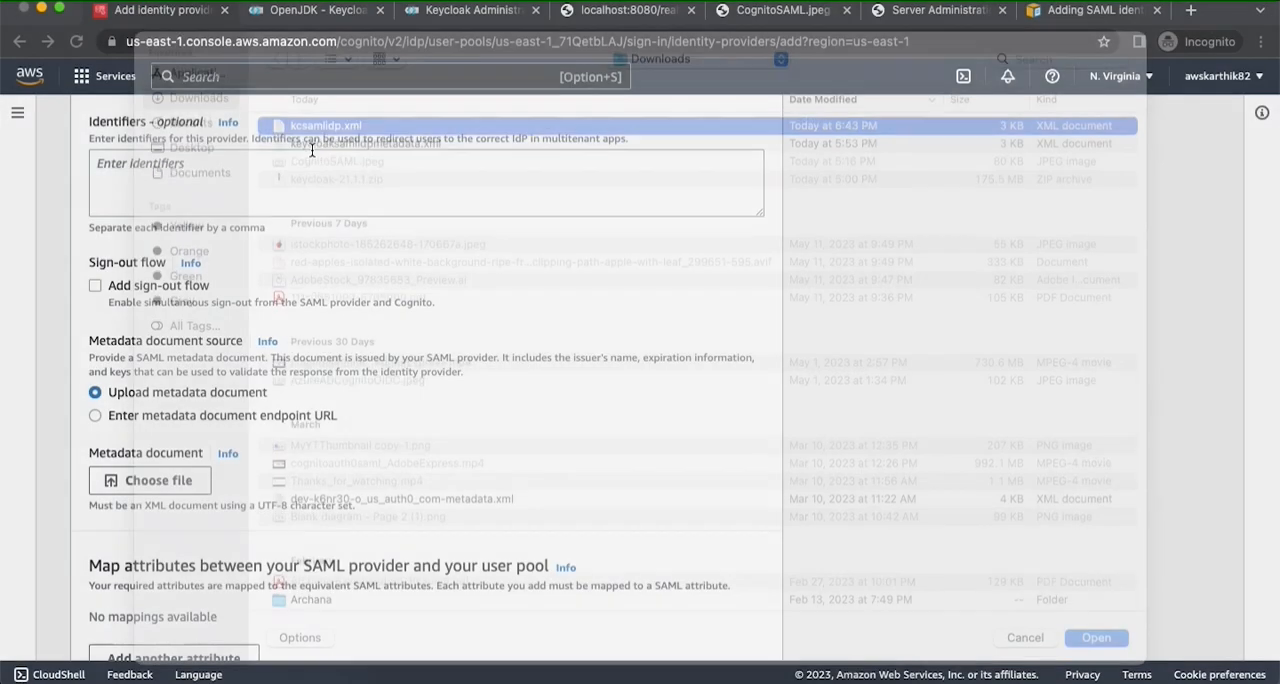
- Add an attribute mapping from the user pool attribute given_name to the SAML attribute givenName
{"action": "scroll", "coordinate": [362, 392], "scroll_direction": "down", "scroll_amount": 3}
{"action": "left_click", "coordinate": [172, 562]}
{"action": "scroll", "coordinate": [172, 556], "scroll_direction": "down", "scroll_amount": 1}
{"action": "left_click", "coordinate": [205, 515]}
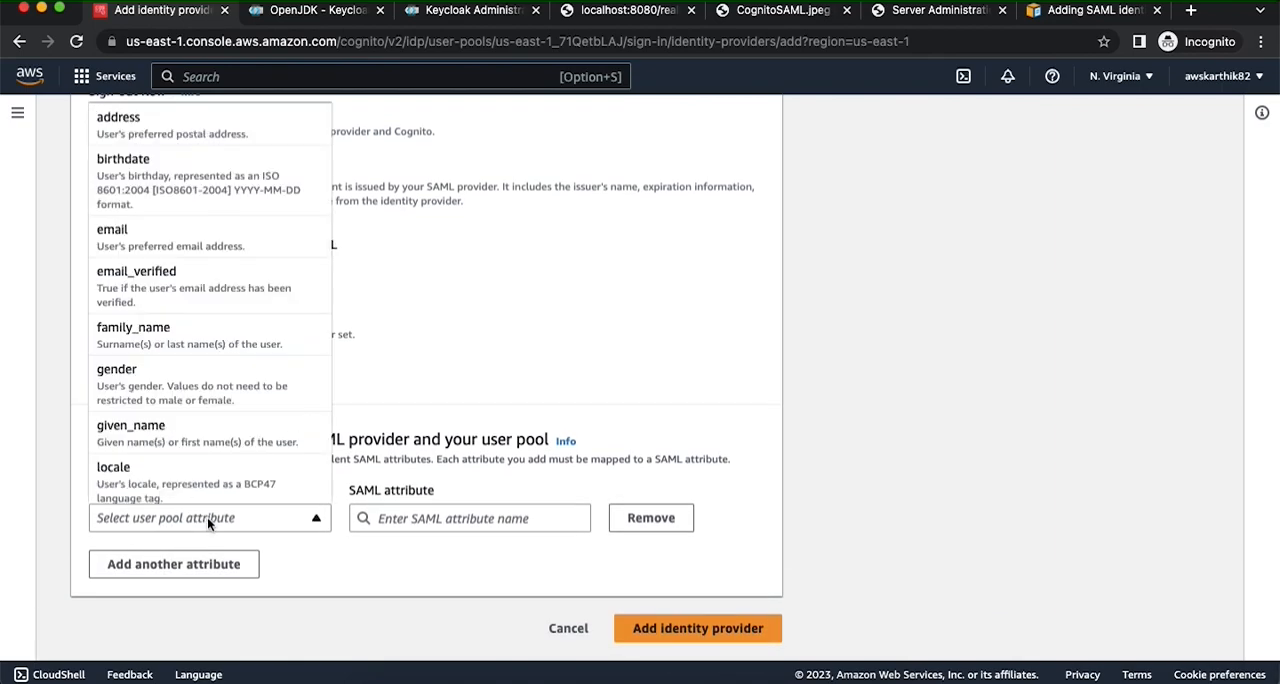
{"action": "left_click", "coordinate": [140, 432]}
{"action": "left_click", "coordinate": [430, 518]}
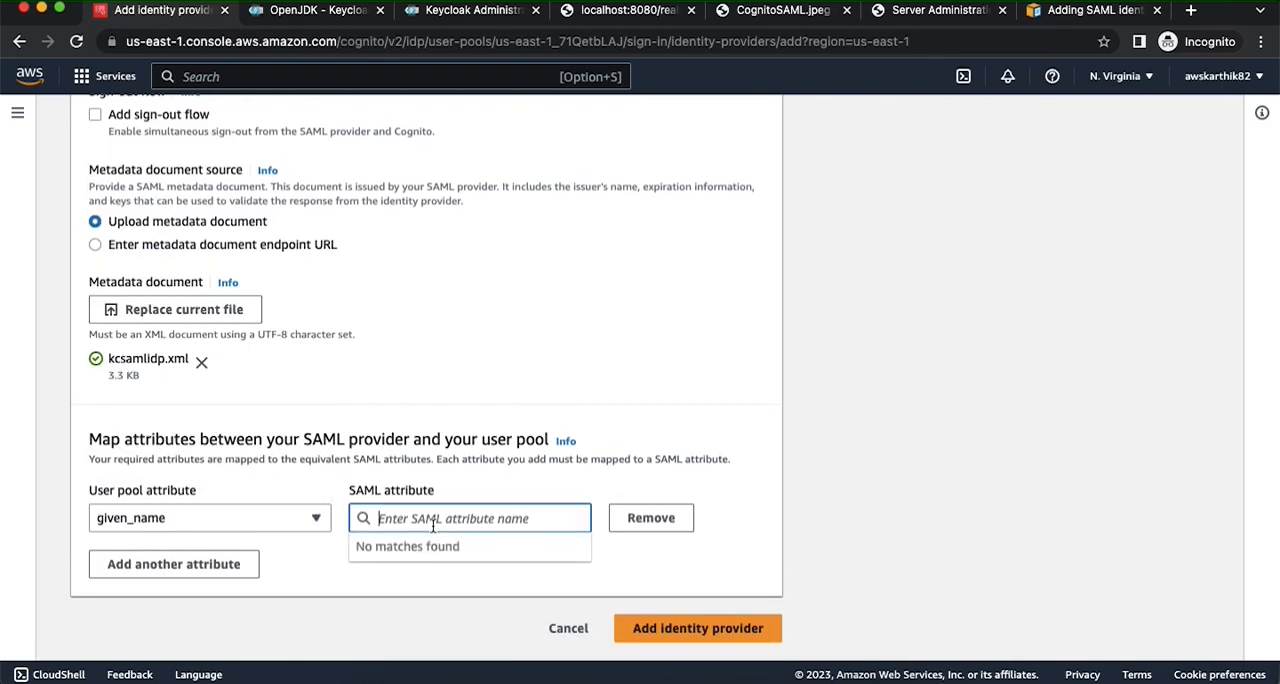
{"action": "type", "text": "givenName"}
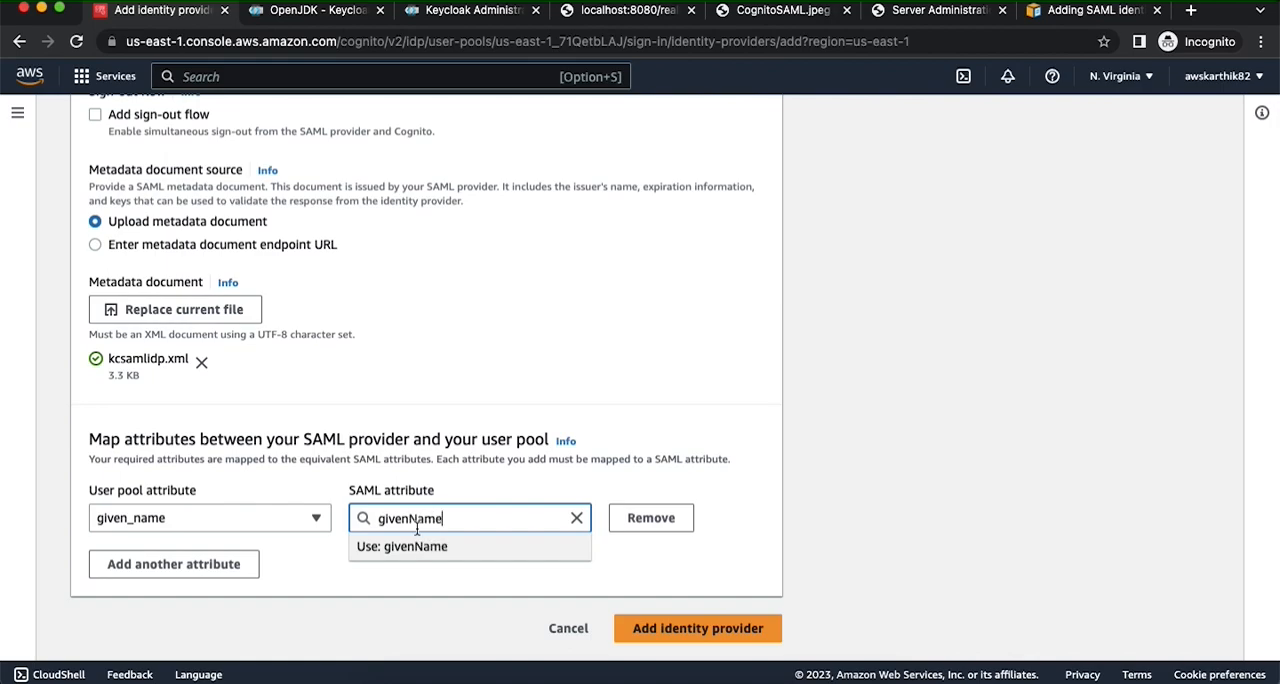
- Add a second attribute mapping from the user pool attribute family_name to the SAML attribute surname
{"action": "left_click", "coordinate": [178, 566]}
{"action": "left_click", "coordinate": [176, 566]}
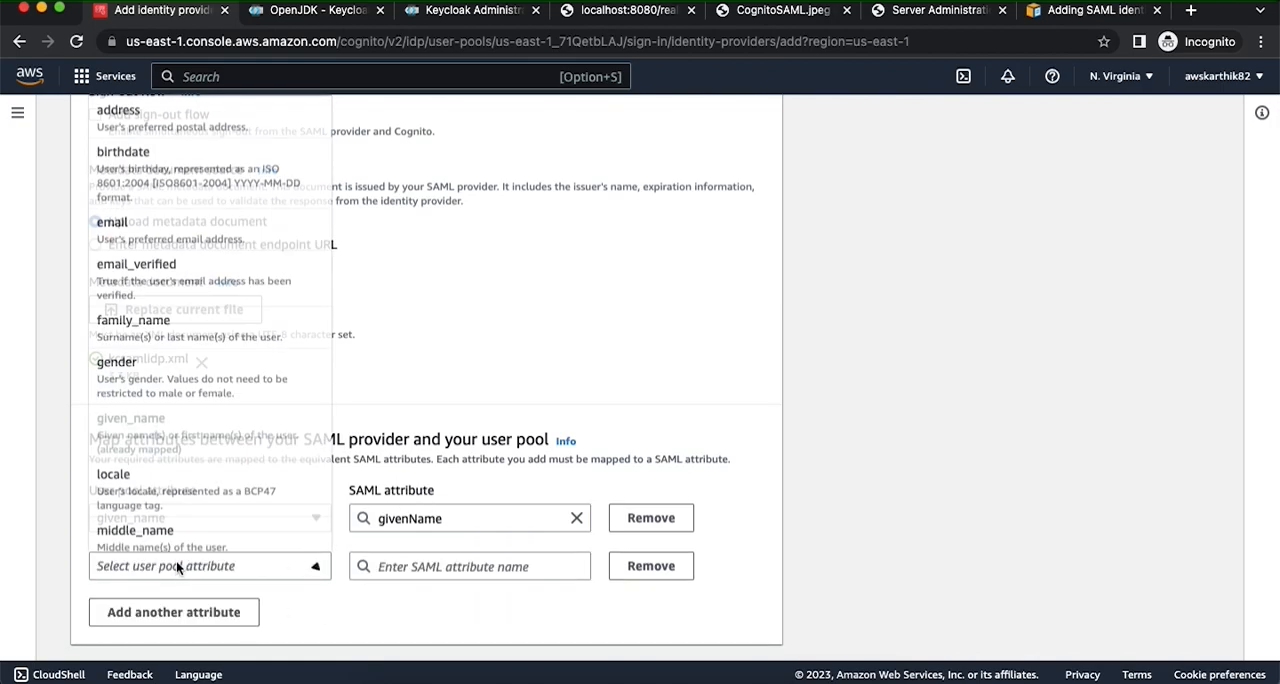
{"action": "left_click", "coordinate": [188, 328]}
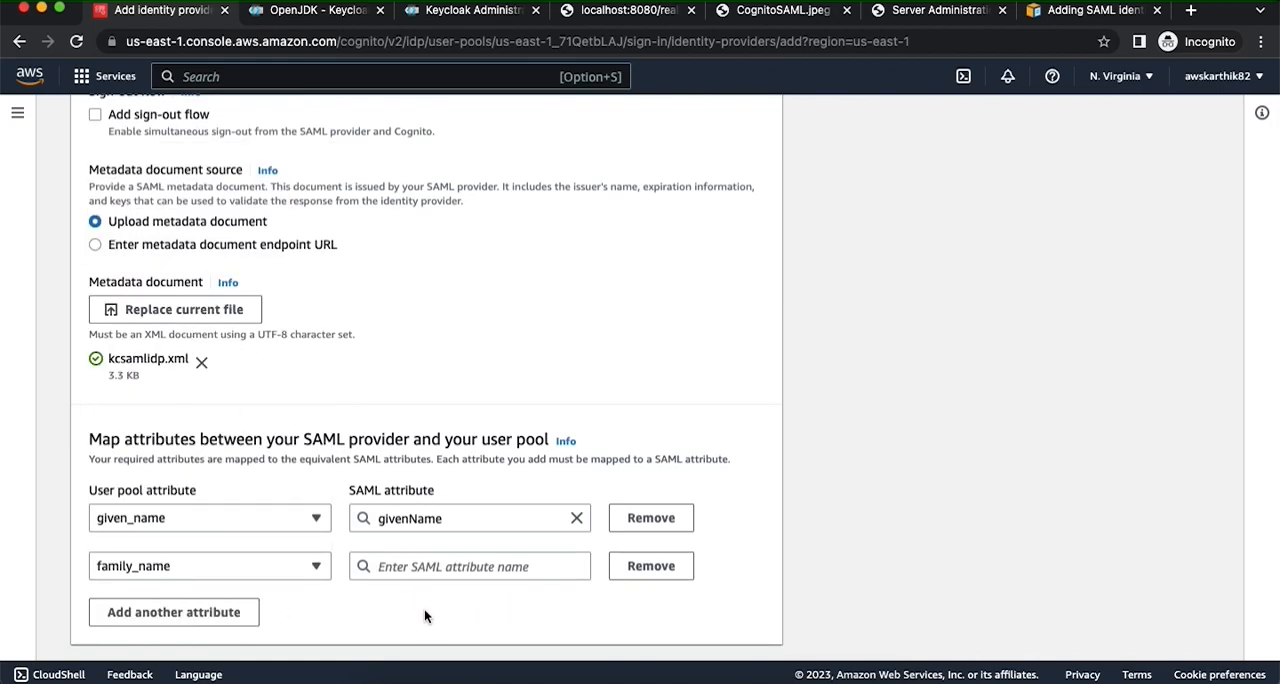
{"action": "left_click", "coordinate": [421, 567]}
{"action": "type", "text": "surname"}
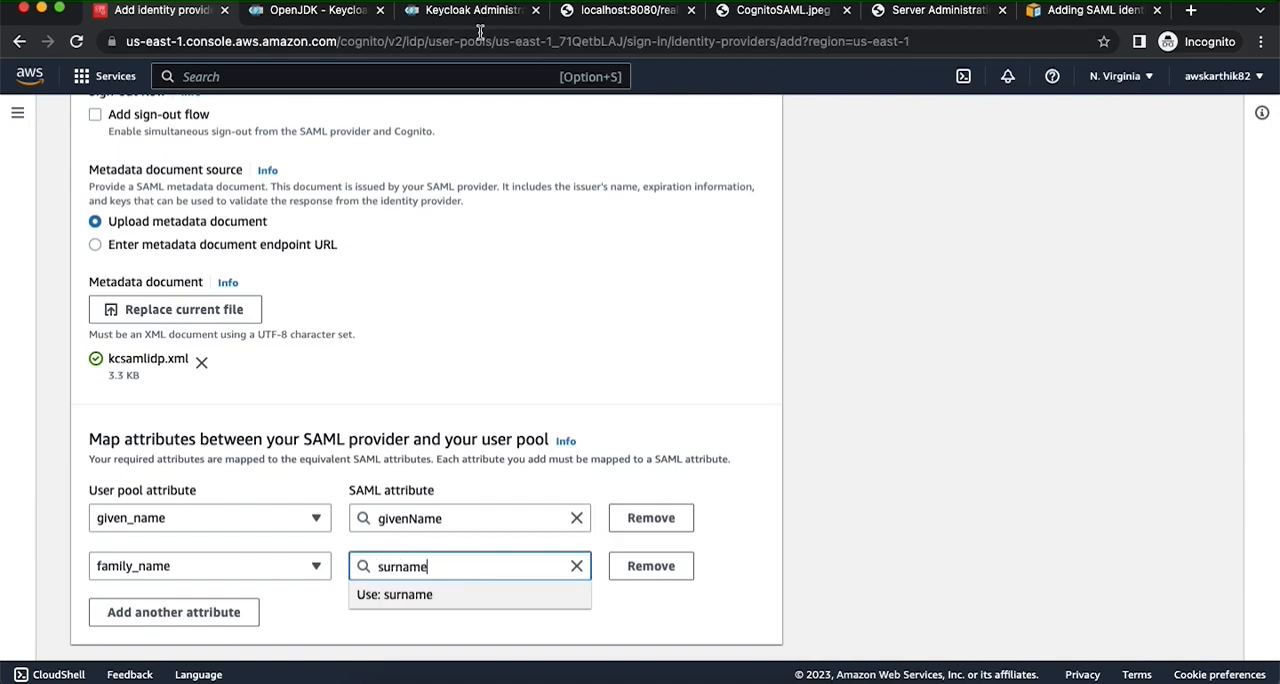
- Check the attribute names in the mapper list of Keycloak's CognitoSAMLAttributes client scope
{"action": "left_click", "coordinate": [620, 10]}
{"action": "left_click", "coordinate": [417, 14]}
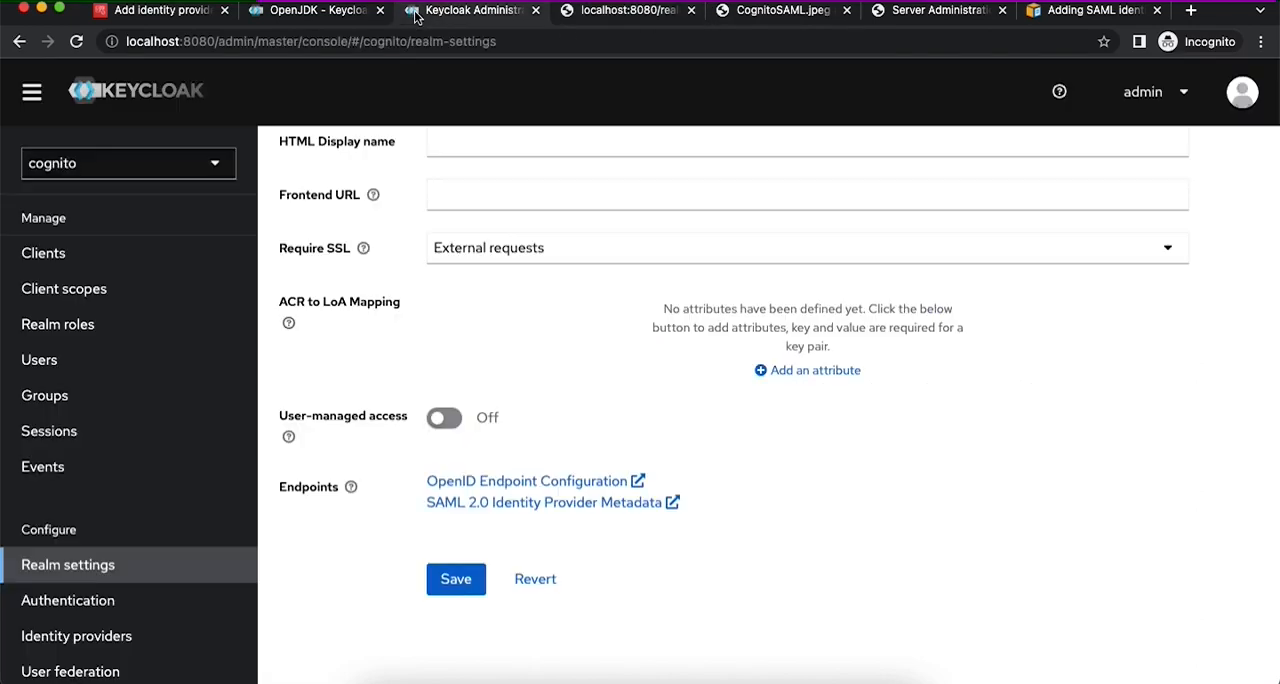
{"action": "scroll", "coordinate": [418, 341], "scroll_direction": "up", "scroll_amount": 5}
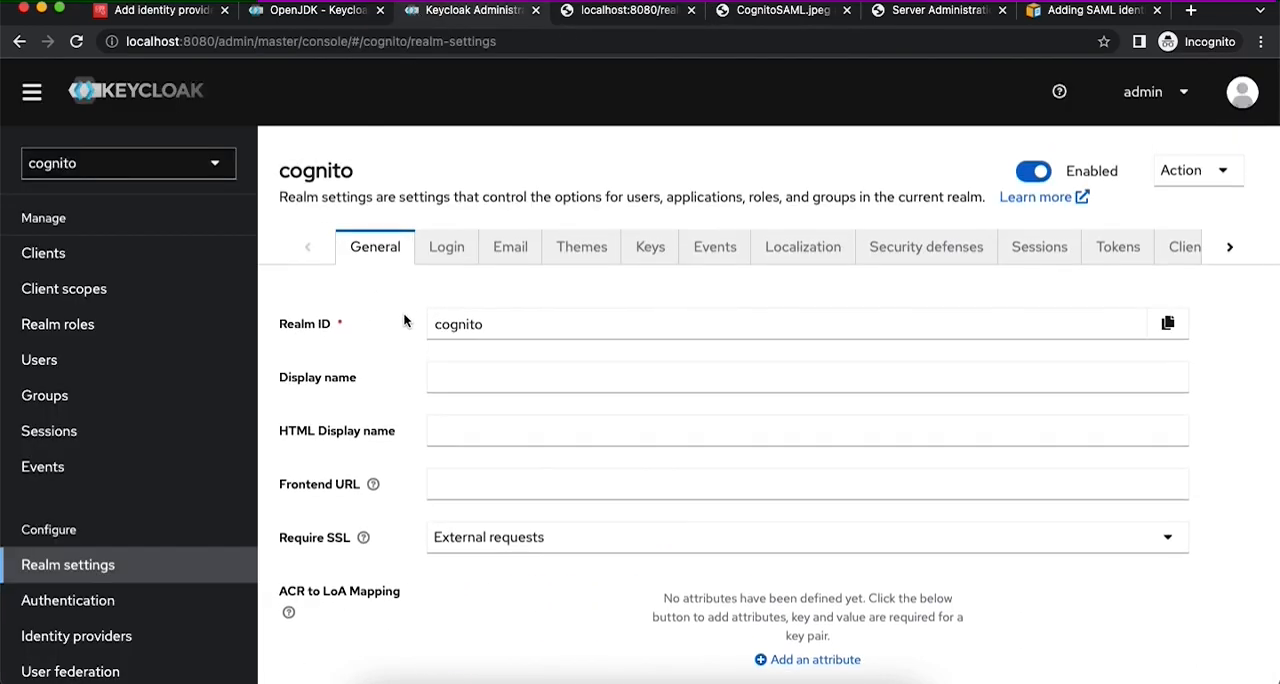
{"action": "left_click", "coordinate": [80, 298]}
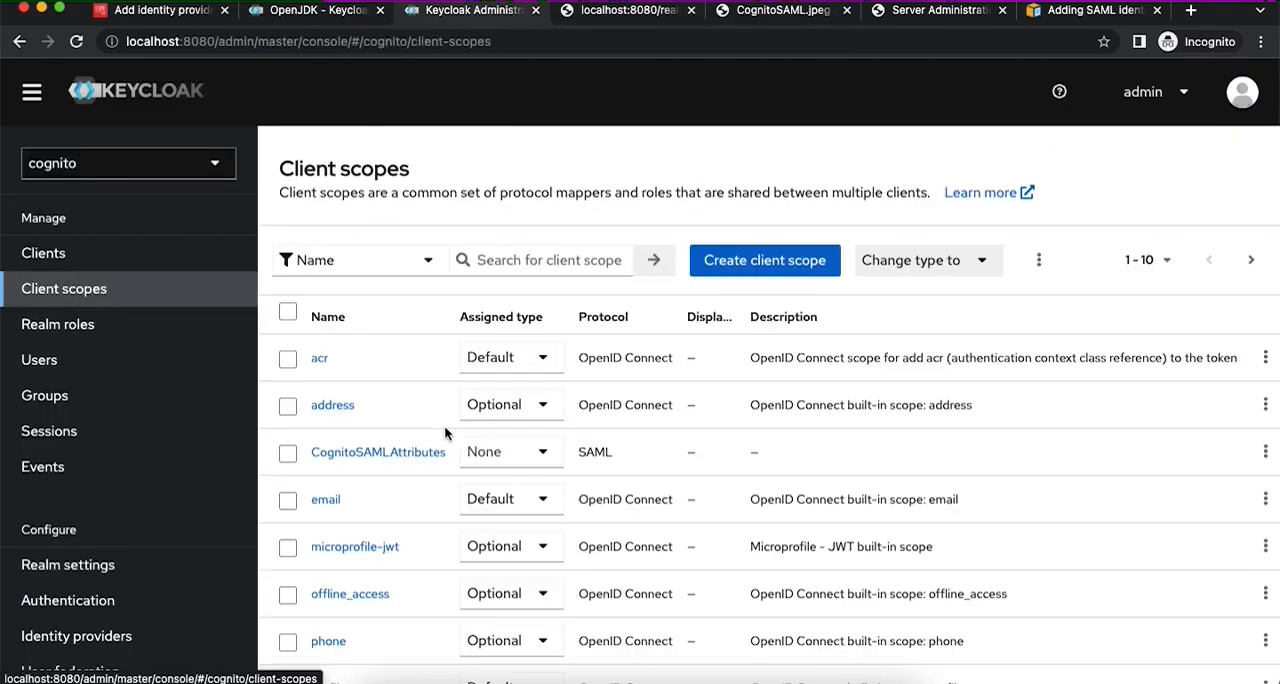
{"action": "scroll", "coordinate": [444, 425], "scroll_direction": "down", "scroll_amount": 3}
{"action": "scroll", "coordinate": [356, 535], "scroll_direction": "up", "scroll_amount": 1}
{"action": "scroll", "coordinate": [356, 535], "scroll_direction": "up", "scroll_amount": 1}
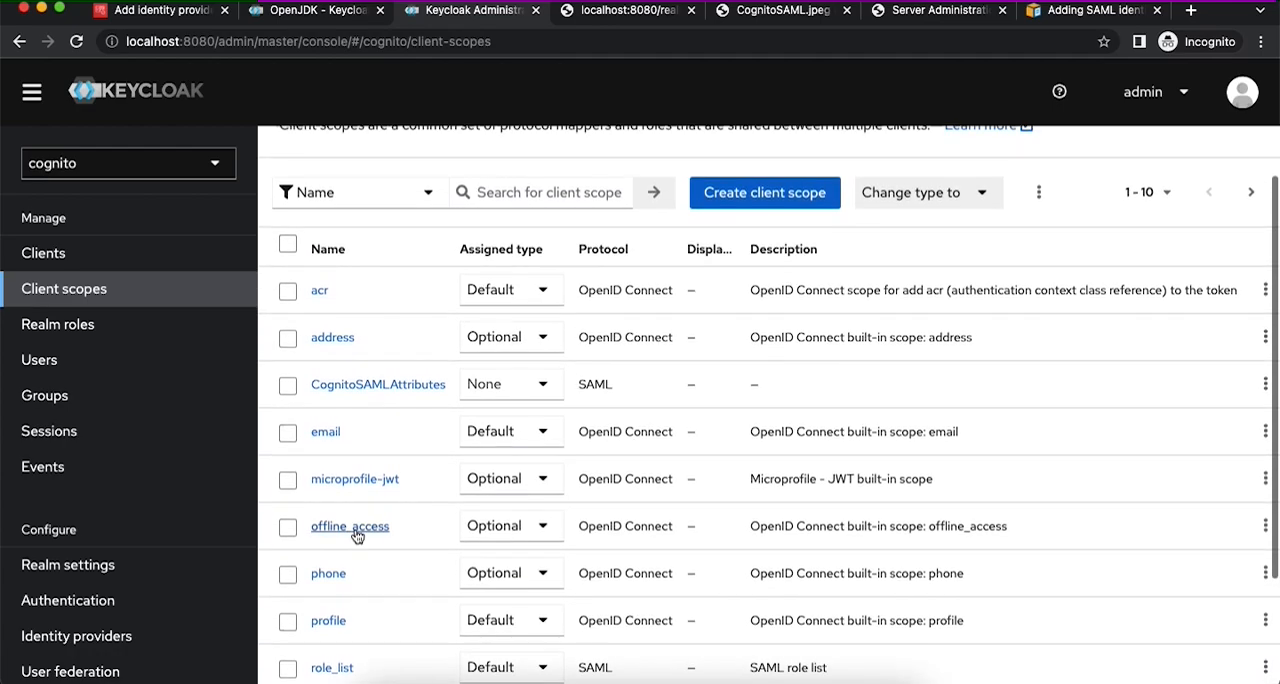
{"action": "scroll", "coordinate": [360, 530], "scroll_direction": "down", "scroll_amount": 3}
{"action": "scroll", "coordinate": [338, 532], "scroll_direction": "up", "scroll_amount": 3}
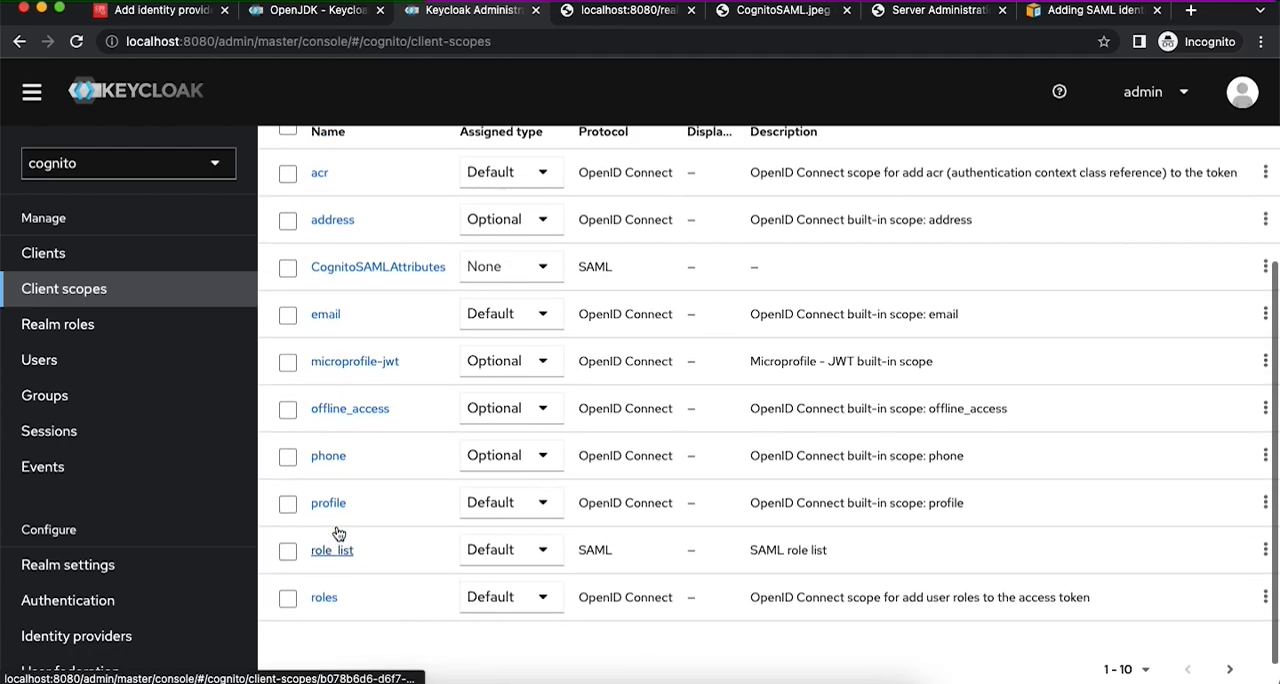
{"action": "left_click", "coordinate": [374, 373]}
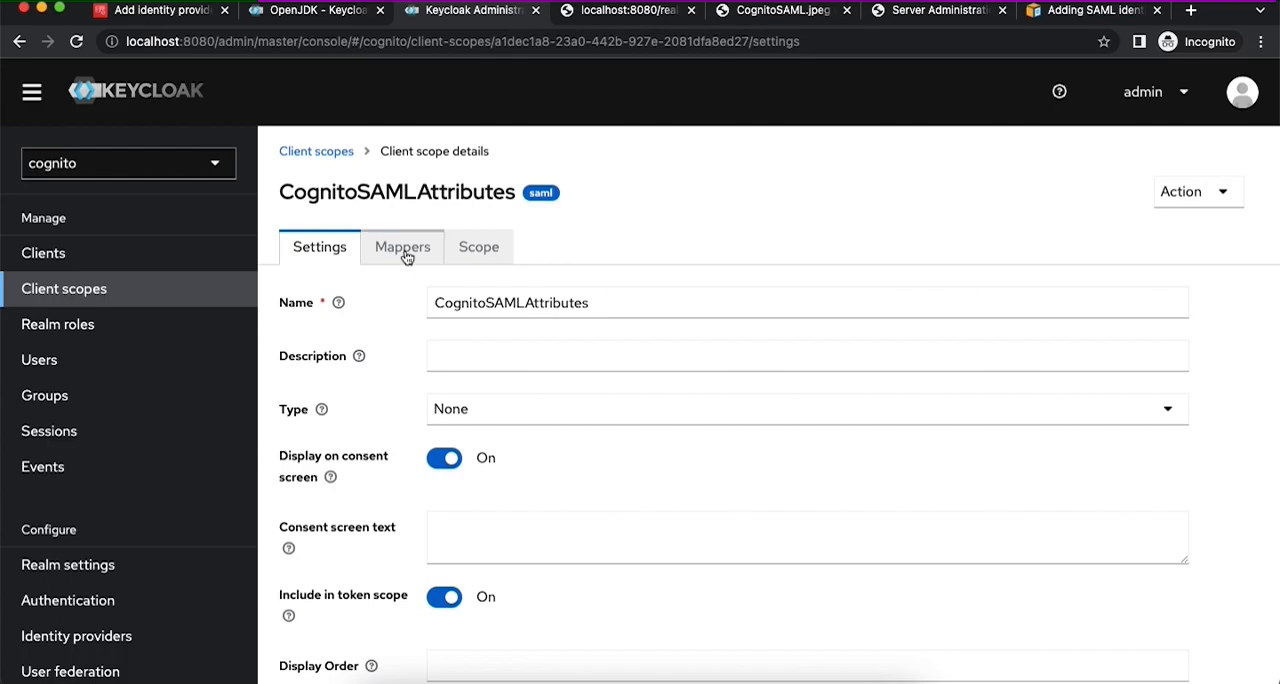
{"action": "left_click", "coordinate": [404, 250]}
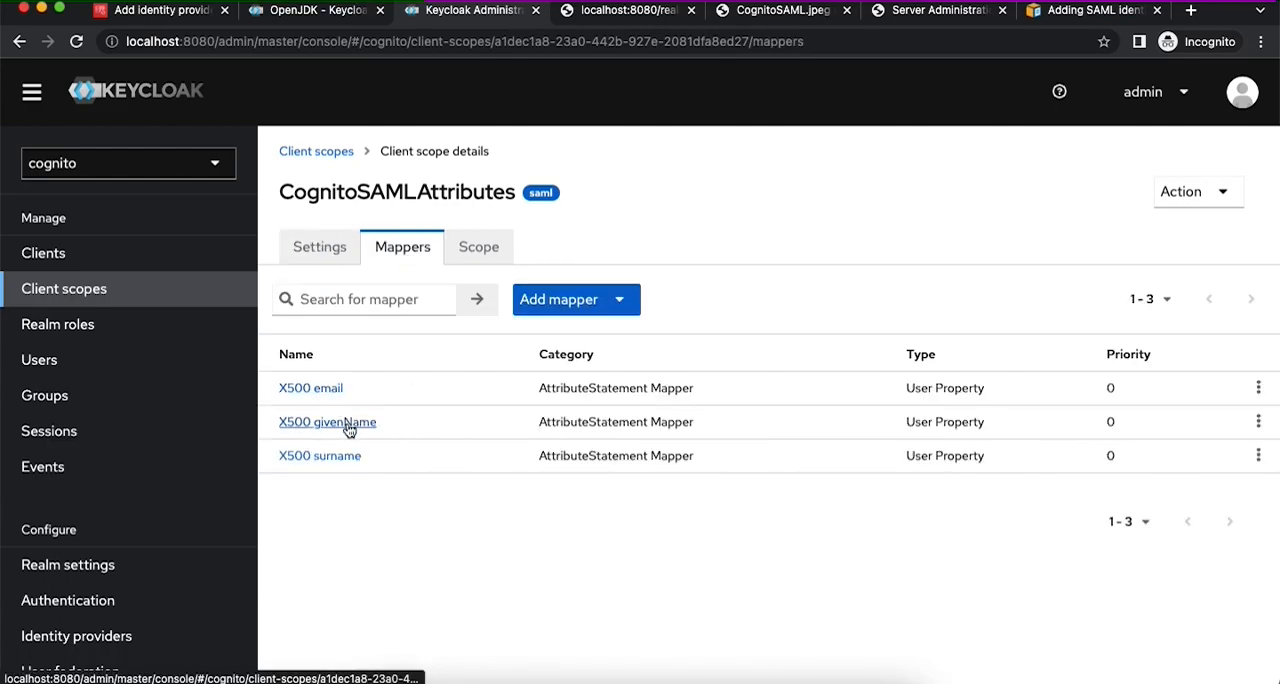
- Back in Cognito, map the user pool attribute email to the SAML attribute email and add the identity provider
{"action": "left_click", "coordinate": [172, 12]}
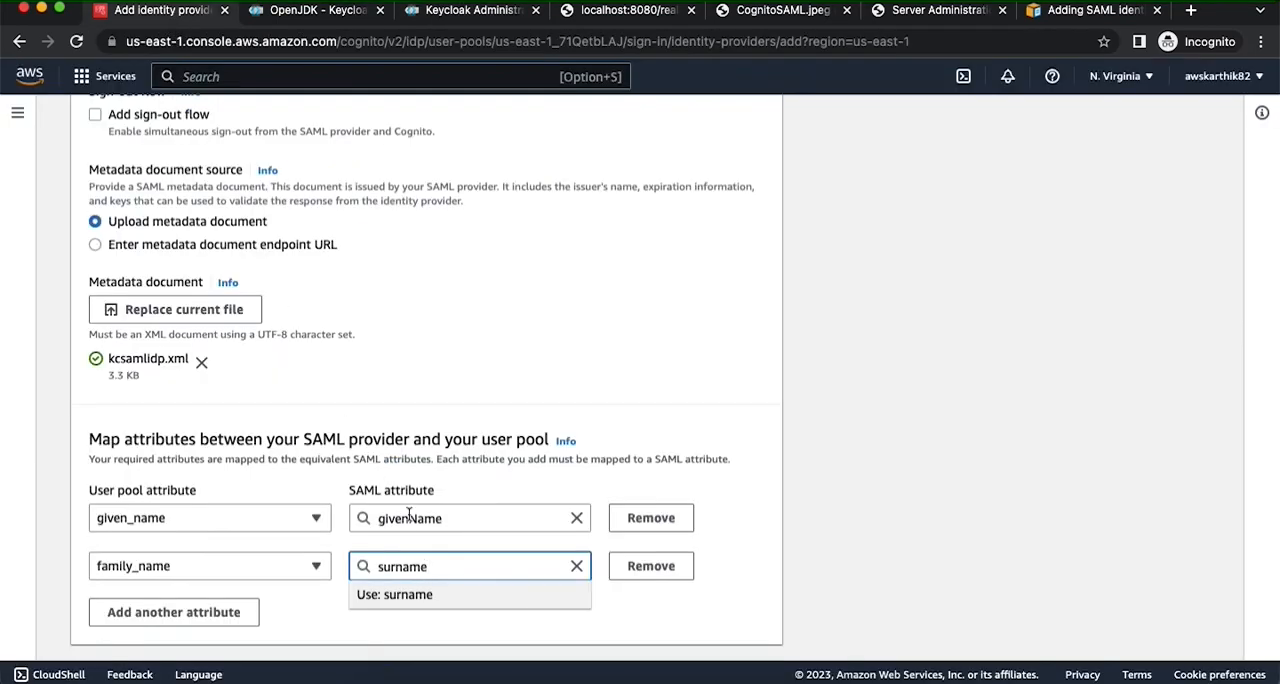
{"action": "left_click", "coordinate": [237, 612]}
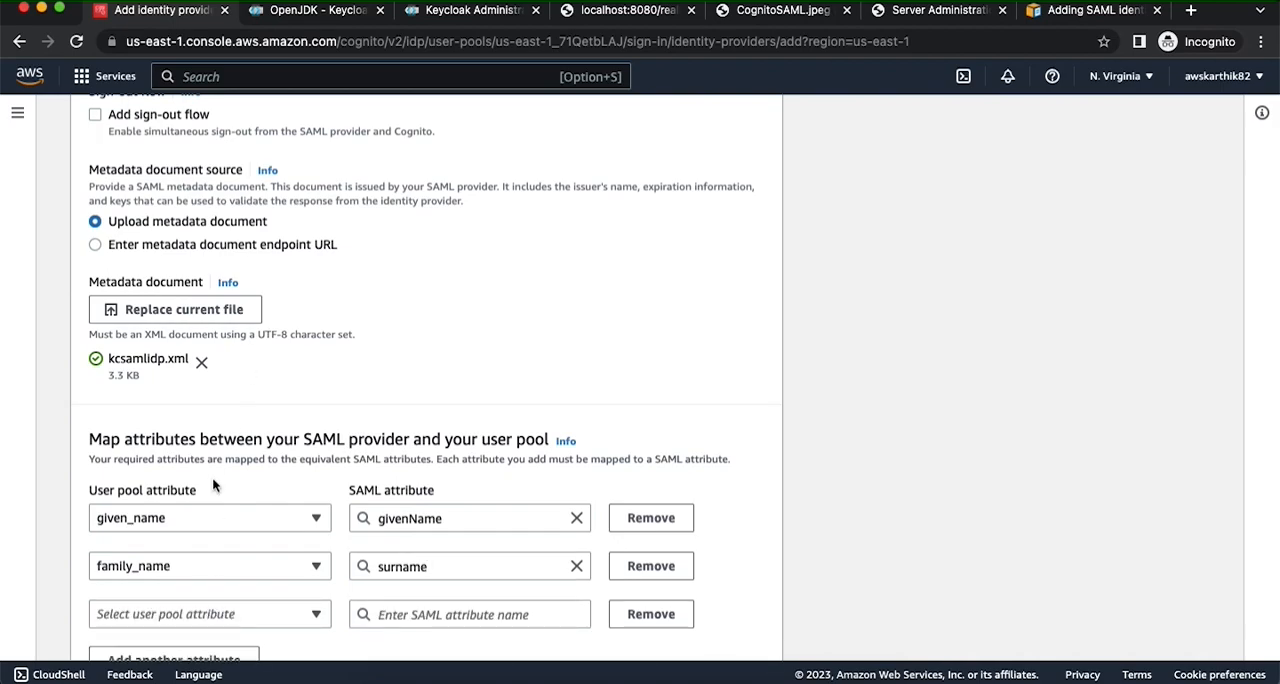
{"action": "scroll", "coordinate": [212, 484], "scroll_direction": "down", "scroll_amount": 2}
{"action": "left_click", "coordinate": [206, 517]}
{"action": "left_click", "coordinate": [186, 234]}
{"action": "left_click", "coordinate": [404, 518]}
{"action": "type", "text": "email"}
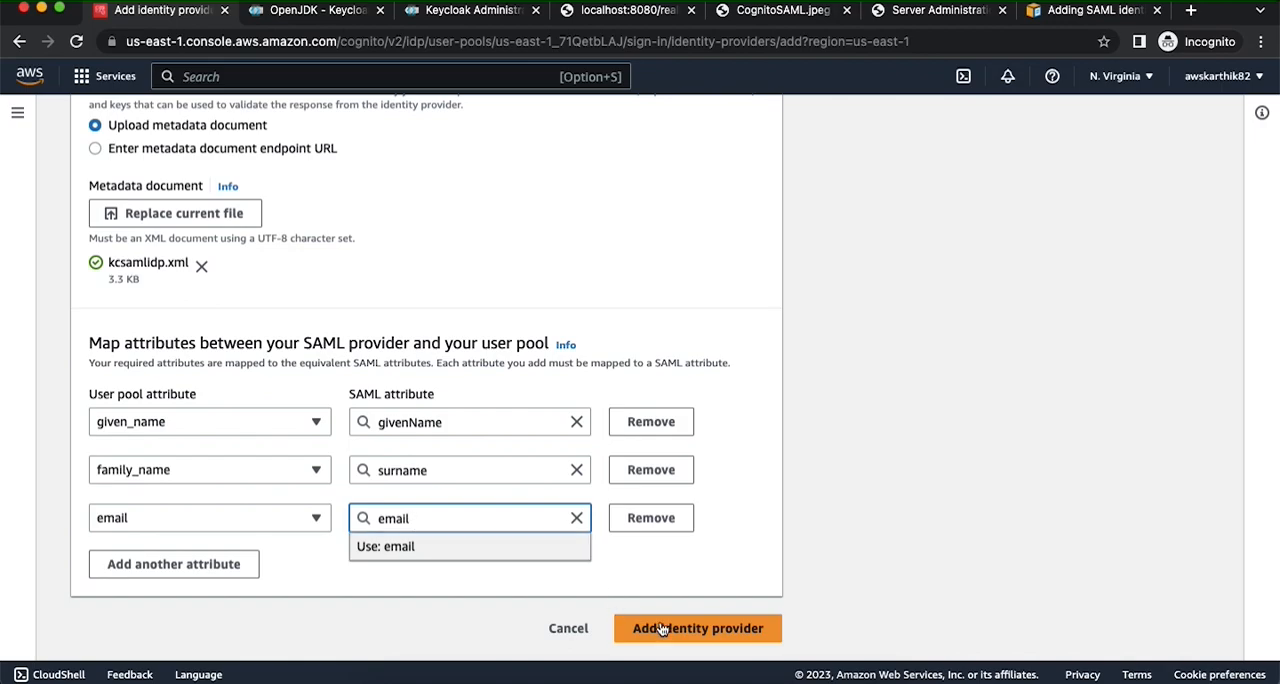
{"action": "left_click", "coordinate": [650, 624]}
- Open the cognitokeycloakclient app client from the user pool's app integration settings
{"action": "scroll", "coordinate": [580, 443], "scroll_direction": "down", "scroll_amount": 4}
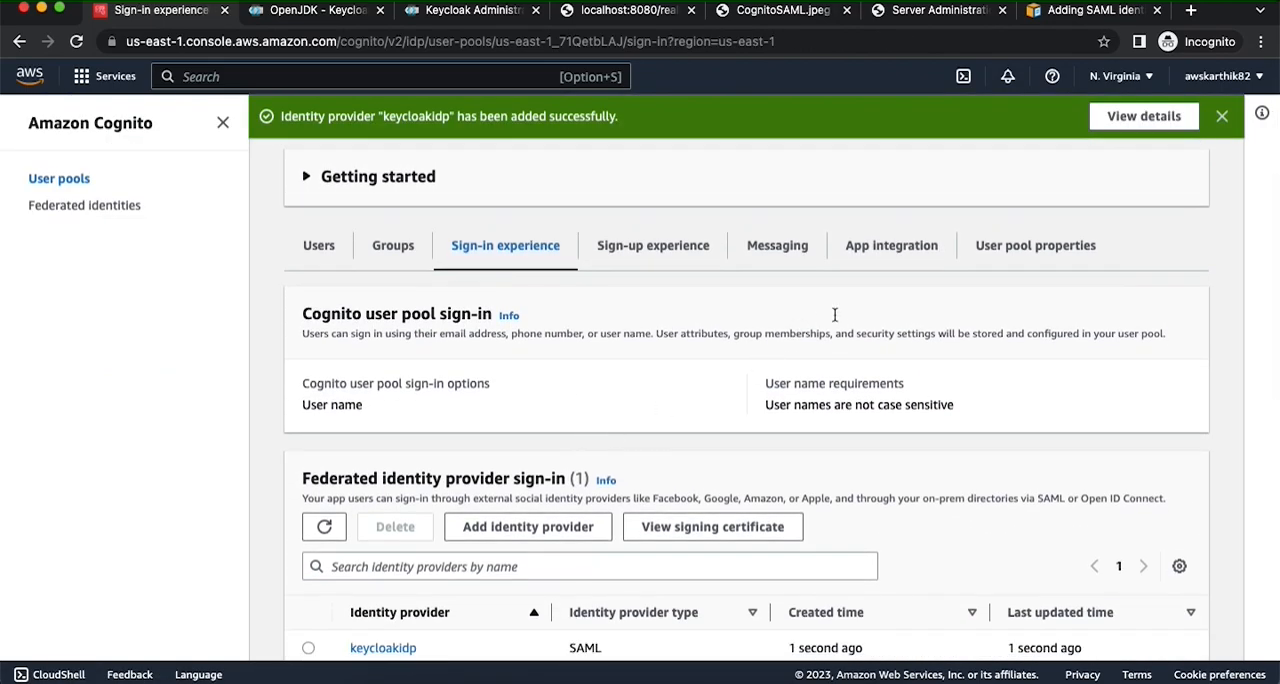
{"action": "left_click", "coordinate": [857, 250]}
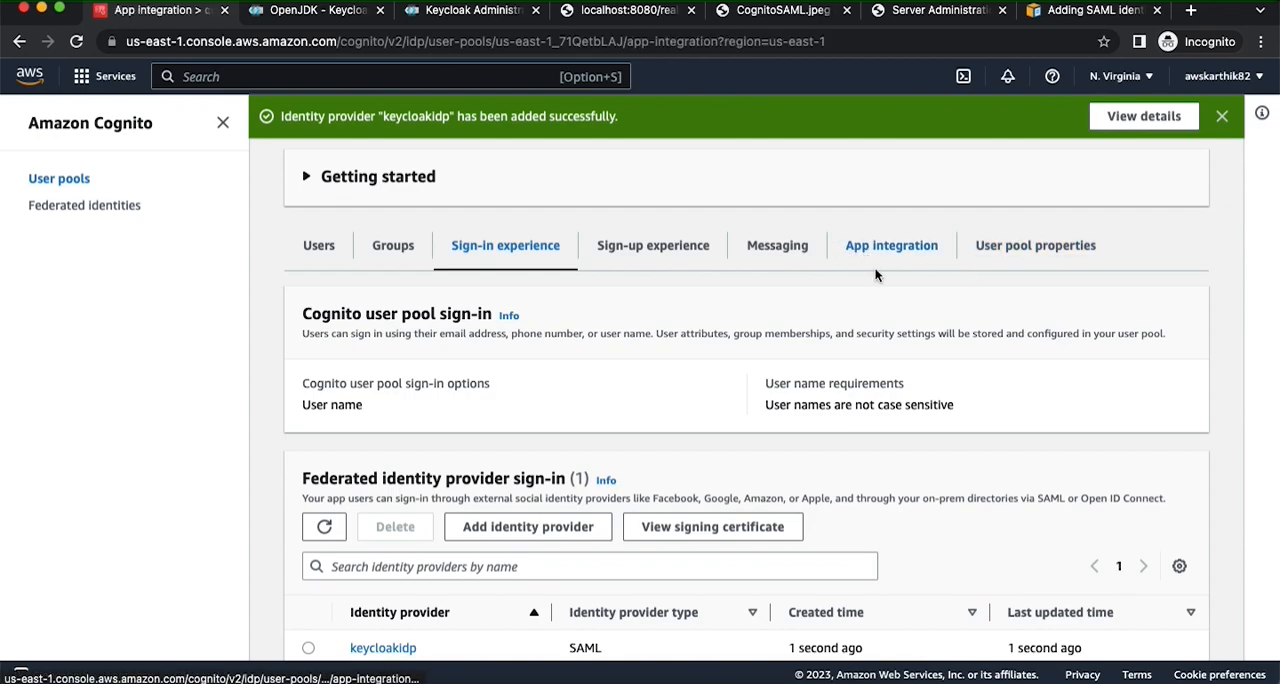
{"action": "scroll", "coordinate": [913, 370], "scroll_direction": "down", "scroll_amount": 5}
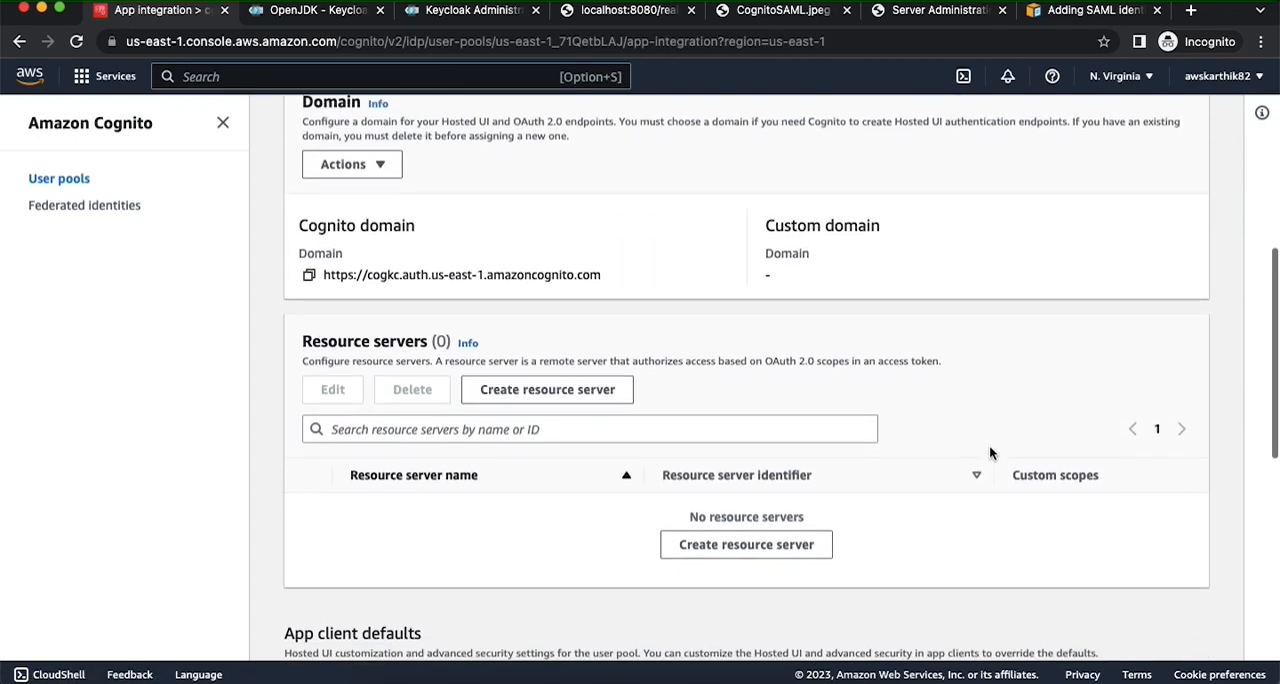
{"action": "scroll", "coordinate": [989, 453], "scroll_direction": "down", "scroll_amount": 15}
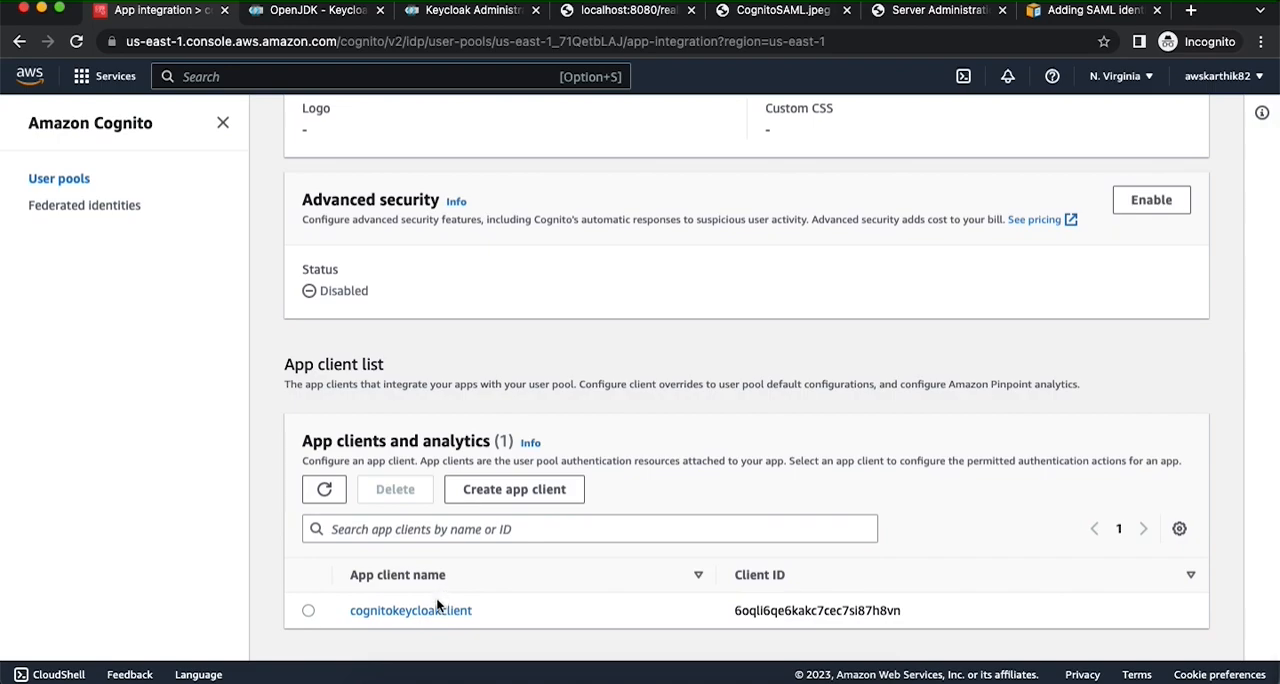
{"action": "left_click", "coordinate": [430, 612]}
- Open the app client's Hosted UI settings for editing and go to its identity providers
{"action": "scroll", "coordinate": [866, 494], "scroll_direction": "down", "scroll_amount": 5}
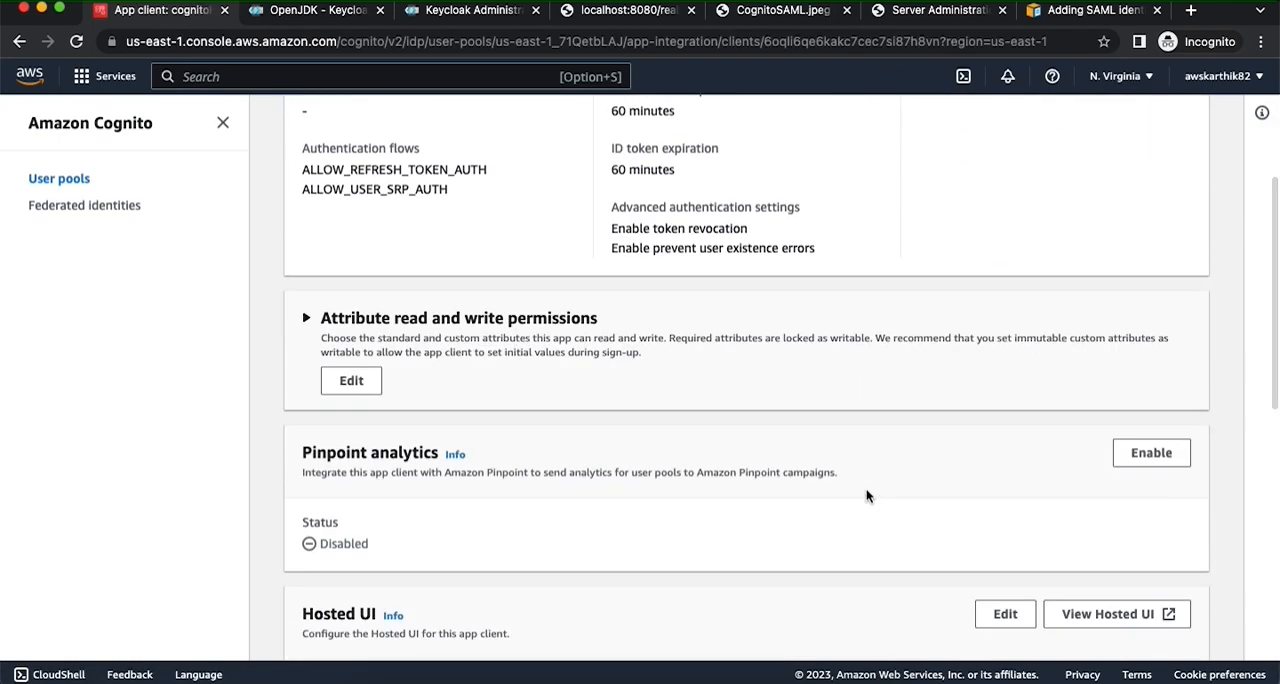
{"action": "scroll", "coordinate": [867, 496], "scroll_direction": "up", "scroll_amount": 5}
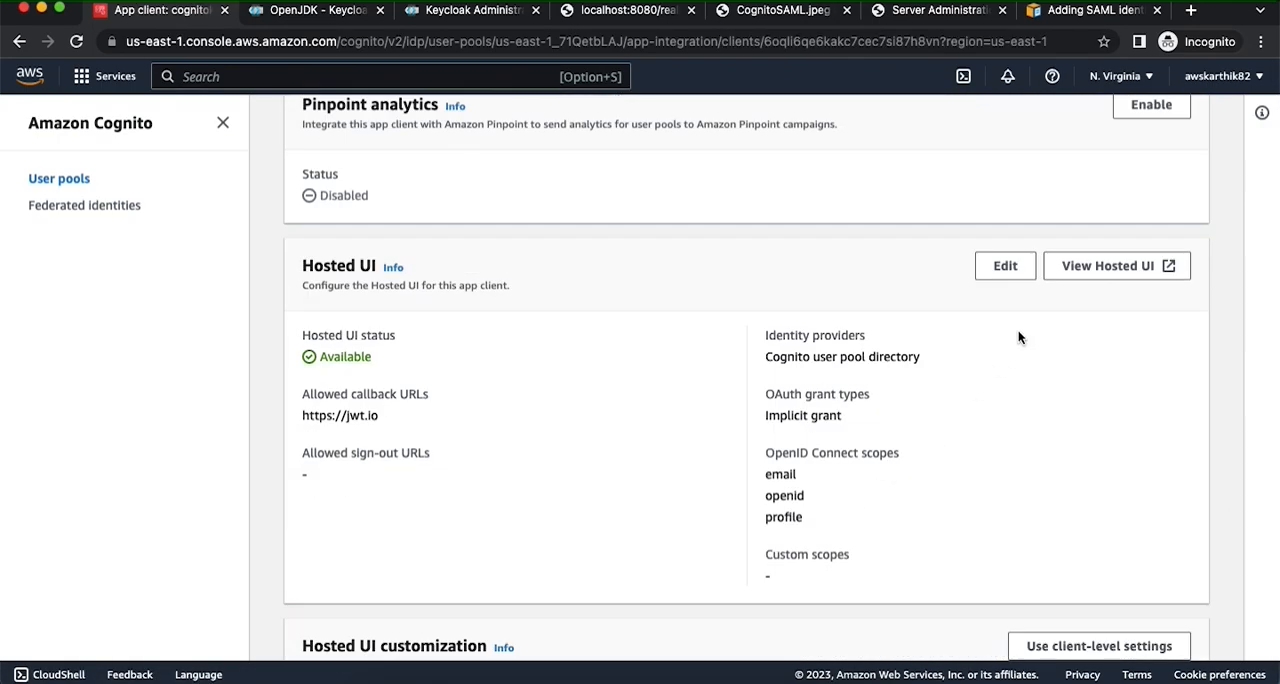
{"action": "scroll", "coordinate": [1051, 311], "scroll_direction": "down", "scroll_amount": 2}
{"action": "scroll", "coordinate": [1051, 311], "scroll_direction": "up", "scroll_amount": 5}
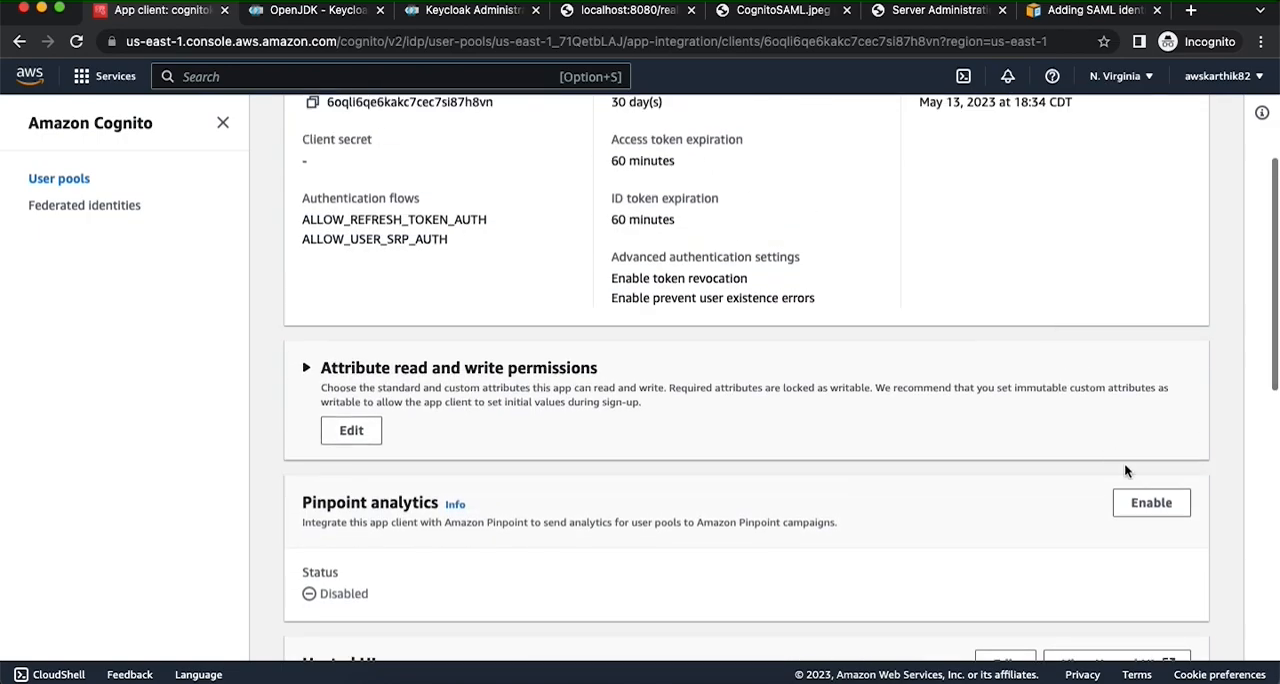
{"action": "scroll", "coordinate": [1133, 485], "scroll_direction": "down", "scroll_amount": 4}
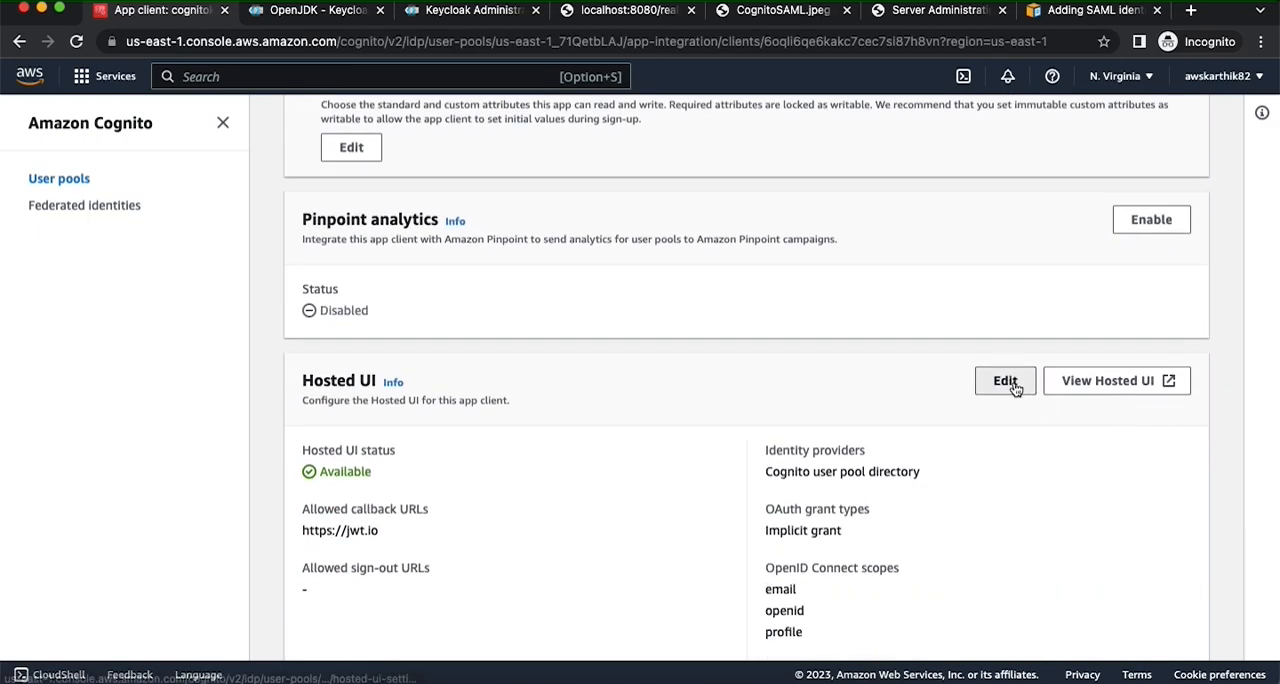
{"action": "left_click", "coordinate": [1006, 382]}
{"action": "scroll", "coordinate": [739, 379], "scroll_direction": "down", "scroll_amount": 3}
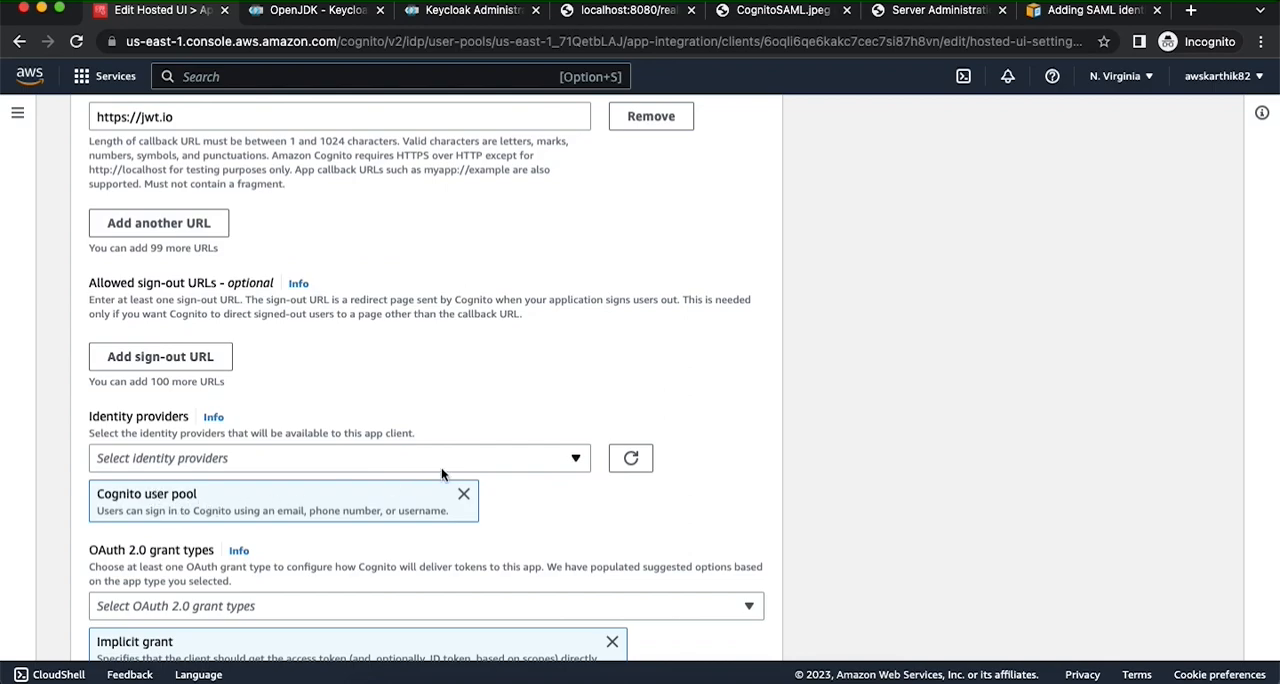
- Add keycloakidp to the app client's Hosted UI identity providers alongside Cognito user pool and save the changes
{"action": "left_click", "coordinate": [543, 460]}
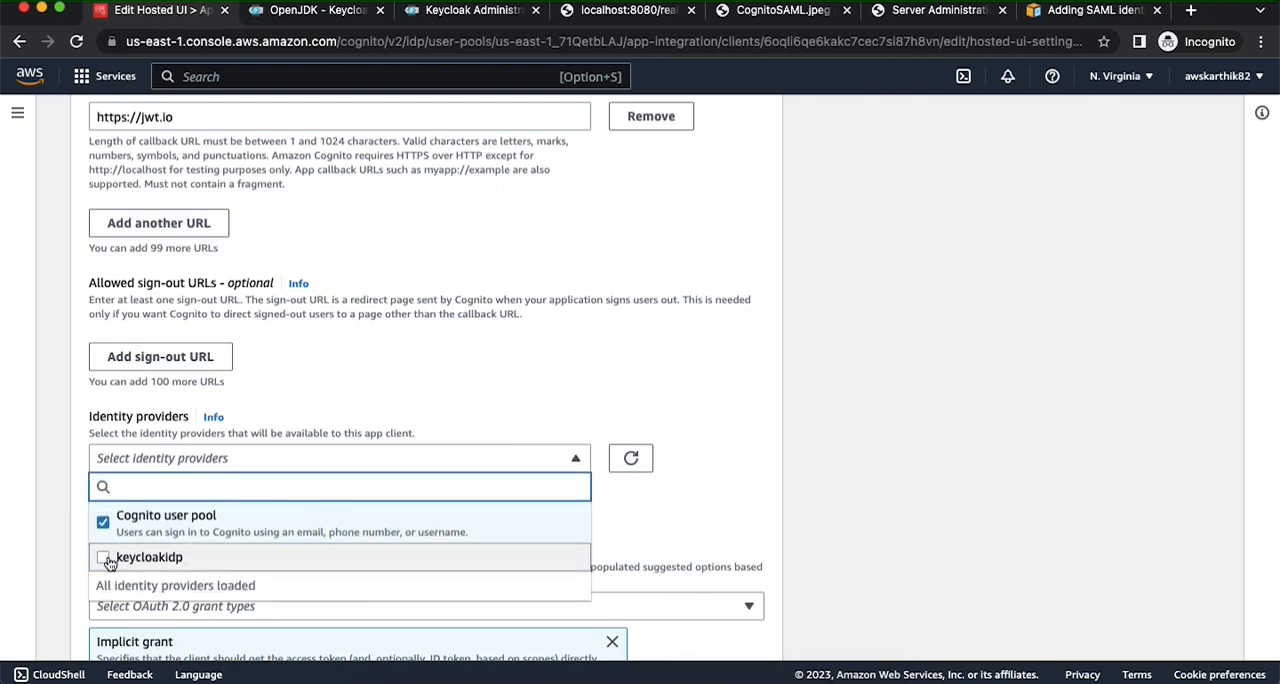
{"action": "left_click", "coordinate": [752, 508]}
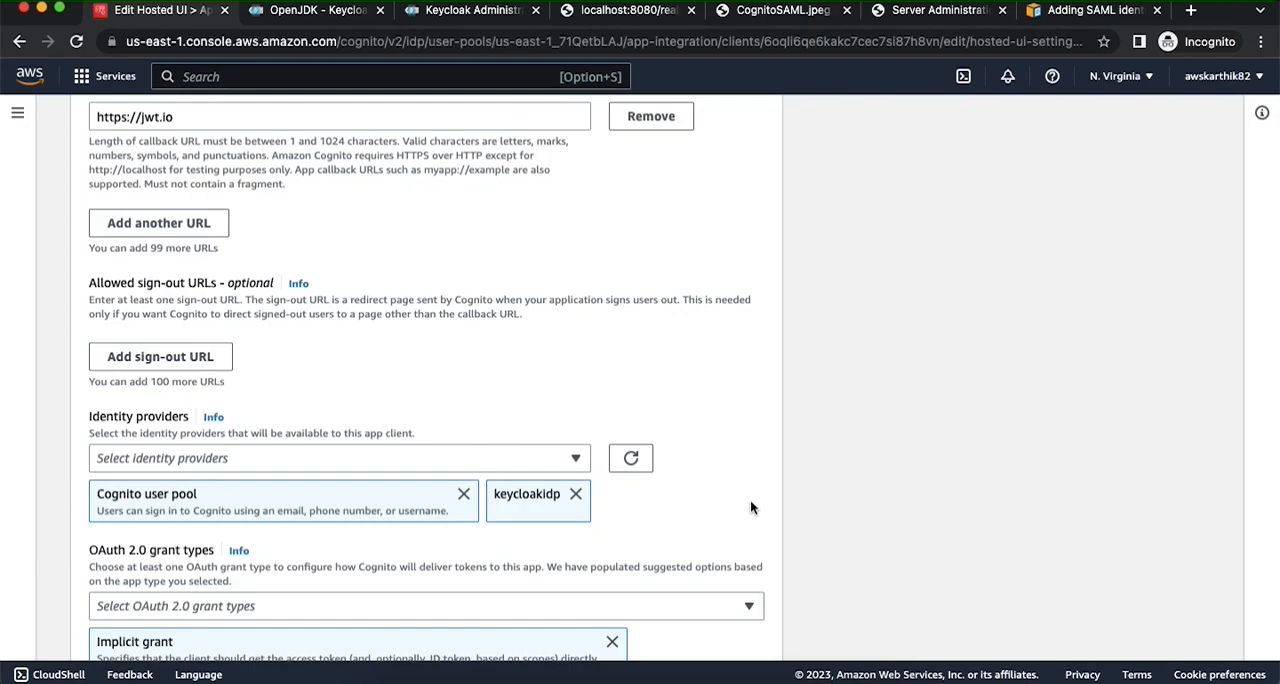
{"action": "scroll", "coordinate": [751, 507], "scroll_direction": "down", "scroll_amount": 5}
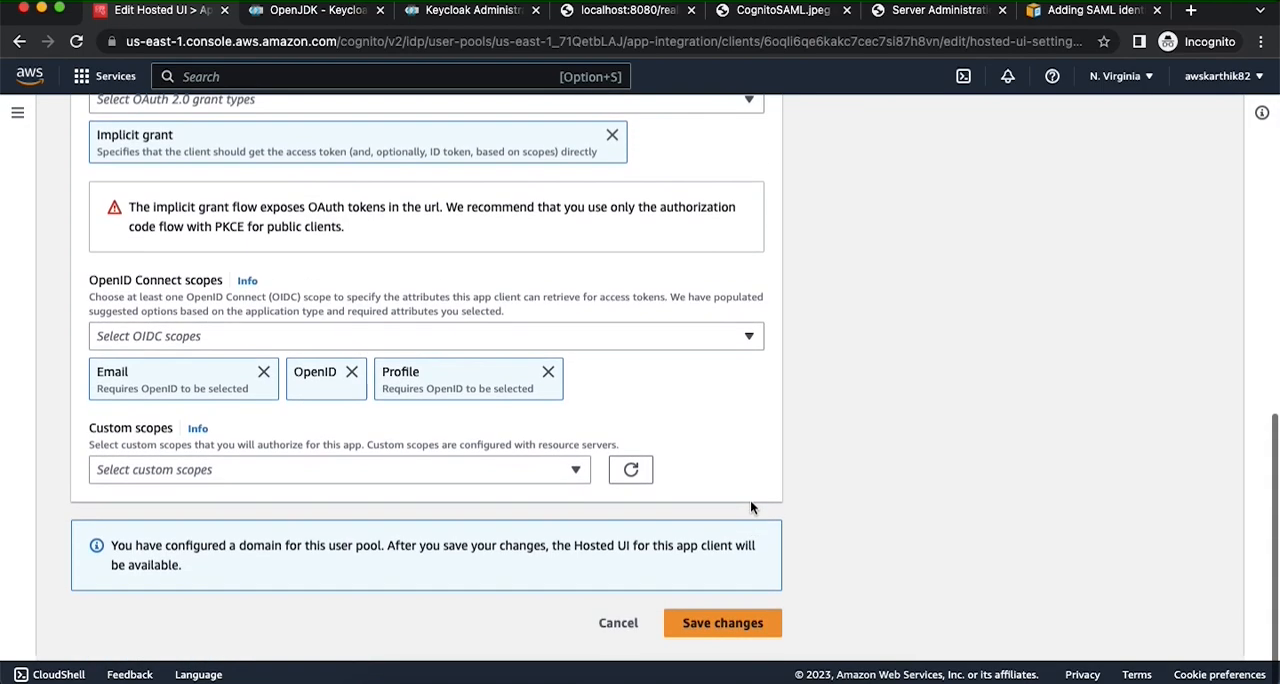
{"action": "left_click", "coordinate": [716, 638]}
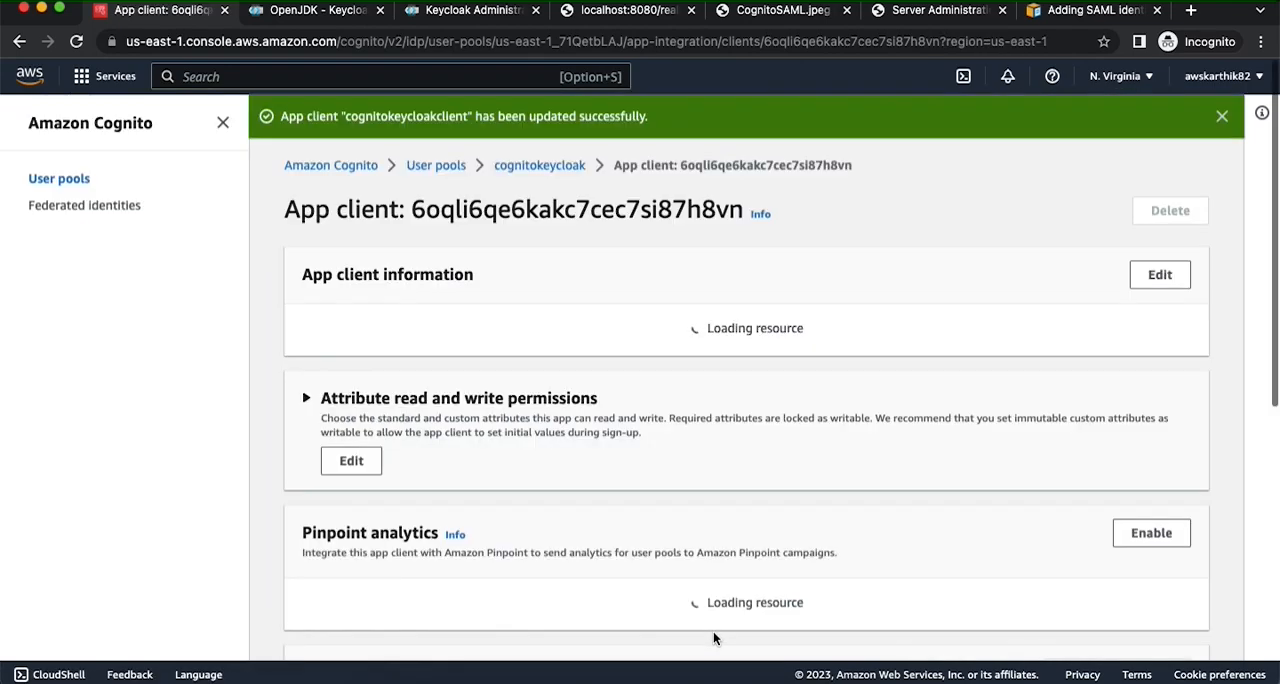
- Review the app client's saved Hosted UI settings, then reopen cognitokeycloakclient from the cognitokeycloak user pool
{"action": "scroll", "coordinate": [769, 508], "scroll_direction": "down", "scroll_amount": 3}
{"action": "scroll", "coordinate": [769, 500], "scroll_direction": "down", "scroll_amount": 8}
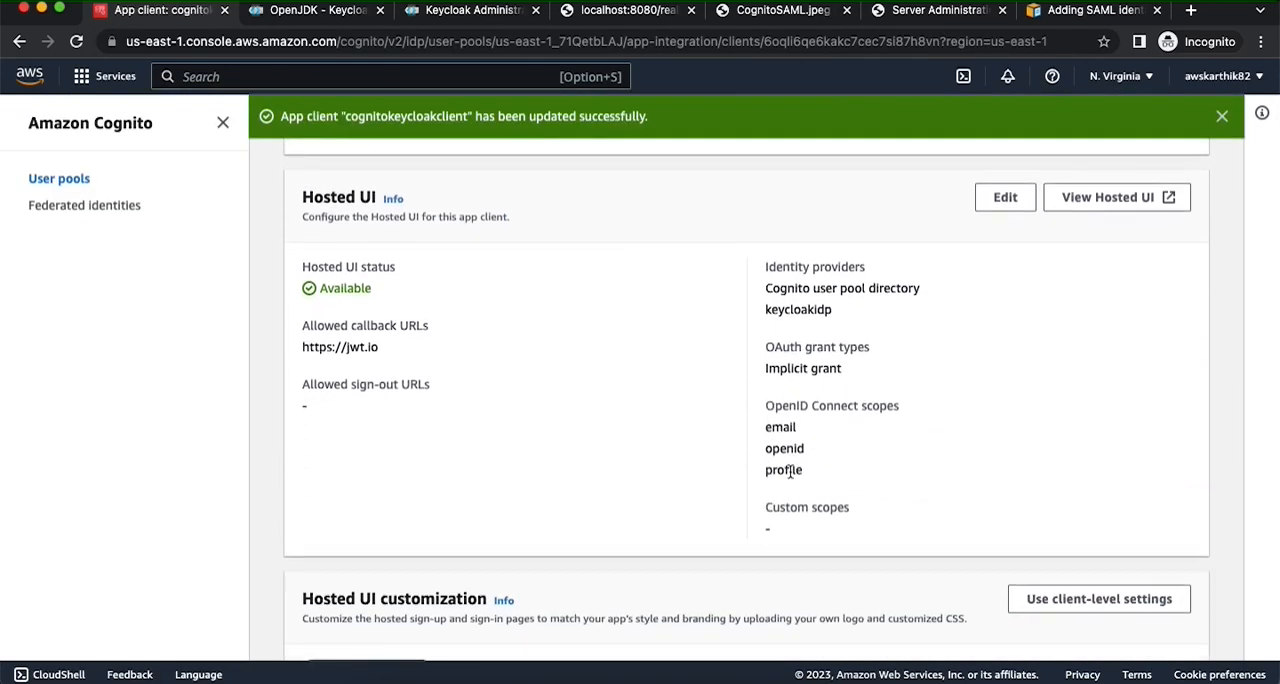
{"action": "scroll", "coordinate": [787, 413], "scroll_direction": "down", "scroll_amount": 5}
{"action": "scroll", "coordinate": [787, 413], "scroll_direction": "up", "scroll_amount": 4}
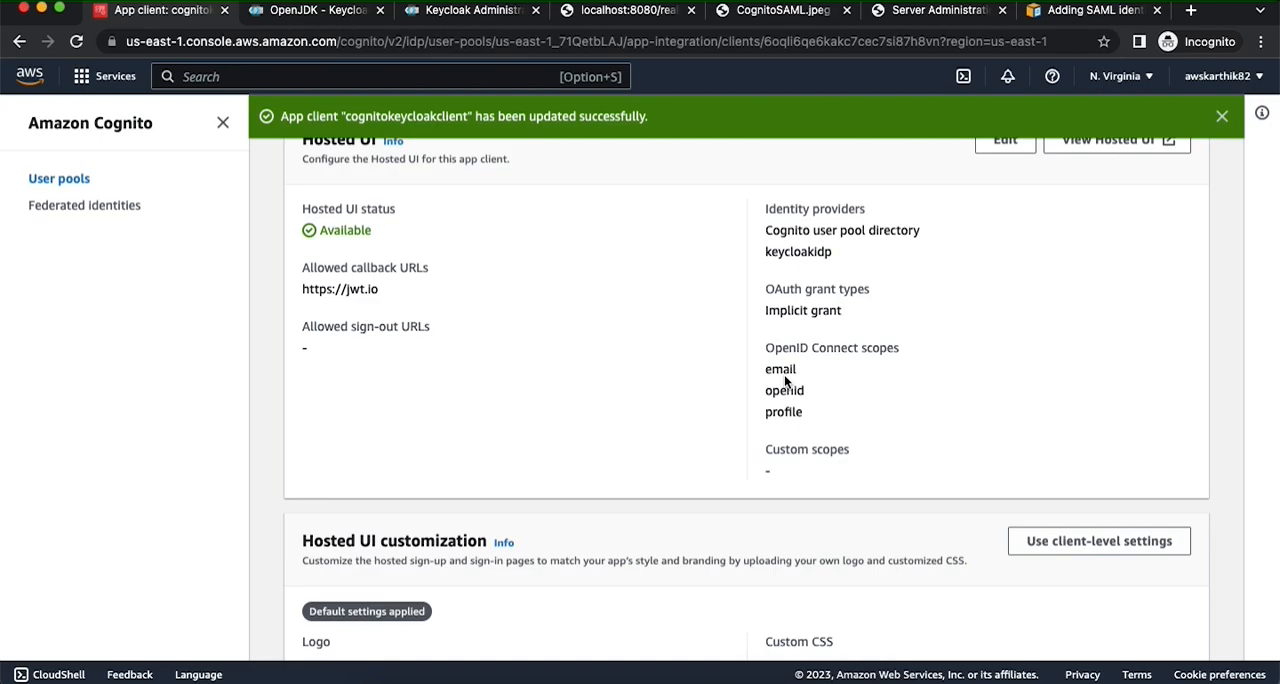
{"action": "scroll", "coordinate": [785, 380], "scroll_direction": "up", "scroll_amount": 10}
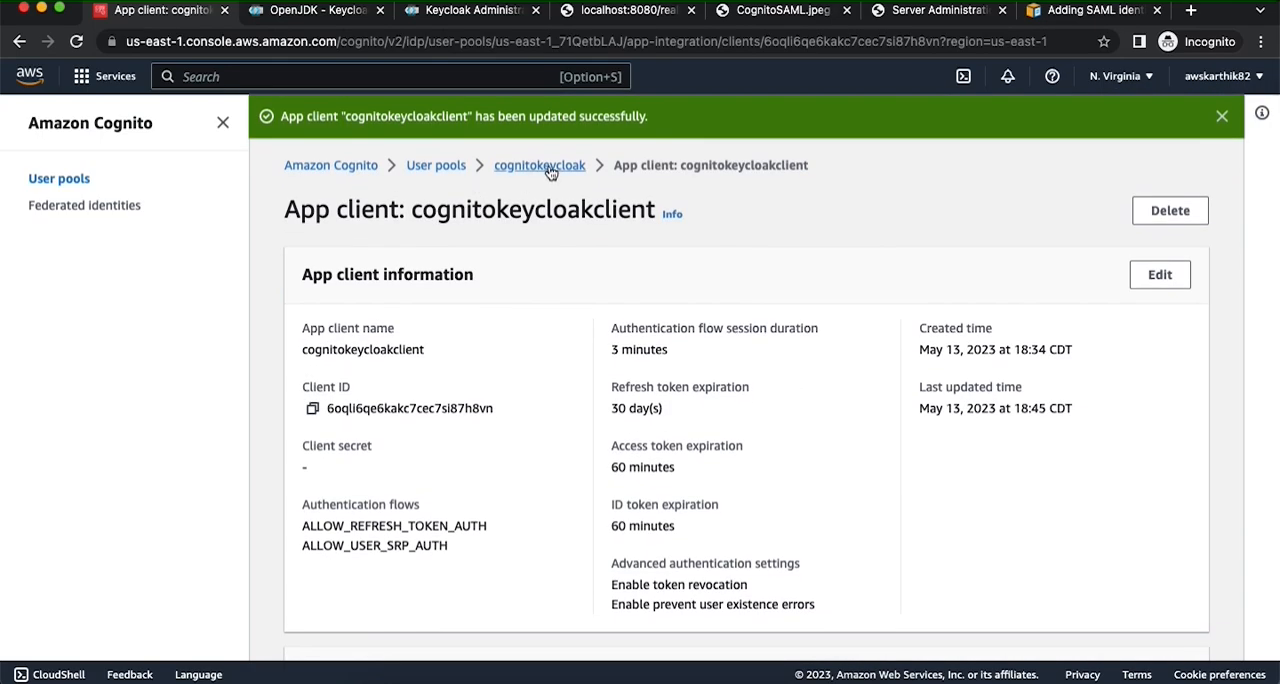
{"action": "left_click", "coordinate": [540, 166]}
{"action": "scroll", "coordinate": [590, 390], "scroll_direction": "down", "scroll_amount": 2}
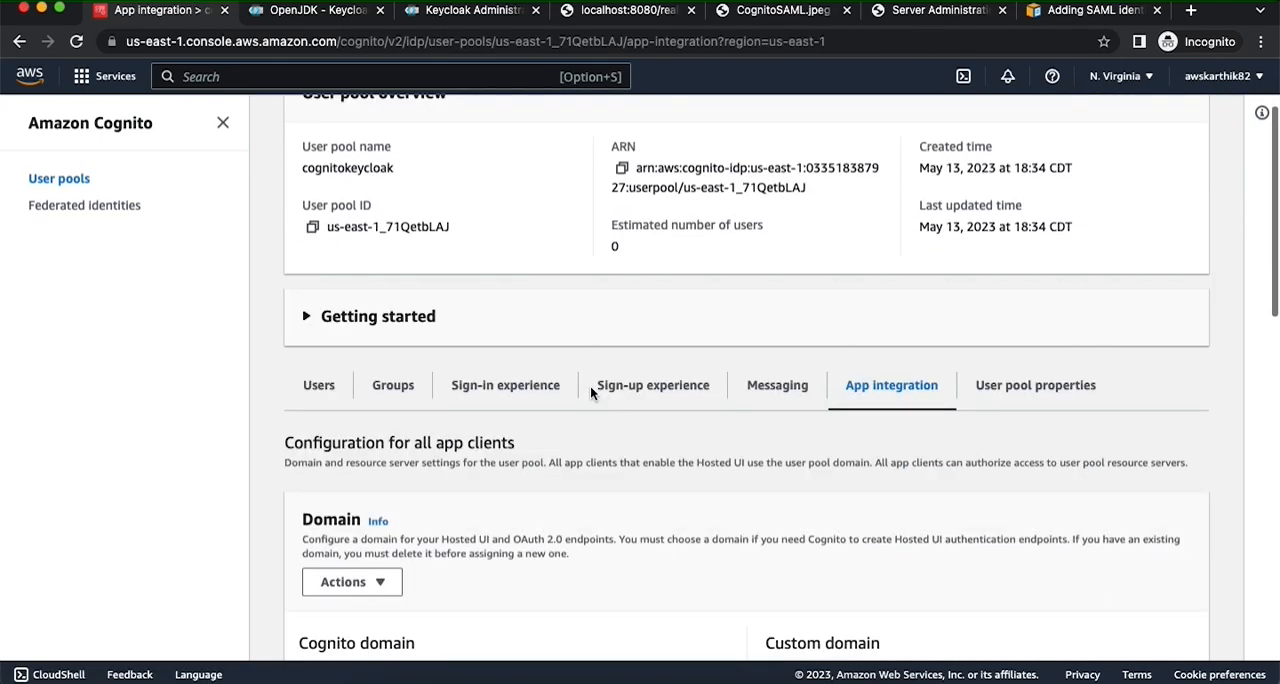
{"action": "scroll", "coordinate": [590, 385], "scroll_direction": "down", "scroll_amount": 10}
{"action": "left_click", "coordinate": [423, 619]}
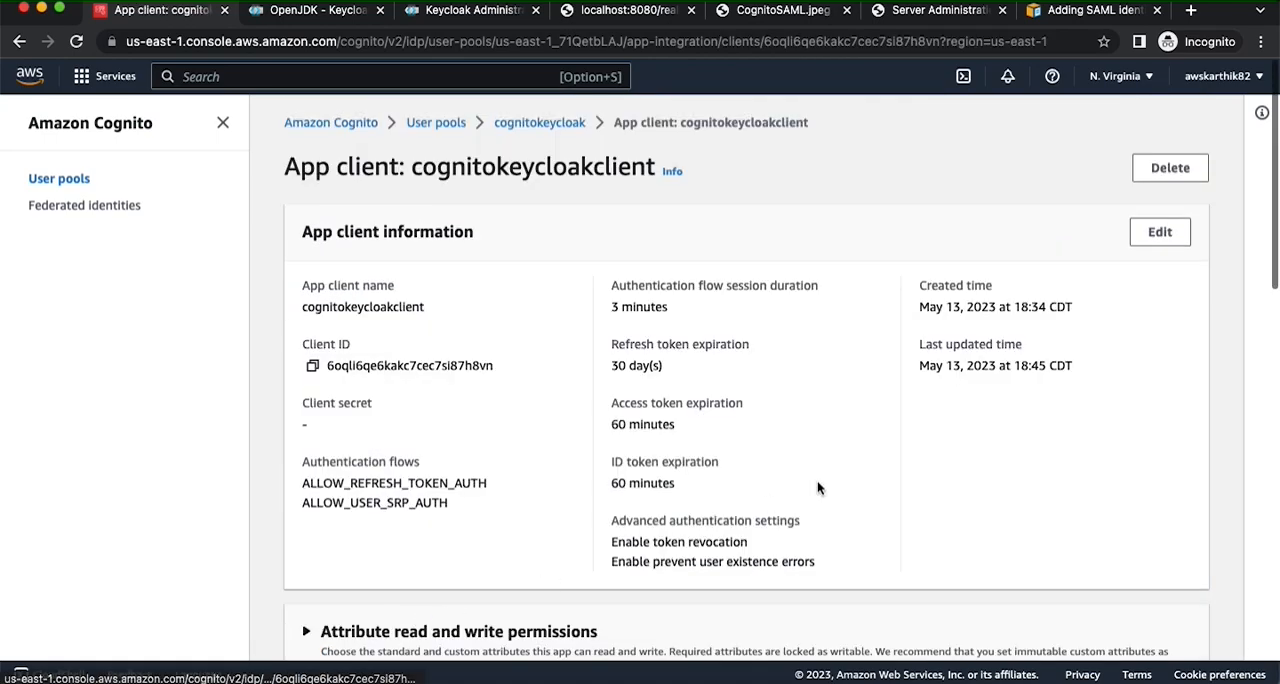
{"action": "scroll", "coordinate": [817, 487], "scroll_direction": "down", "scroll_amount": 5}
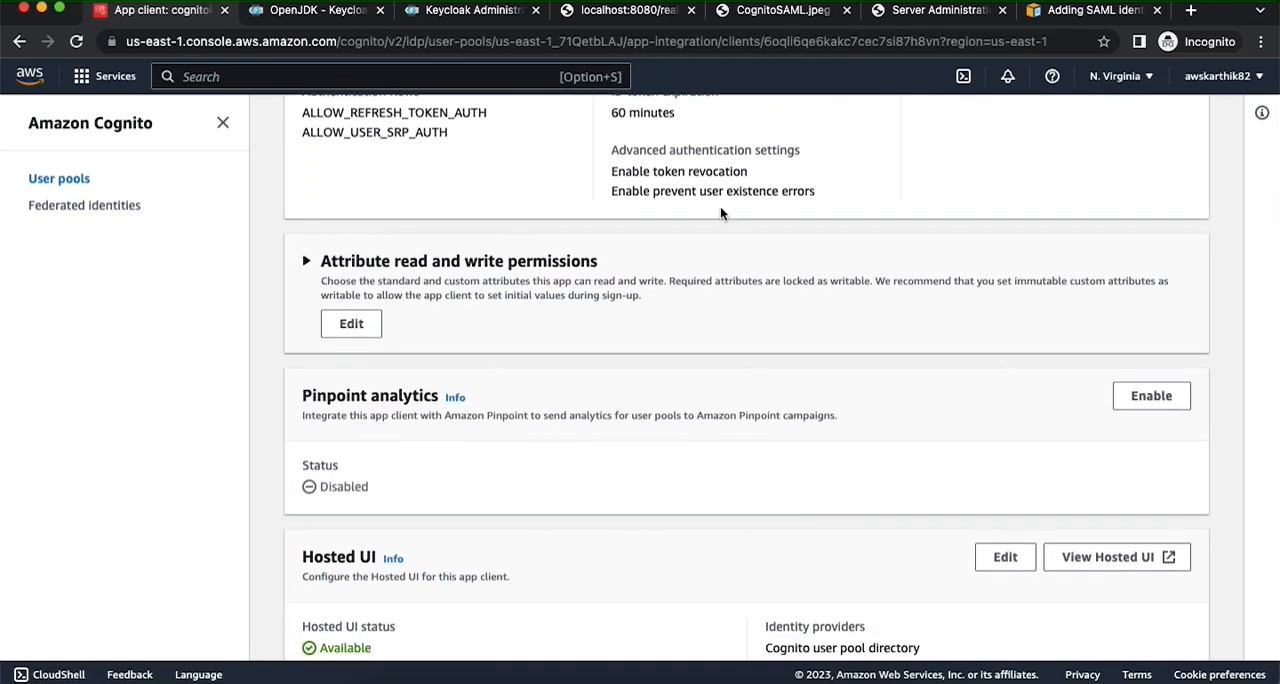
- In Keycloak, open the client scopes assigned to the SAML client named CogntioSAMLClient
{"action": "left_click", "coordinate": [476, 10]}
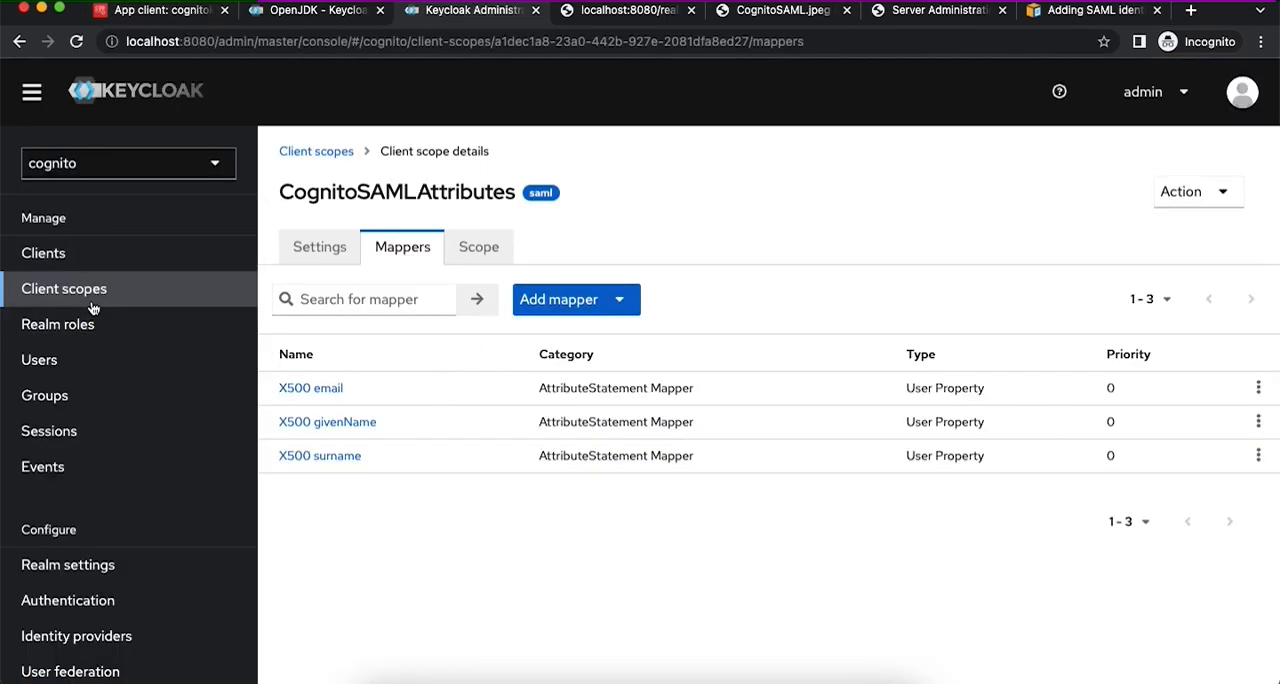
{"action": "left_click", "coordinate": [54, 262]}
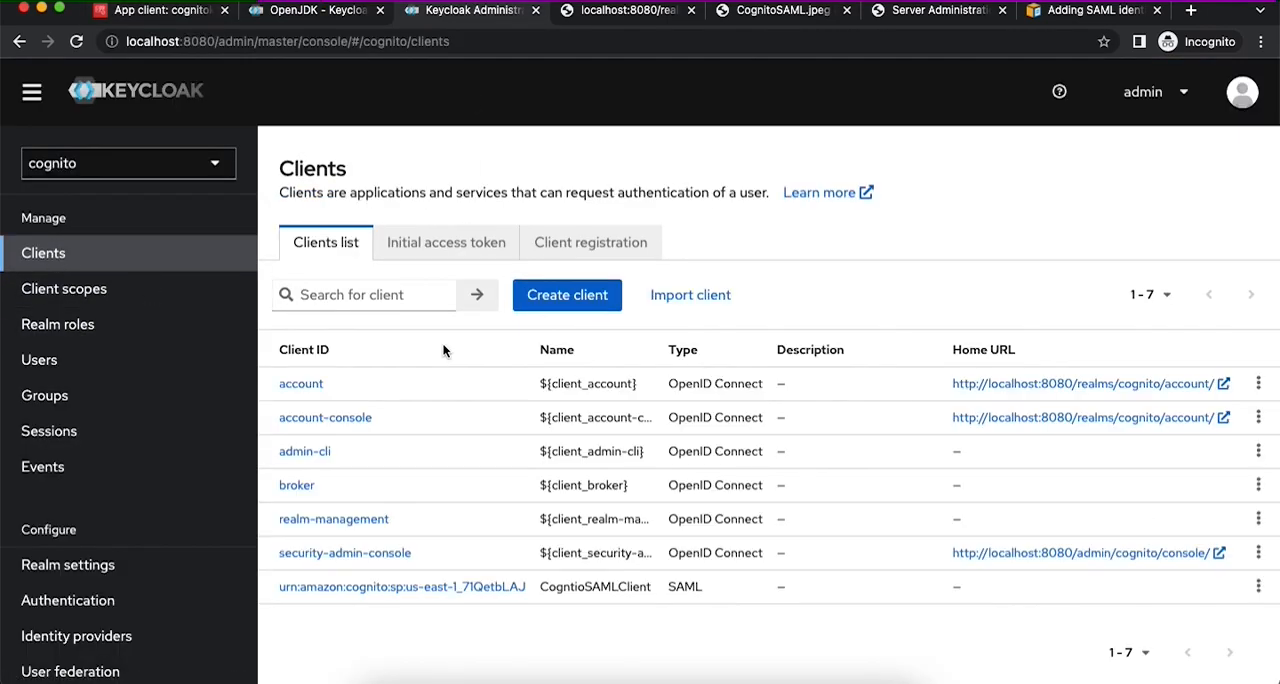
{"action": "left_click", "coordinate": [423, 587]}
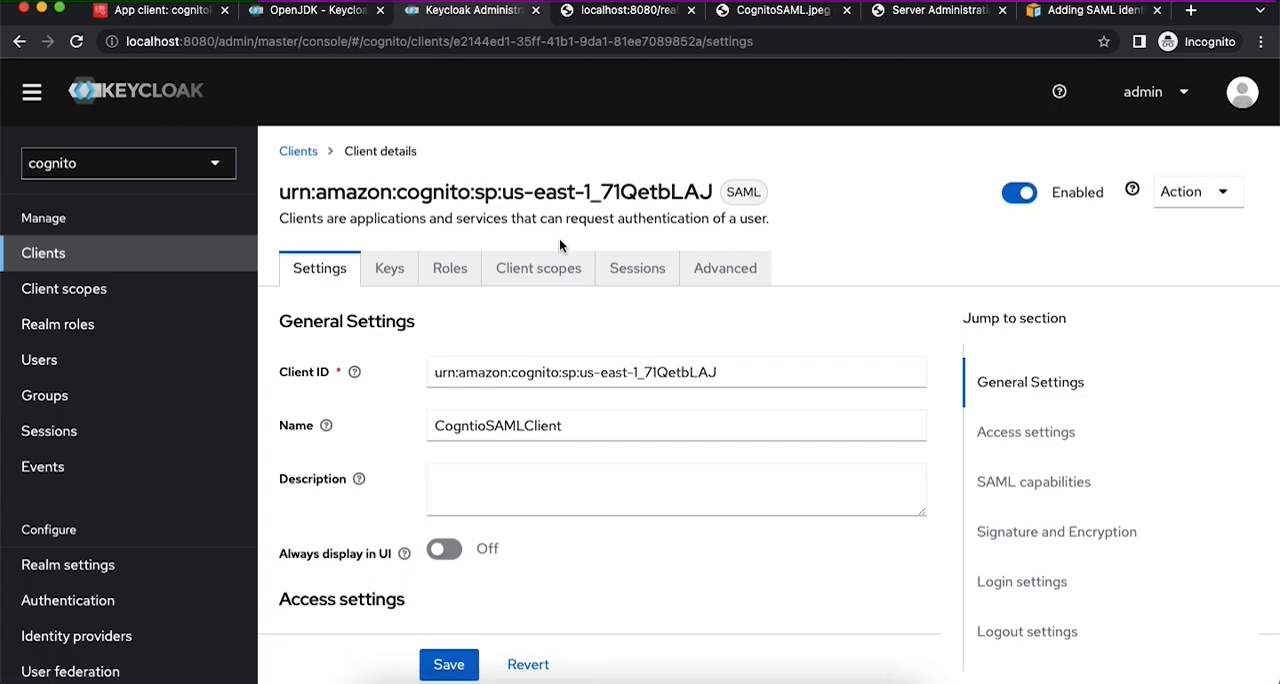
{"action": "left_click", "coordinate": [536, 270]}
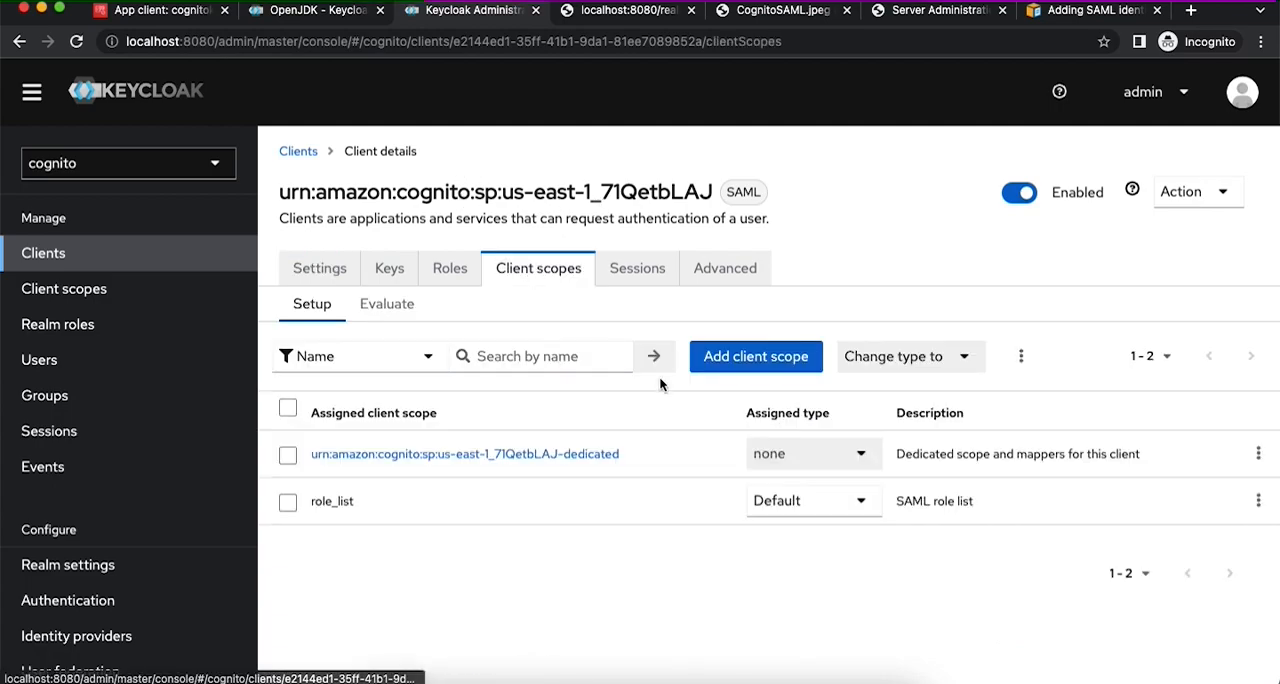
- Add the CognitoSAMLAttributes scope to the client as Default and set the role_list scope's assigned type to Optional
{"action": "left_click", "coordinate": [752, 360]}
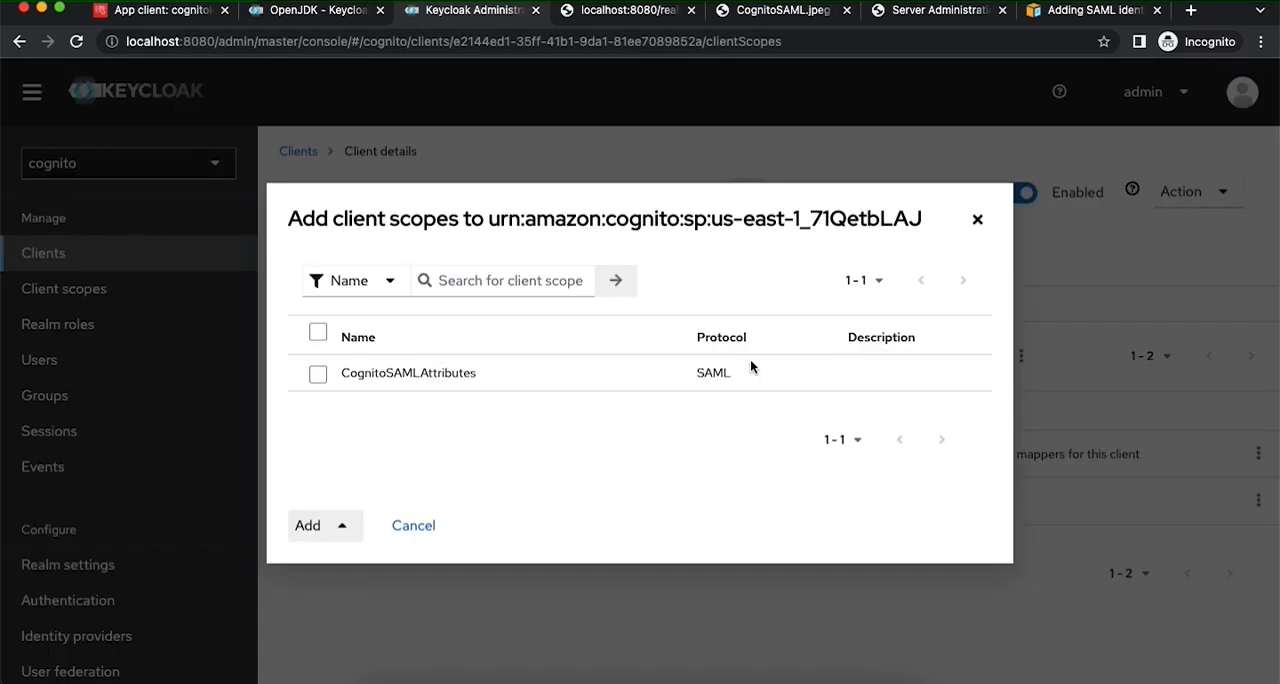
{"action": "left_click", "coordinate": [318, 375]}
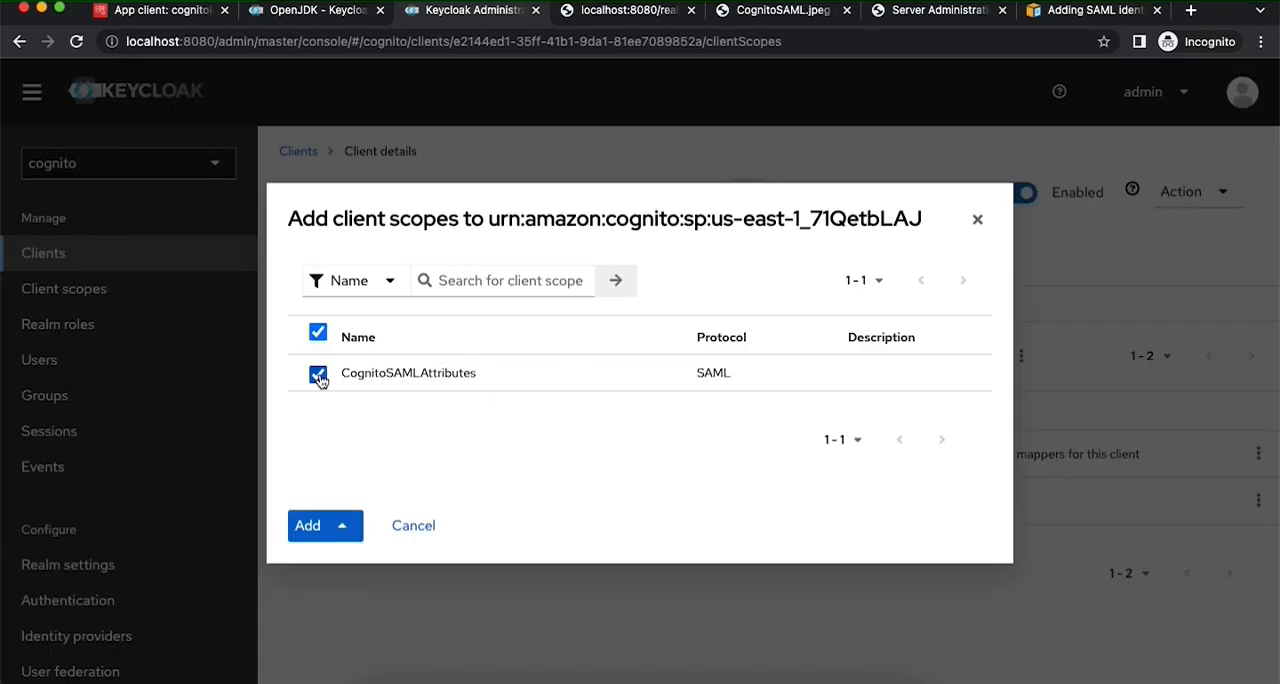
{"action": "left_click", "coordinate": [311, 537]}
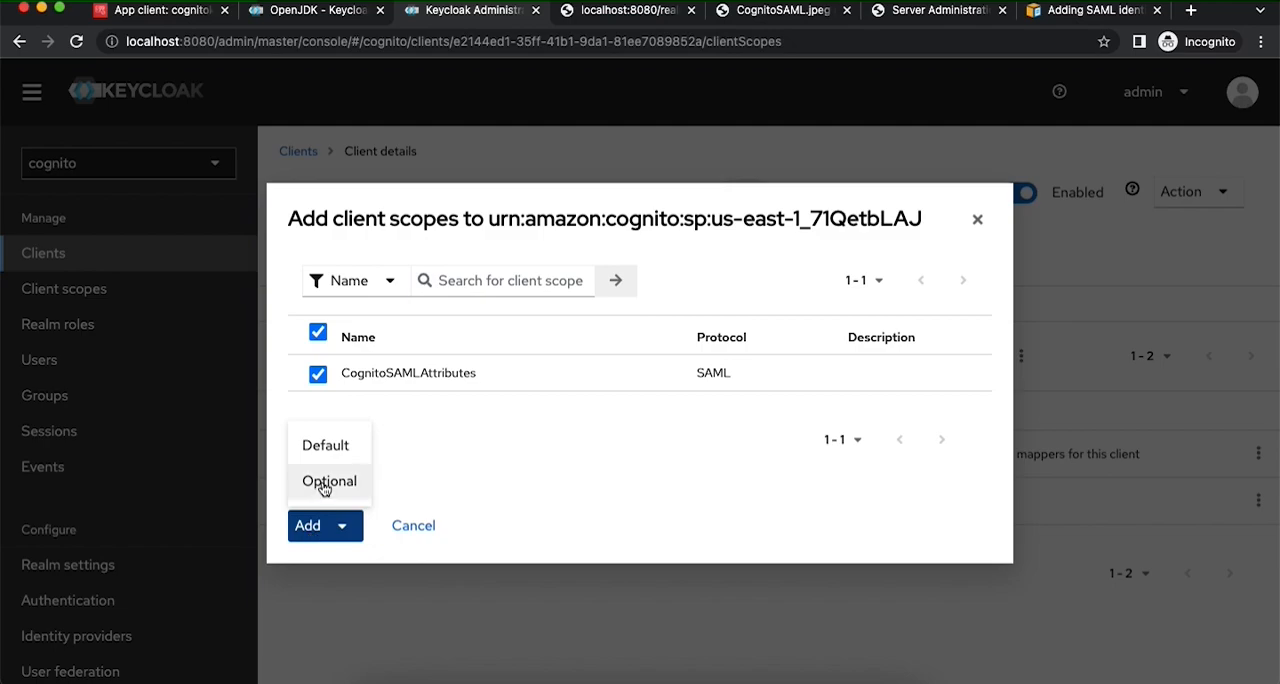
{"action": "left_click", "coordinate": [322, 446]}
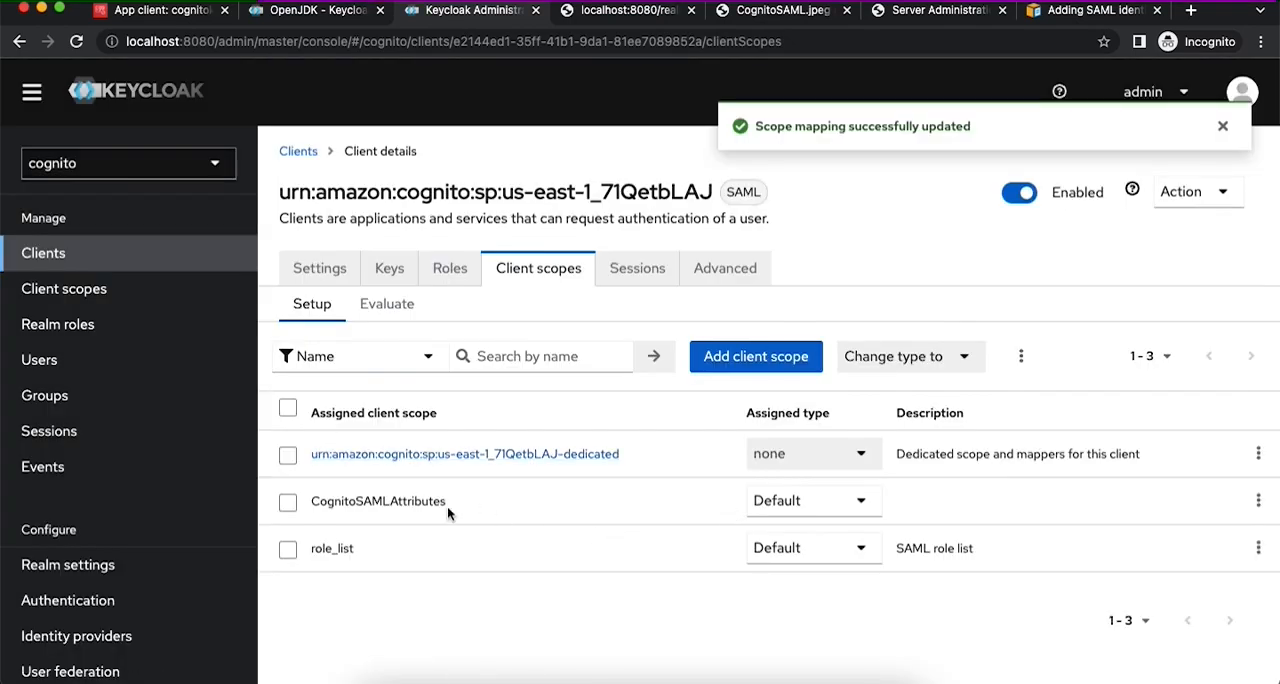
{"action": "left_click", "coordinate": [822, 557]}
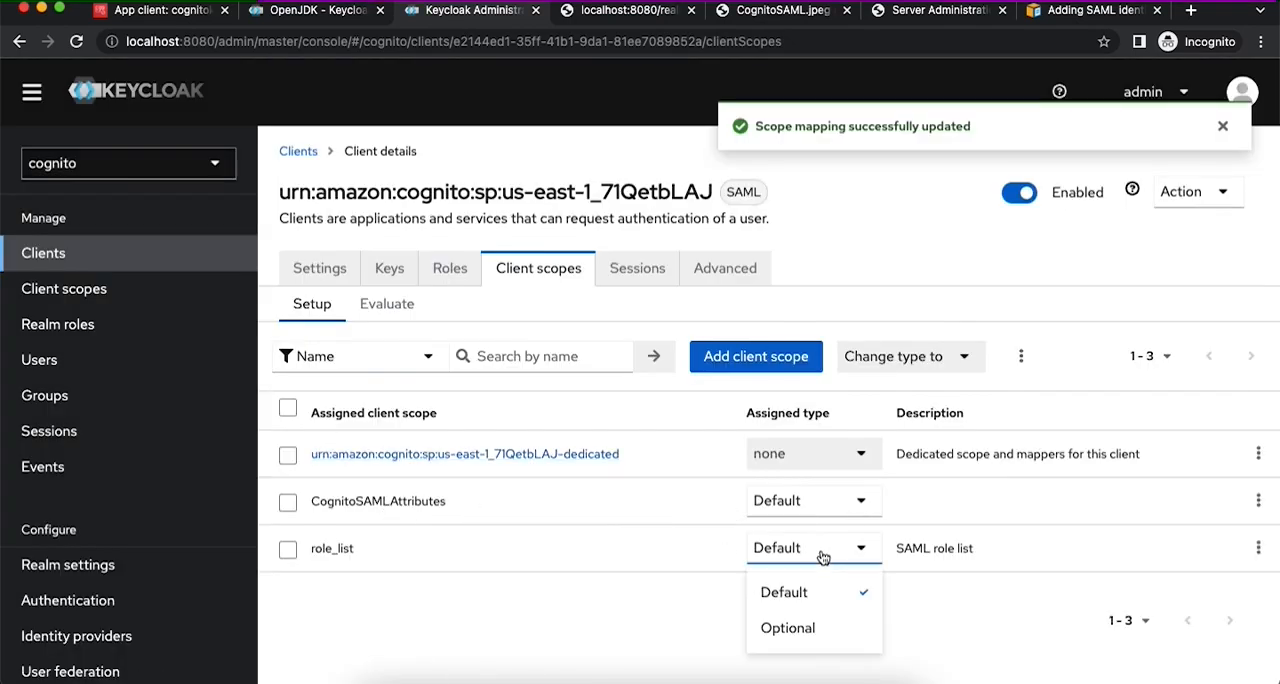
{"action": "left_click", "coordinate": [800, 628]}
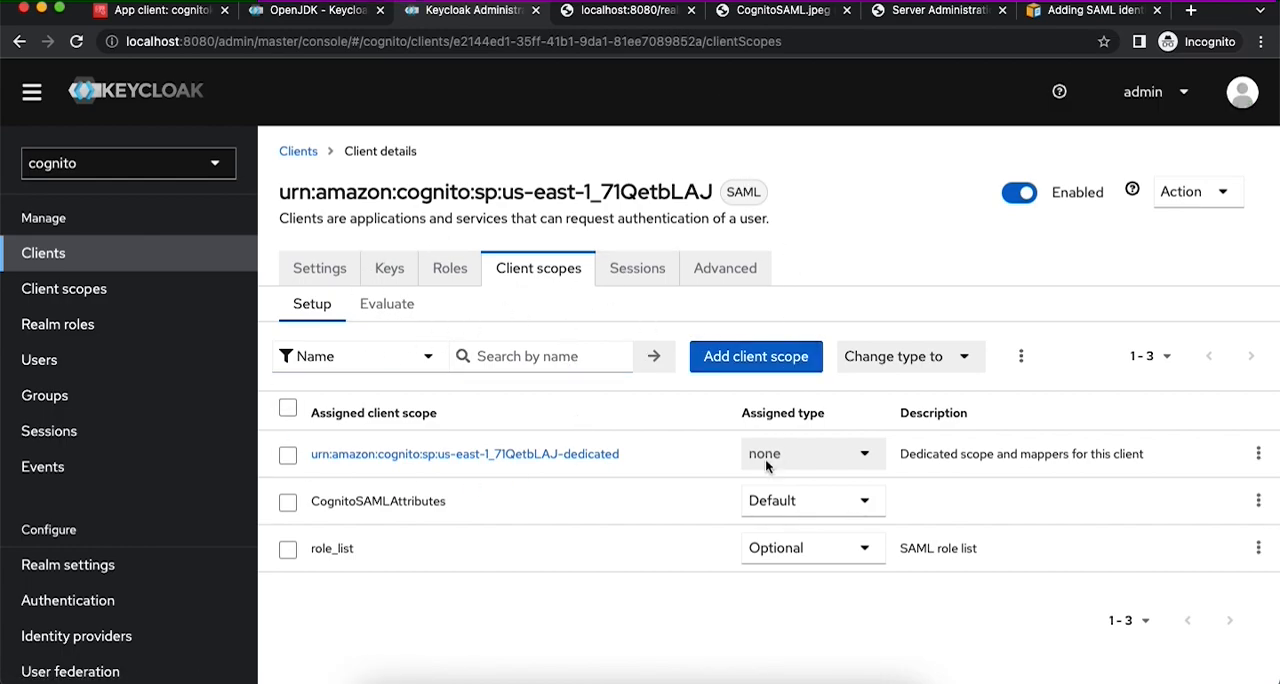
- Back in Cognito, copy the link address of the app client's Hosted UI
{"action": "left_click", "coordinate": [152, 12]}
{"action": "scroll", "coordinate": [811, 429], "scroll_direction": "down", "scroll_amount": 3}
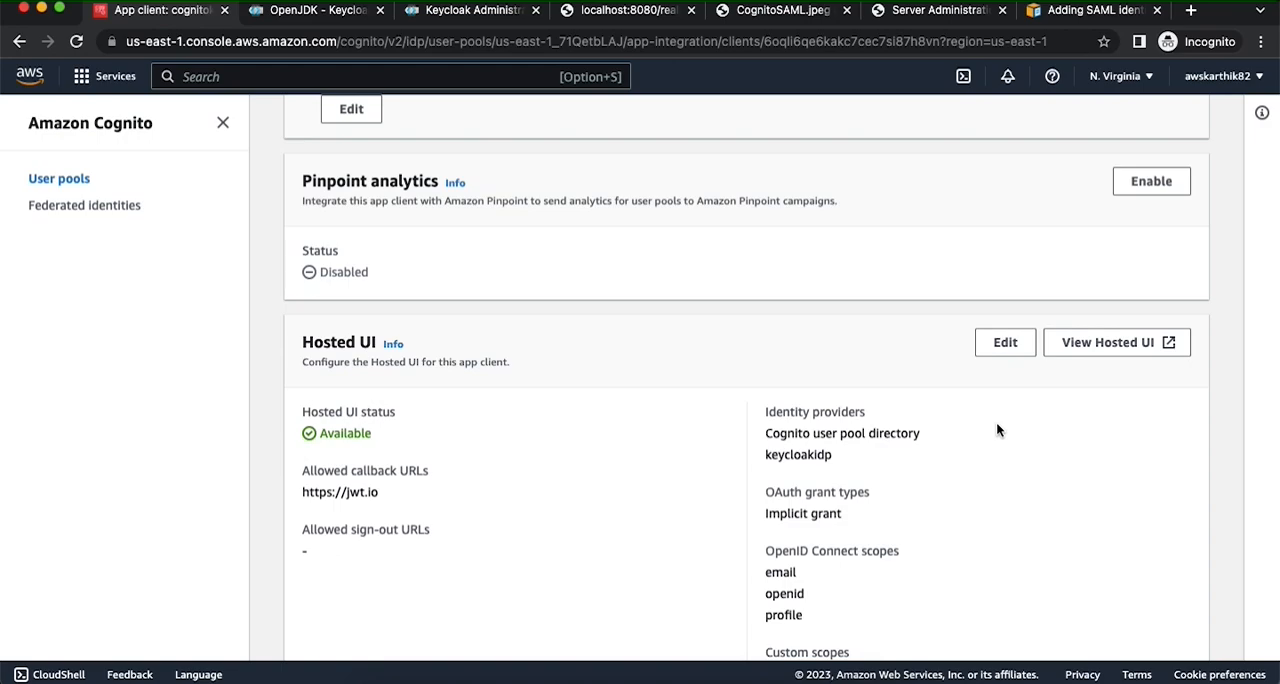
{"action": "right_click", "coordinate": [1108, 346]}
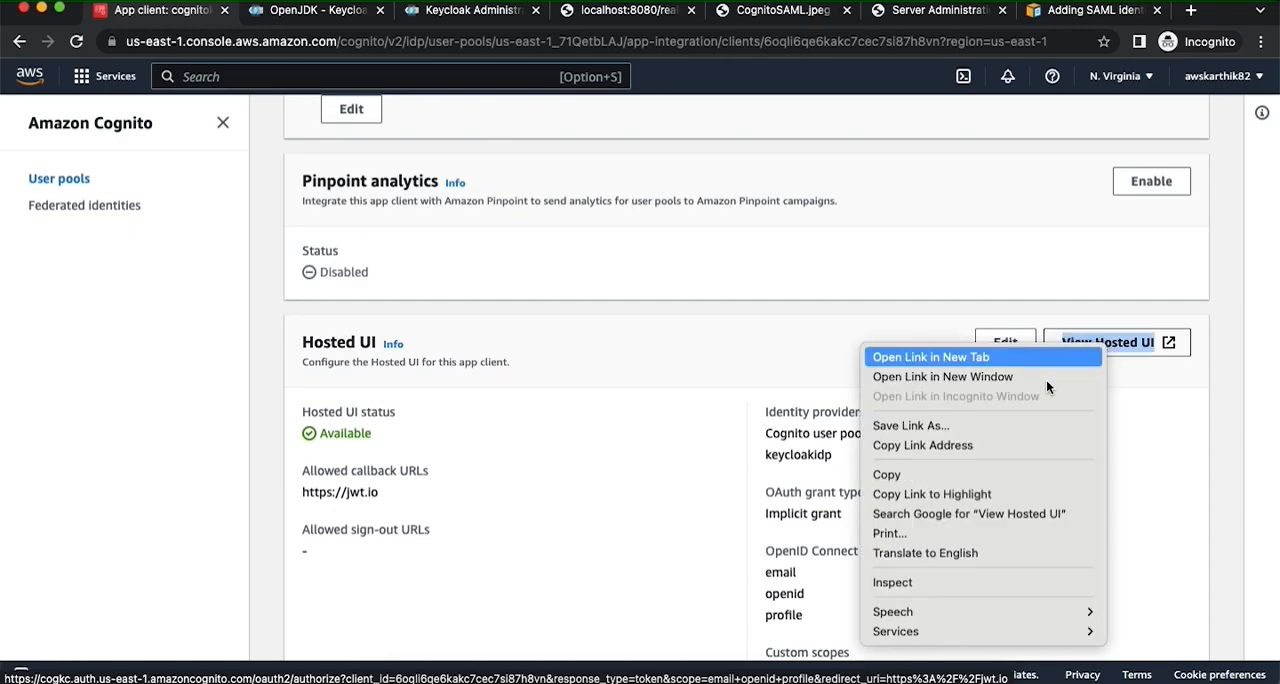
{"action": "left_click", "coordinate": [922, 445]}
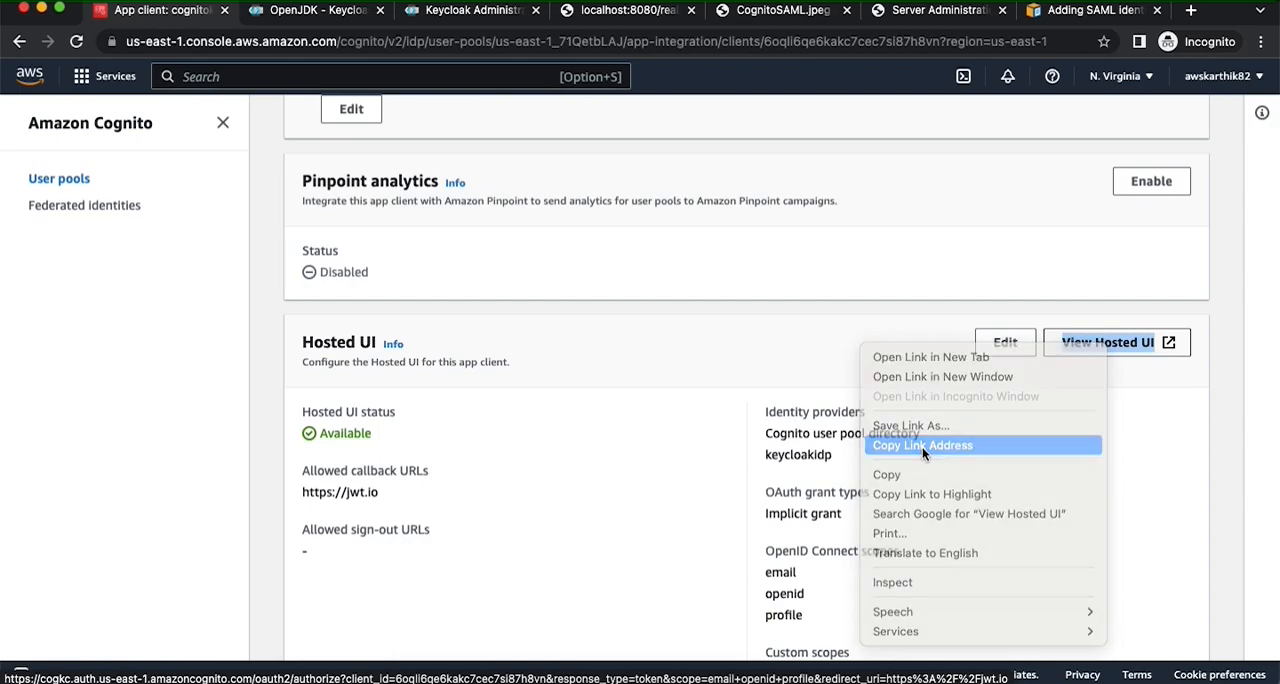
- Switch to Firefox, delete the current context cookies and check the remaining cookie counts
{"action": "left_click", "coordinate": [671, 679]}
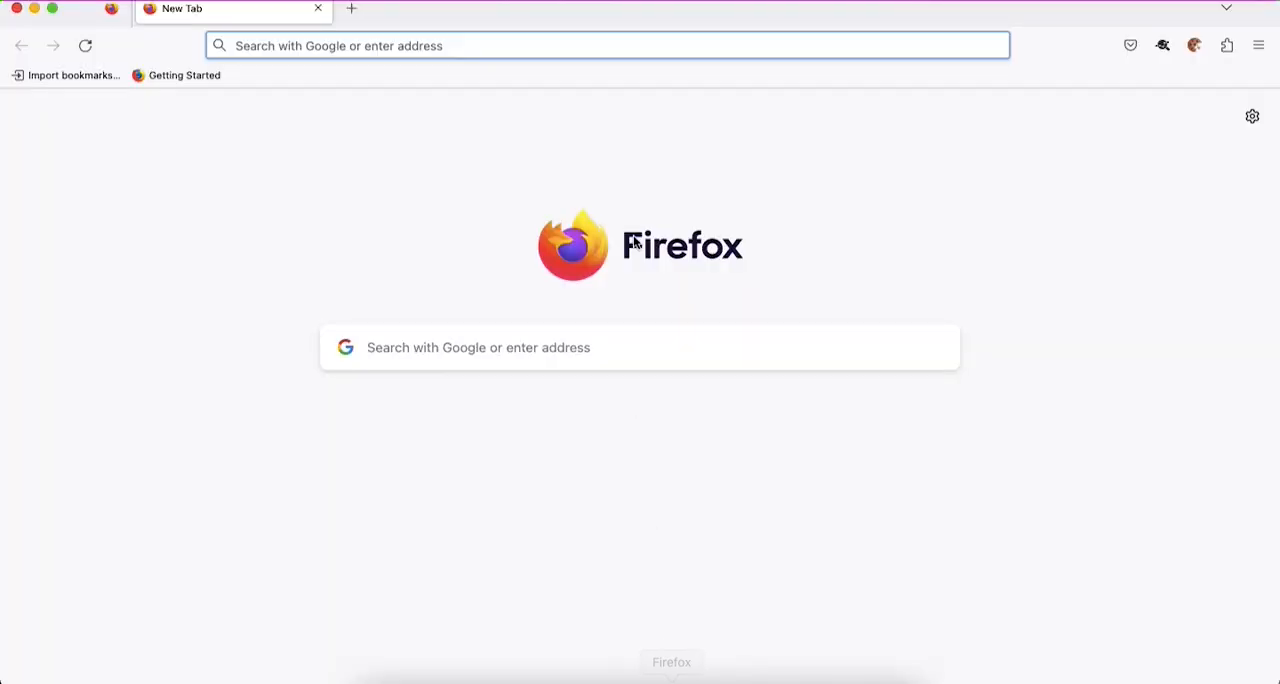
{"action": "left_click", "coordinate": [1204, 47]}
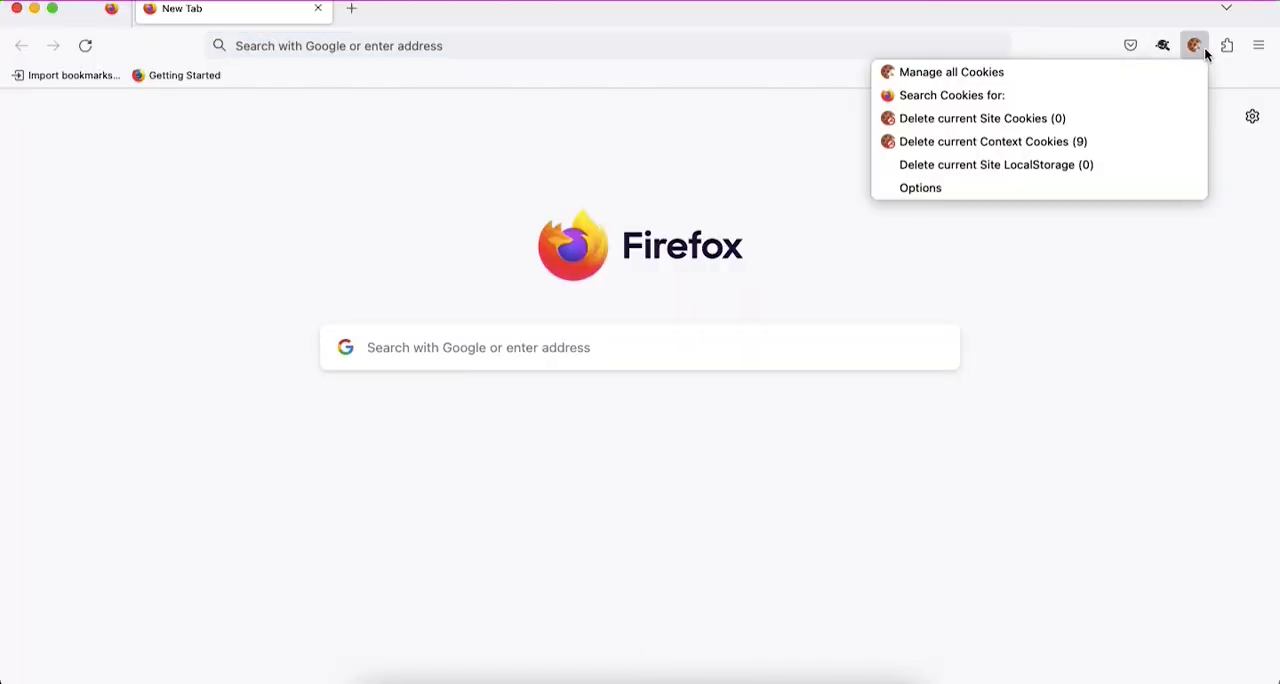
{"action": "left_click", "coordinate": [1077, 146]}
{"action": "left_click", "coordinate": [1156, 172]}
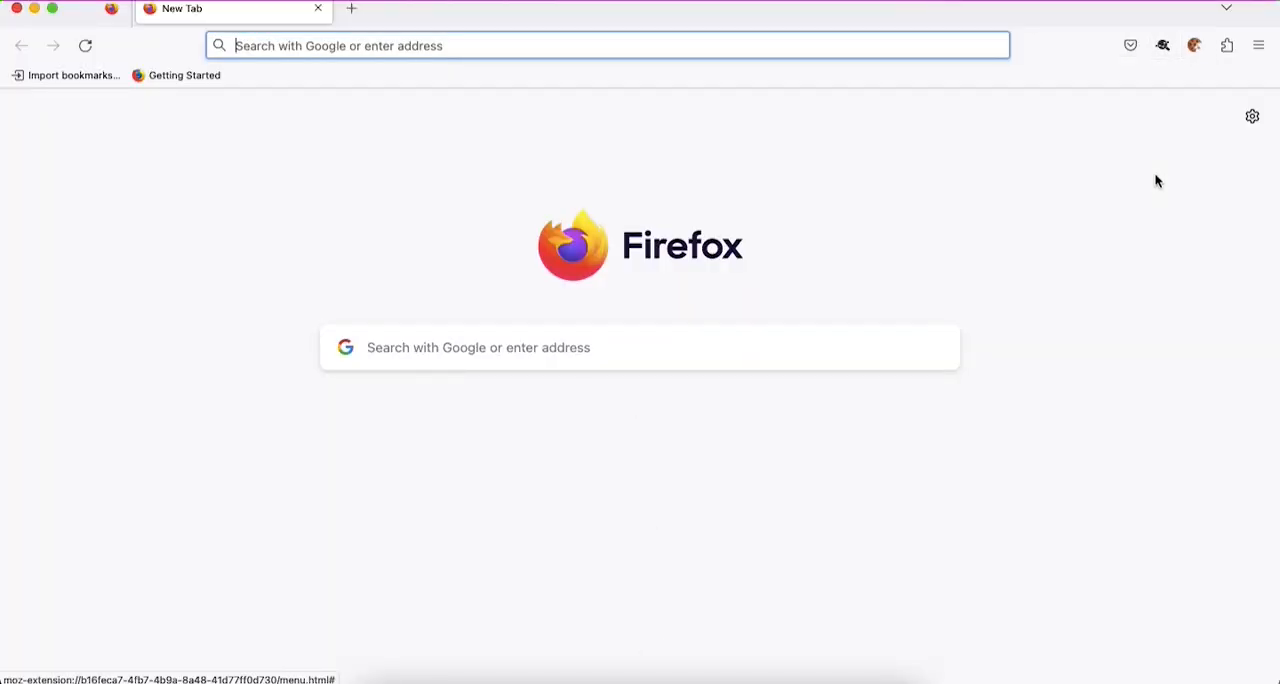
{"action": "left_click", "coordinate": [1195, 50]}
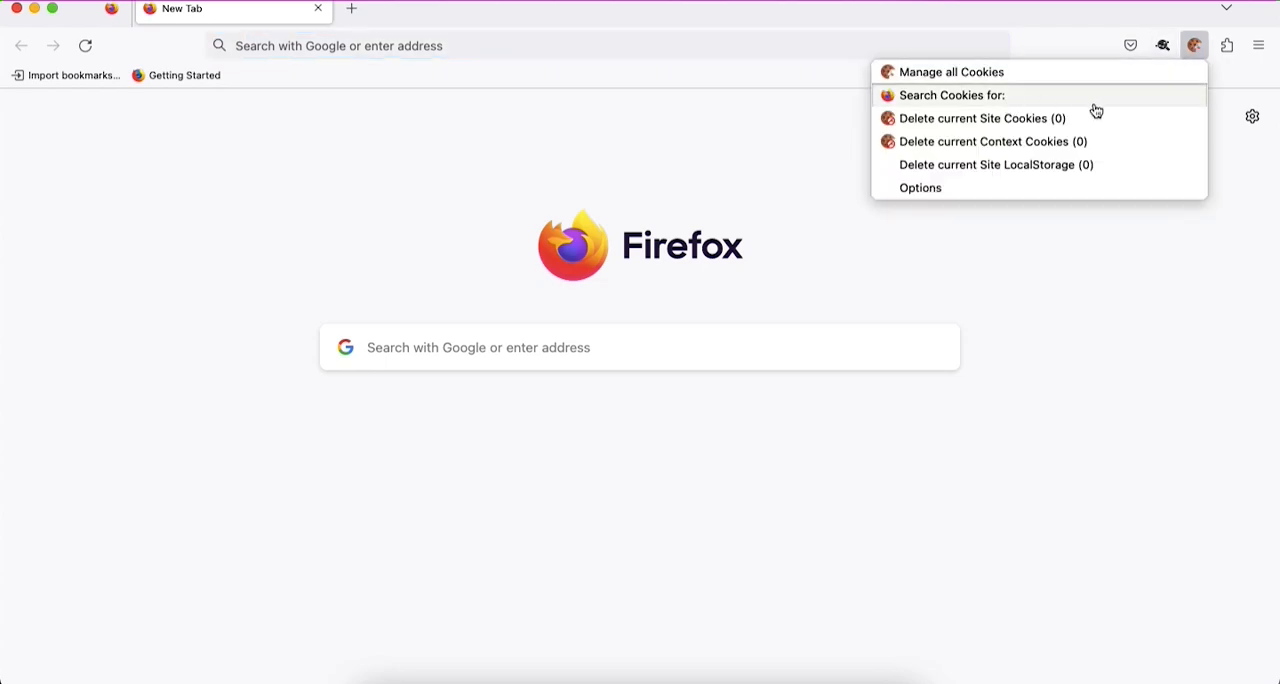
{"action": "left_click", "coordinate": [1095, 245]}
- Open the SAML-tracer extension window and return to the empty Firefox tab
{"action": "left_click", "coordinate": [1164, 46]}
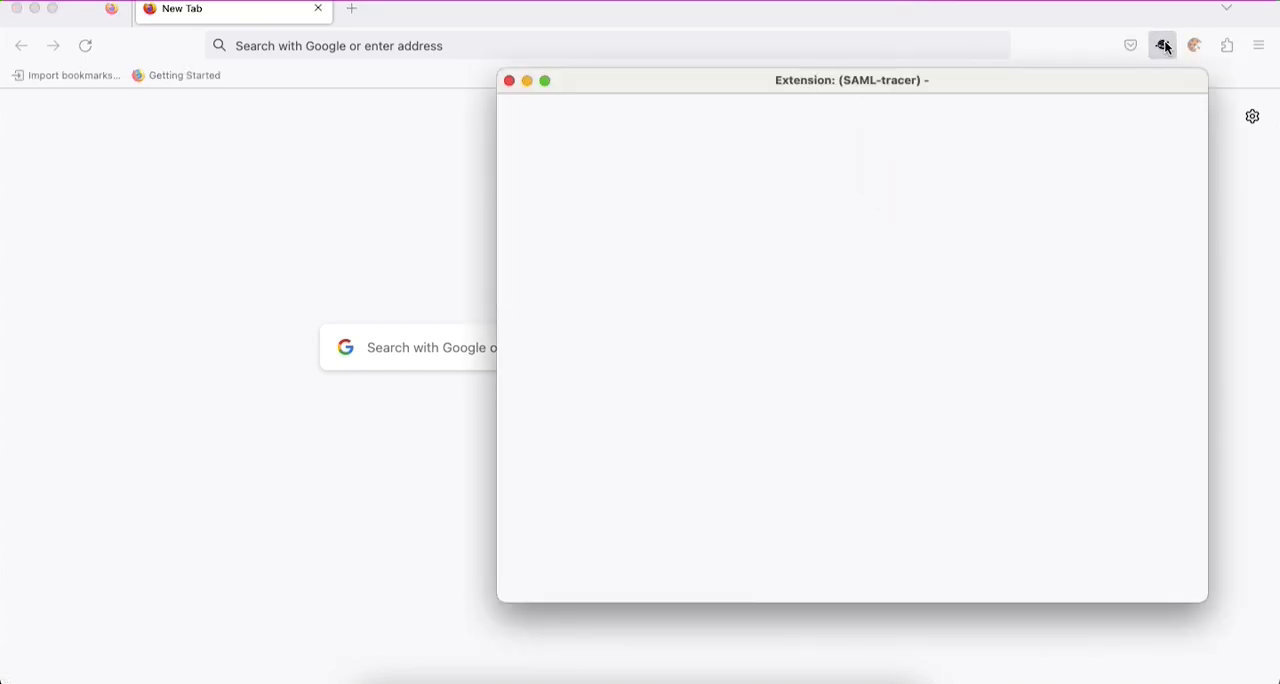
{"action": "left_click", "coordinate": [616, 107]}
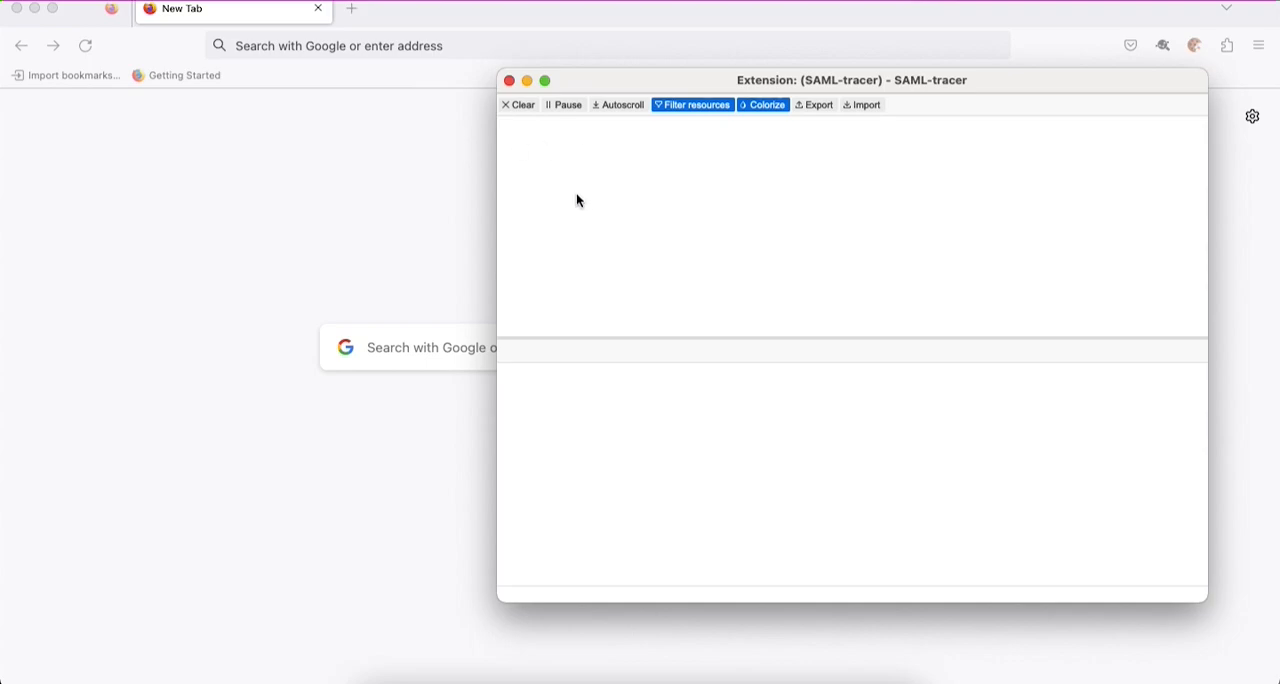
{"action": "left_click", "coordinate": [413, 167]}
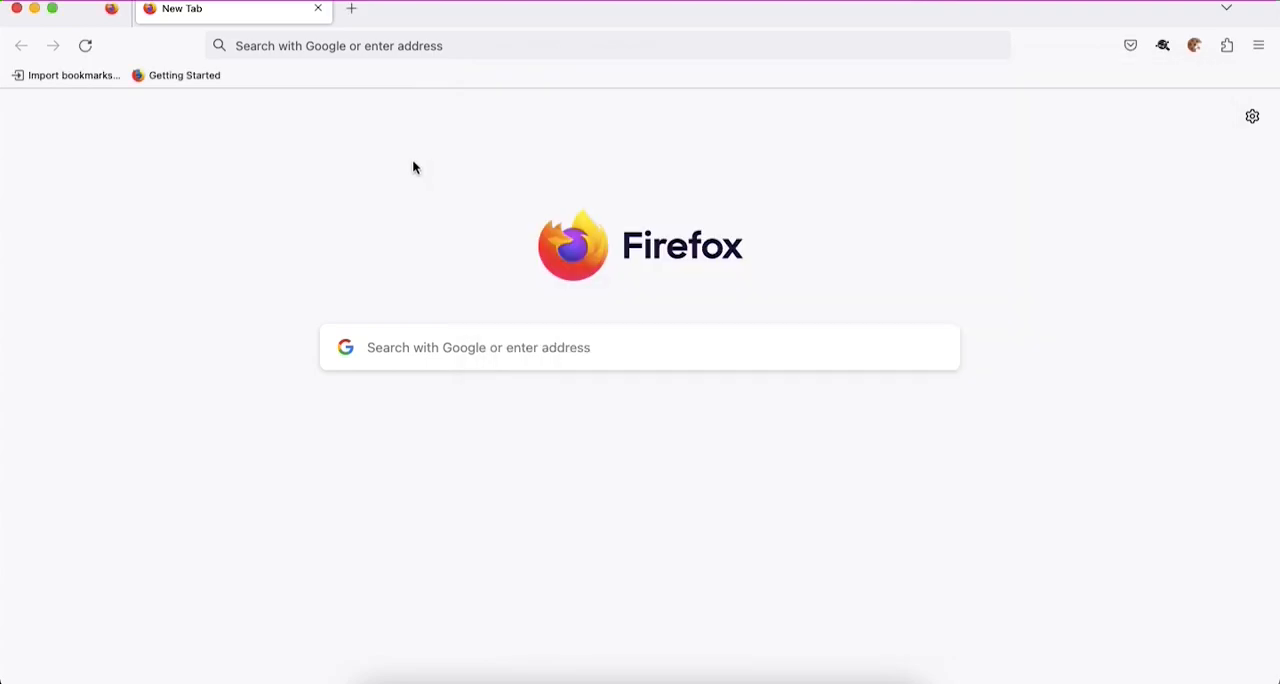
- Load the copied Hosted UI link in Firefox and choose keycloakidp as the corporate sign-in
{"action": "left_click", "coordinate": [380, 46]}
{"action": "key", "text": "super+v"}
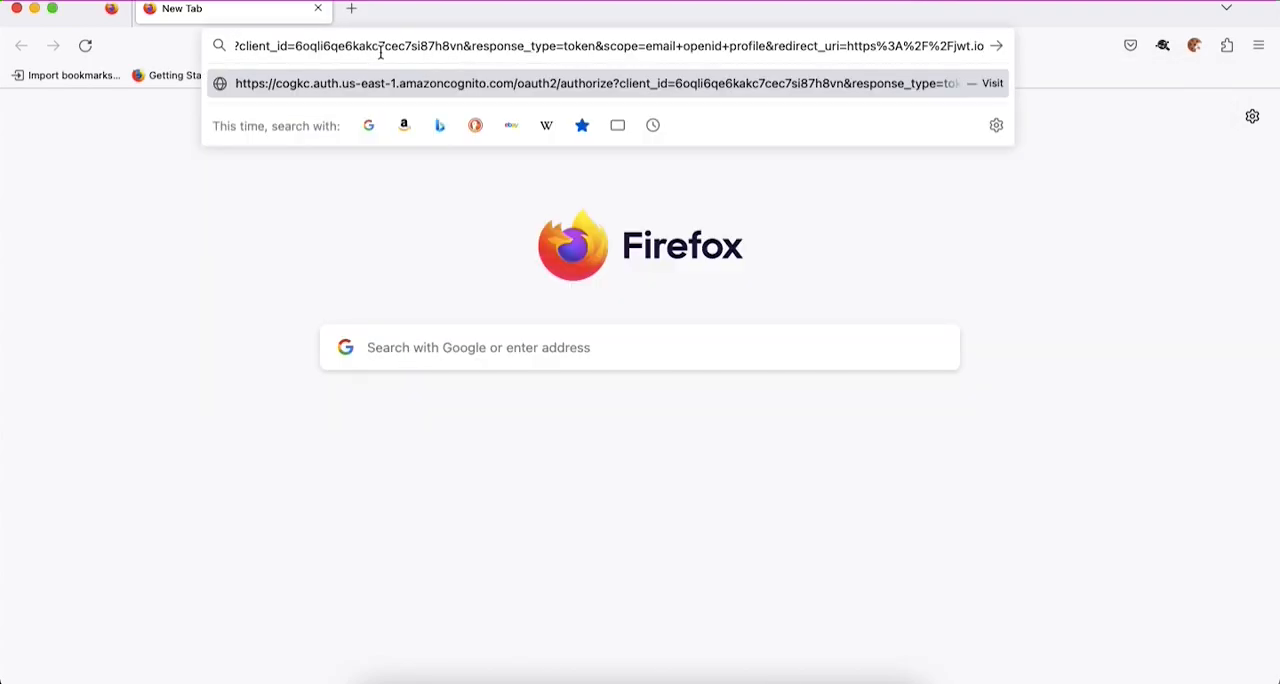
{"action": "key", "text": "Return"}
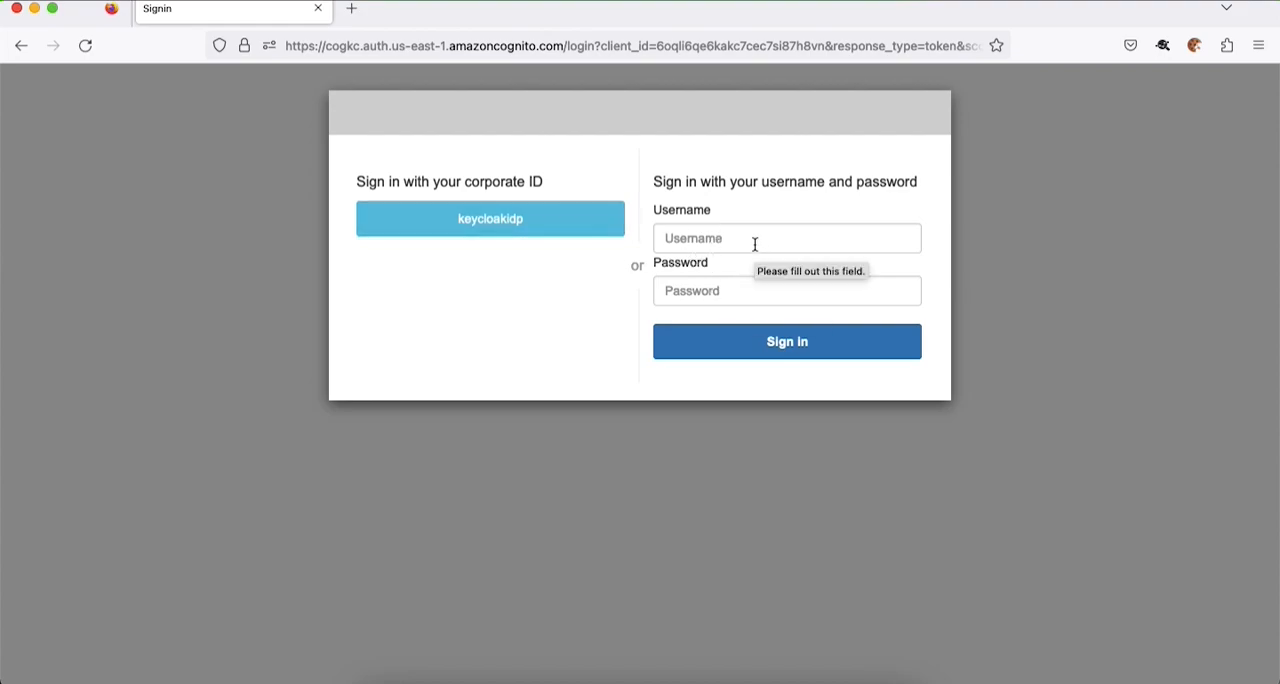
{"action": "left_click", "coordinate": [480, 220]}
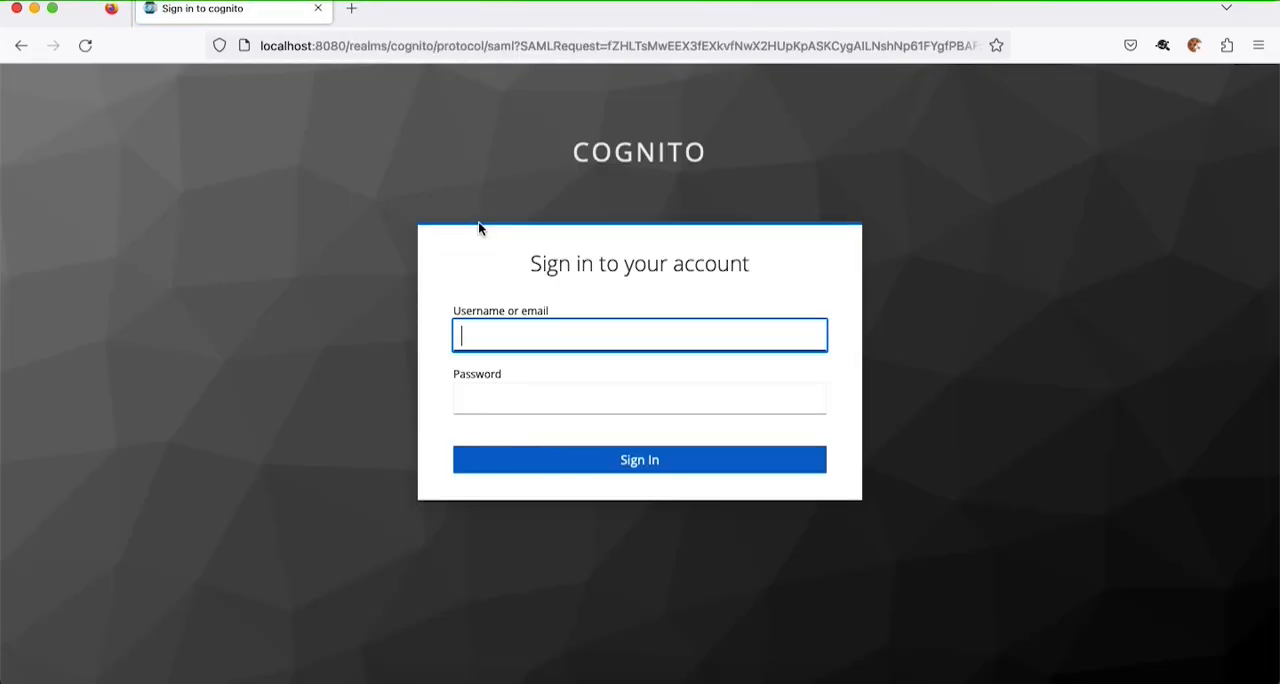
- In SAML-tracer, examine the decoded SAML authentication request sent to the Keycloak cognito realm
{"action": "key", "text": "super+grave"}
{"action": "left_click", "coordinate": [948, 175]}
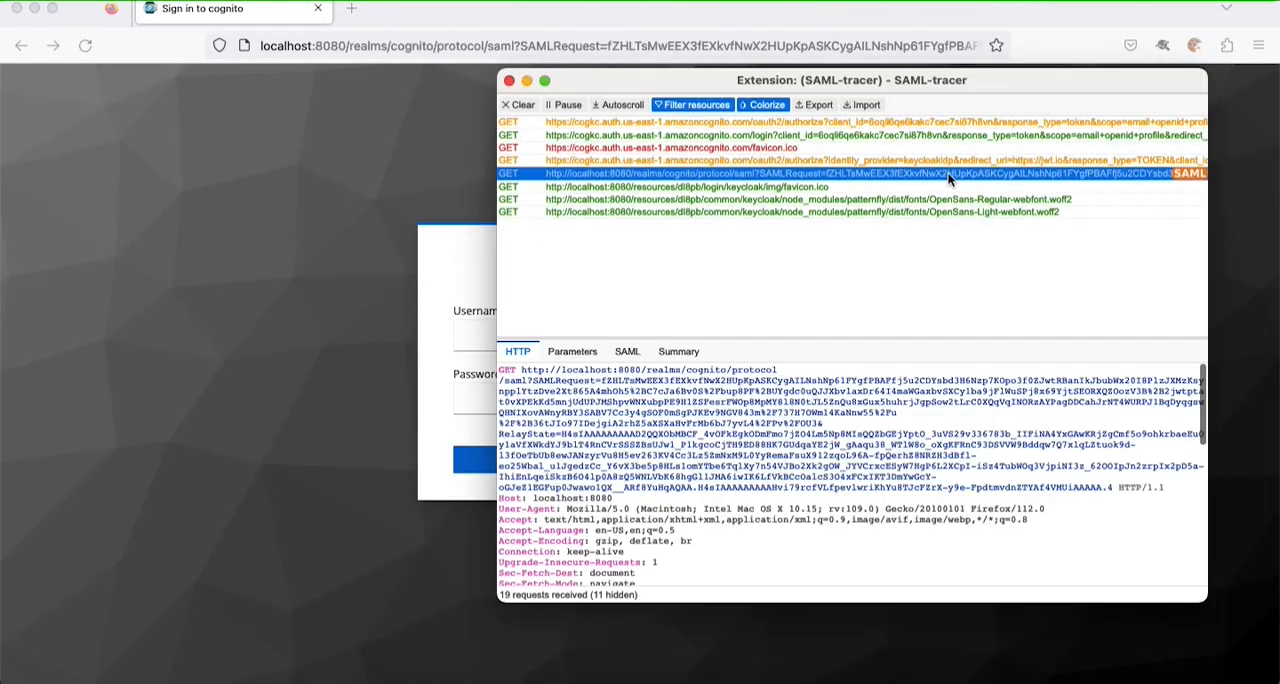
{"action": "left_click", "coordinate": [627, 351]}
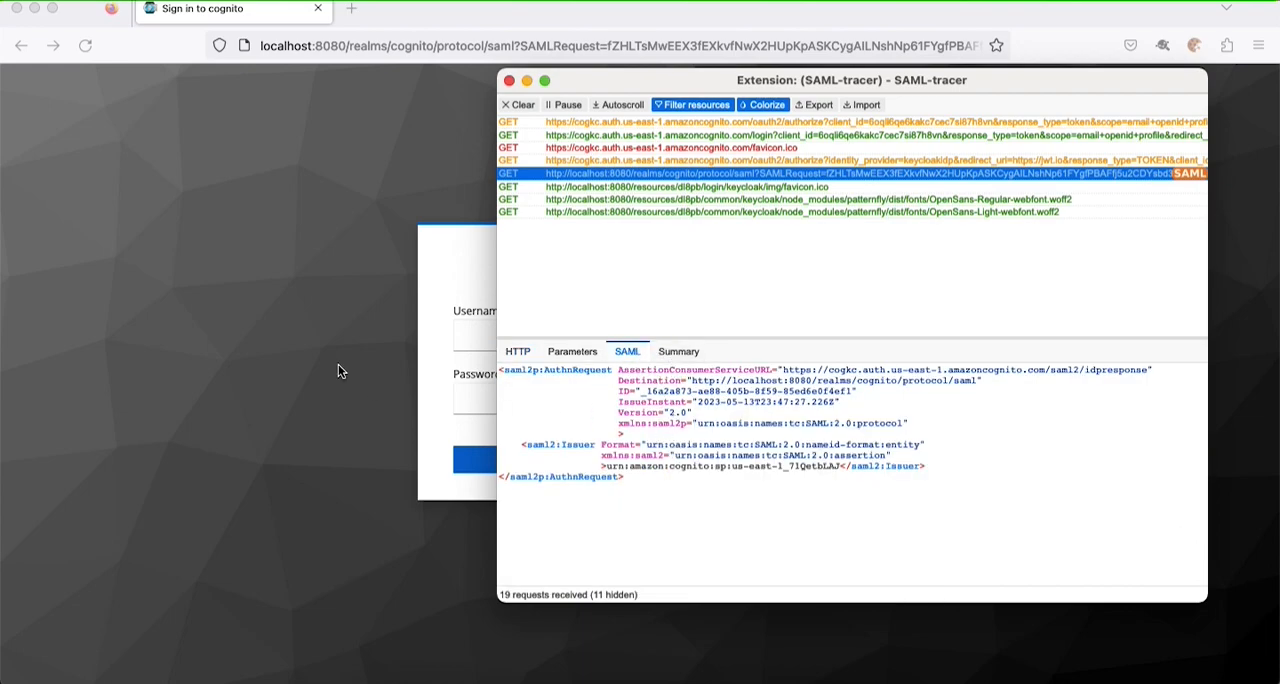
- Switch to Chrome and copy the cognitotestuser username from the Keycloak cognito realm's user list
{"action": "left_click", "coordinate": [458, 344]}
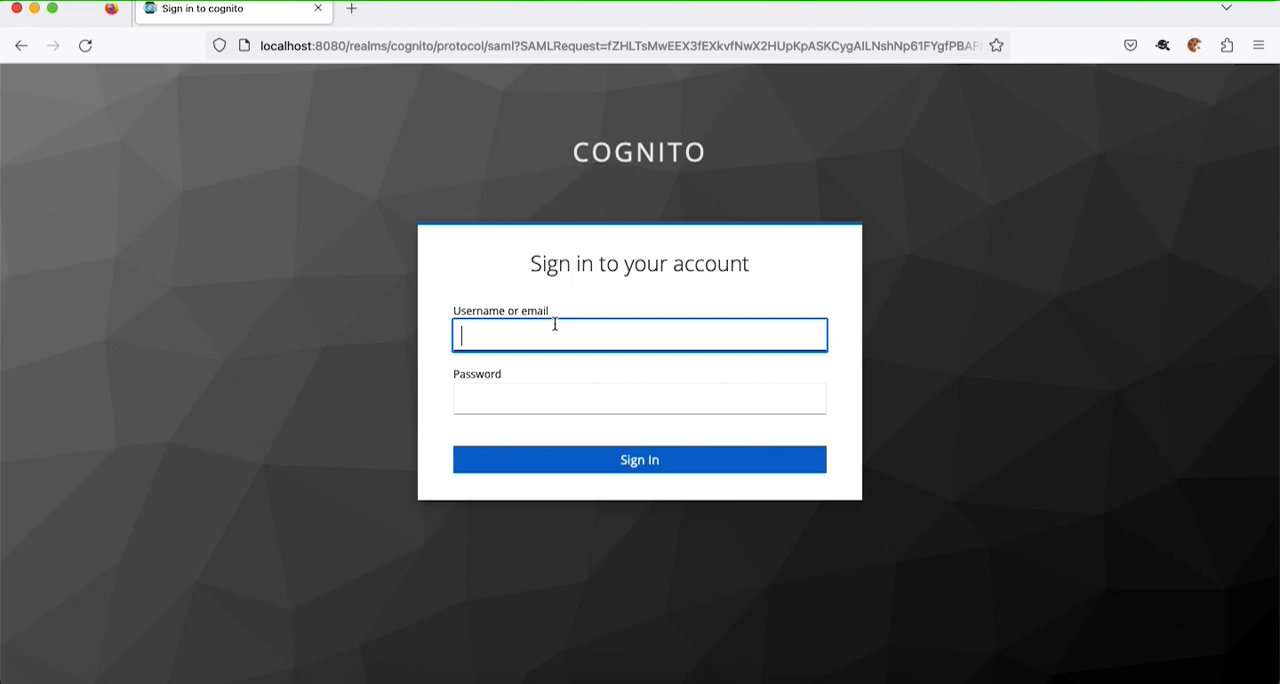
{"action": "left_click", "coordinate": [515, 680]}
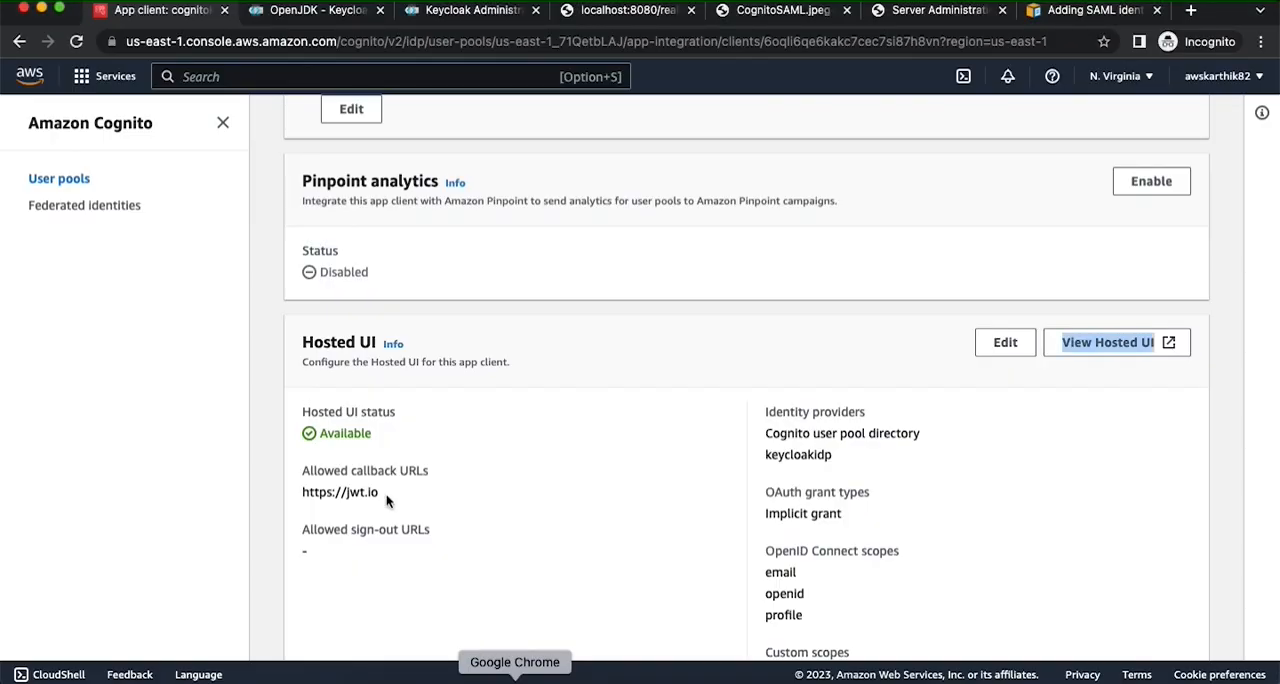
{"action": "left_click", "coordinate": [470, 10]}
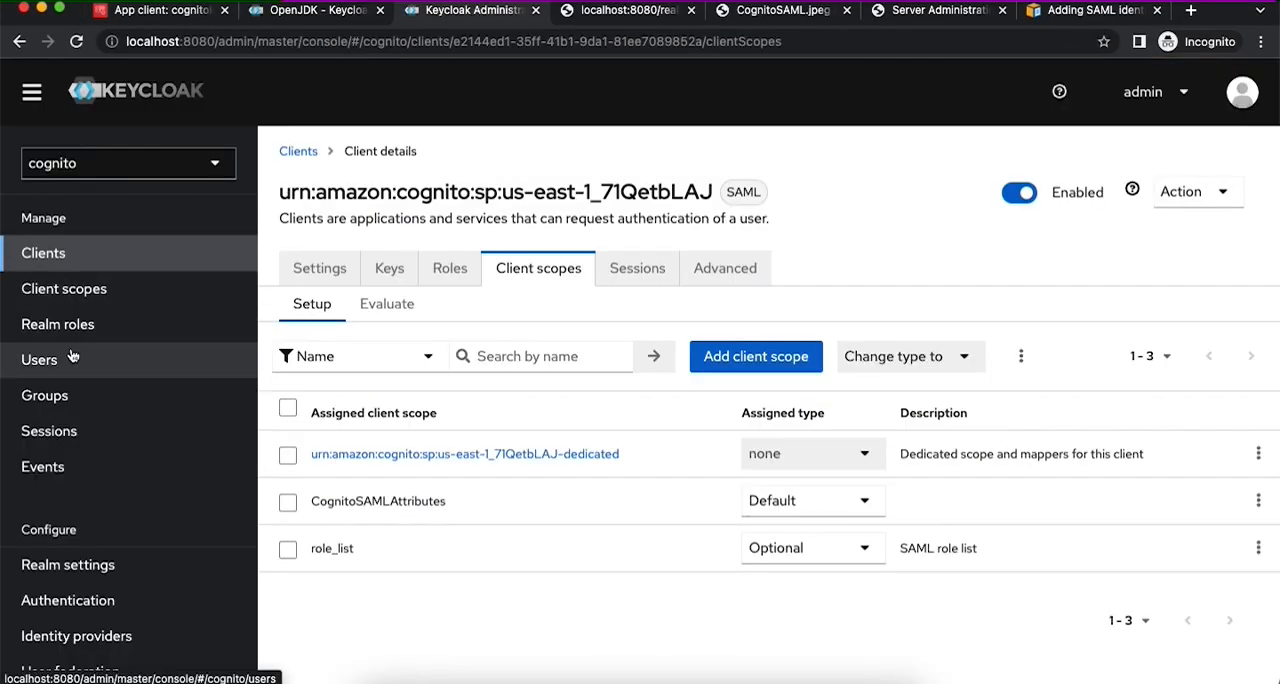
{"action": "left_click", "coordinate": [110, 360]}
{"action": "left_click_drag", "start_coordinate": [411, 396], "coordinate": [306, 391]}
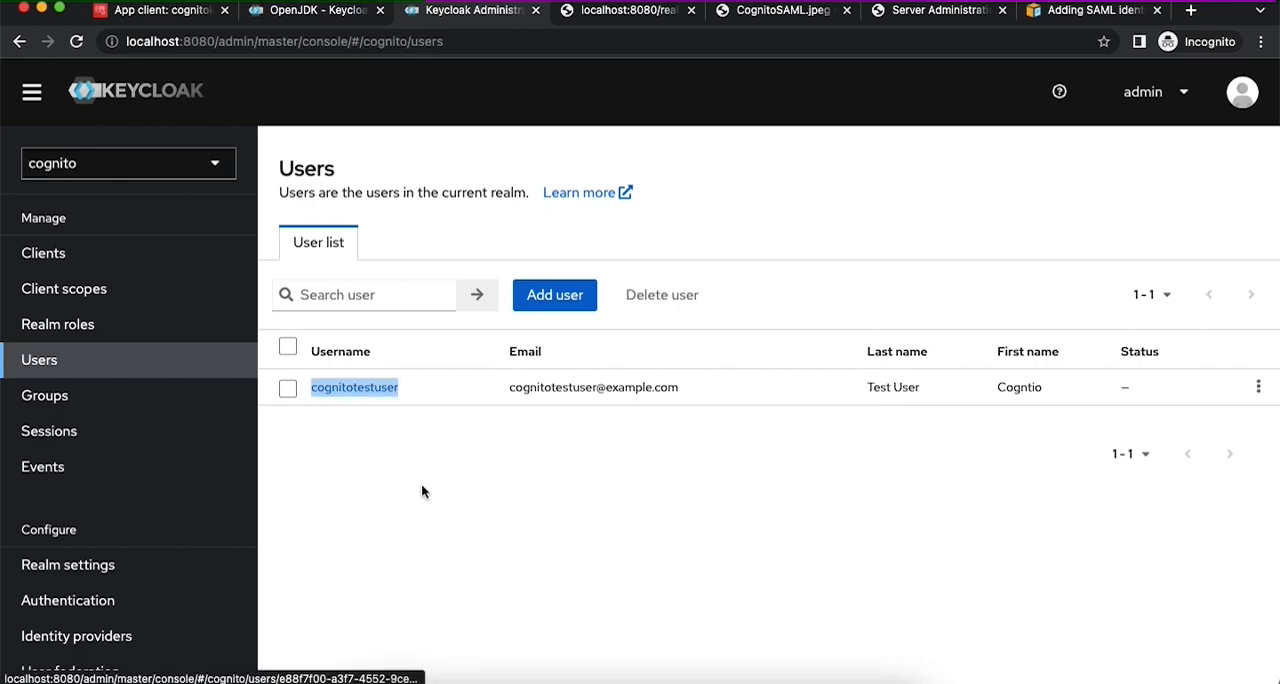
- In Firefox, sign in to the Keycloak cognito realm as cognitotestuser with the account password and save the login
{"action": "key", "text": "super+Tab"}
{"action": "key", "text": "super+v"}
{"action": "key", "text": "Tab"}
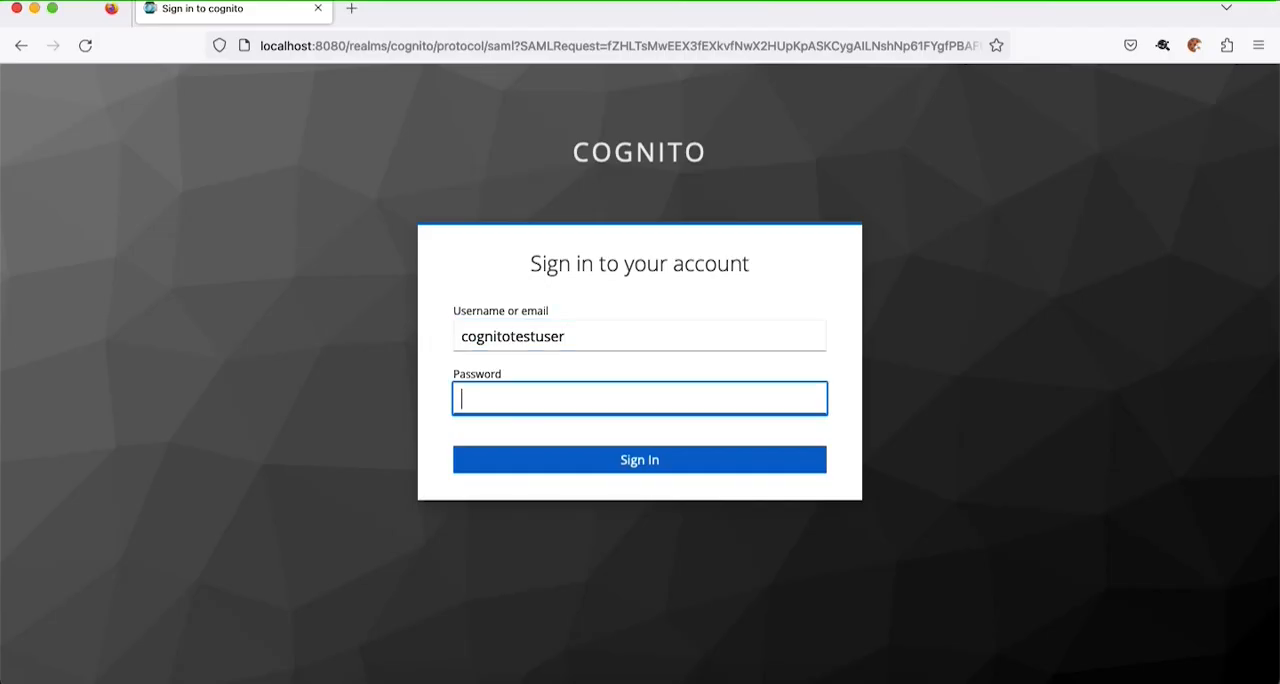
{"action": "type", "text": "p"}
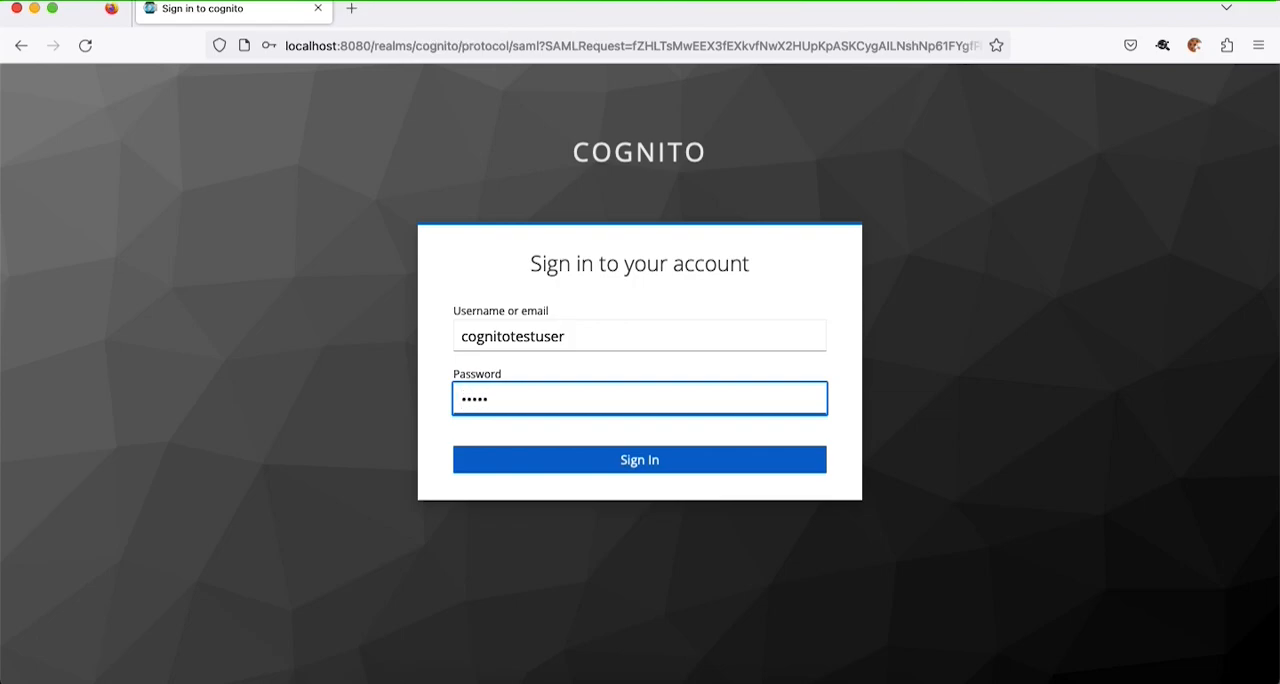
{"action": "key", "text": "Return"}
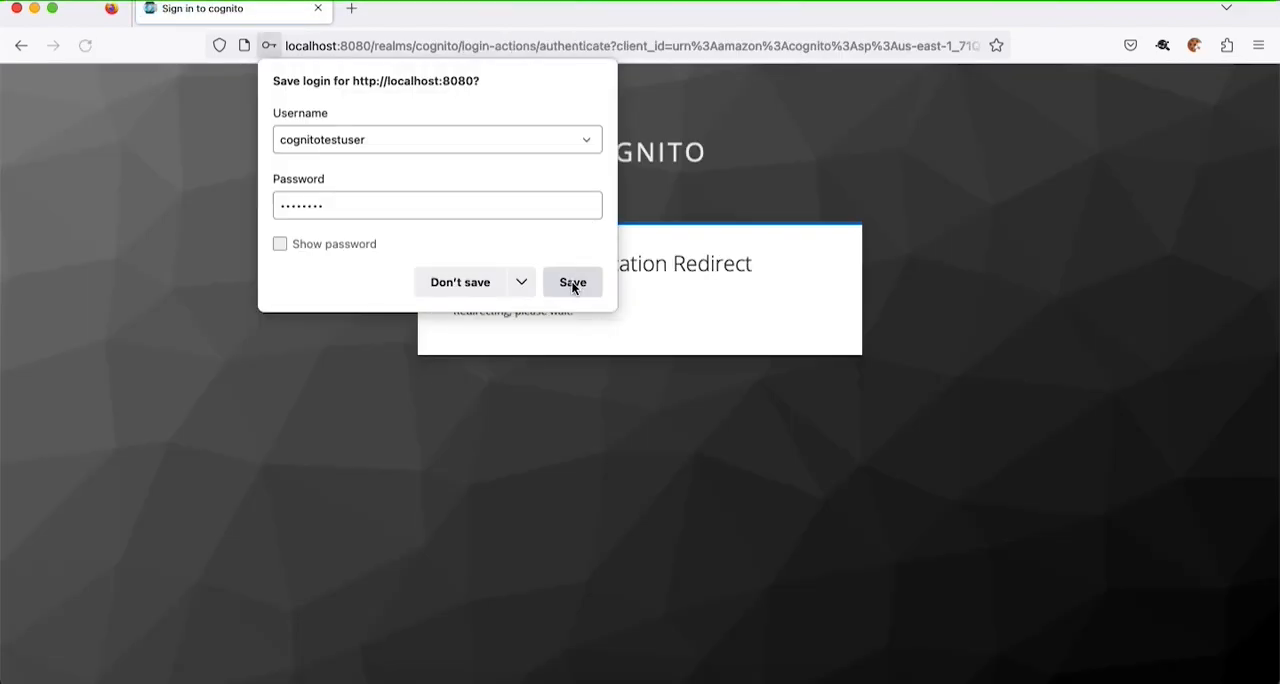
{"action": "left_click", "coordinate": [571, 280]}
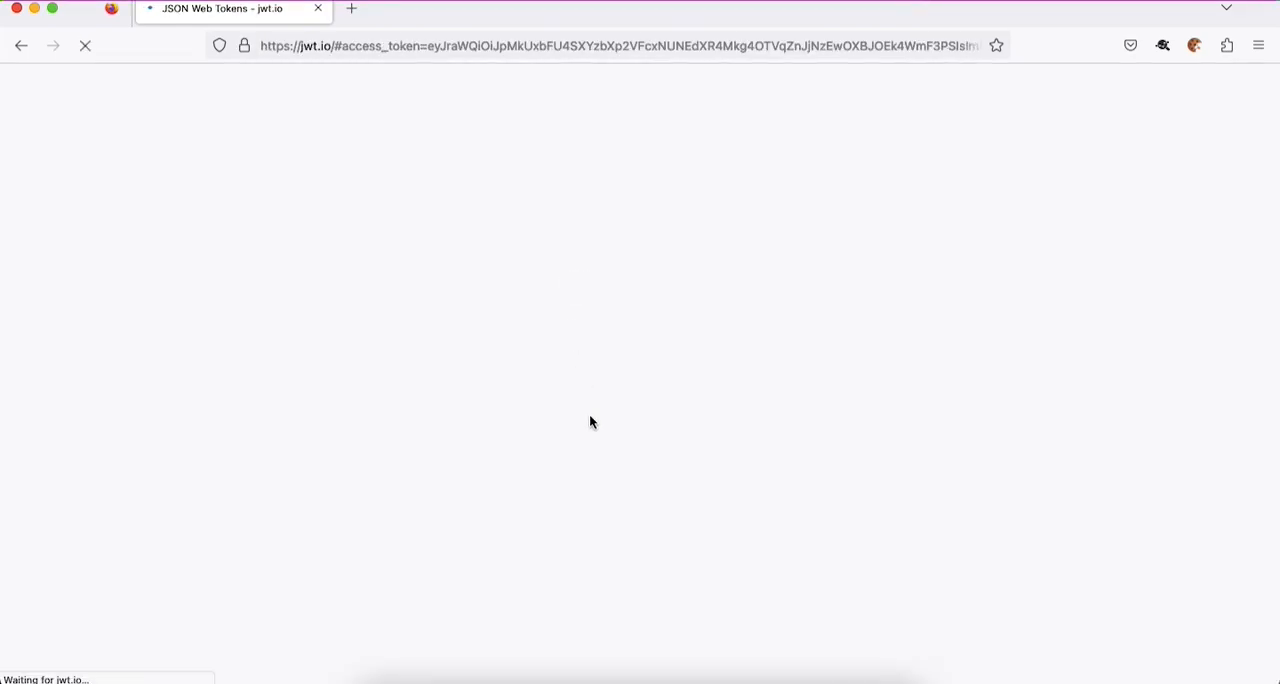
- Examine the decoded ID token payload on jwt.io, including its identities section
{"action": "scroll", "coordinate": [698, 408], "scroll_direction": "down", "scroll_amount": 8}
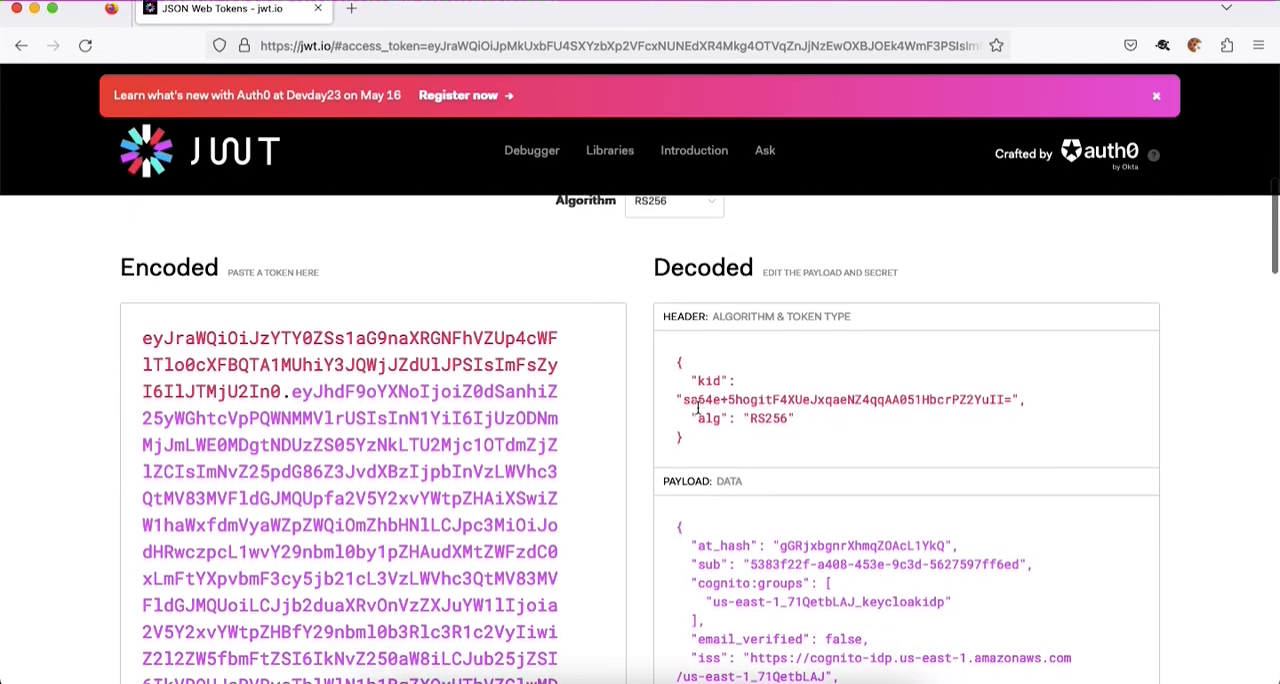
{"action": "scroll", "coordinate": [698, 408], "scroll_direction": "down", "scroll_amount": 9}
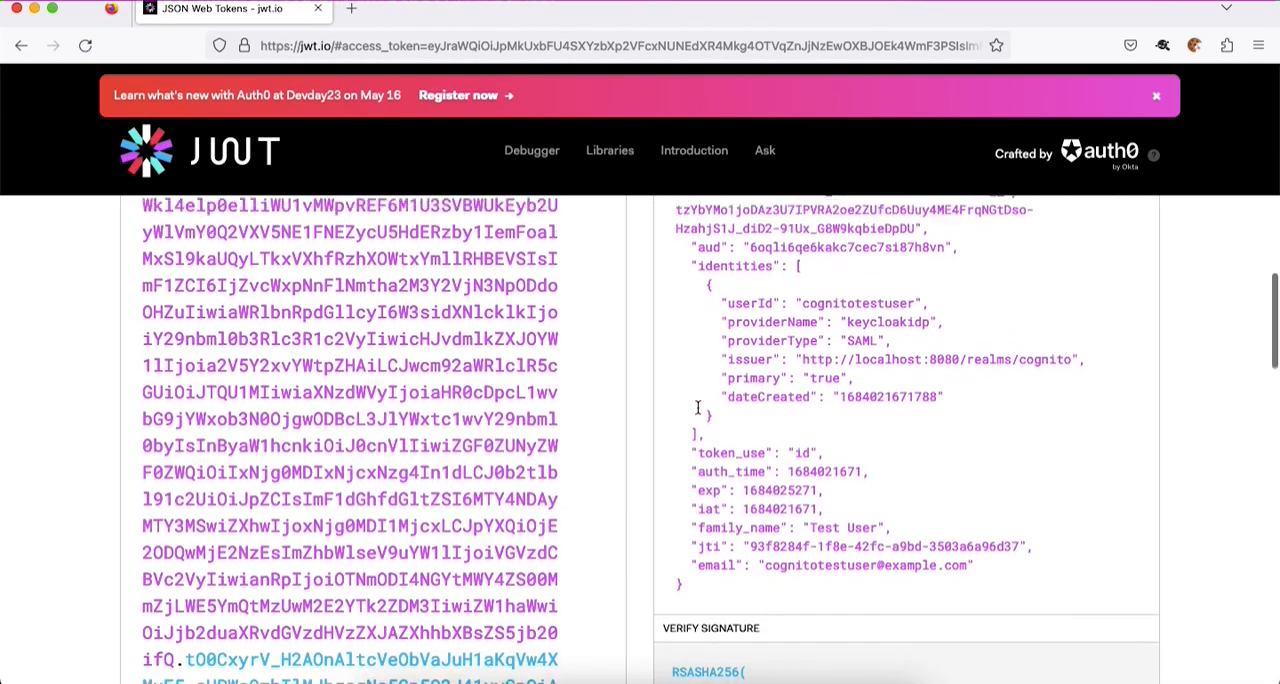
{"action": "scroll", "coordinate": [698, 408], "scroll_direction": "up", "scroll_amount": 5}
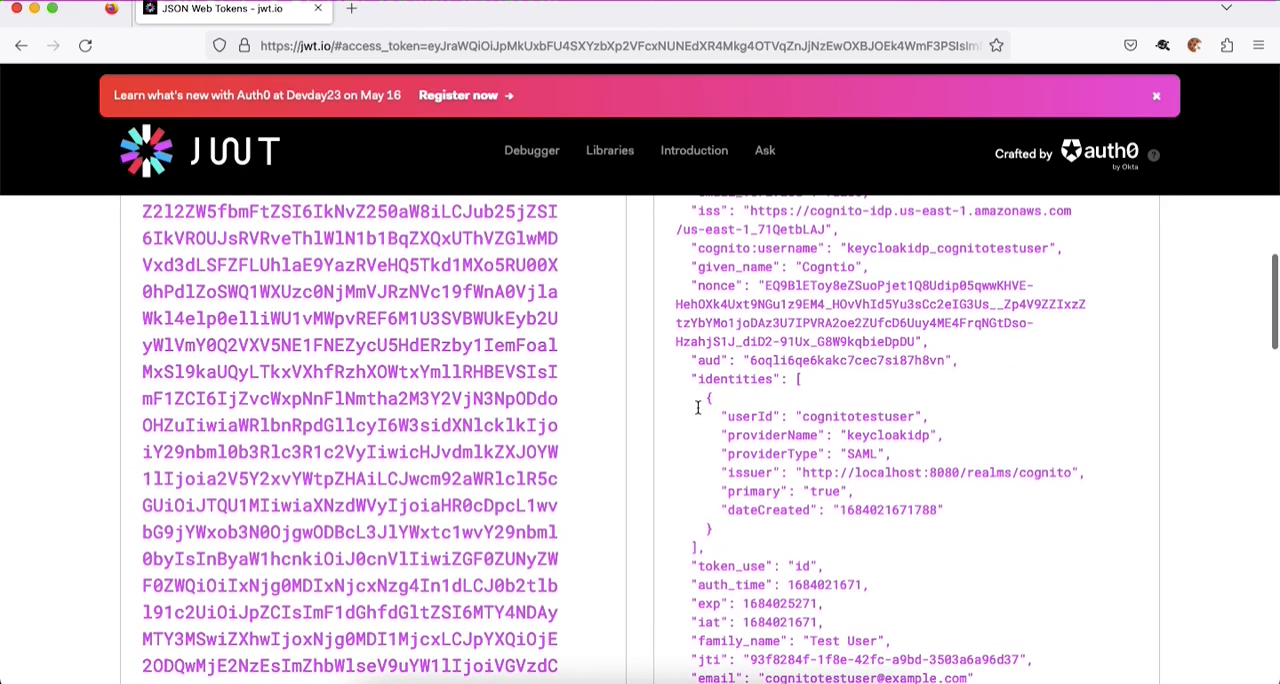
- In SAML-tracer, examine the summary and full SAML response of the POST request to saml2/idpresponse
{"action": "key", "text": "super+grave"}
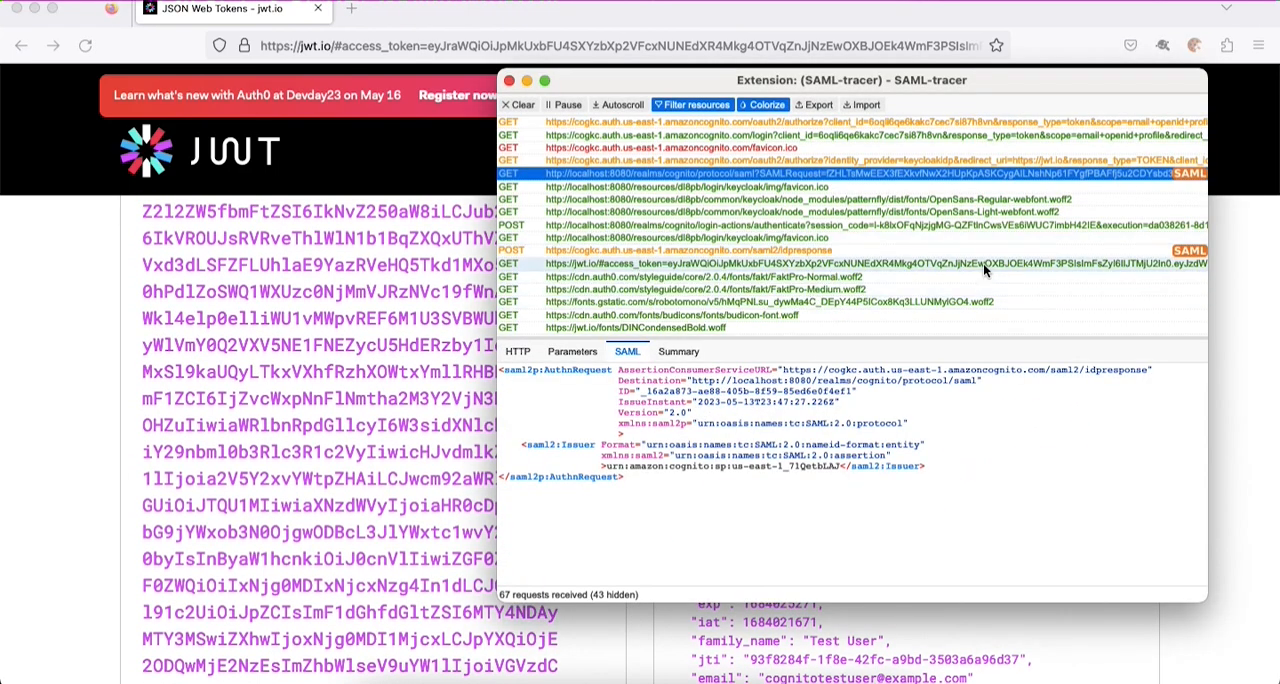
{"action": "left_click", "coordinate": [1129, 251]}
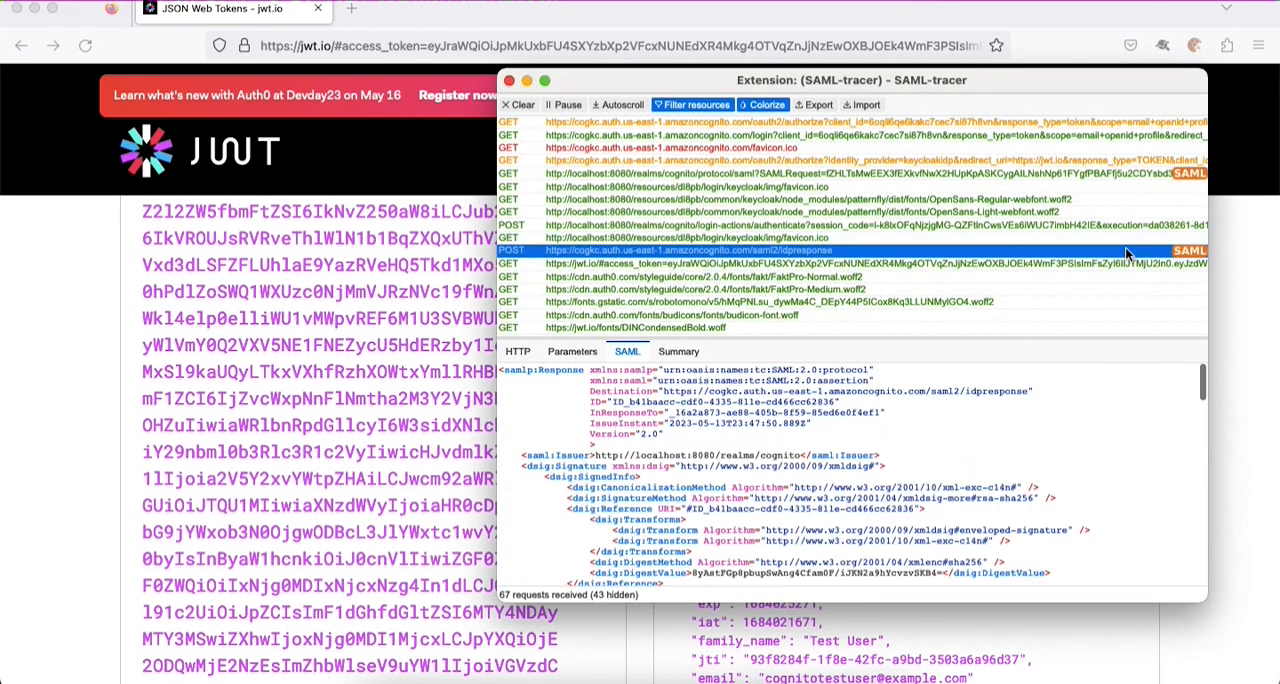
{"action": "left_click", "coordinate": [678, 351]}
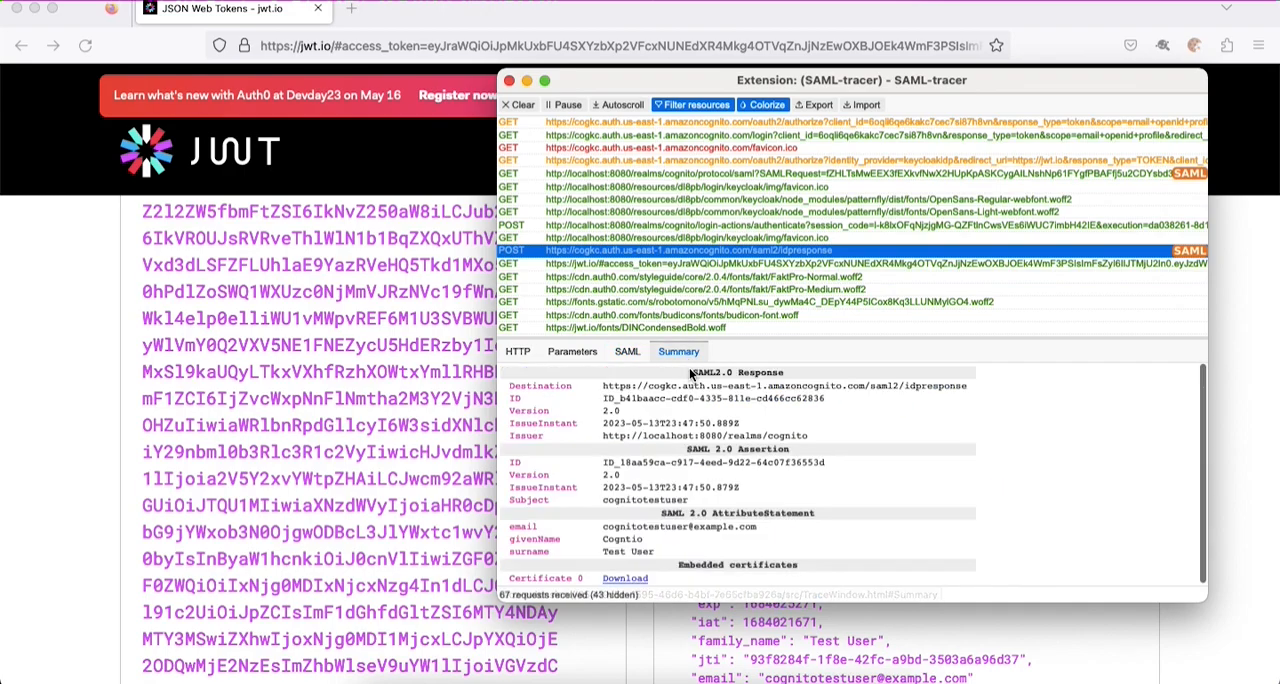
{"action": "left_click", "coordinate": [627, 351]}
{"action": "scroll", "coordinate": [700, 424], "scroll_direction": "down", "scroll_amount": 5}
{"action": "scroll", "coordinate": [700, 424], "scroll_direction": "down", "scroll_amount": 5}
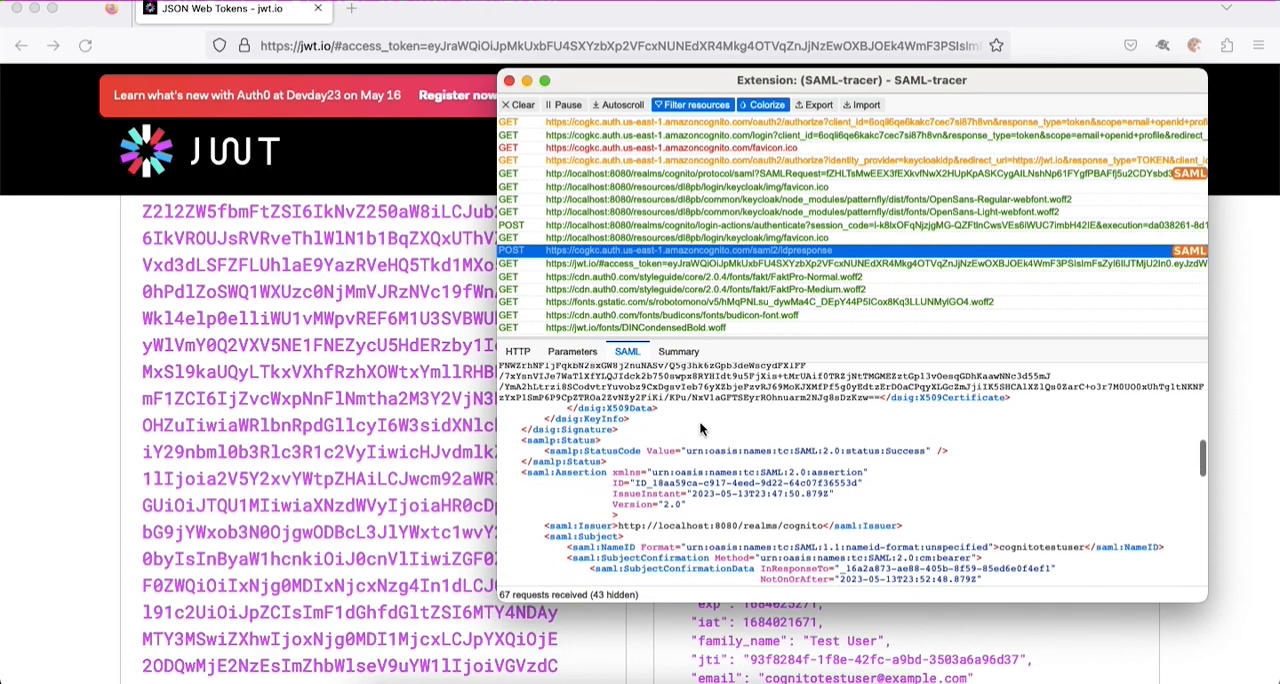
{"action": "scroll", "coordinate": [700, 428], "scroll_direction": "down", "scroll_amount": 5}
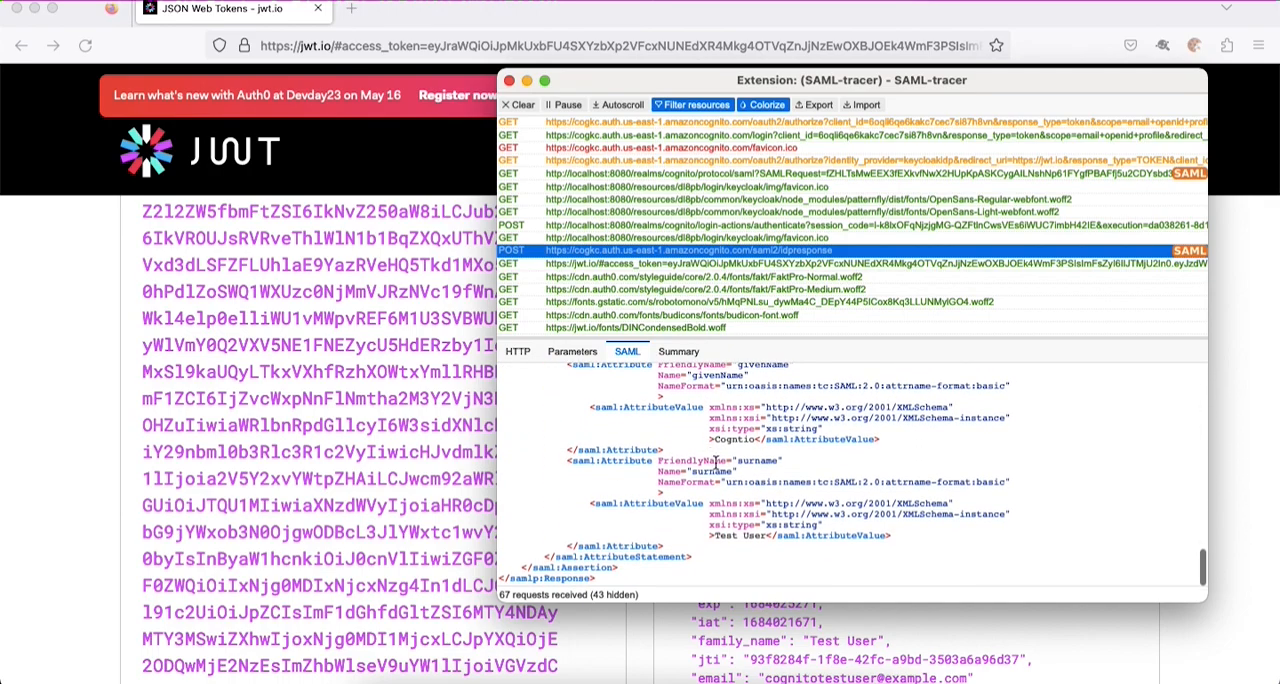
- Inspect the surname, givenName and email attribute names in the SAML response's attribute statement
{"action": "double_click", "coordinate": [714, 471]}
{"action": "scroll", "coordinate": [714, 471], "scroll_direction": "up", "scroll_amount": 2}
{"action": "double_click", "coordinate": [707, 437]}
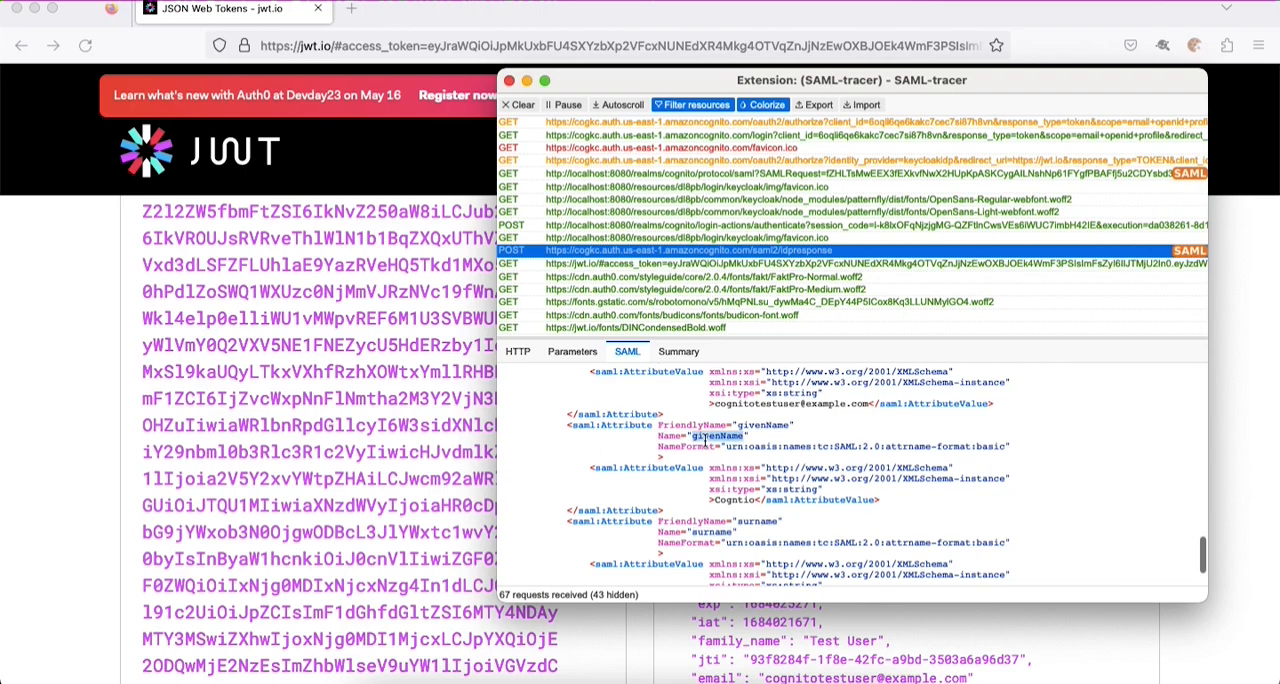
{"action": "scroll", "coordinate": [705, 441], "scroll_direction": "up", "scroll_amount": 2}
{"action": "scroll", "coordinate": [705, 441], "scroll_direction": "up", "scroll_amount": 2}
{"action": "double_click", "coordinate": [705, 441]}
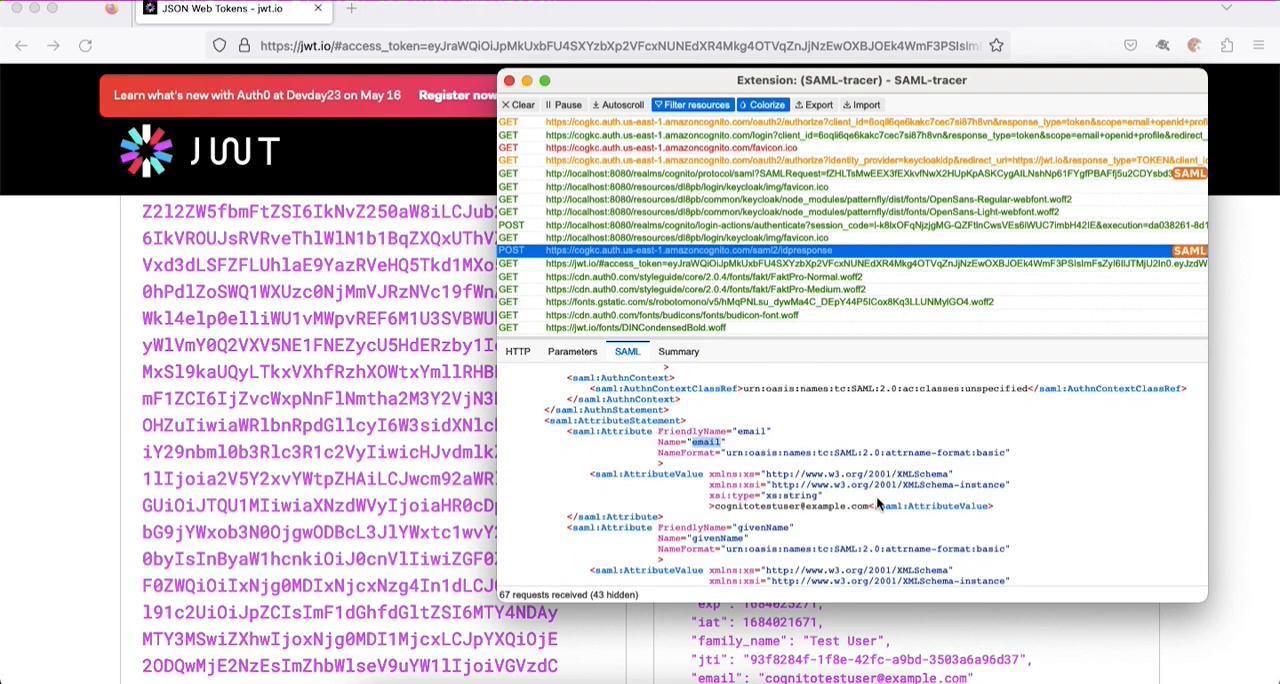
- Return to the decoded token on jwt.io, check the family_name and given_name claims, and select the given_name value
{"action": "left_click", "coordinate": [1225, 426]}
{"action": "scroll", "coordinate": [1225, 426], "scroll_direction": "down", "scroll_amount": 4}
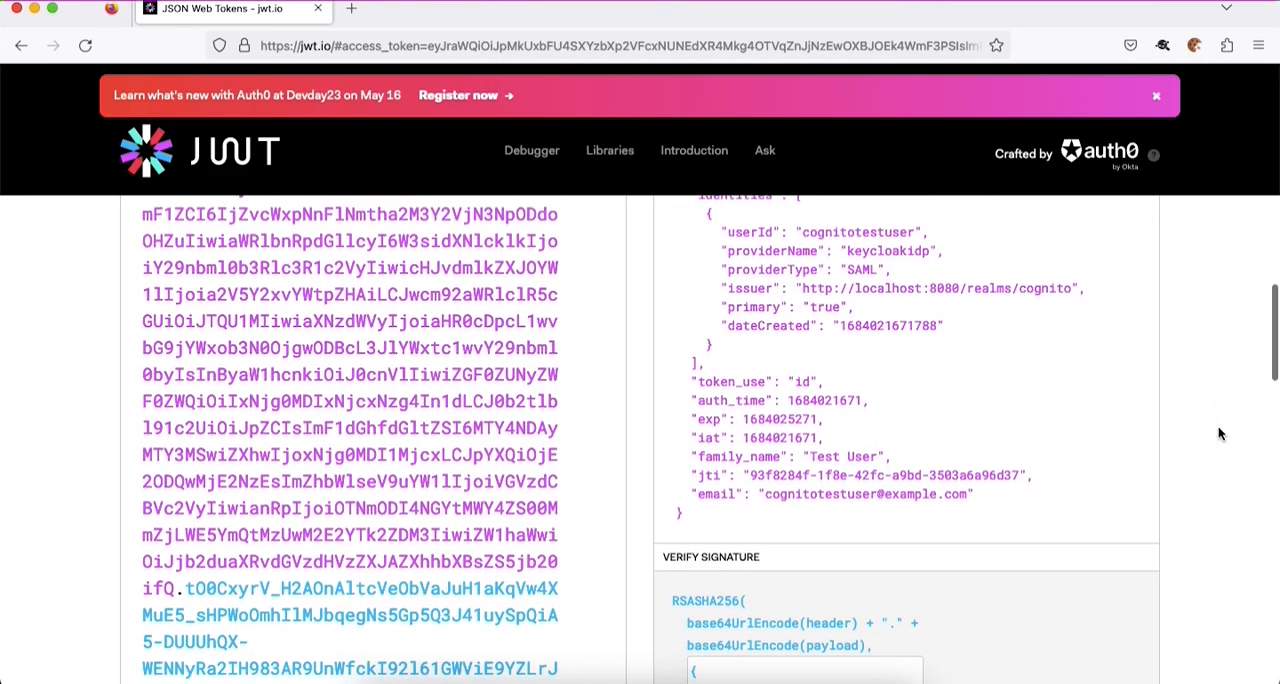
{"action": "scroll", "coordinate": [881, 375], "scroll_direction": "up", "scroll_amount": 2}
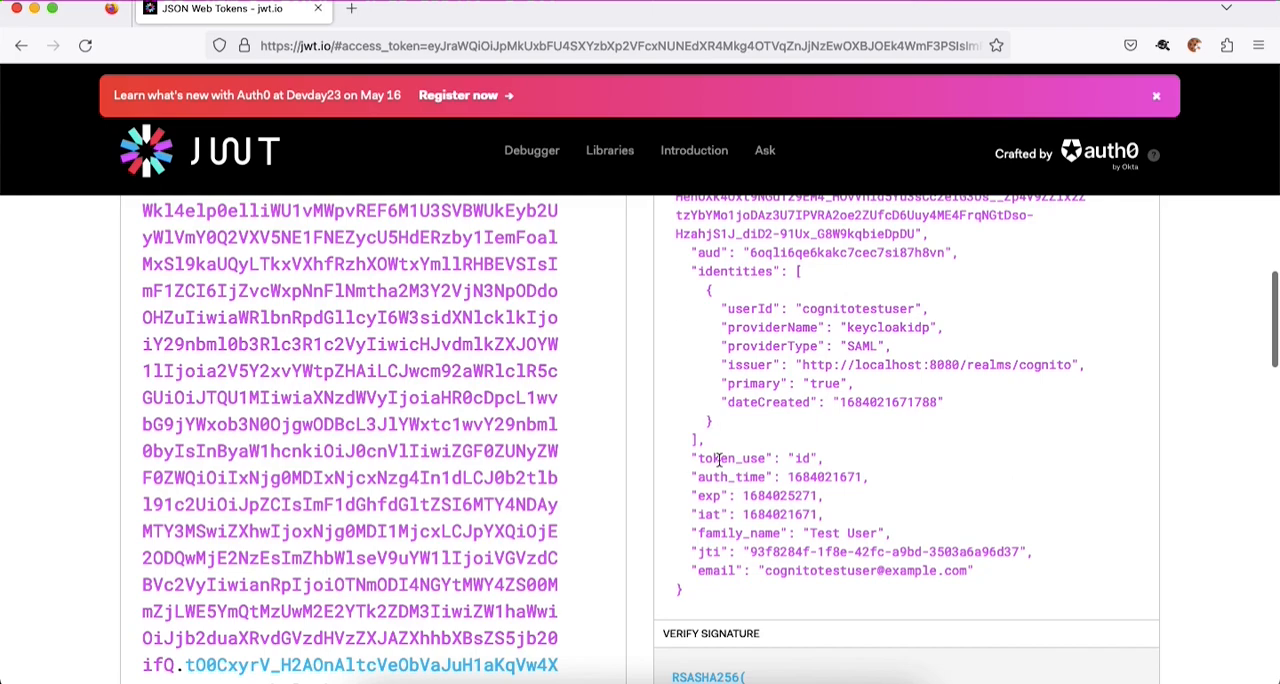
{"action": "left_click_drag", "start_coordinate": [698, 535], "coordinate": [738, 537]}
{"action": "scroll", "coordinate": [773, 513], "scroll_direction": "up", "scroll_amount": 2}
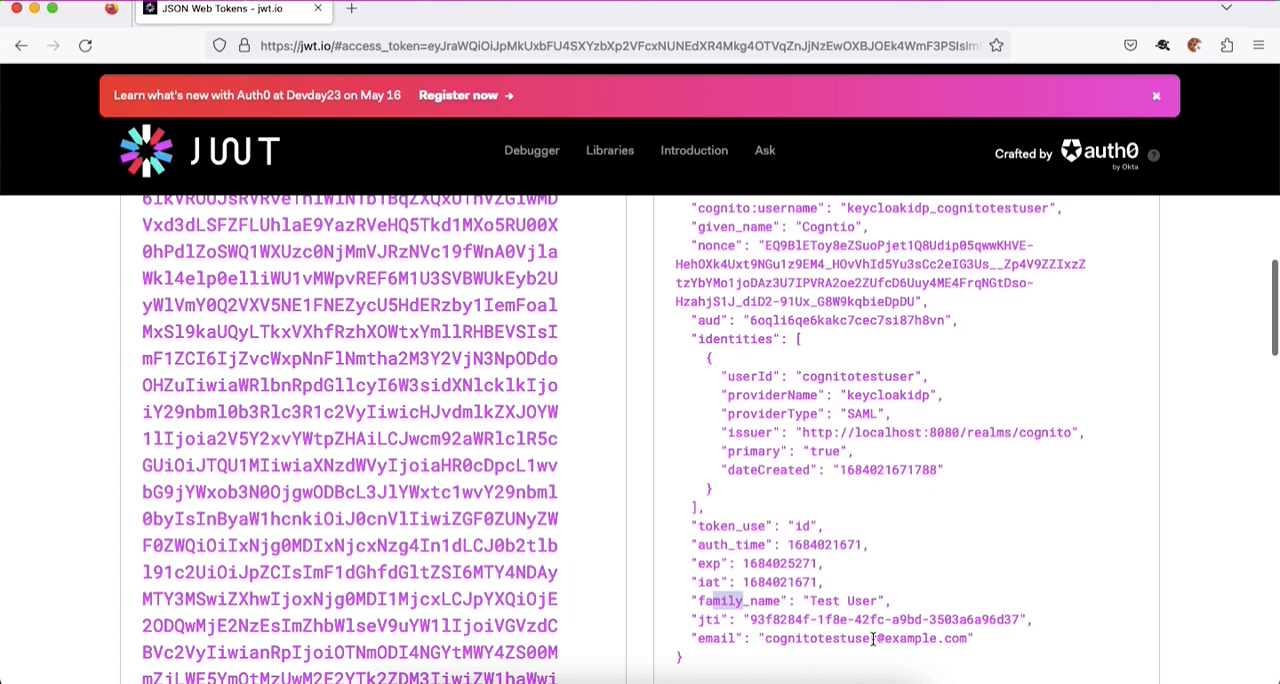
{"action": "scroll", "coordinate": [866, 638], "scroll_direction": "up", "scroll_amount": 3}
{"action": "left_click_drag", "start_coordinate": [698, 353], "coordinate": [835, 353]}
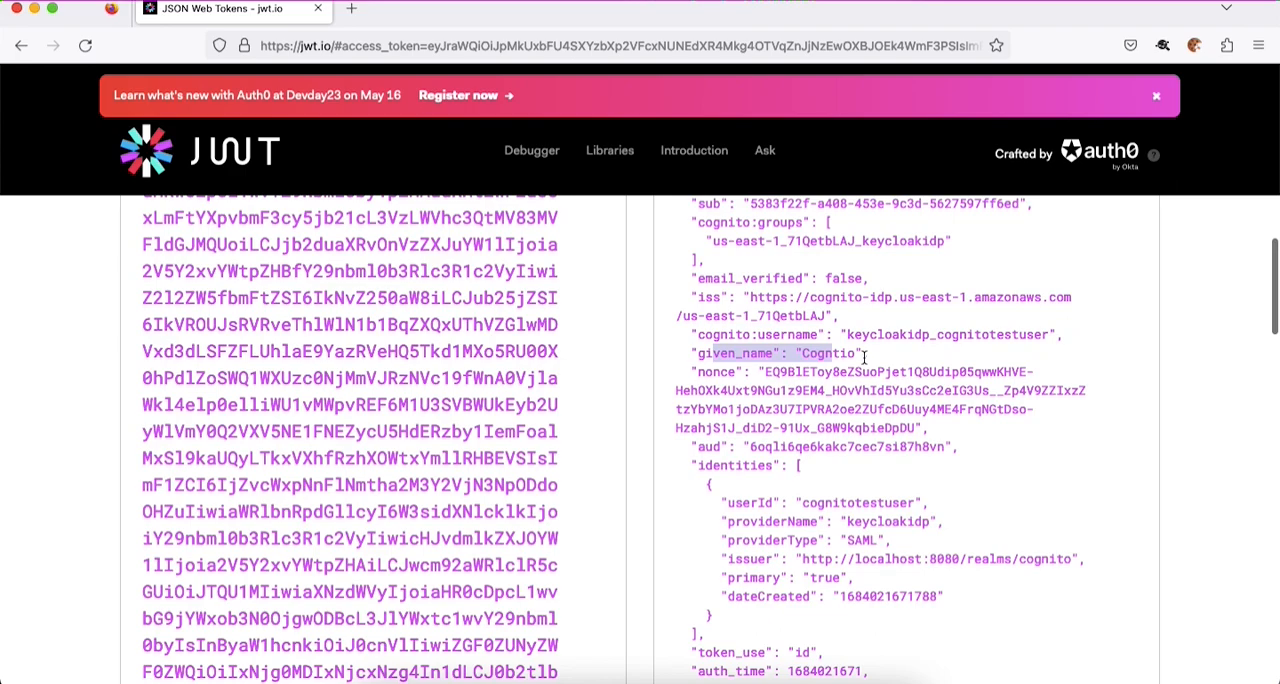
{"action": "double_click", "coordinate": [828, 354]}
{"action": "key", "text": "super+c"}
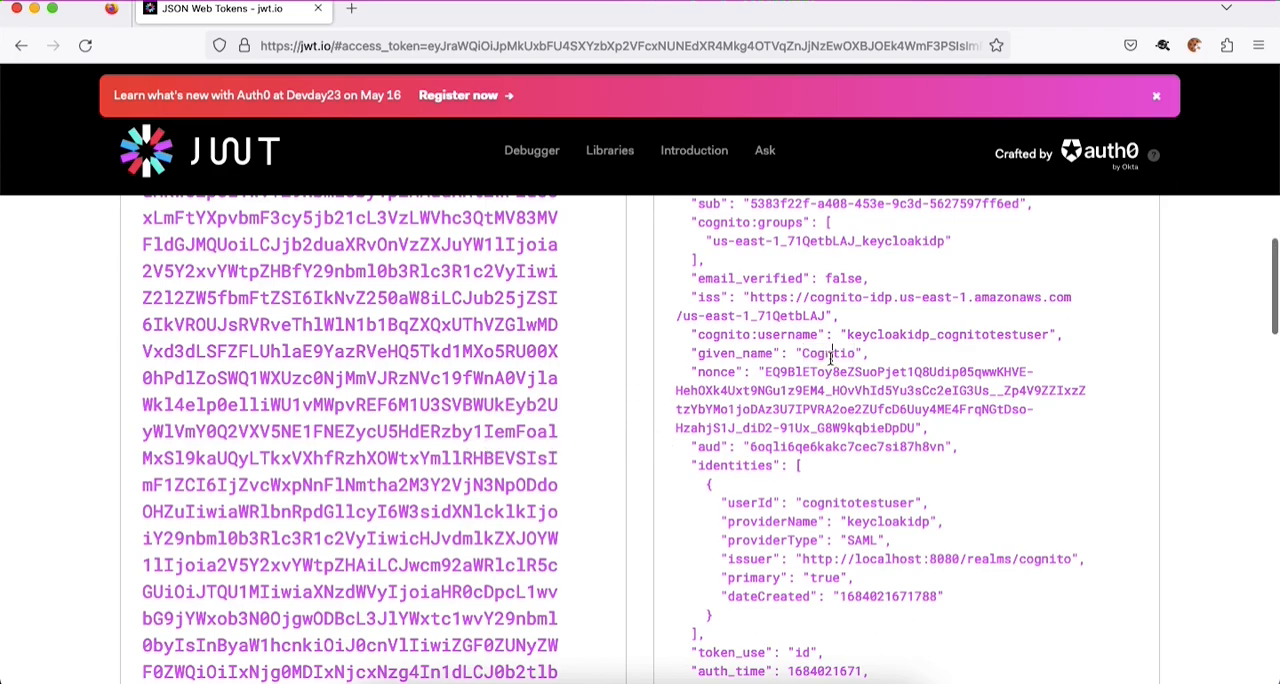
- Search the SAML response in SAML-tracer for the given_name value, highlight its givenName attribute name, and return to jwt.io
{"action": "key", "text": "super+grave"}
{"action": "left_click", "coordinate": [797, 437]}
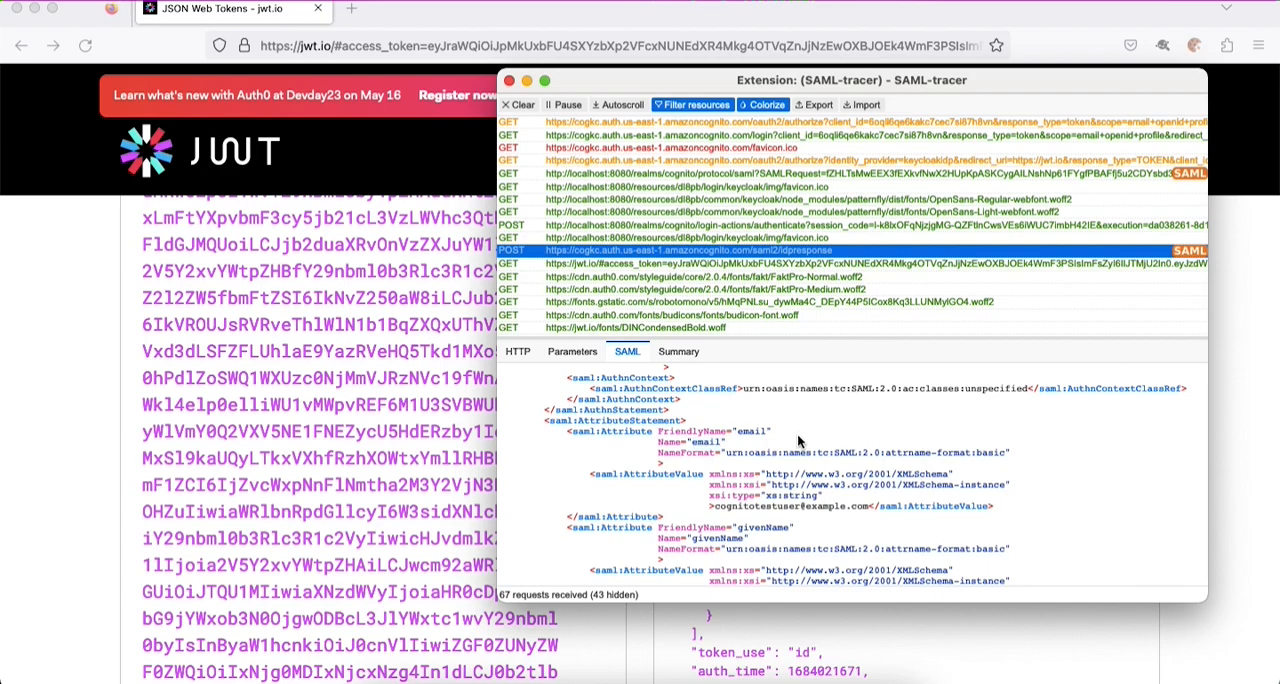
{"action": "key", "text": "super+f"}
{"action": "key", "text": "super+v"}
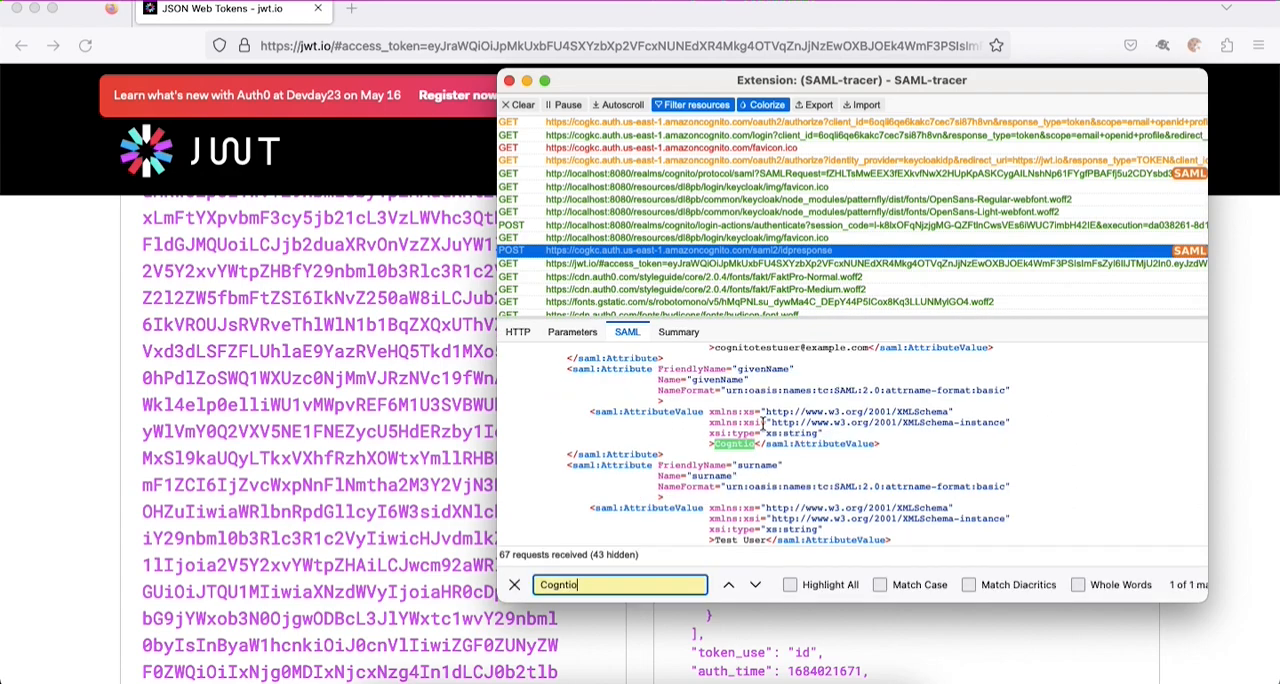
{"action": "double_click", "coordinate": [707, 380]}
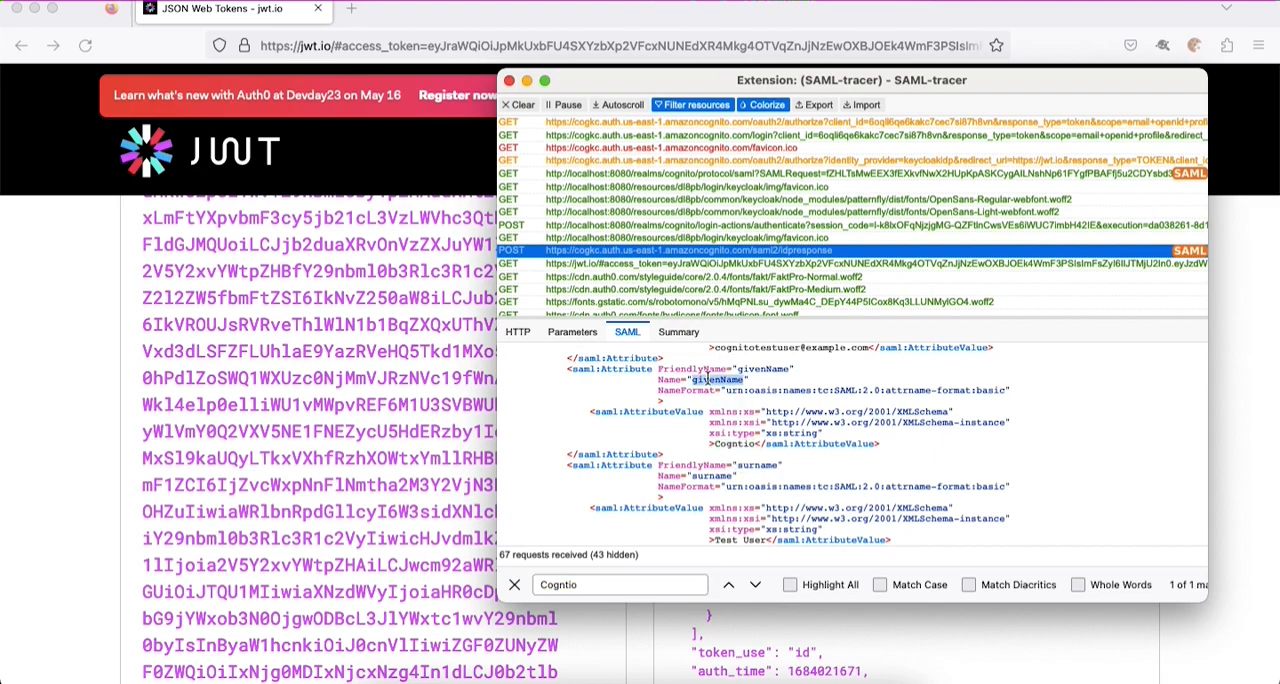
{"action": "left_click", "coordinate": [1243, 337]}
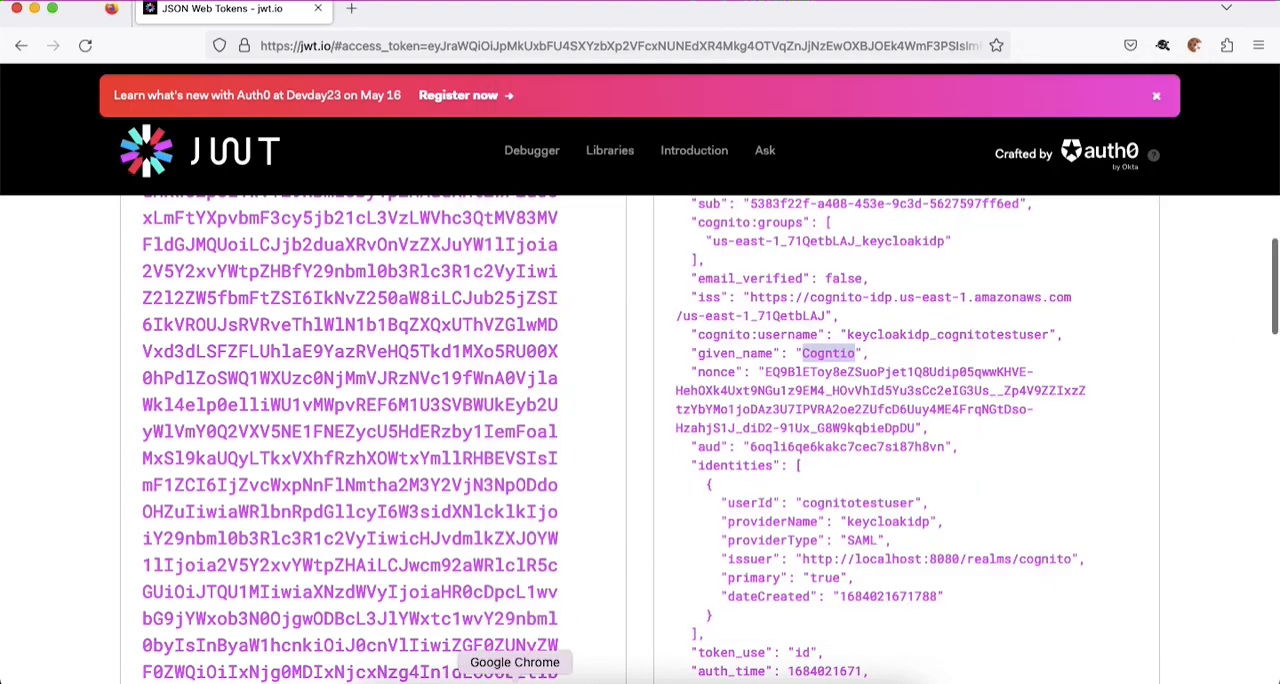
- Switch to Chrome, open keycloakidp_cognitotestuser in the cognitokeycloak user pool and examine the user's attributes
{"action": "left_click", "coordinate": [515, 677]}
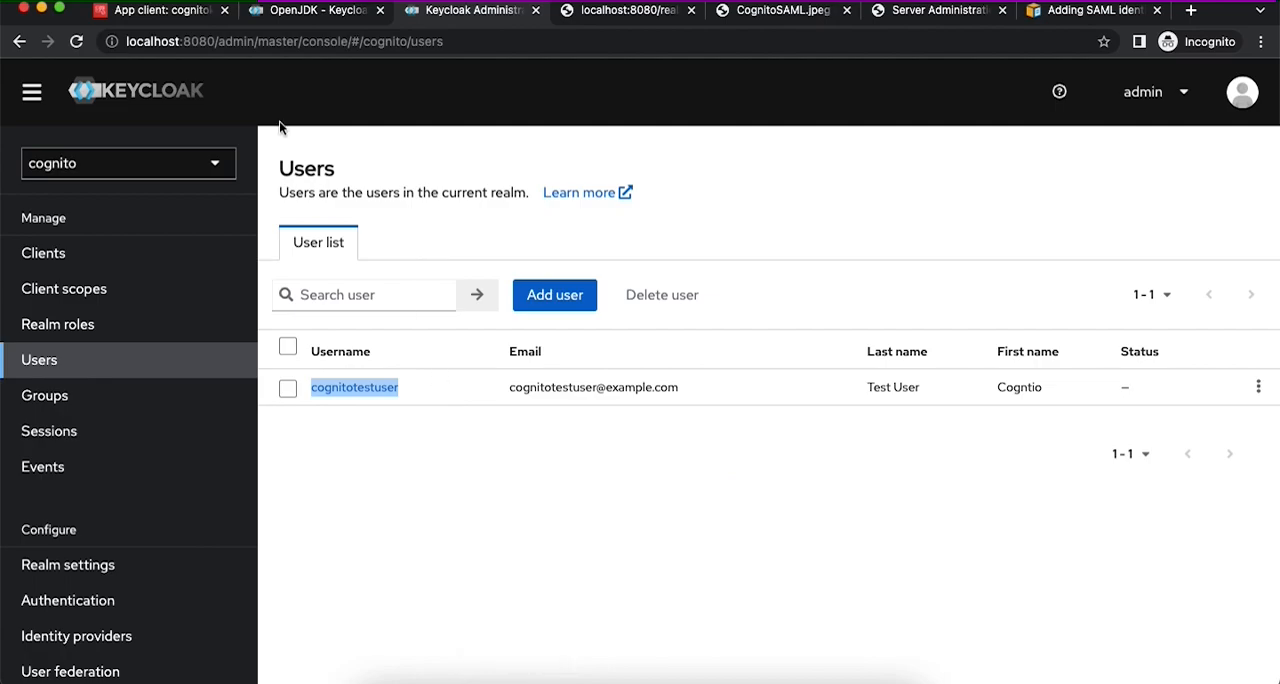
{"action": "left_click", "coordinate": [163, 12]}
{"action": "scroll", "coordinate": [384, 358], "scroll_direction": "up", "scroll_amount": 5}
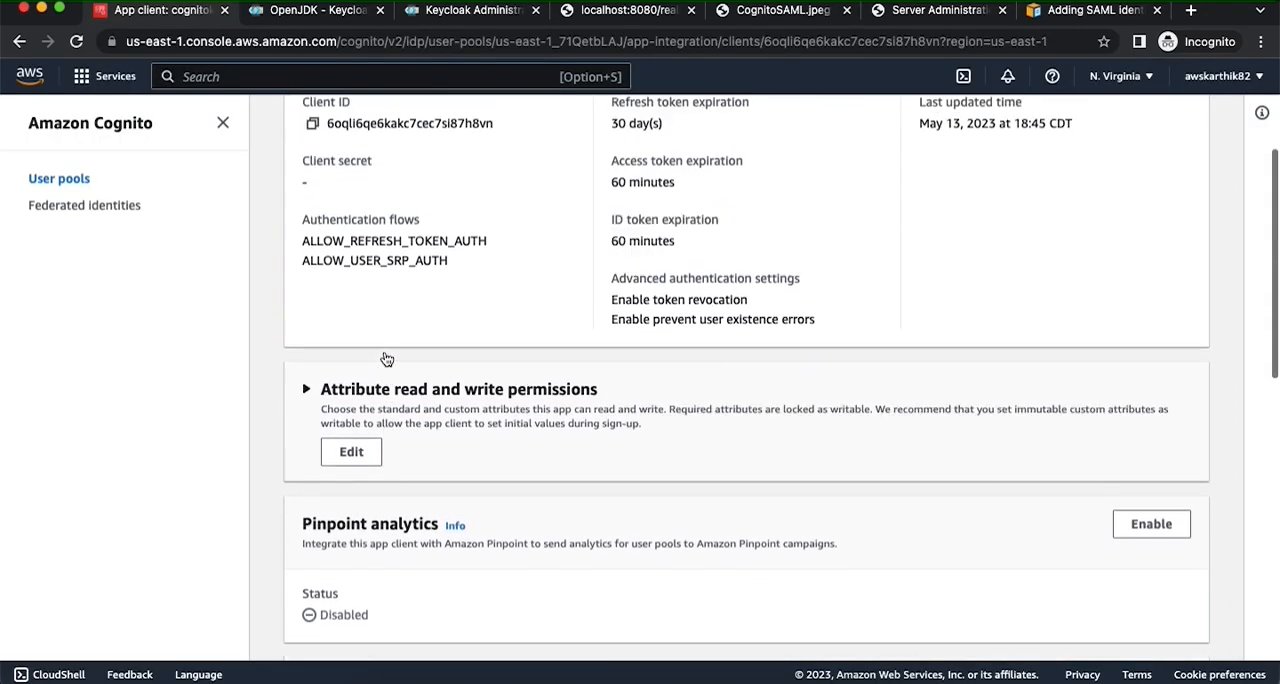
{"action": "left_click", "coordinate": [540, 122]}
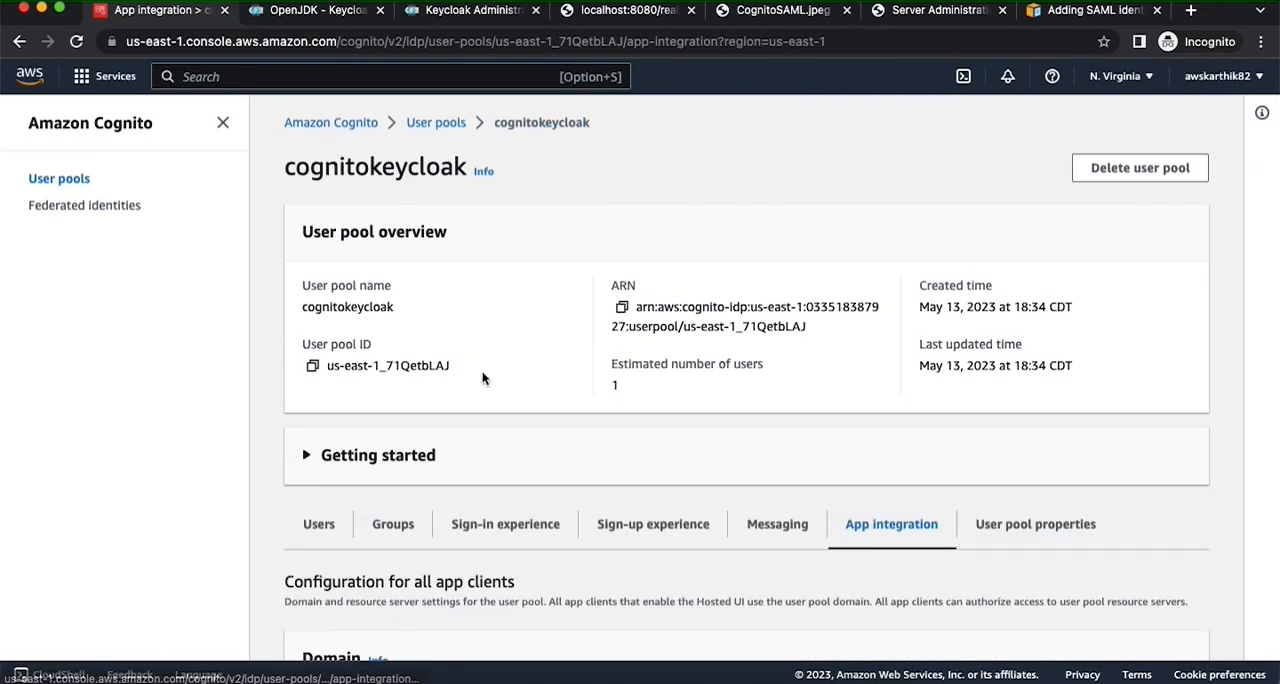
{"action": "left_click", "coordinate": [320, 524]}
{"action": "scroll", "coordinate": [476, 503], "scroll_direction": "down", "scroll_amount": 5}
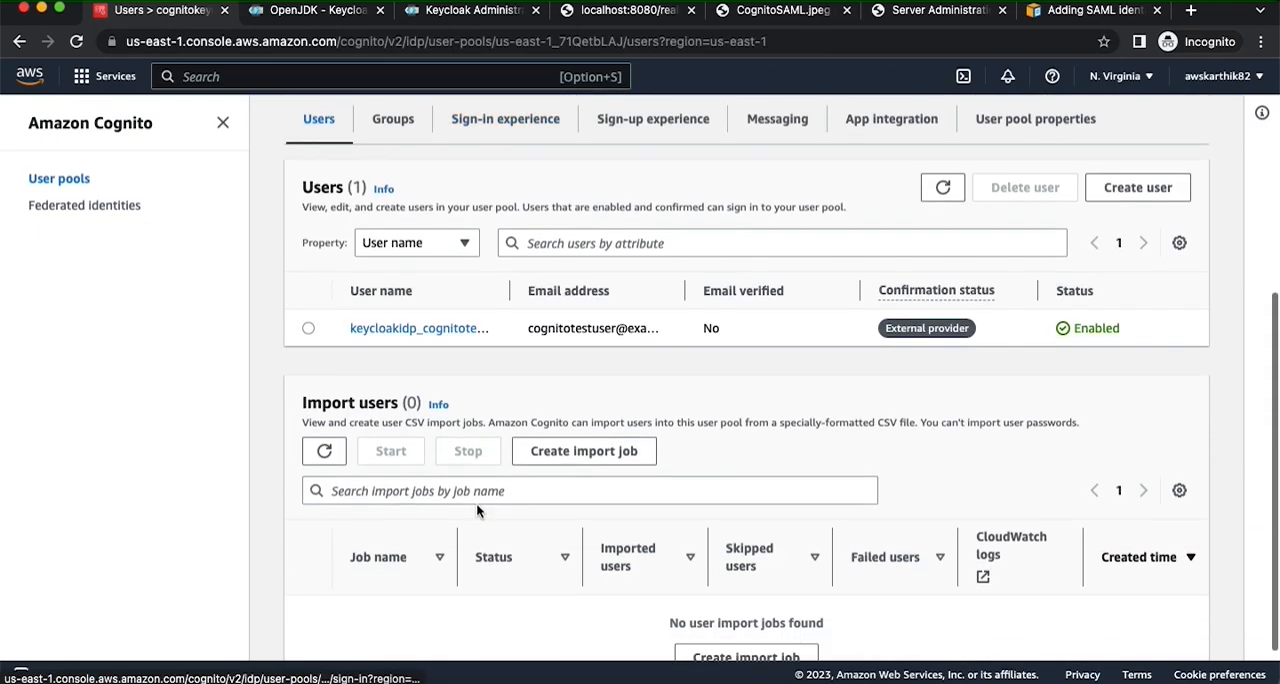
{"action": "left_click", "coordinate": [440, 330]}
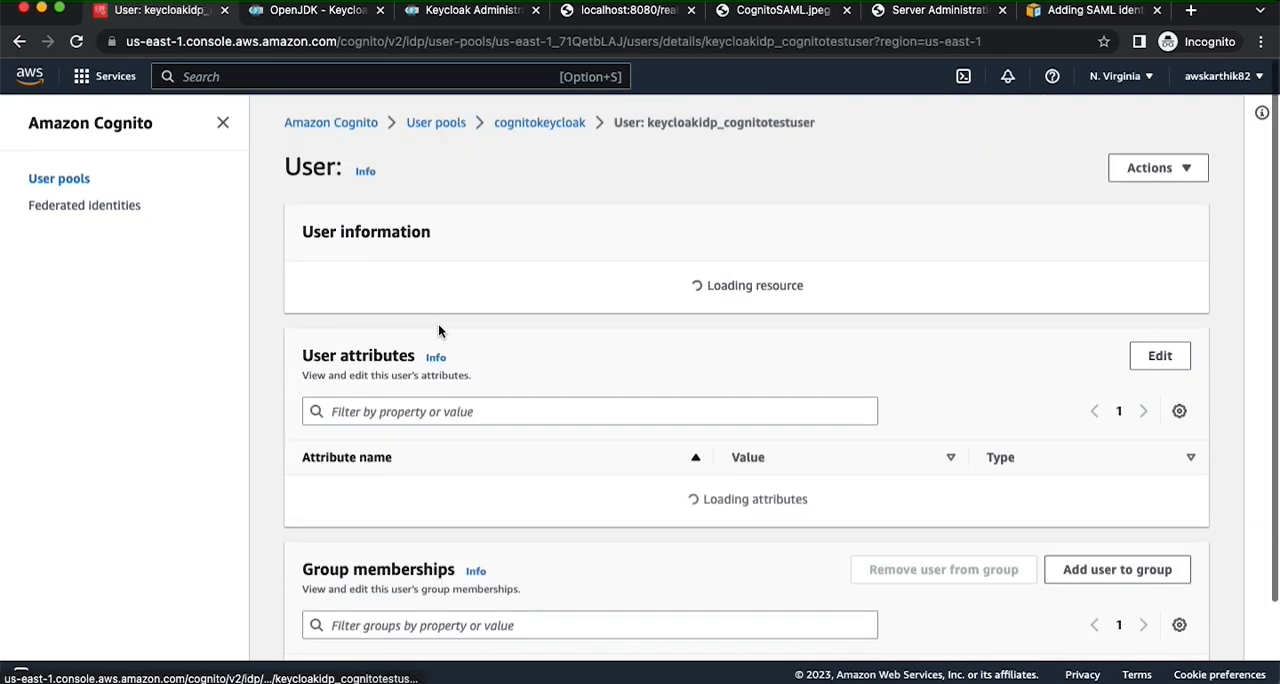
{"action": "scroll", "coordinate": [577, 375], "scroll_direction": "down", "scroll_amount": 3}
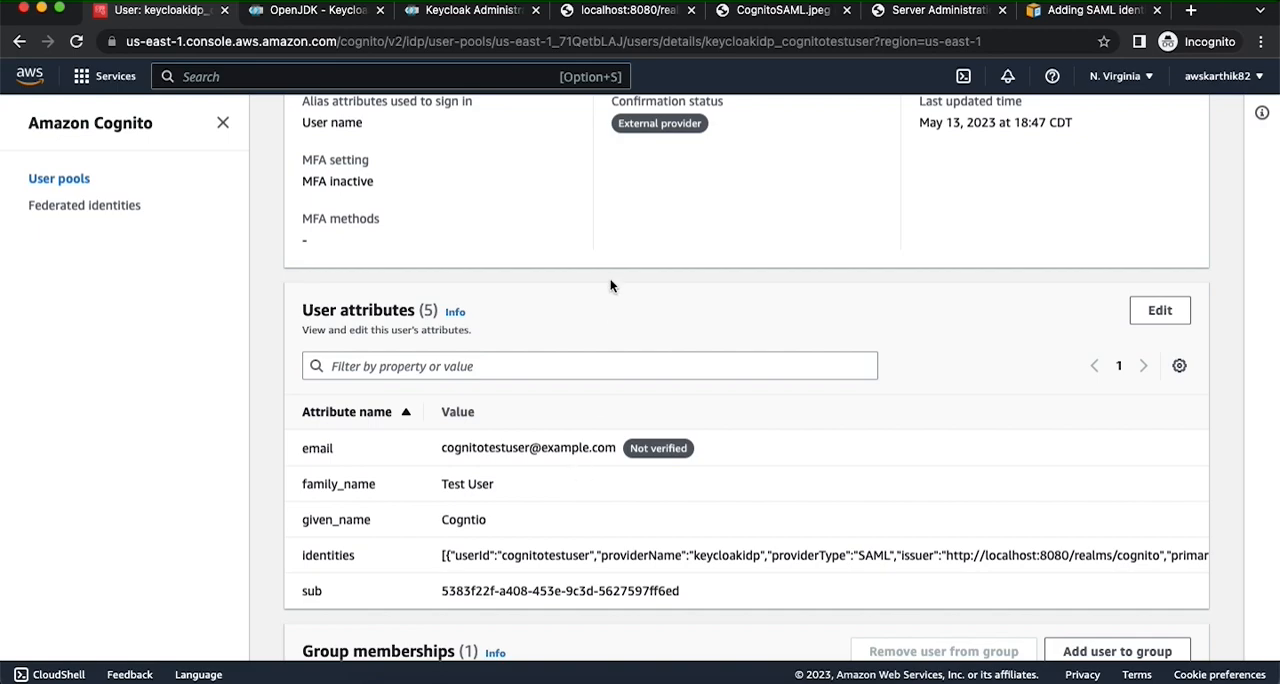
- Review the user profile creation stage in the Cognito-Keycloak SAML integration diagram, and return to the Cognito user details
{"action": "left_click", "coordinate": [628, 14]}
{"action": "left_click", "coordinate": [758, 14]}
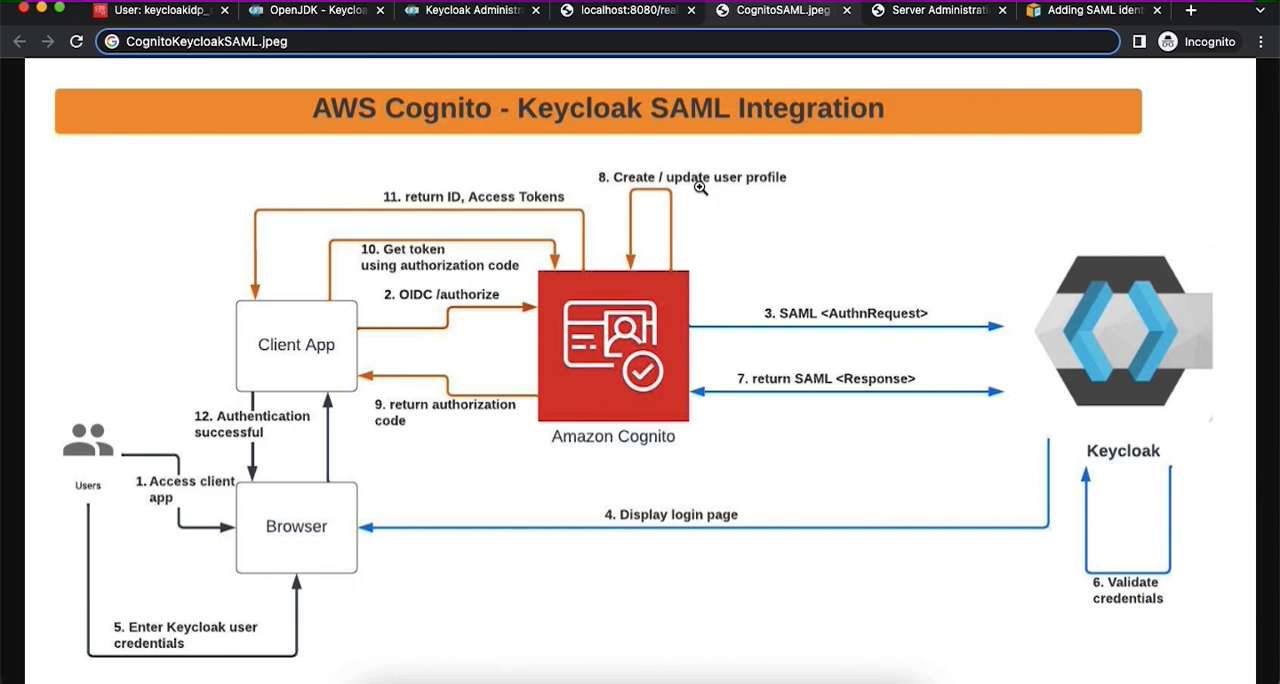
{"action": "left_click", "coordinate": [155, 18]}
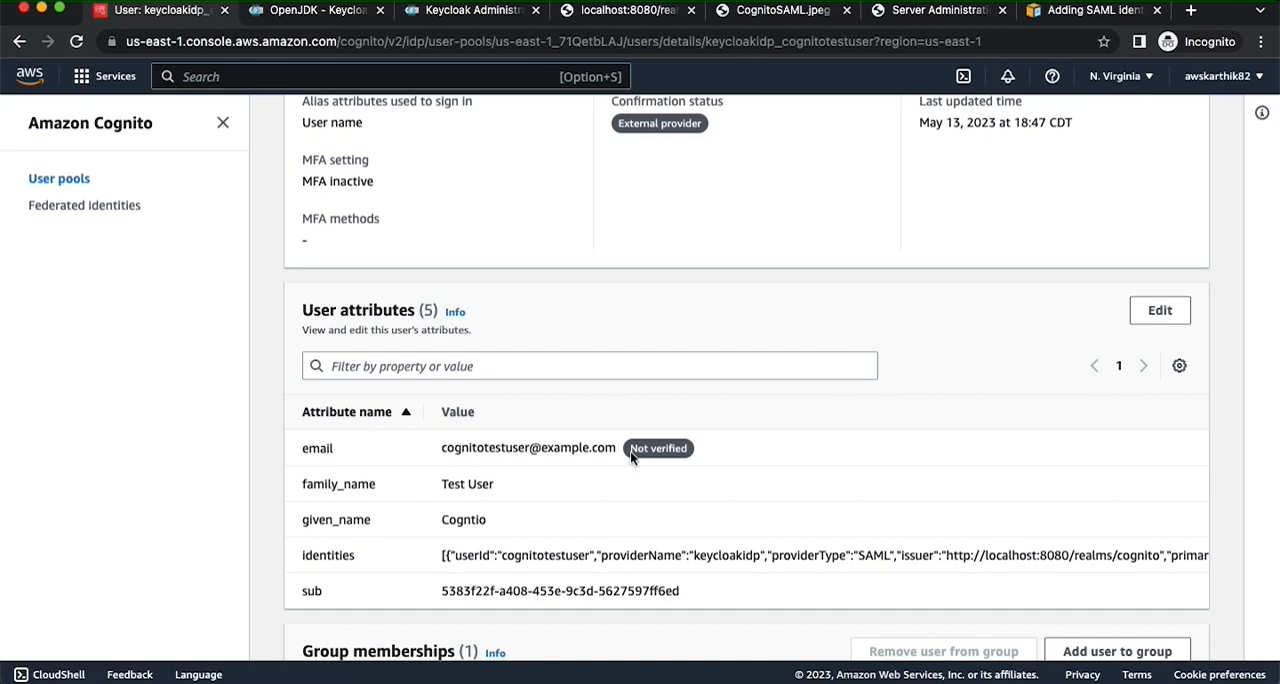
- Go back to the cognitokeycloak pool's user list, and switch to the Keycloak admin console's user list
{"action": "scroll", "coordinate": [548, 450], "scroll_direction": "up", "scroll_amount": 5}
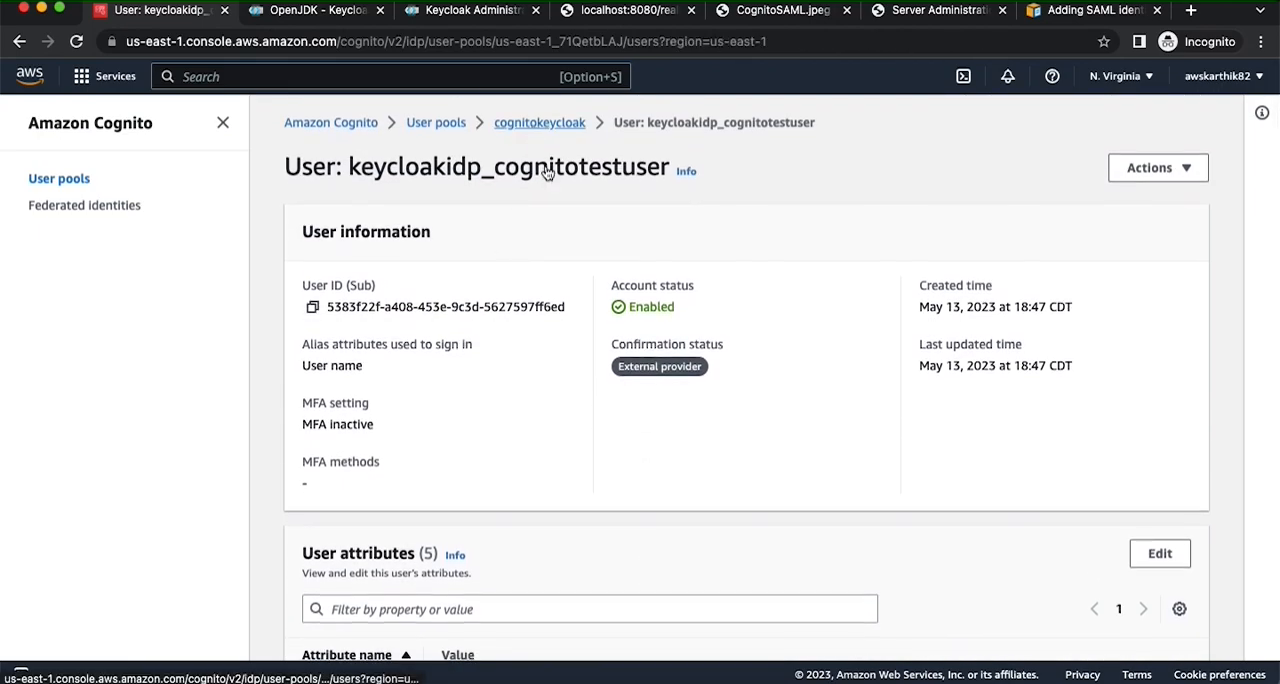
{"action": "left_click", "coordinate": [535, 123]}
{"action": "scroll", "coordinate": [661, 378], "scroll_direction": "down", "scroll_amount": 3}
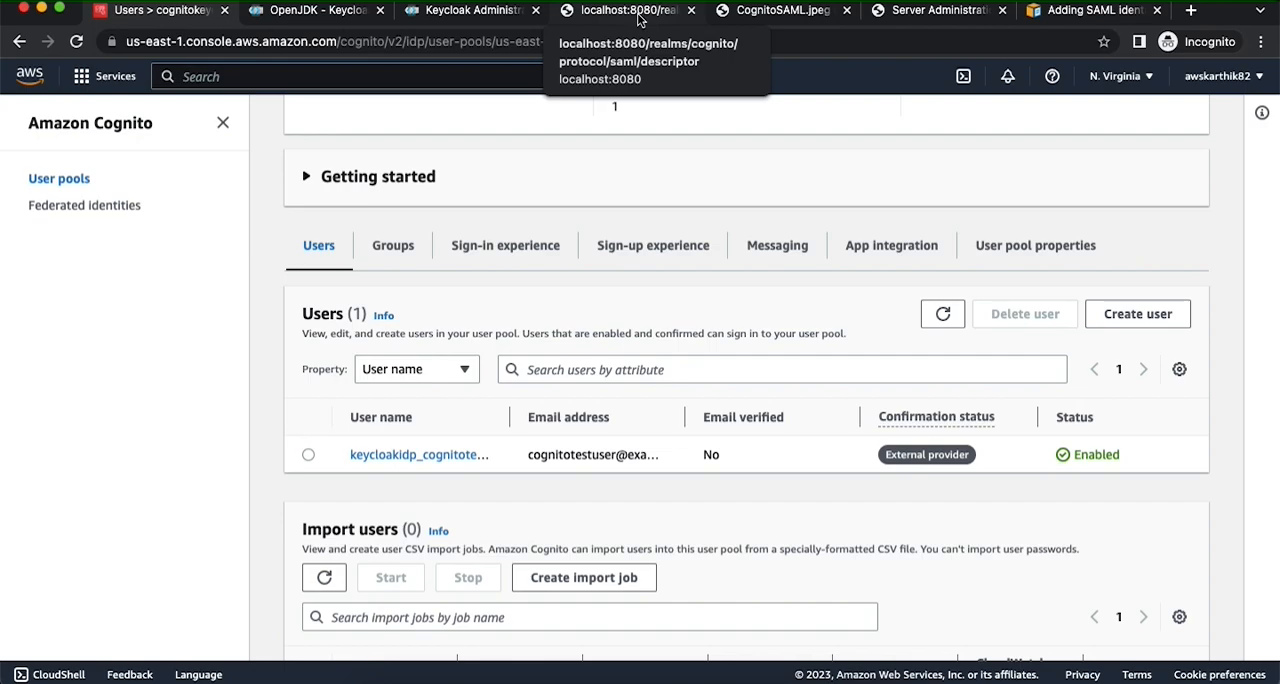
{"action": "left_click", "coordinate": [470, 10]}
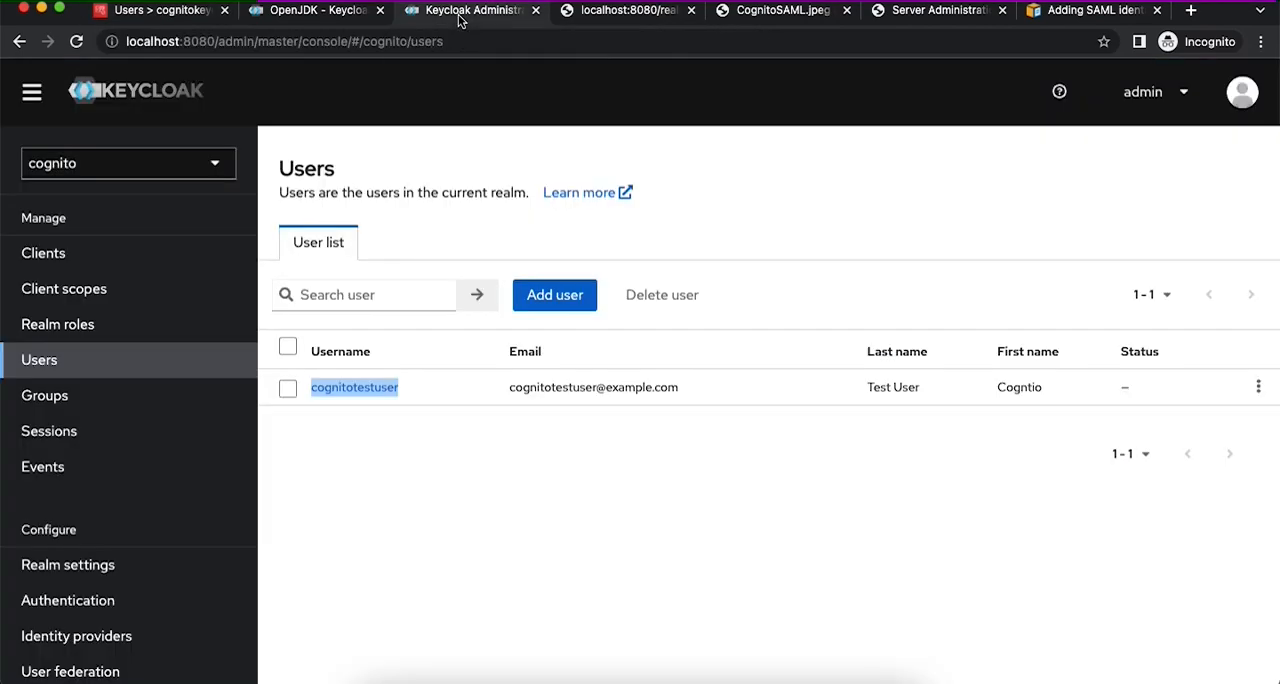